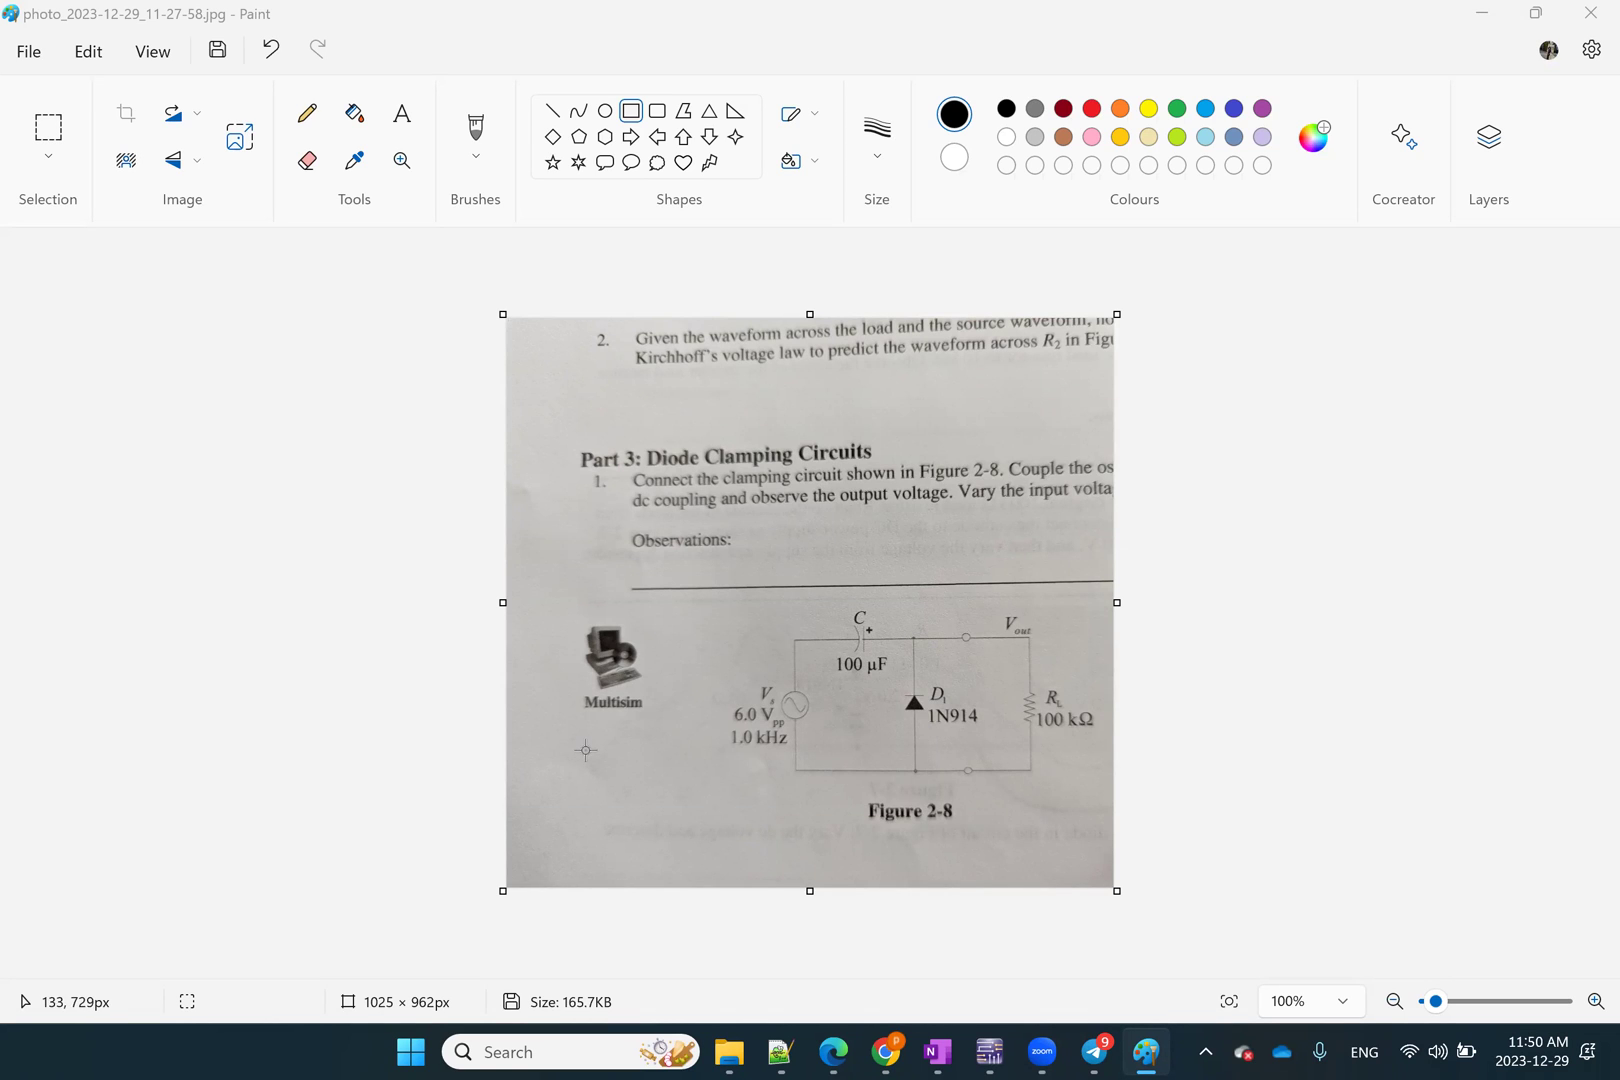
Open the Multisim Download page from the Chrome search results
{"action": "left_click_drag", "start_coordinate": [566, 597], "coordinate": [677, 735]}
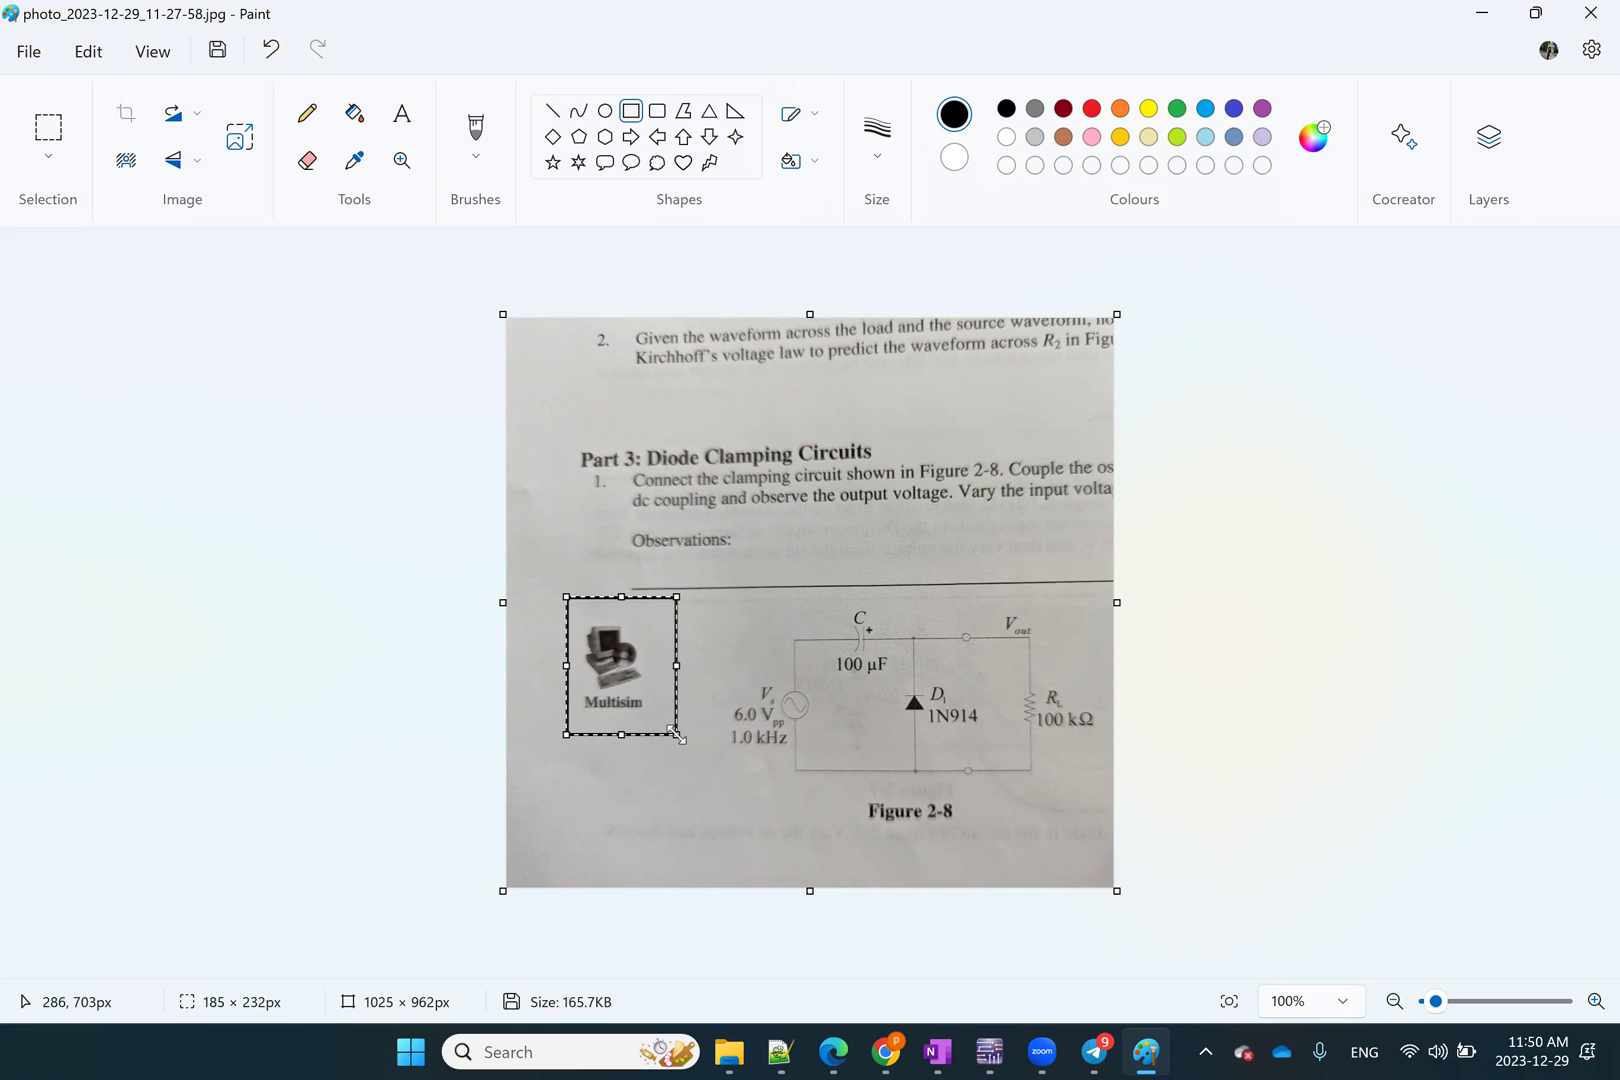
{"action": "key", "text": "Escape"}
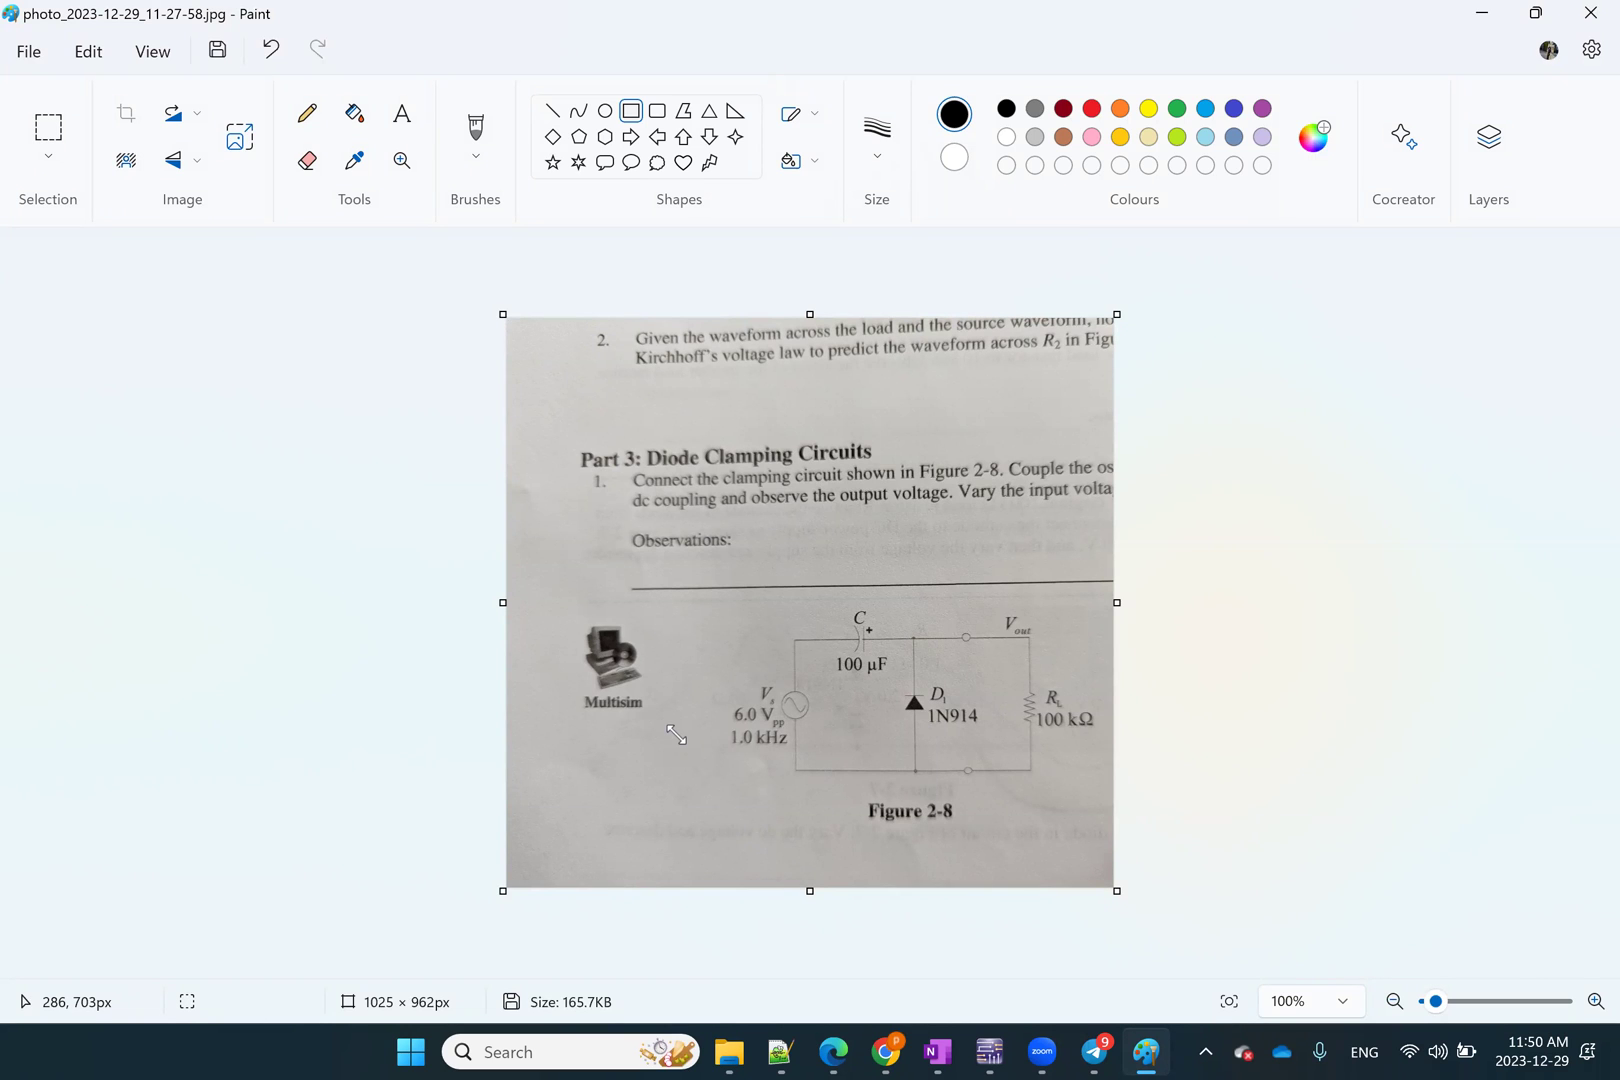
{"action": "left_click", "coordinate": [887, 1052]}
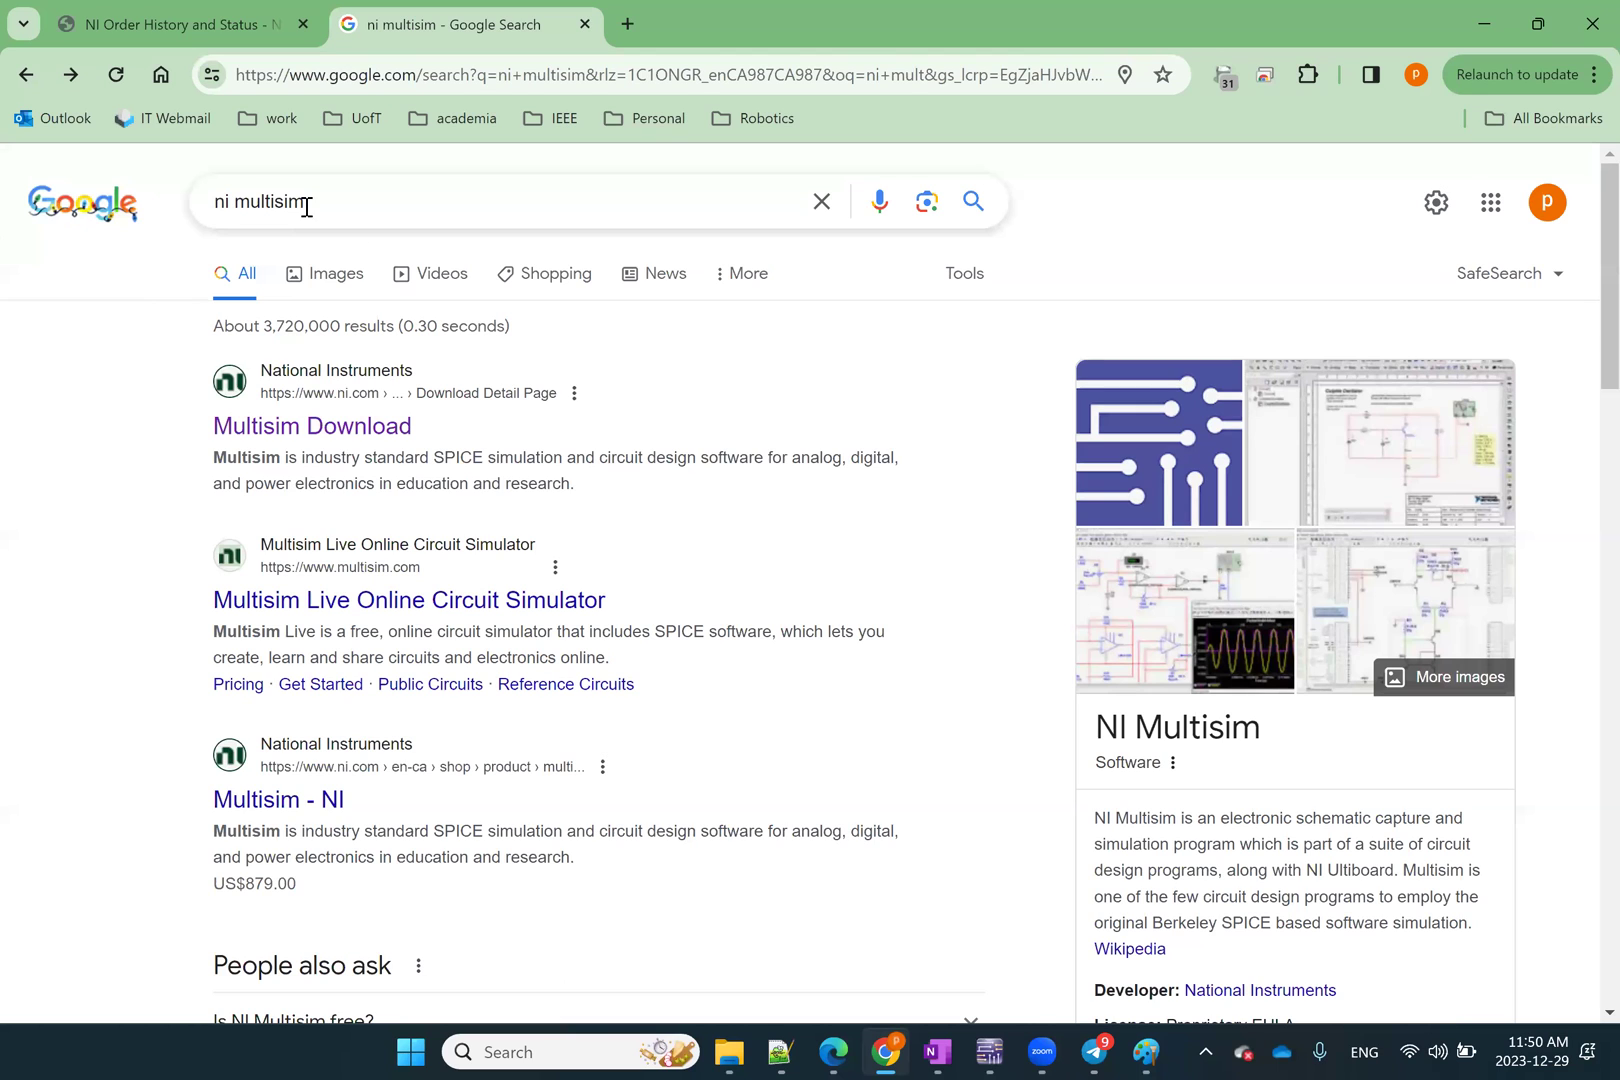
{"action": "left_click", "coordinate": [352, 430]}
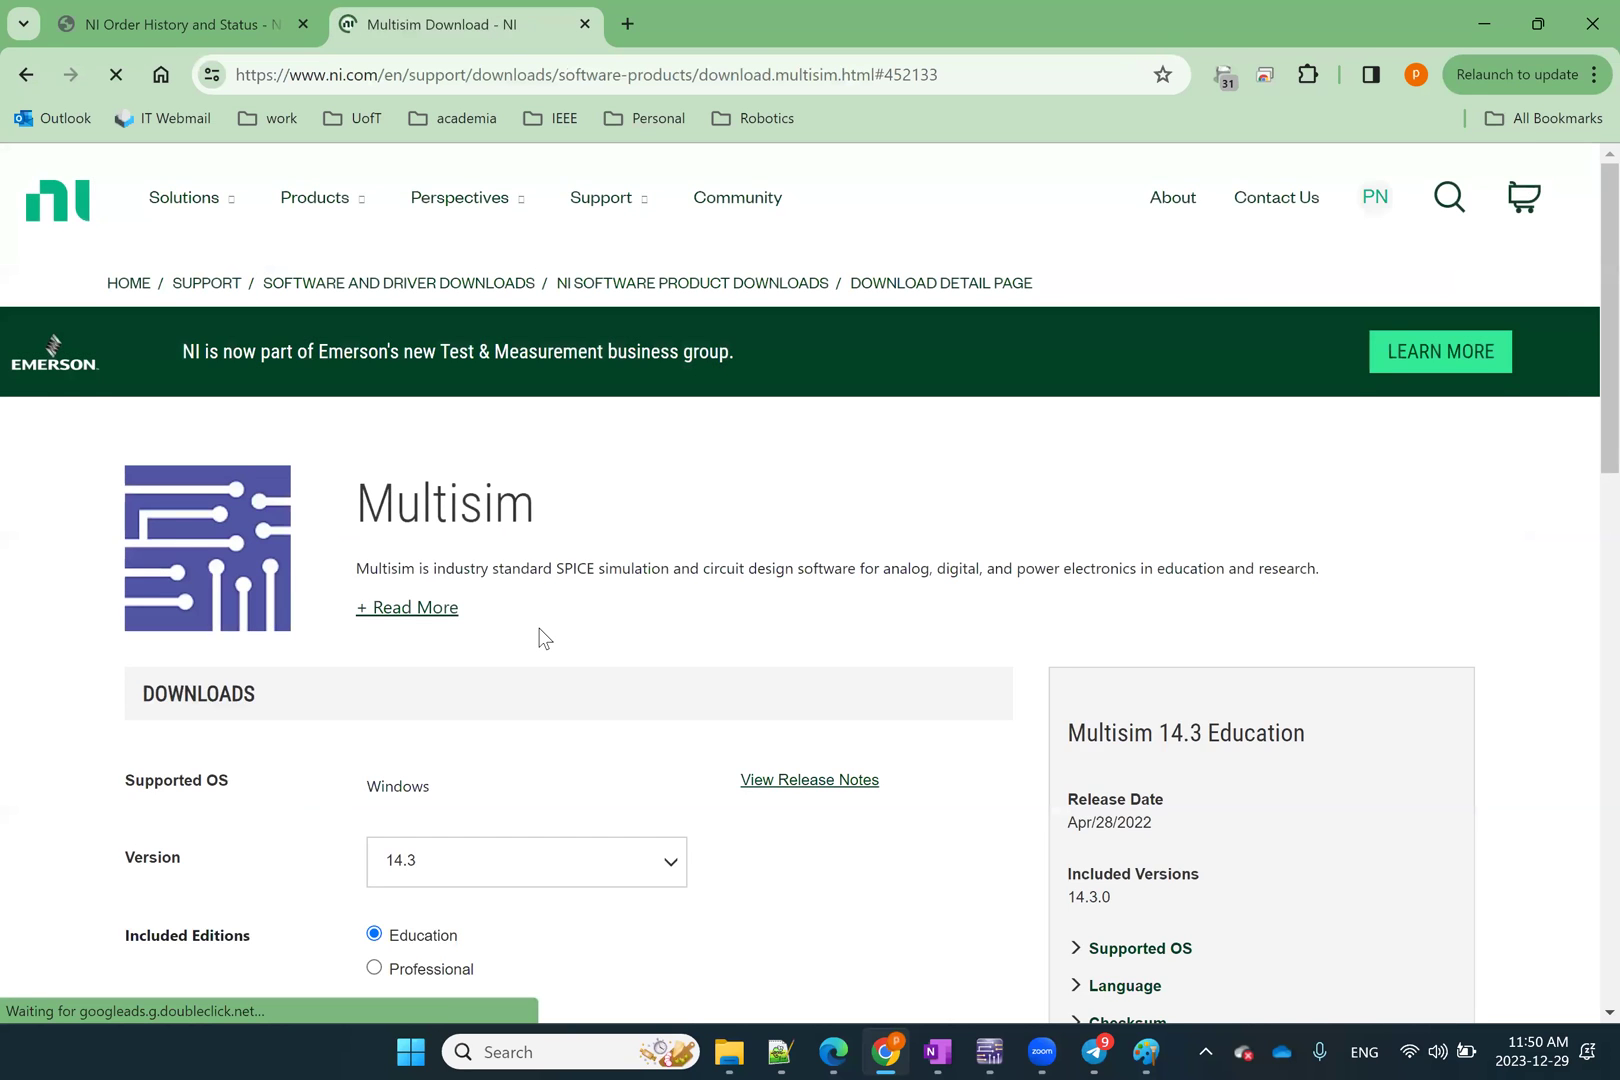
Look over the page's Downloads section, then switch back to the diodeClamping schematic
{"action": "scroll", "coordinate": [543, 638], "scroll_direction": "down", "scroll_amount": 3}
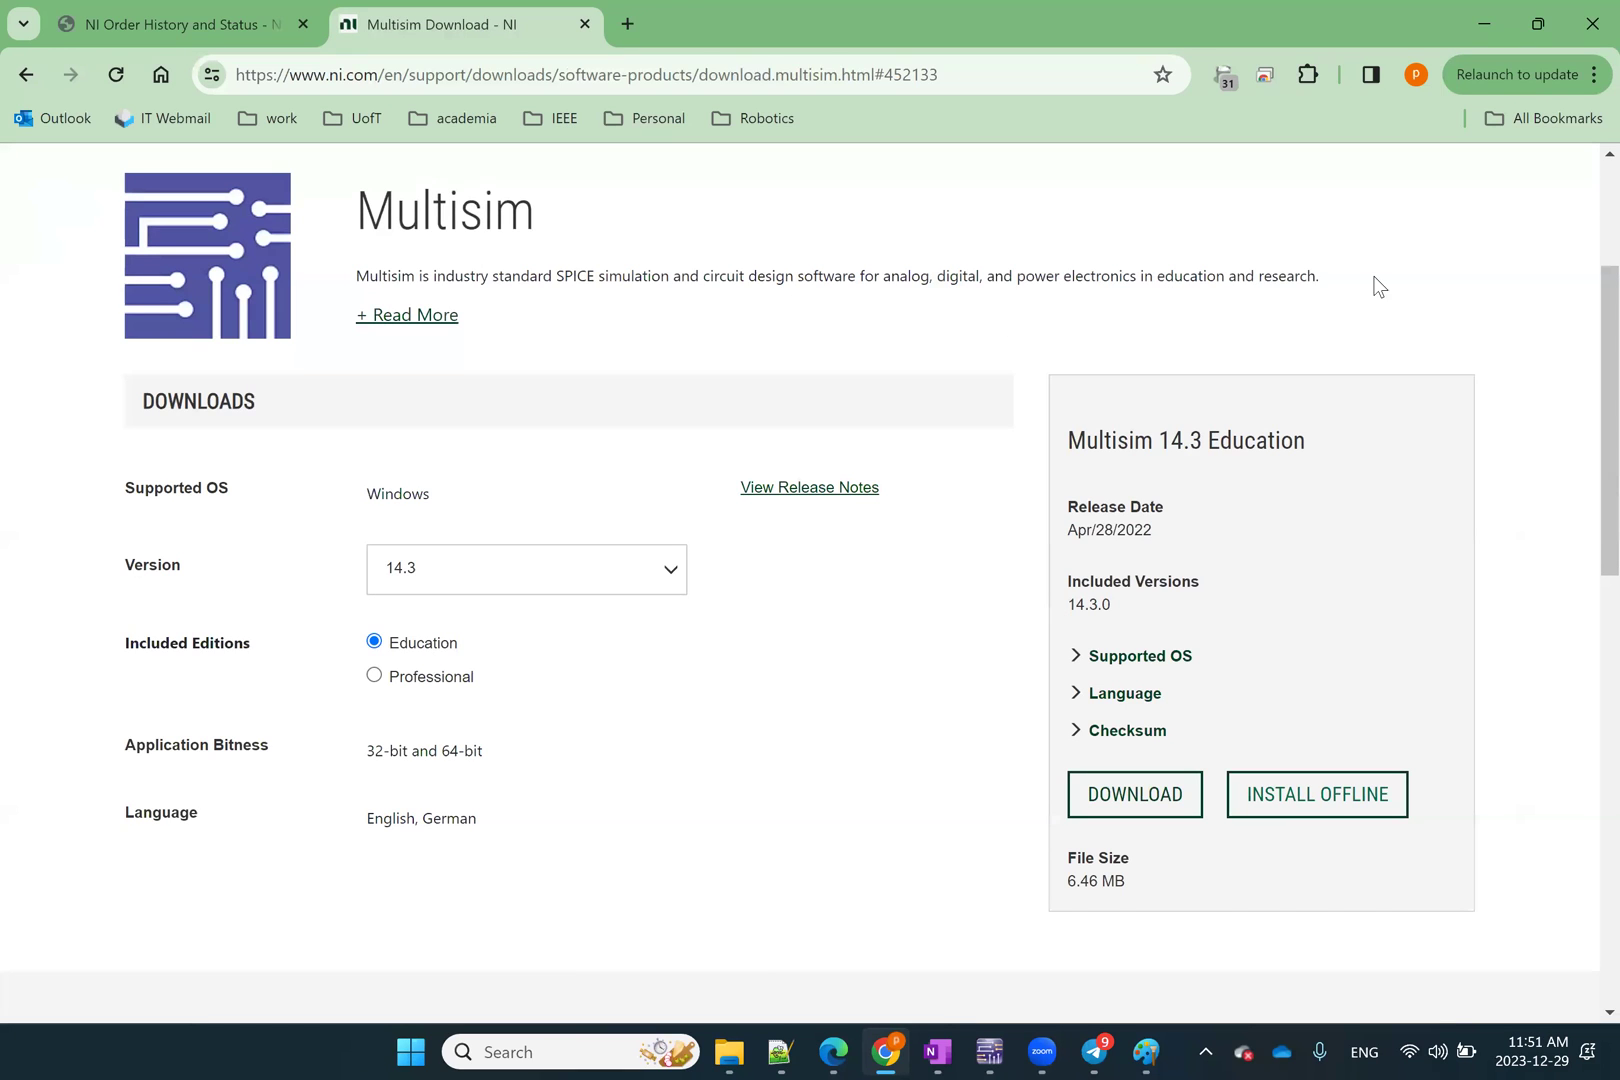
{"action": "scroll", "coordinate": [1374, 286], "scroll_direction": "up", "scroll_amount": 3}
{"action": "mouse_move", "coordinate": [1375, 190]}
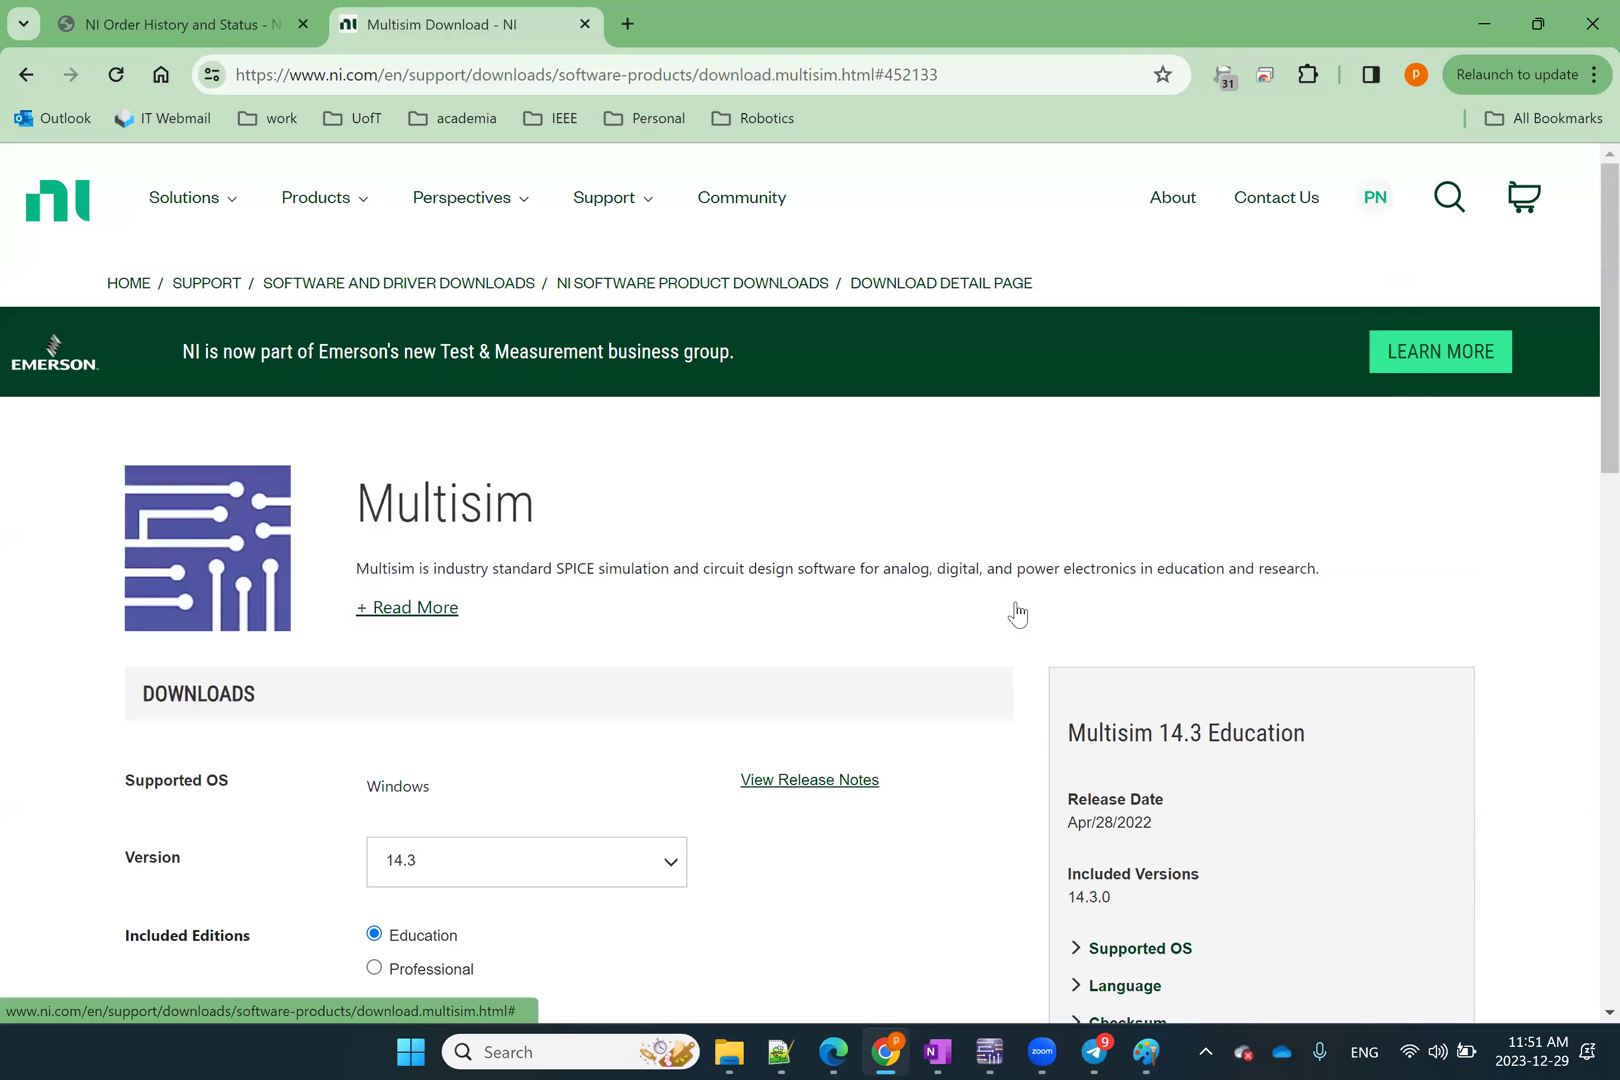
{"action": "scroll", "coordinate": [763, 690], "scroll_direction": "down", "scroll_amount": 2}
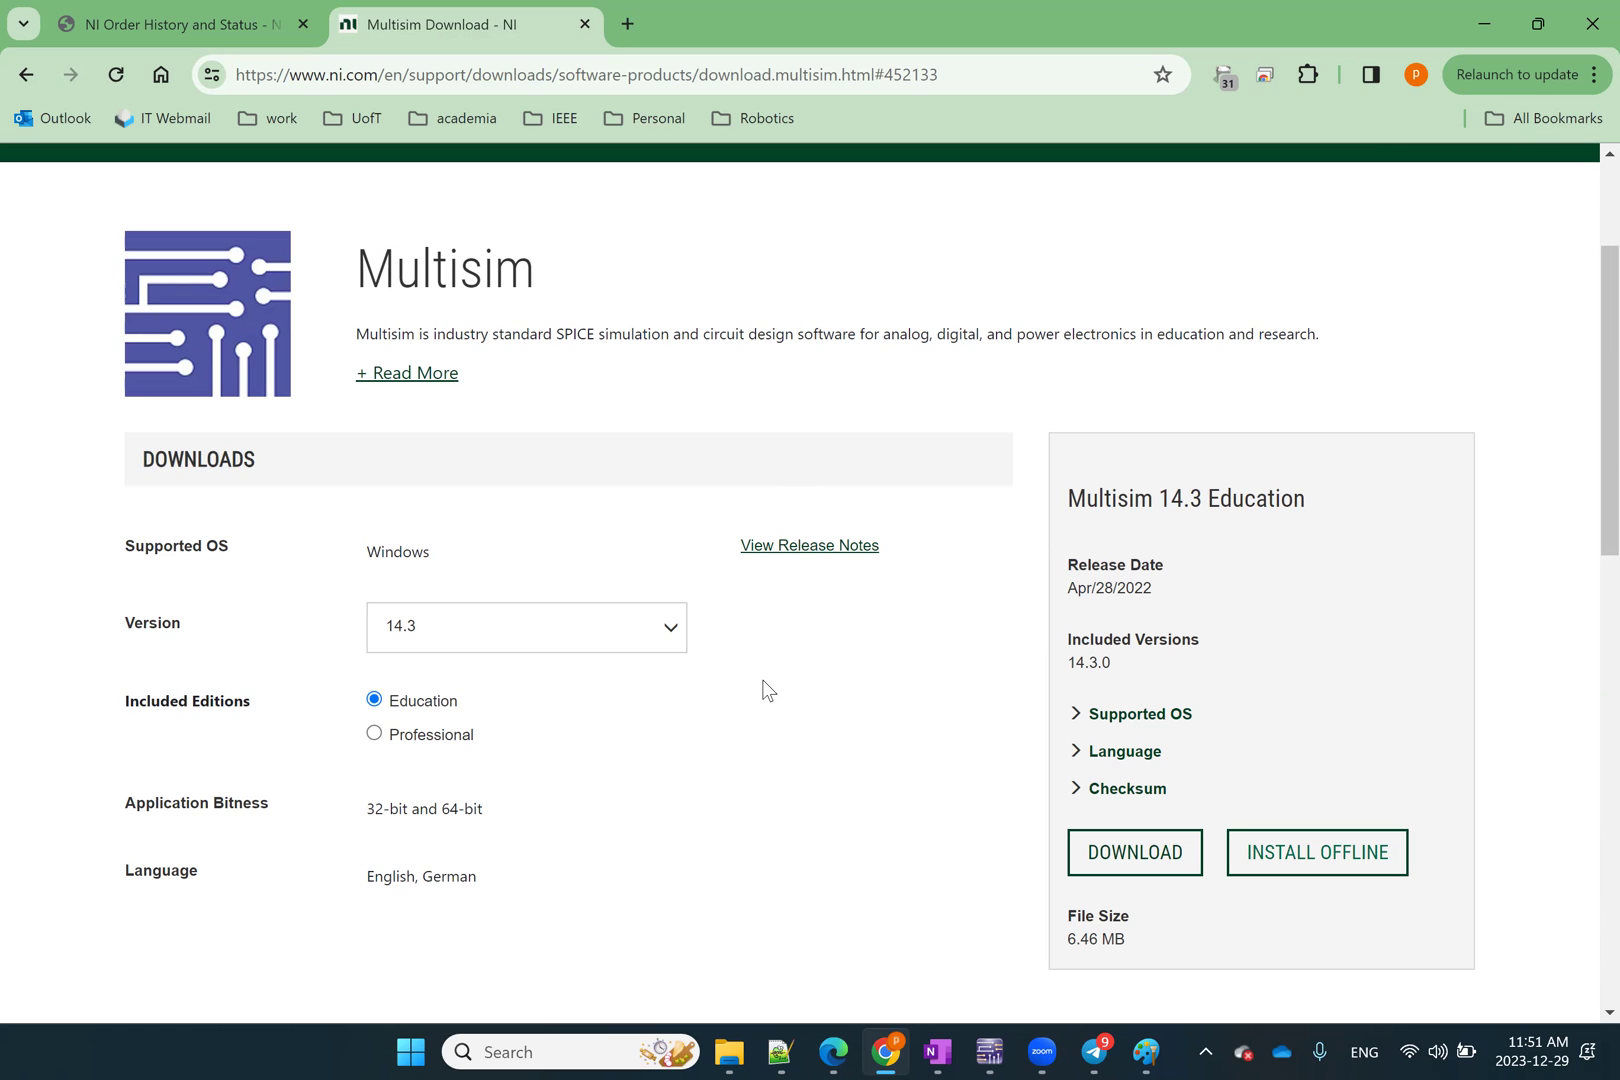
{"action": "mouse_move", "coordinate": [993, 1050]}
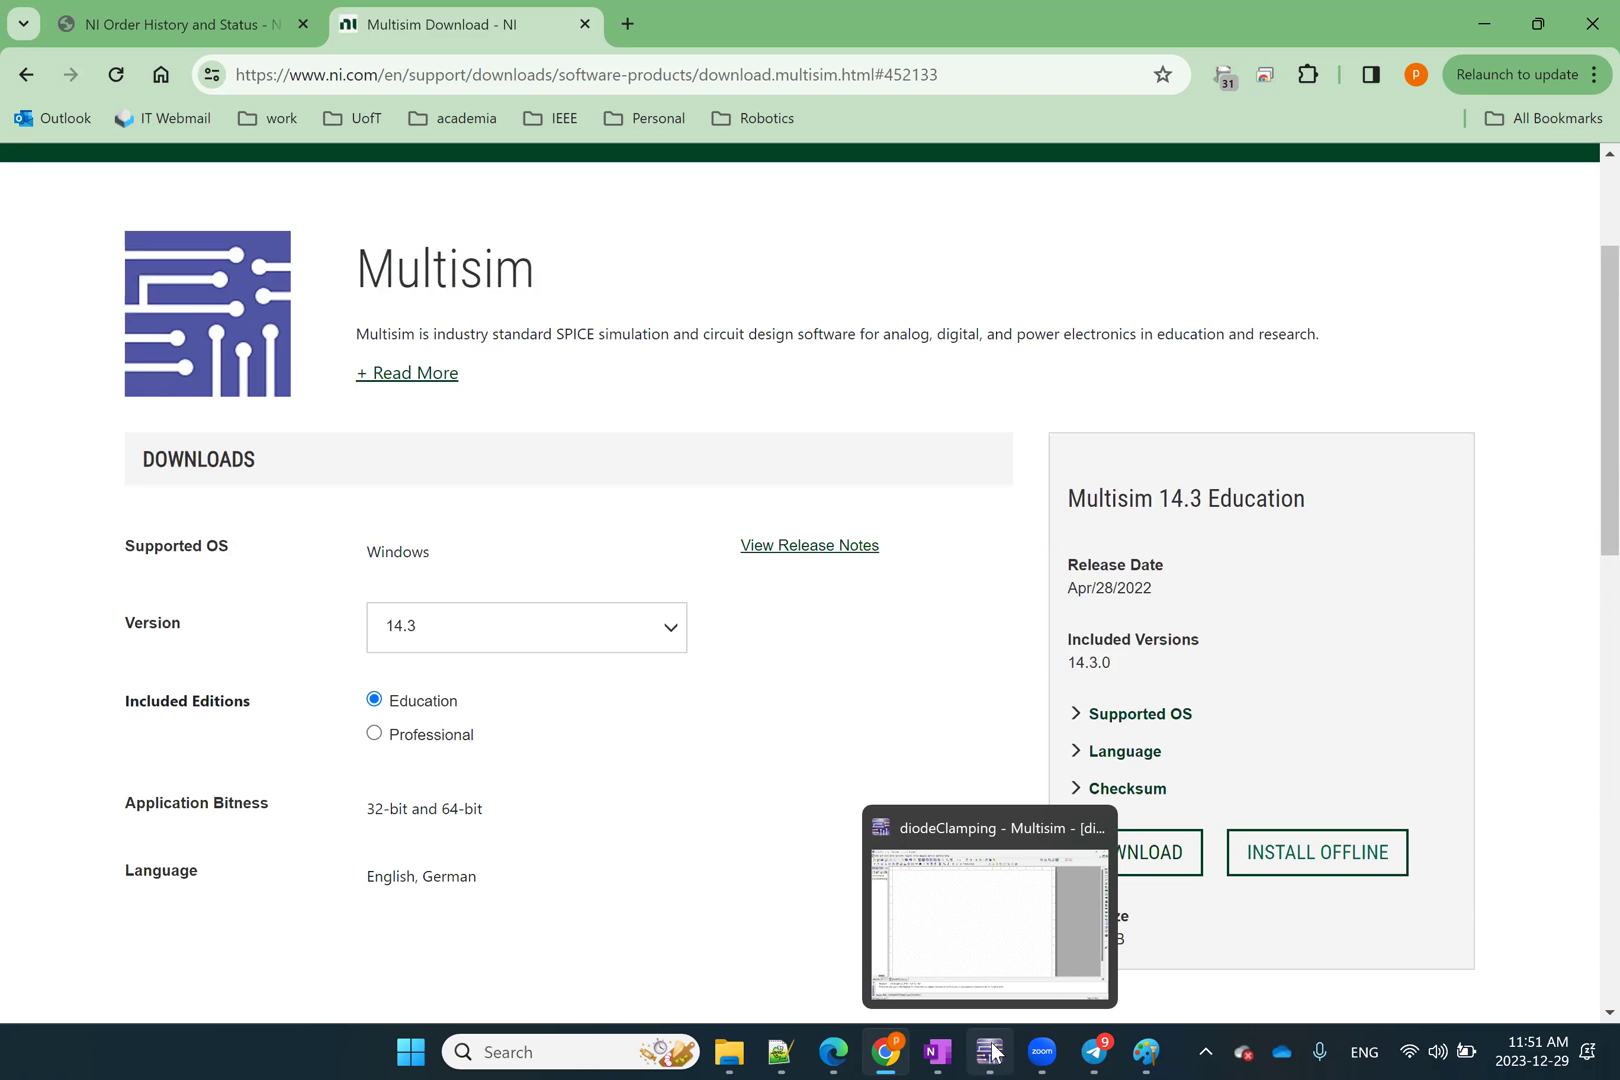
{"action": "left_click", "coordinate": [993, 1050]}
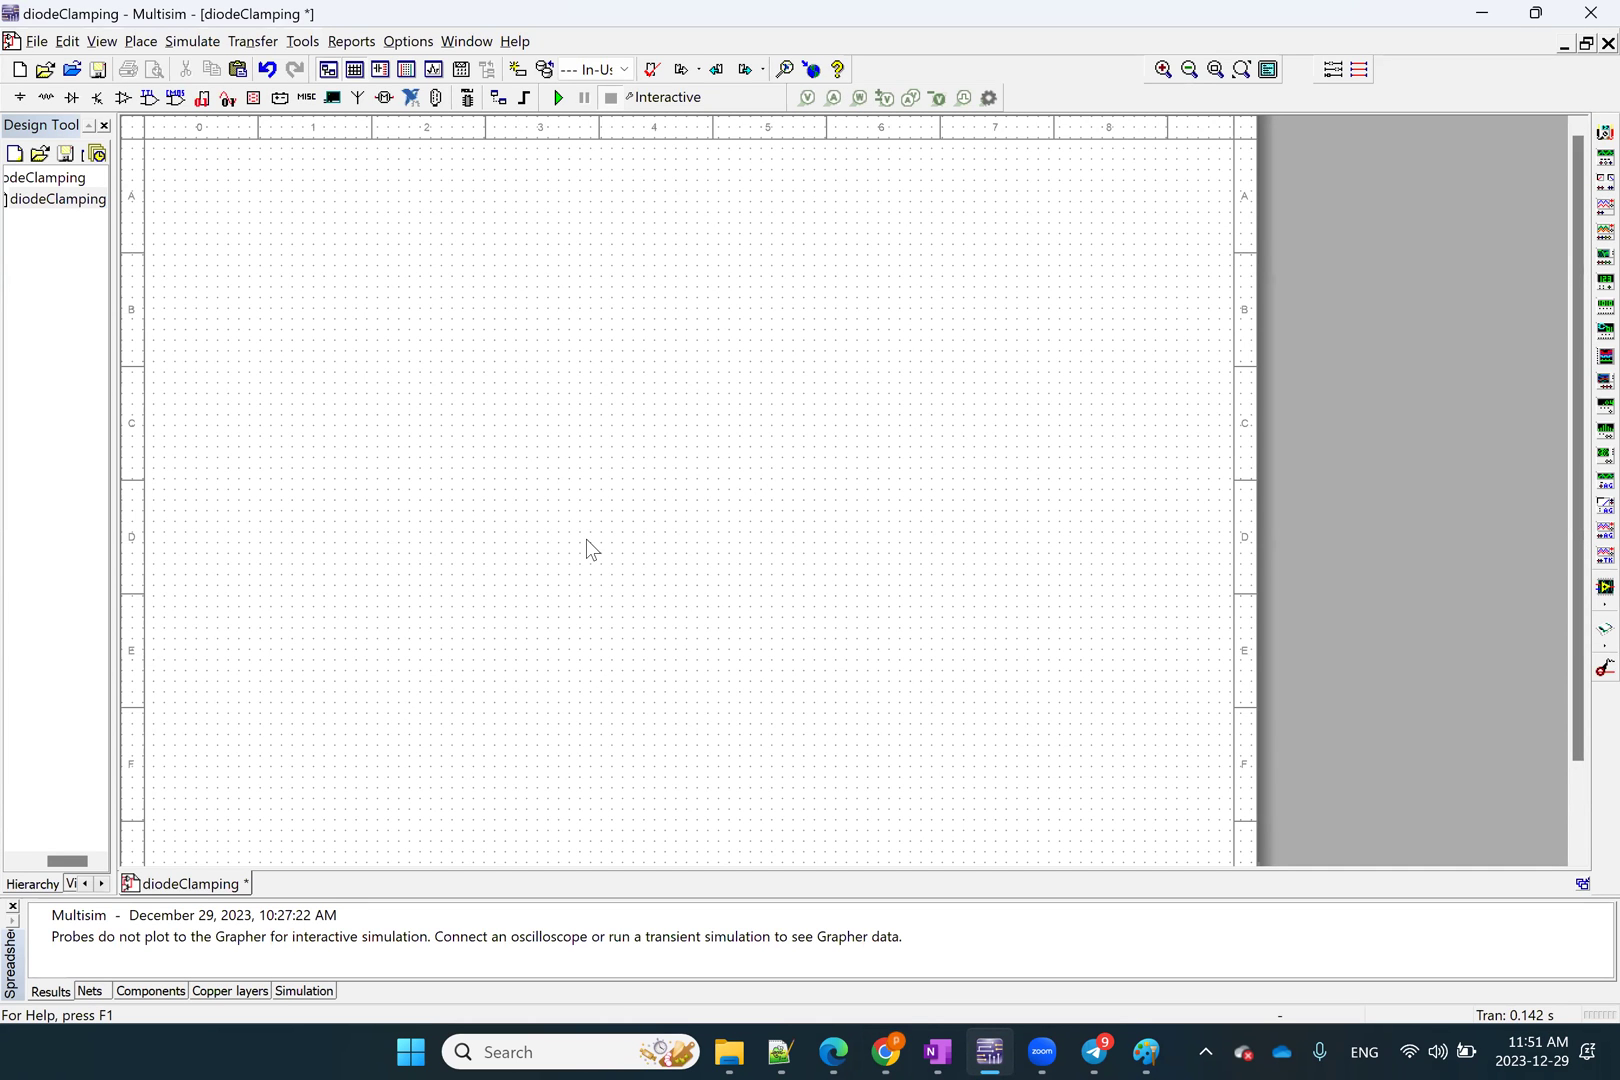
Save the diodeClamping schematic and restore its window from maximized
{"action": "key", "text": "ctrl+s"}
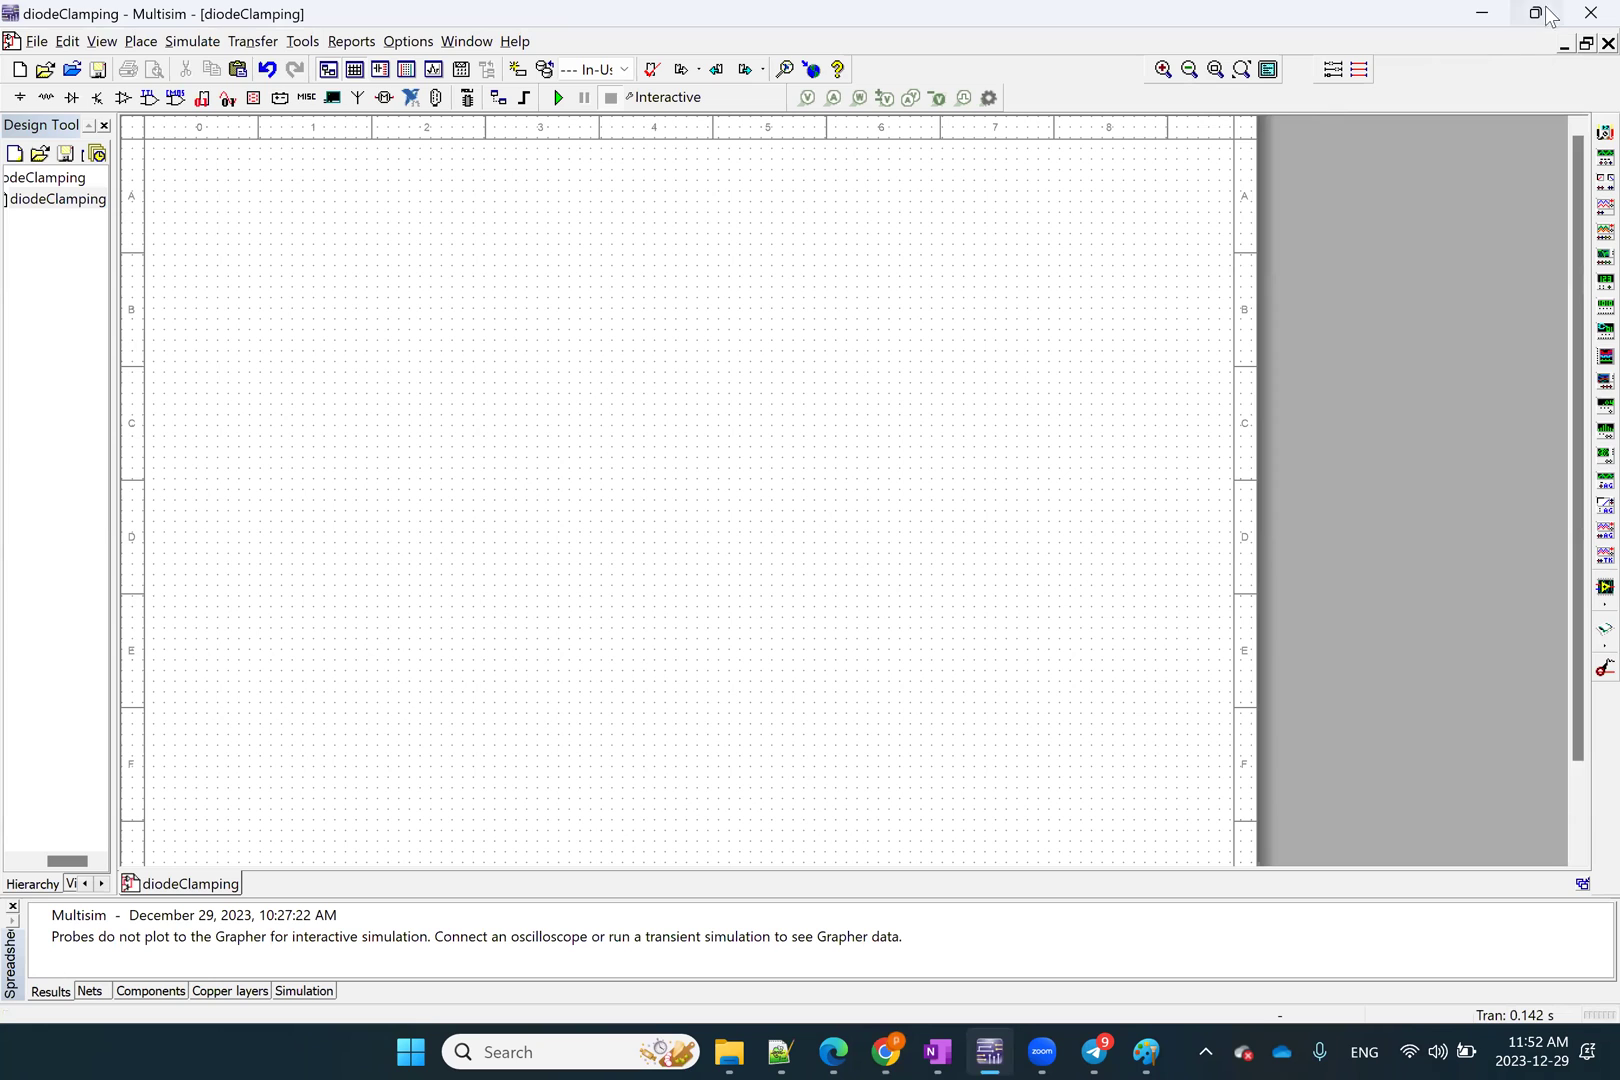
{"action": "double_click", "coordinate": [1267, 30]}
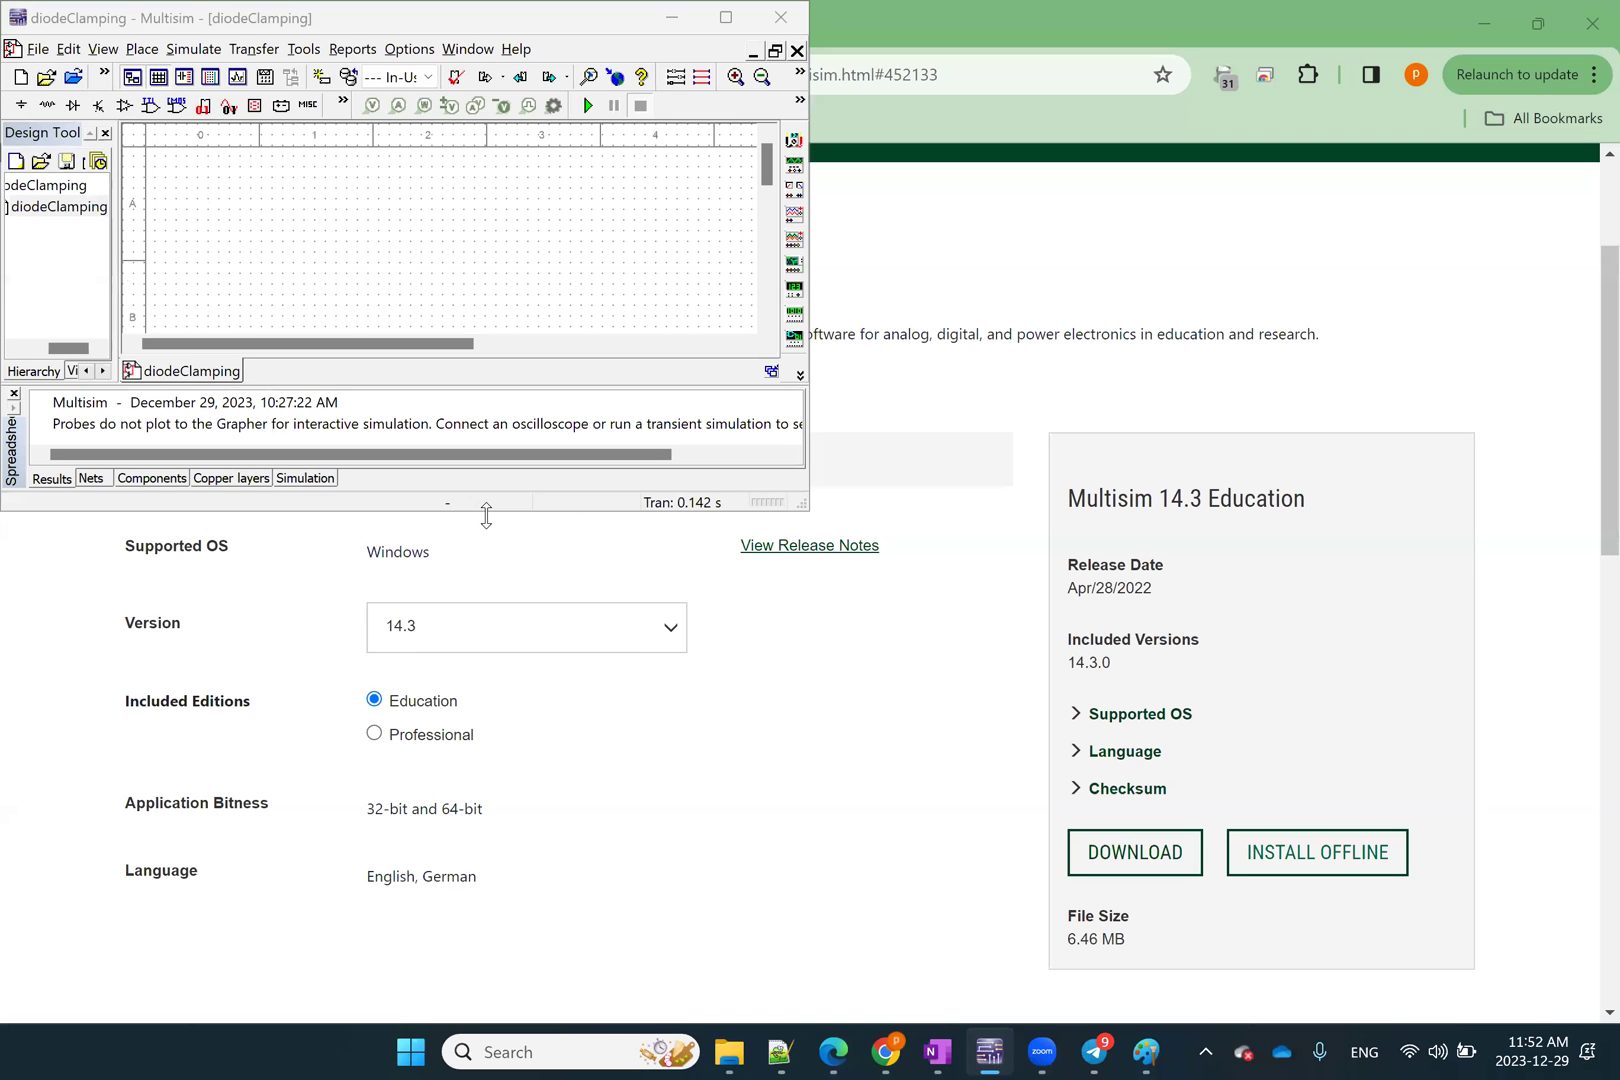
Place Multisim on the left, with the Figure 2-8 Paint photo snapped full-height on the right
{"action": "left_click_drag", "start_coordinate": [486, 511], "coordinate": [1049, 1050]}
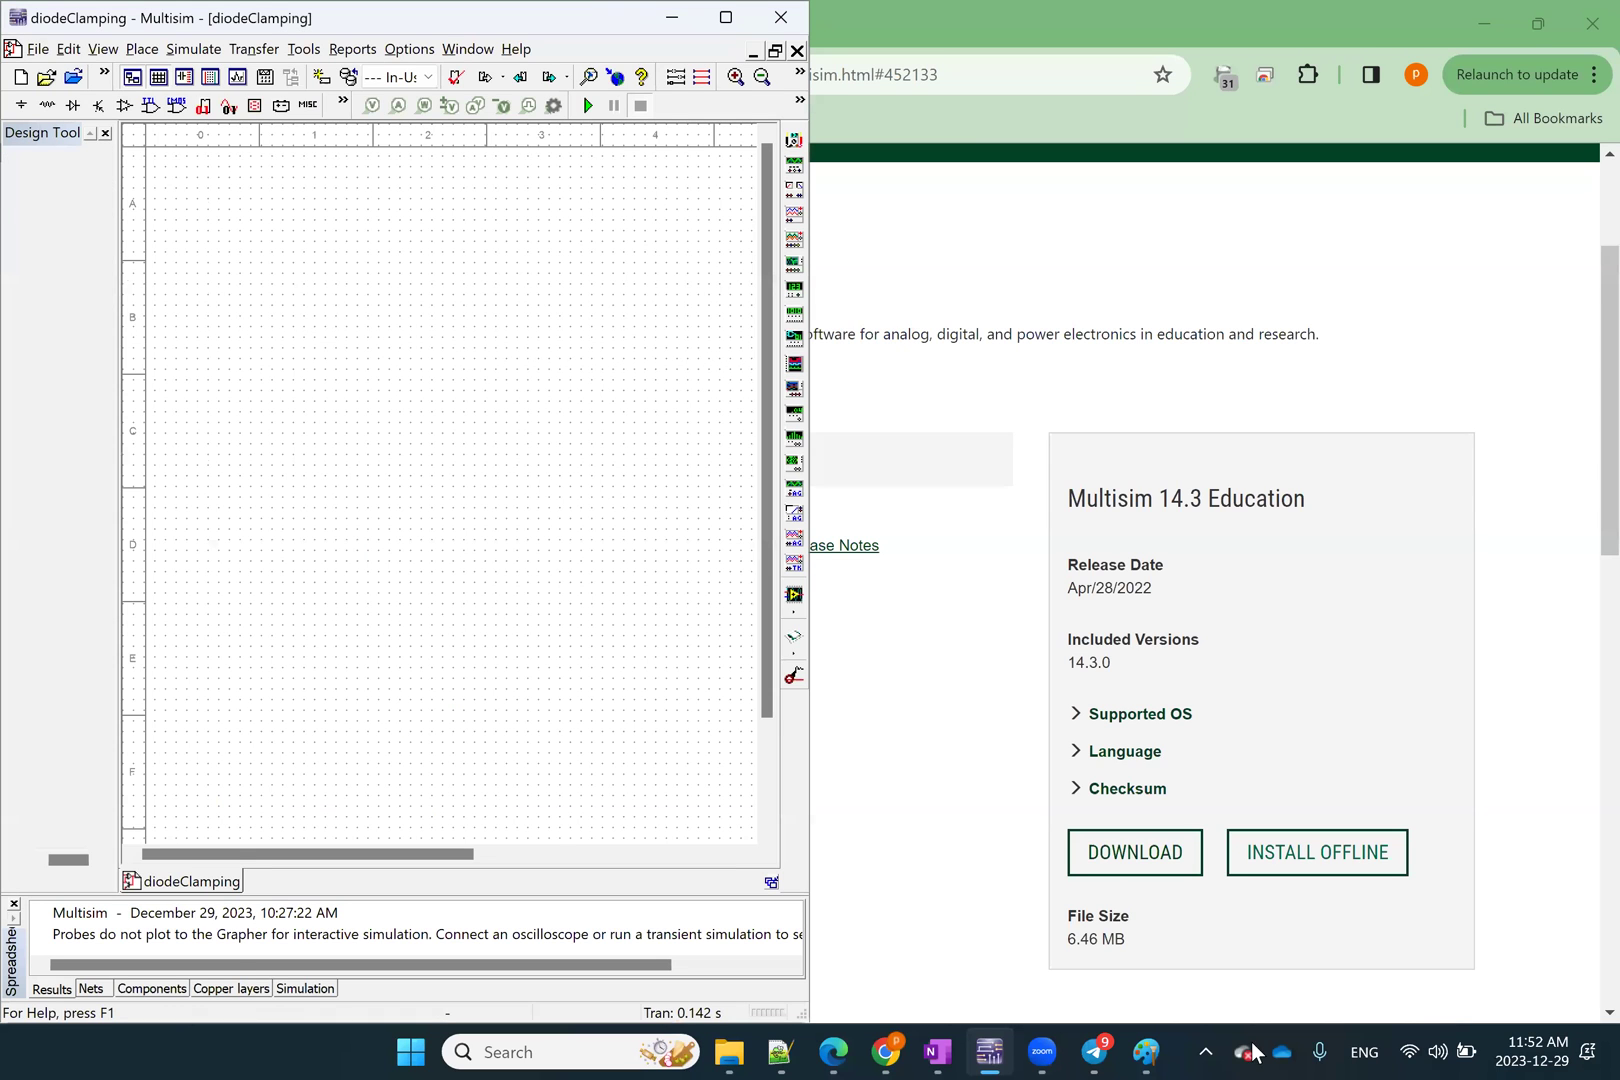
{"action": "left_click", "coordinate": [1145, 1052]}
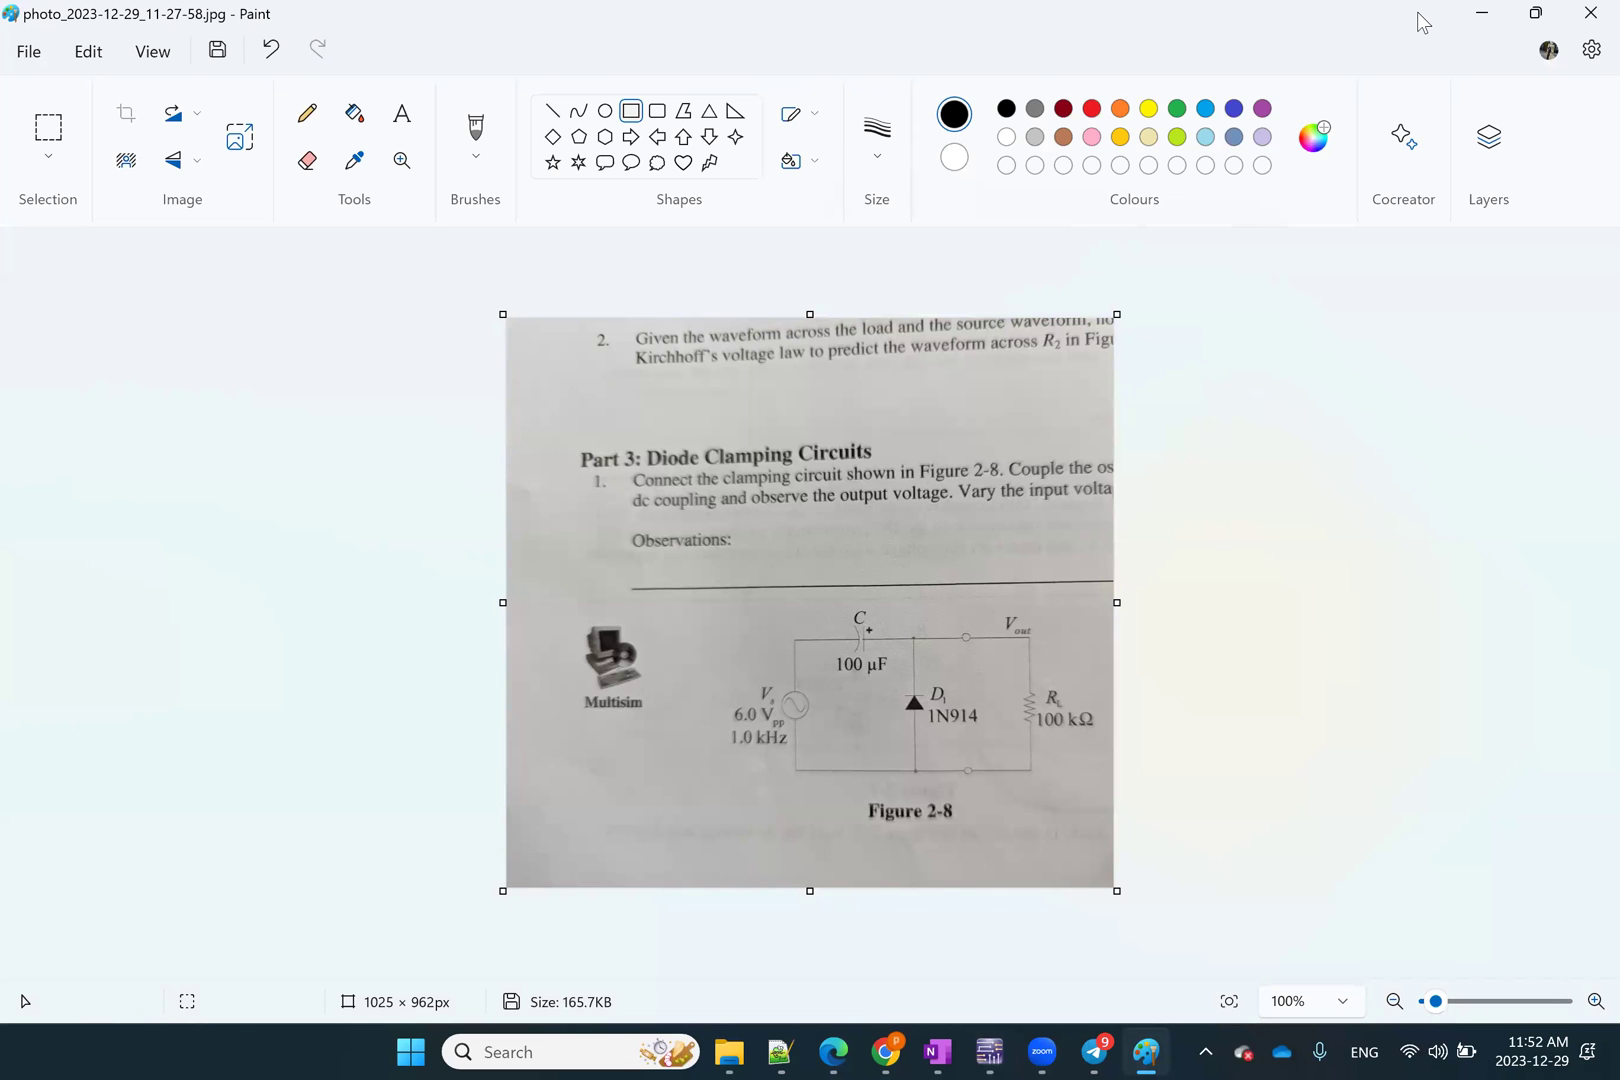
{"action": "left_click_drag", "start_coordinate": [1422, 22], "coordinate": [1617, 3]}
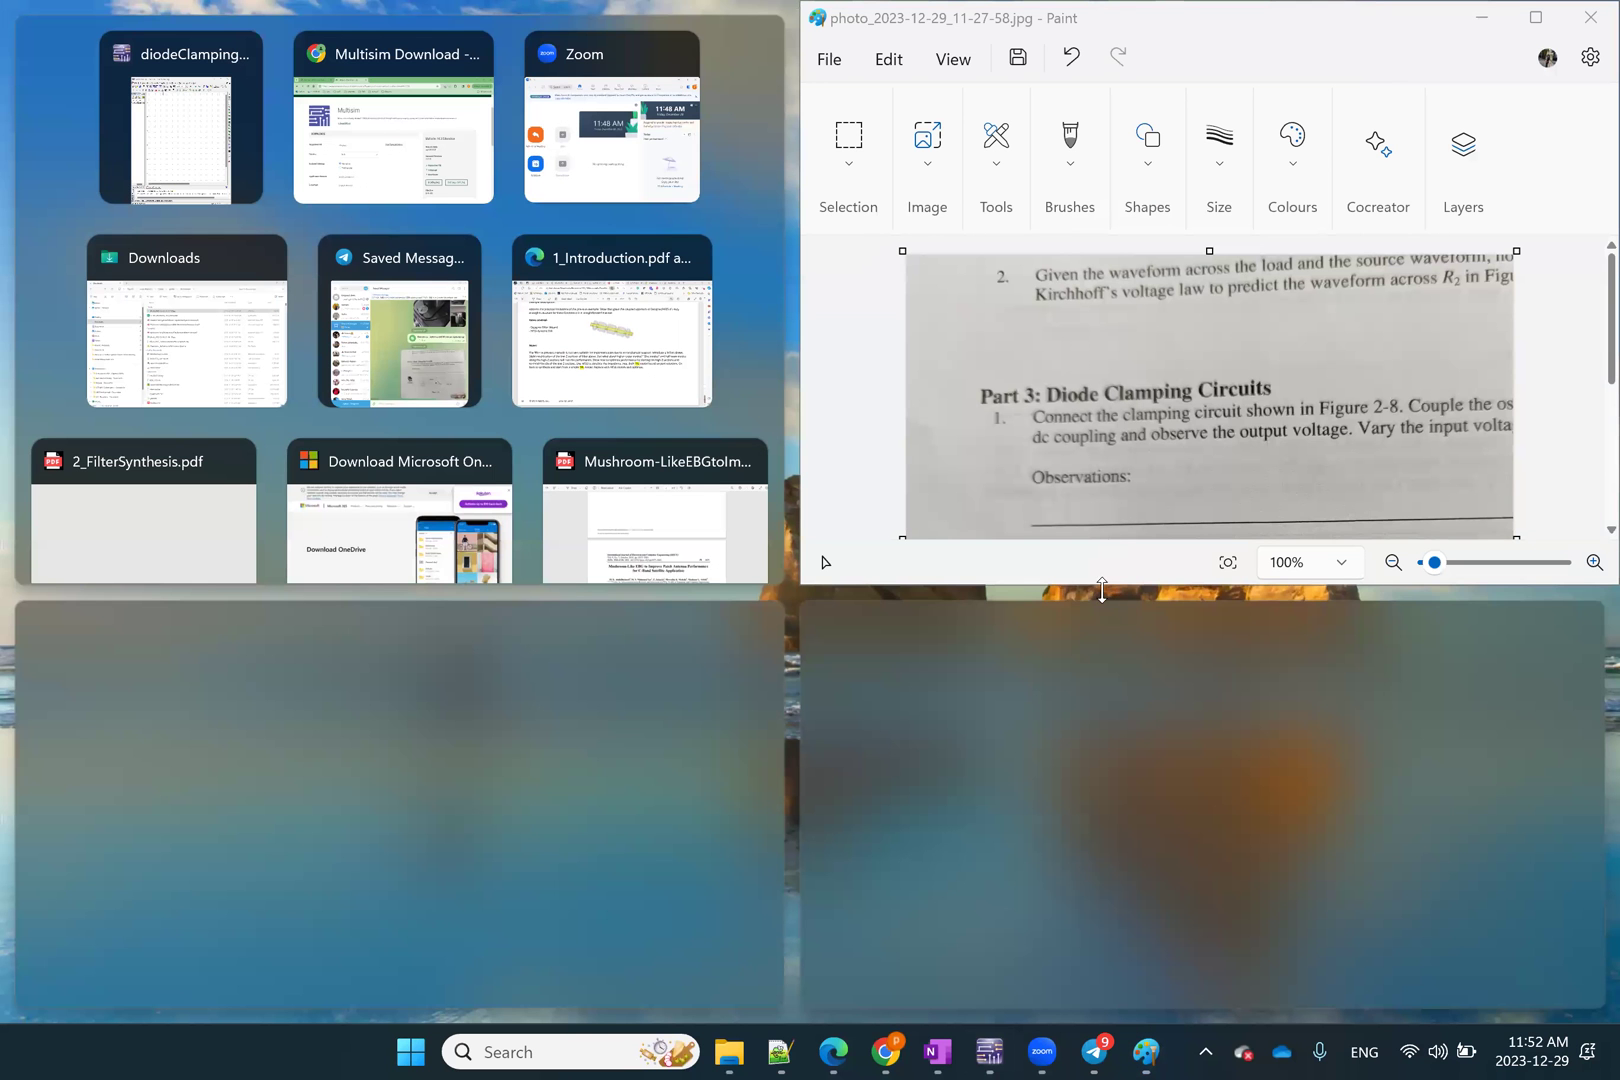
{"action": "left_click", "coordinate": [1078, 572]}
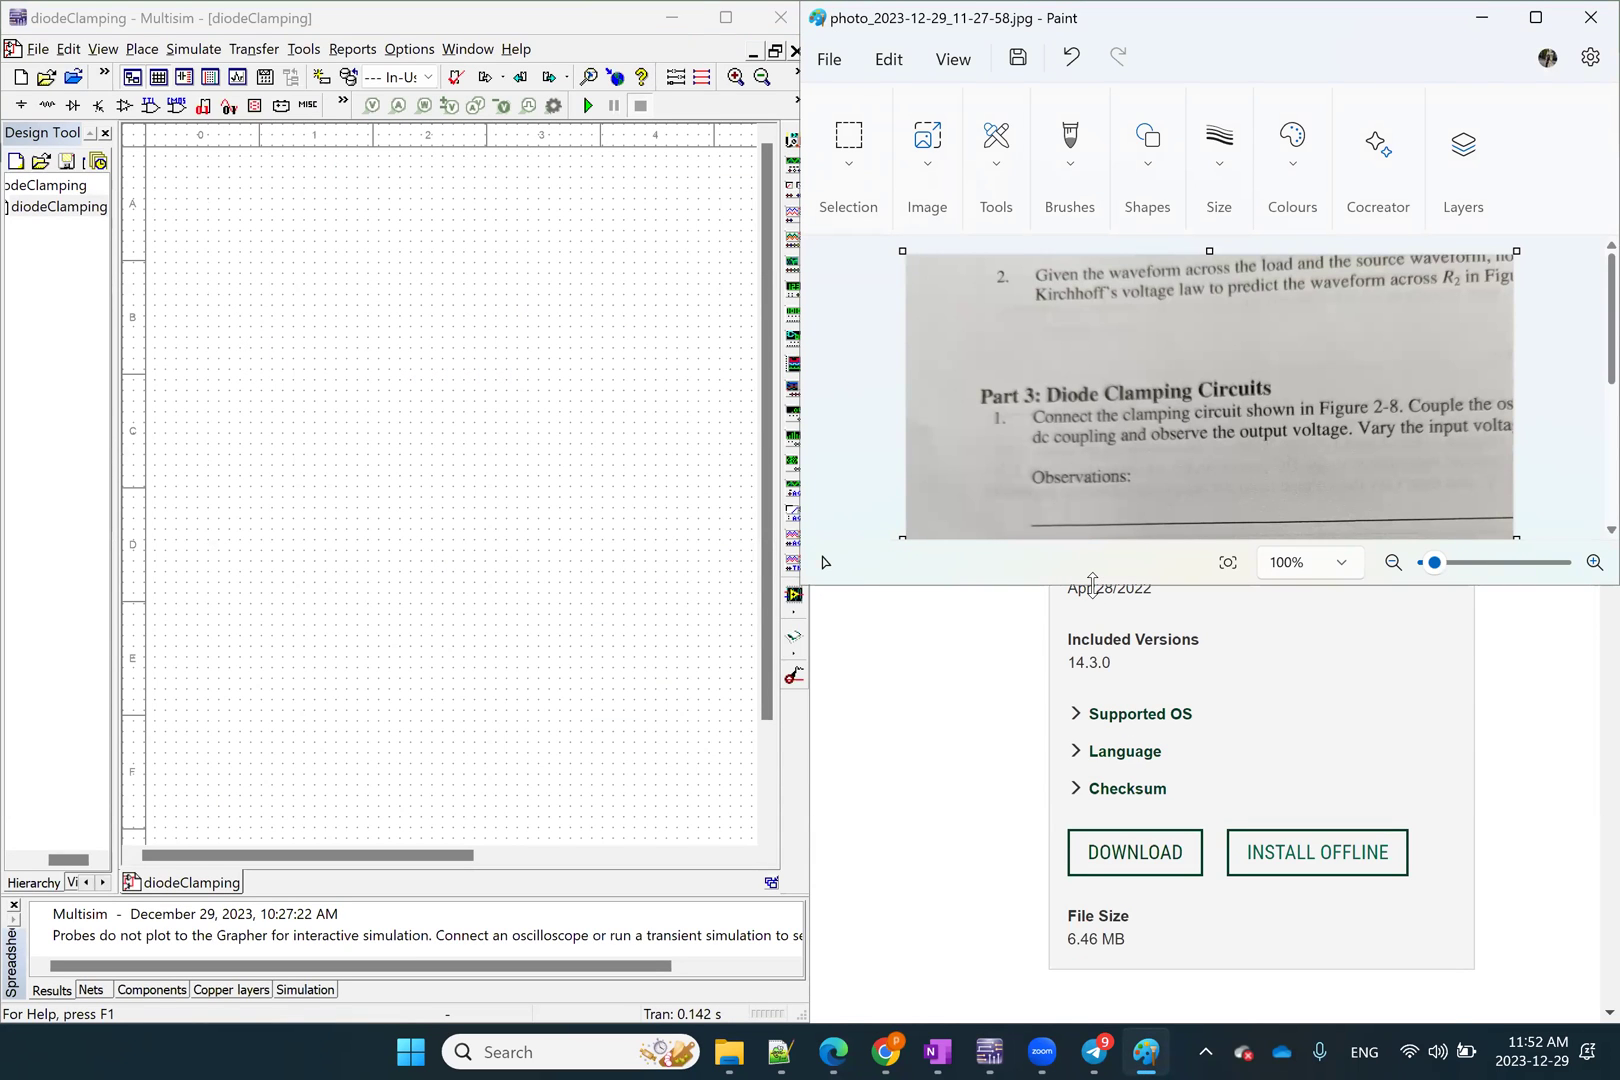
{"action": "double_click", "coordinate": [1092, 585]}
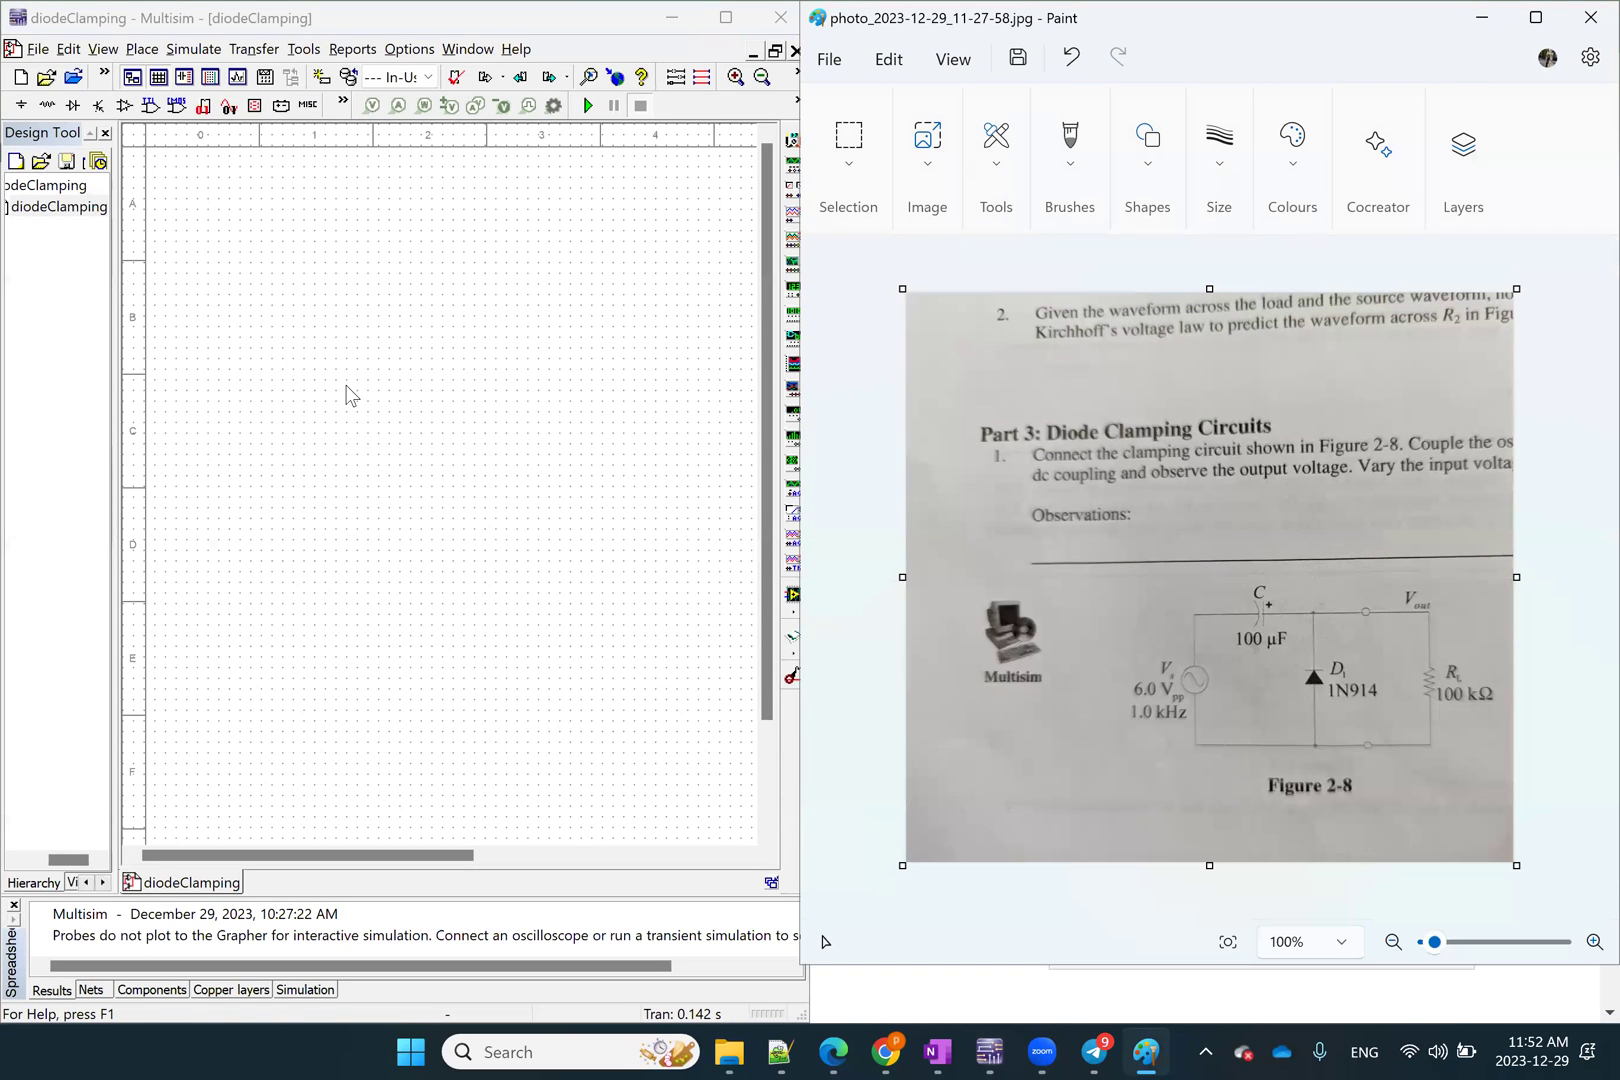
{"action": "left_click", "coordinate": [350, 395]}
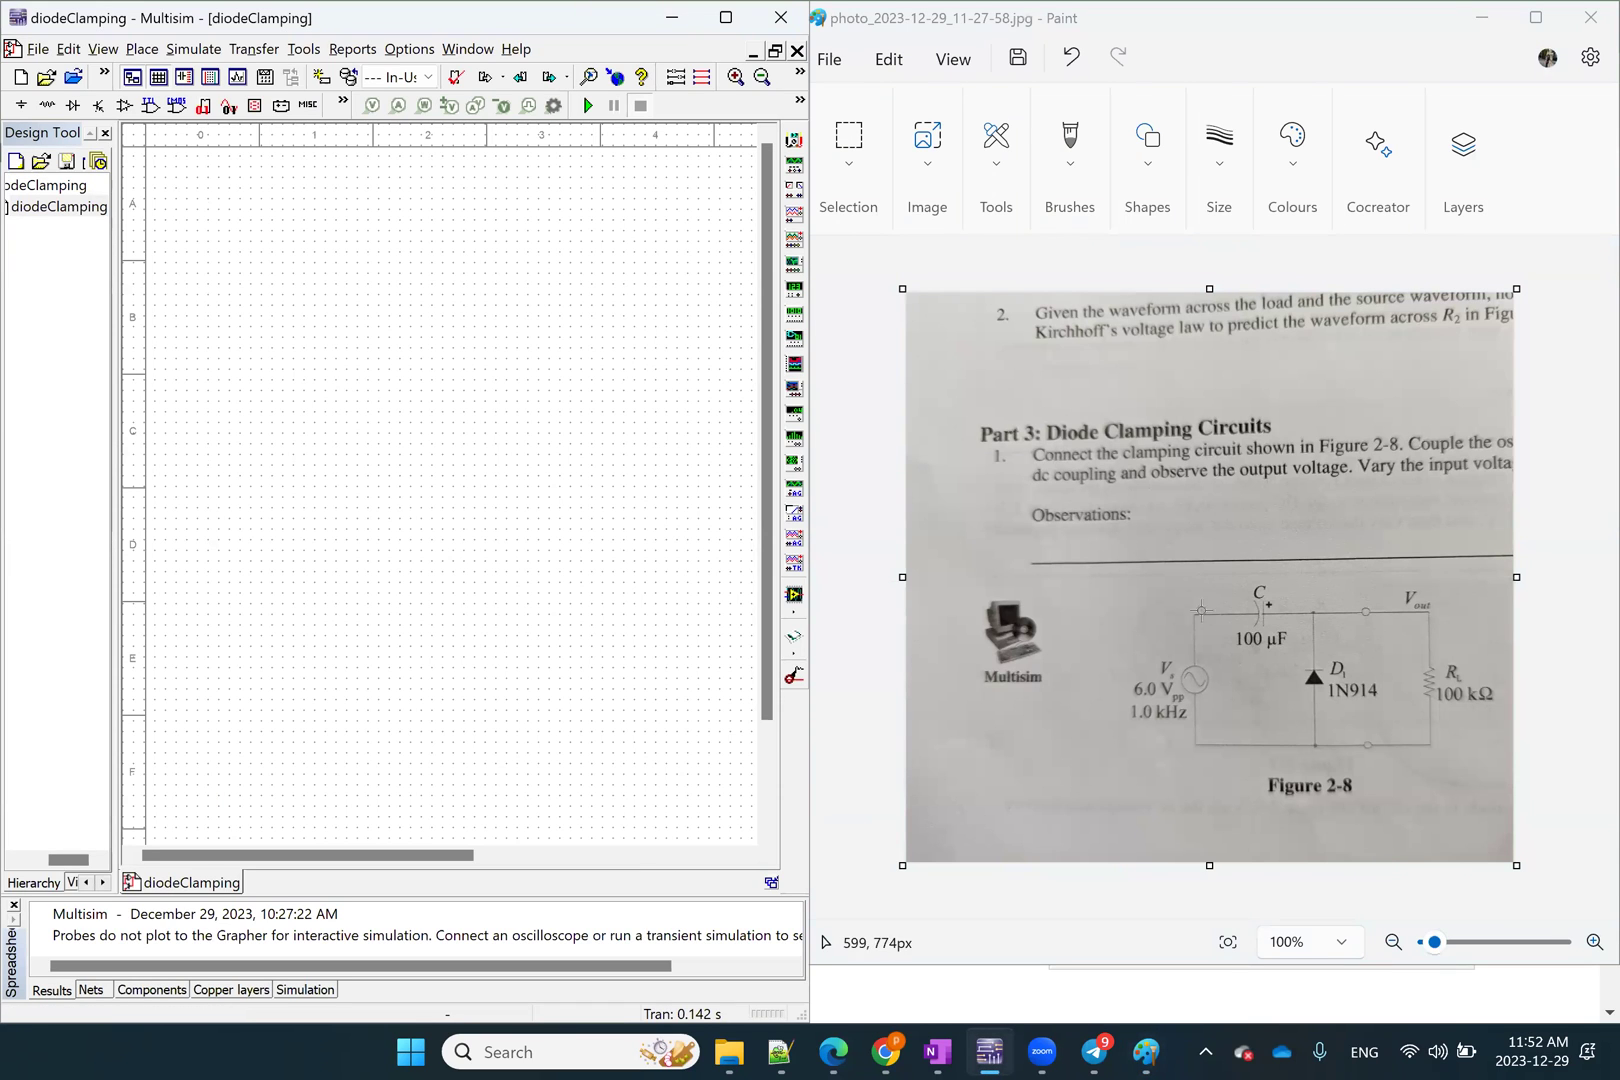
Place an AC_VOLTAGE source V1 from Sources > SIGNAL_VOLTAGE_SOURCES onto the schematic
{"action": "left_click", "coordinate": [141, 50]}
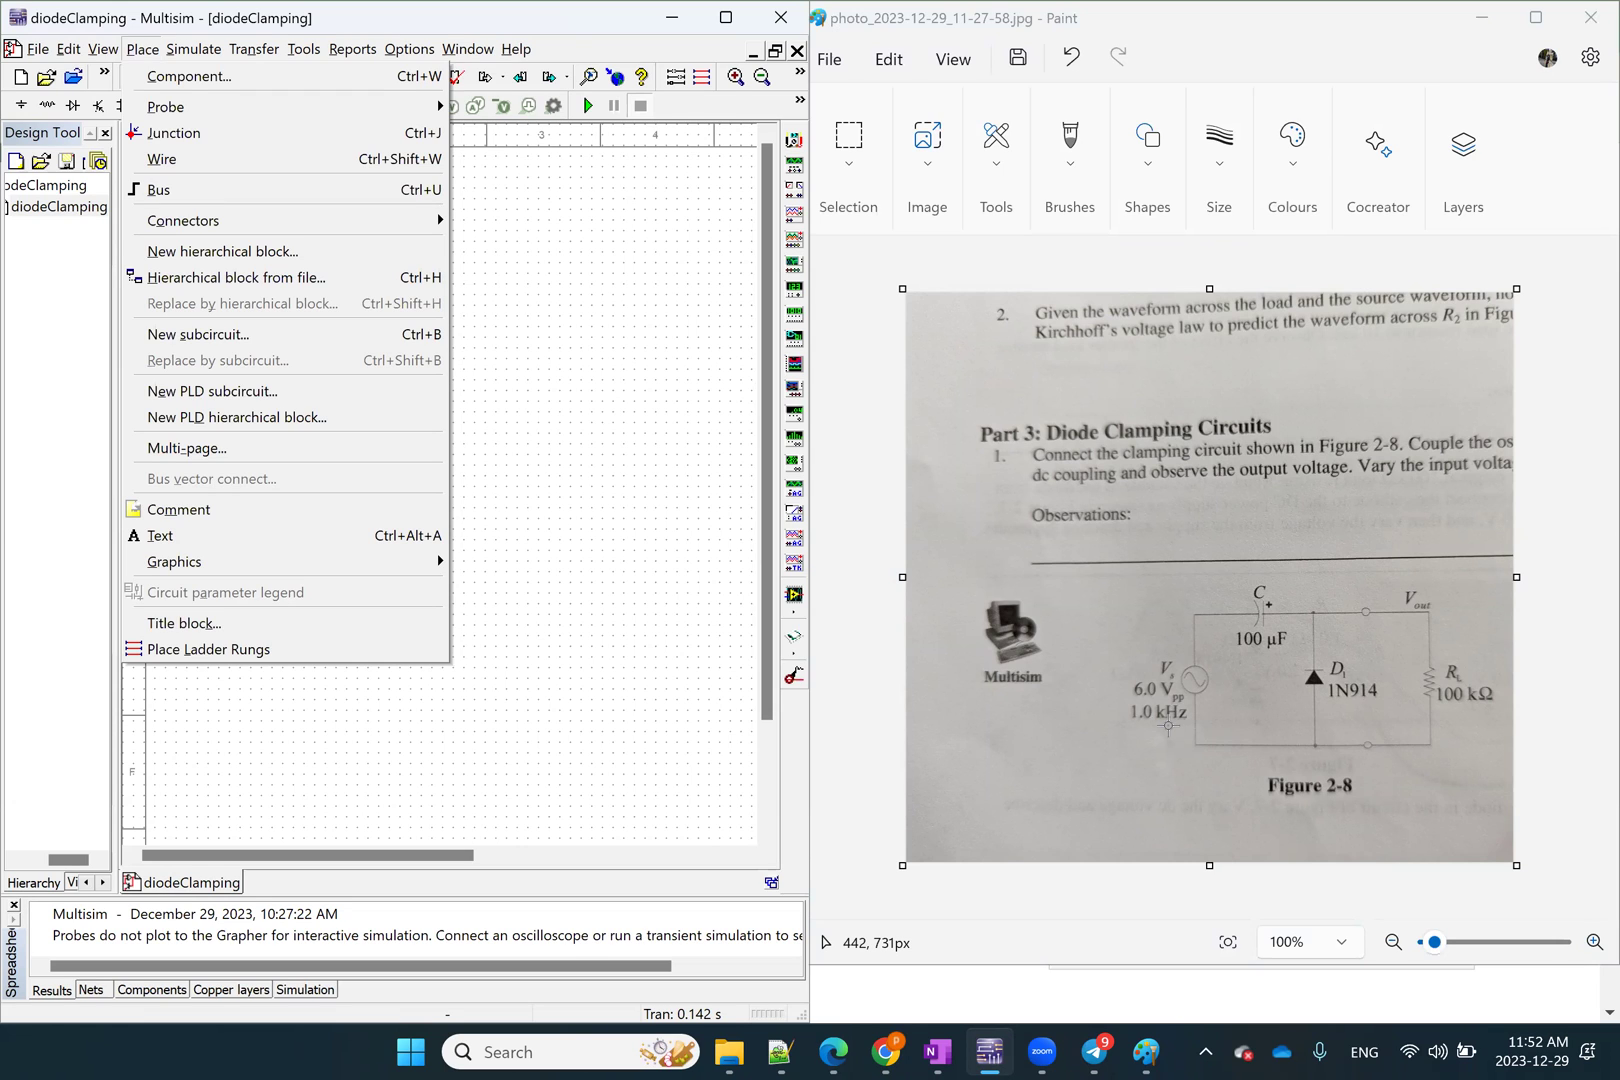
{"action": "left_click", "coordinate": [291, 86]}
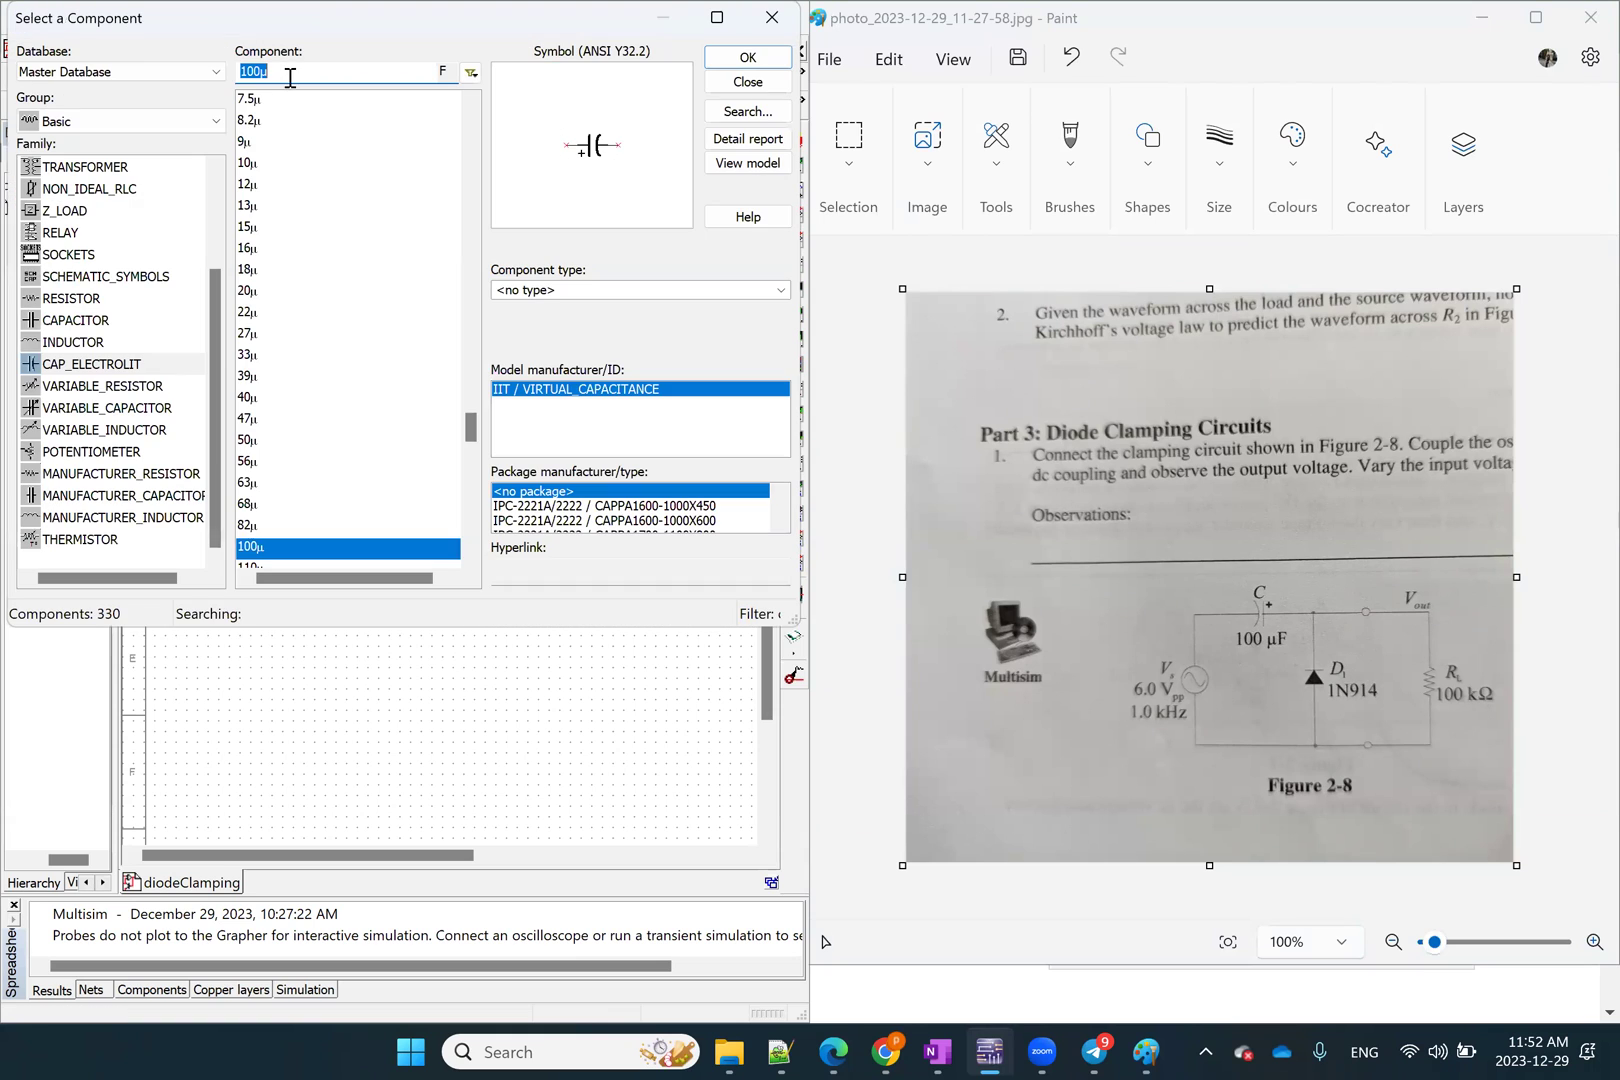
{"action": "left_click", "coordinate": [205, 121]}
{"action": "left_click", "coordinate": [163, 142]}
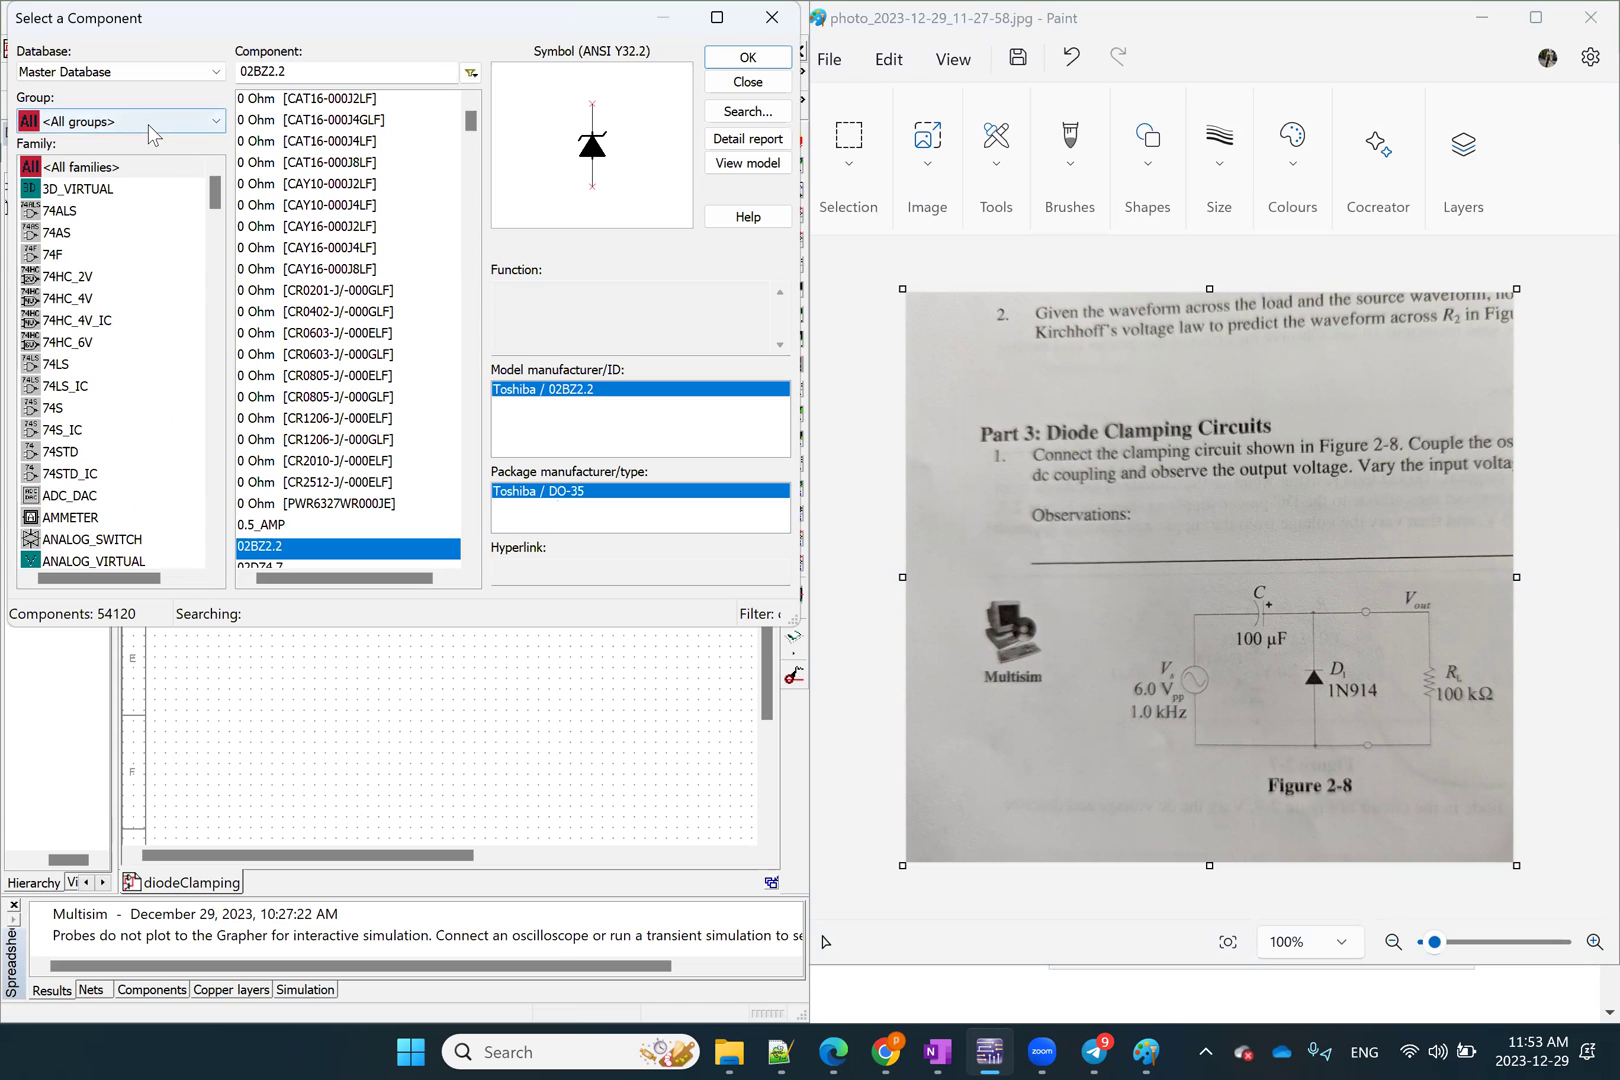
{"action": "left_click", "coordinate": [148, 124]}
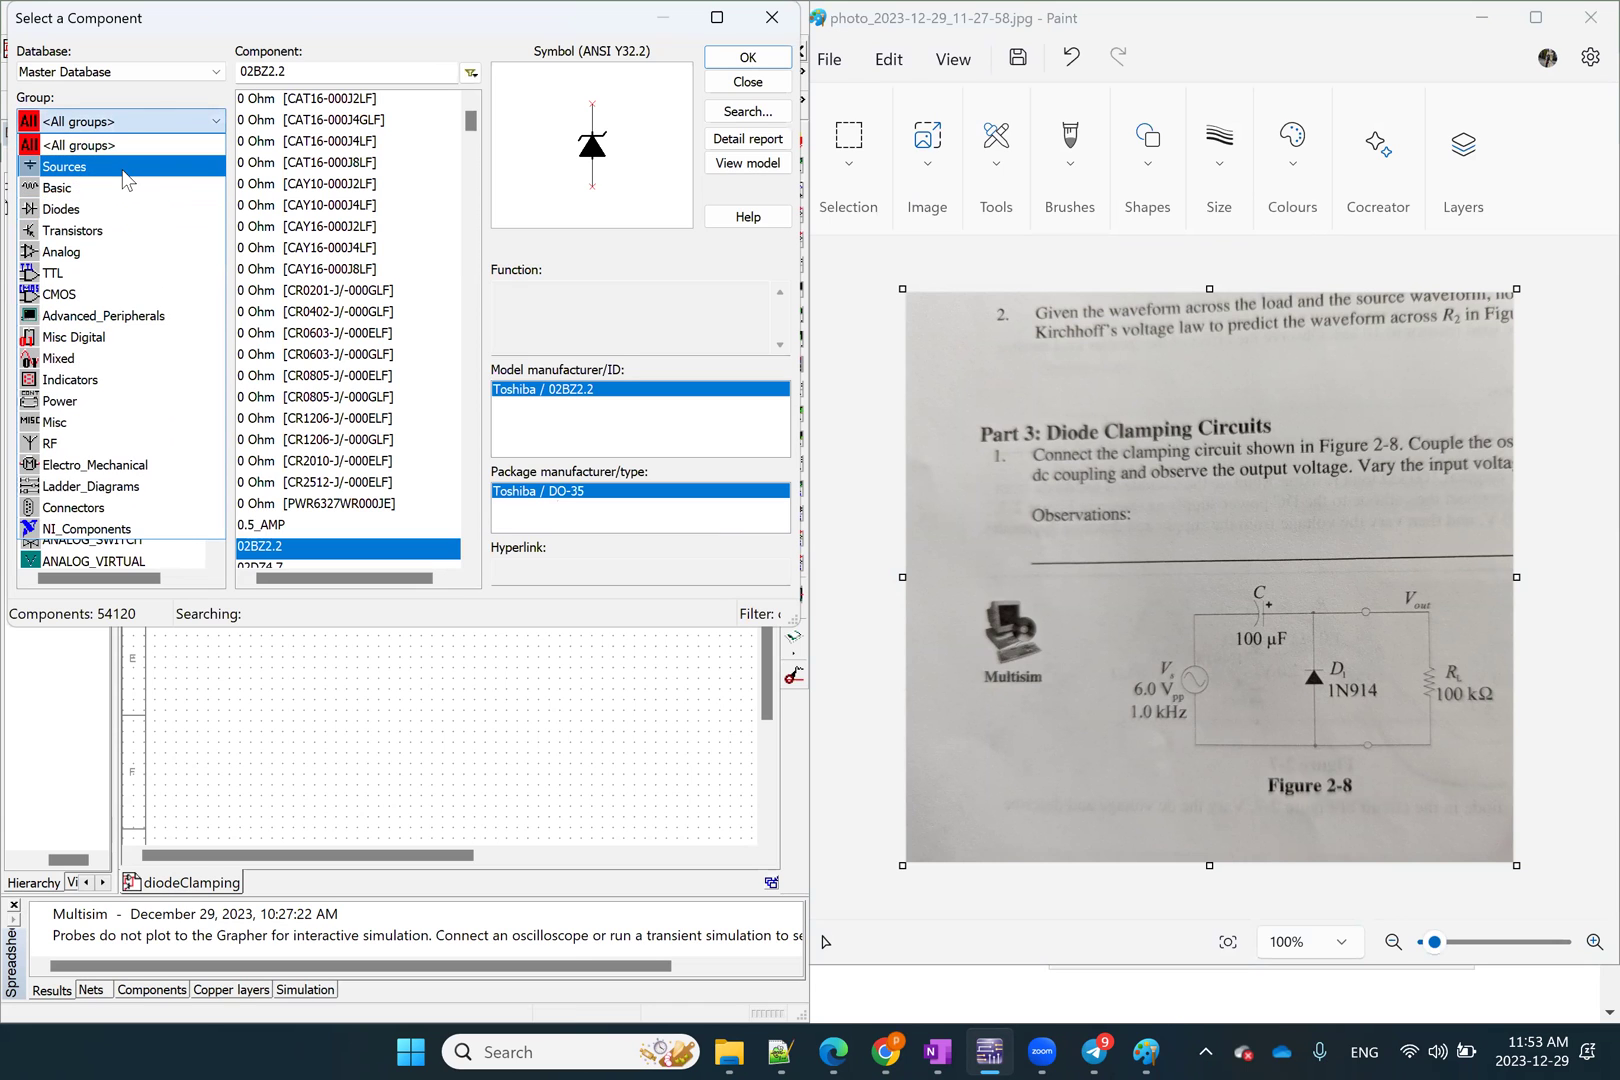
{"action": "left_click", "coordinate": [122, 167]}
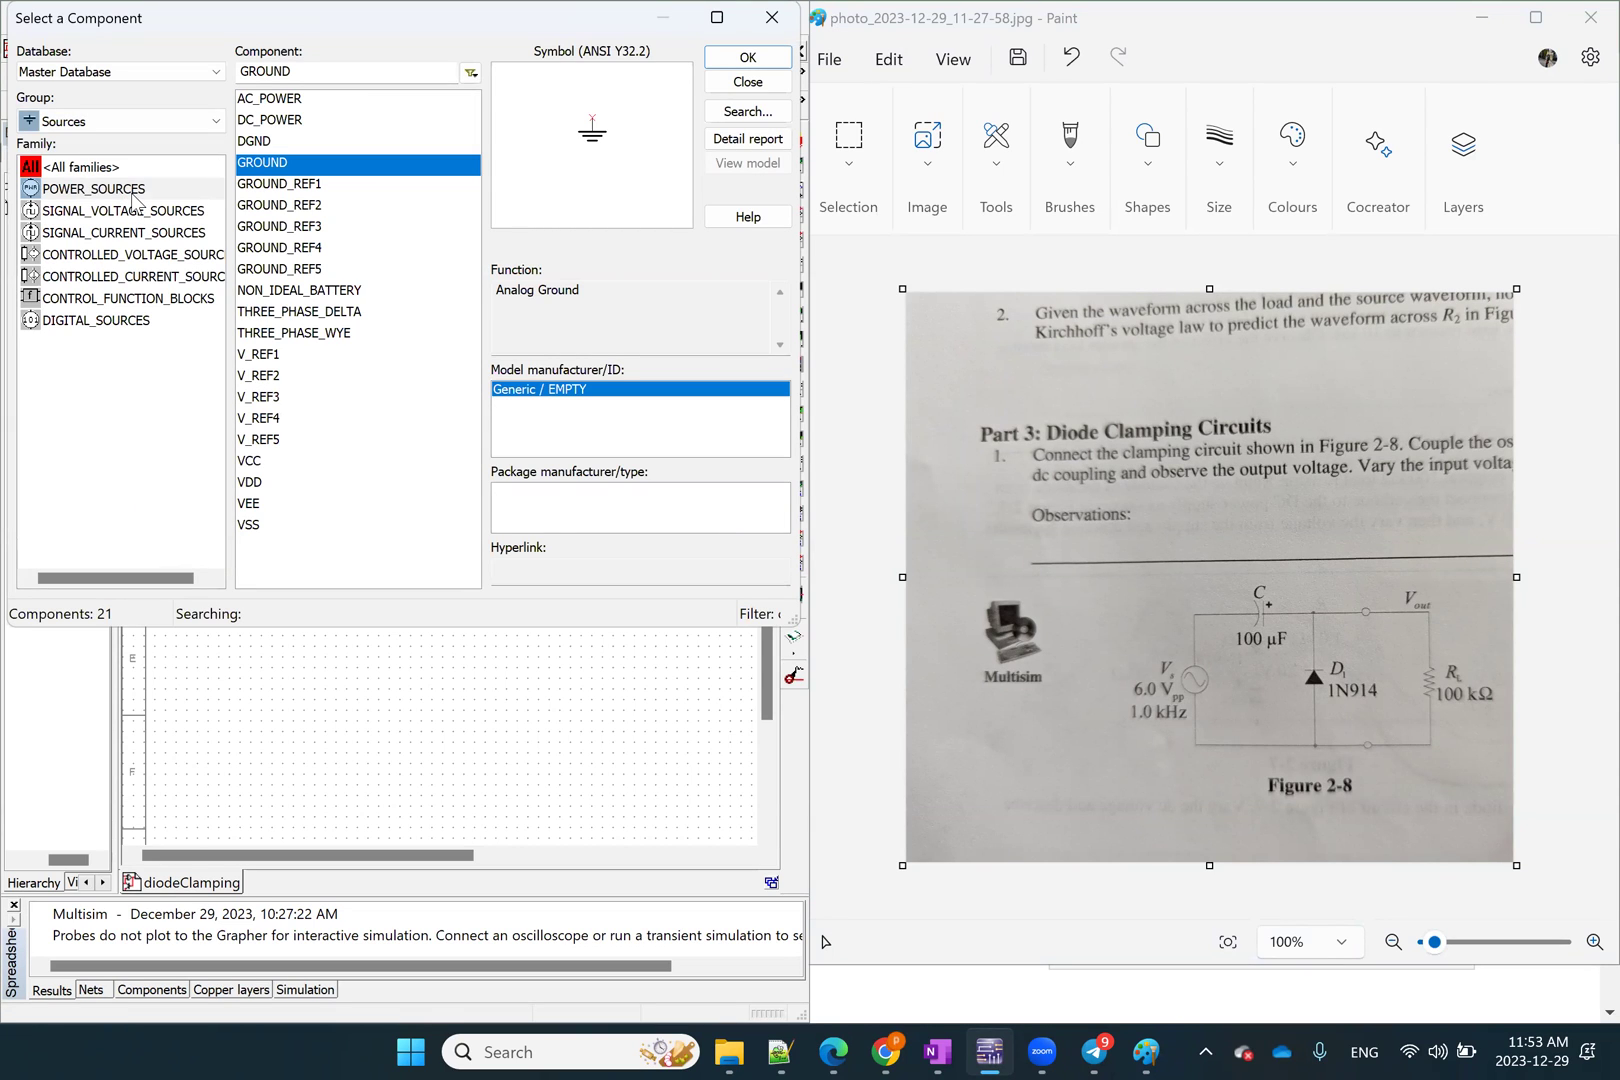
{"action": "left_click", "coordinate": [126, 214]}
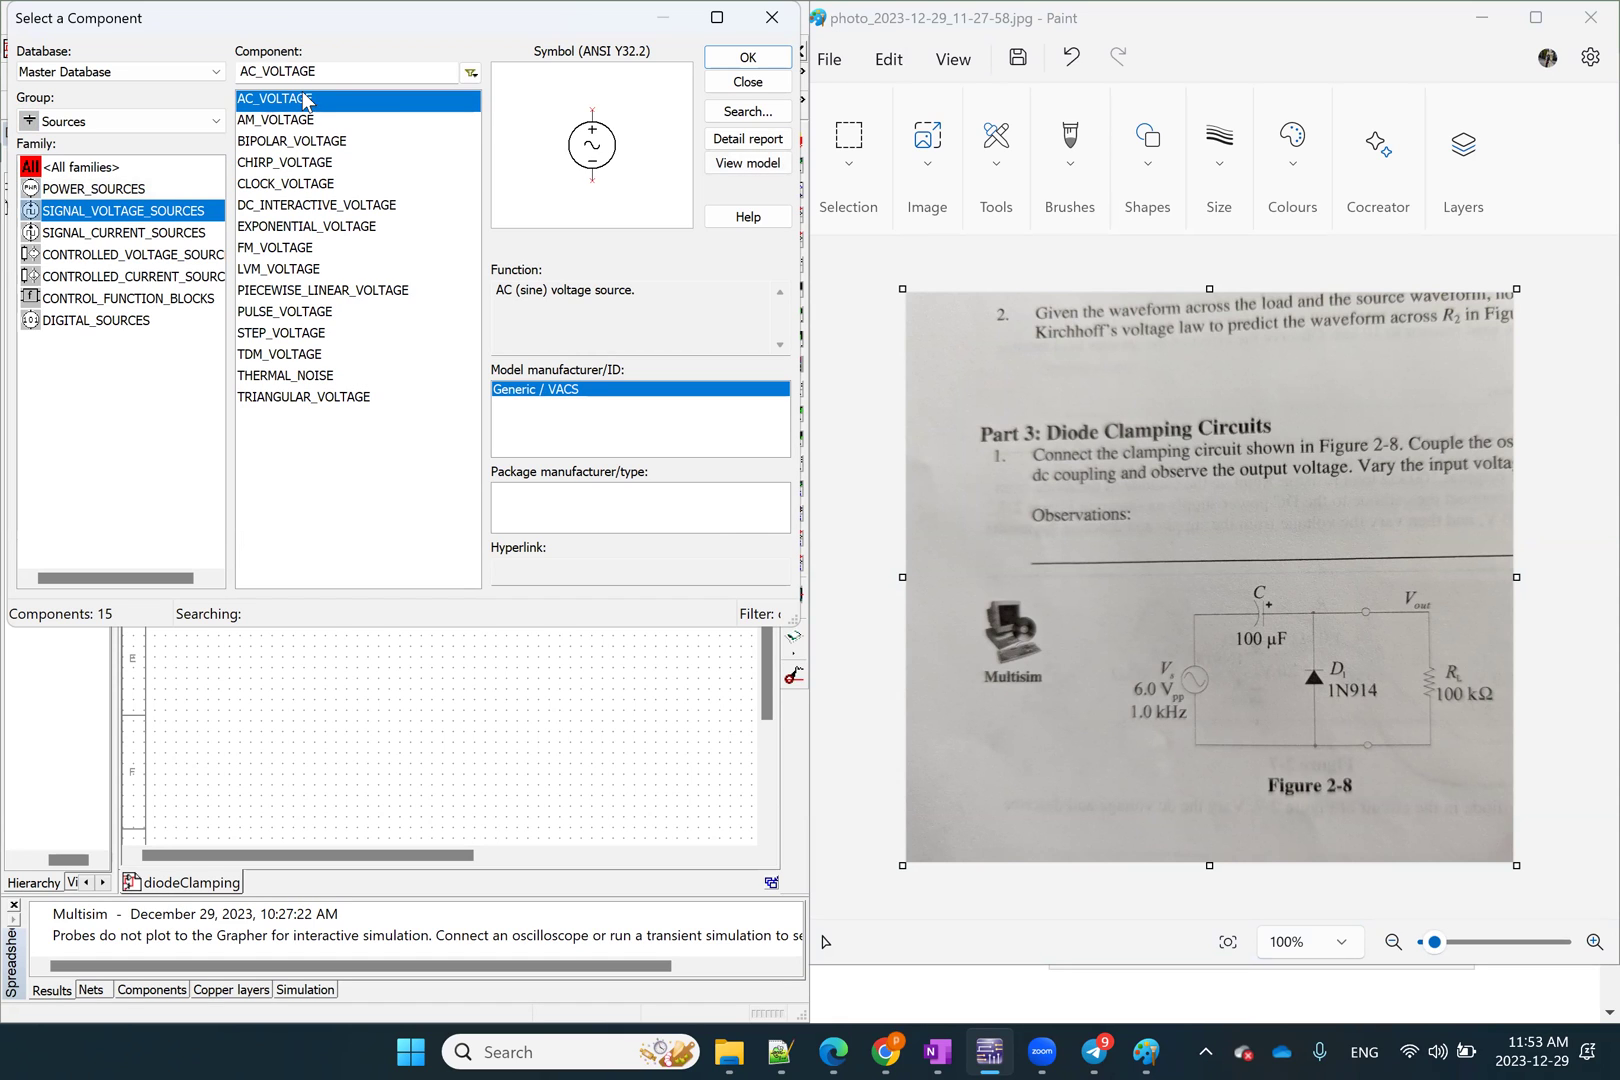
{"action": "left_click", "coordinate": [746, 58]}
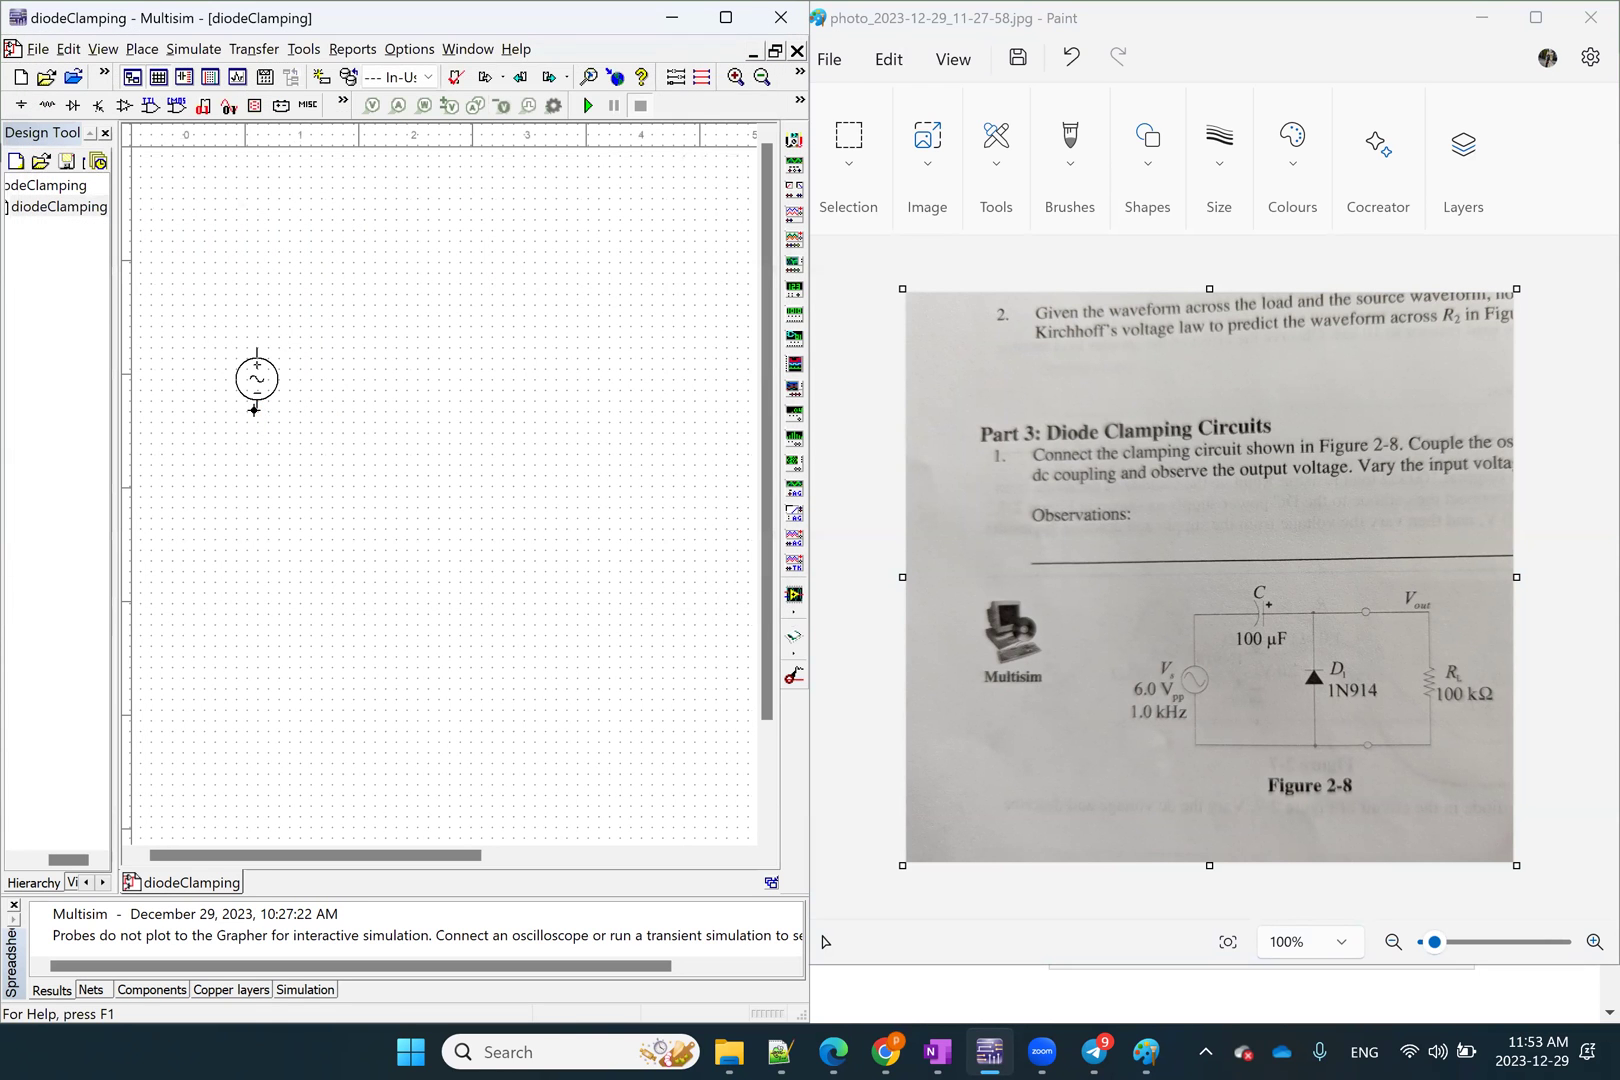
{"action": "left_click", "coordinate": [256, 416]}
{"action": "left_click", "coordinate": [748, 82]}
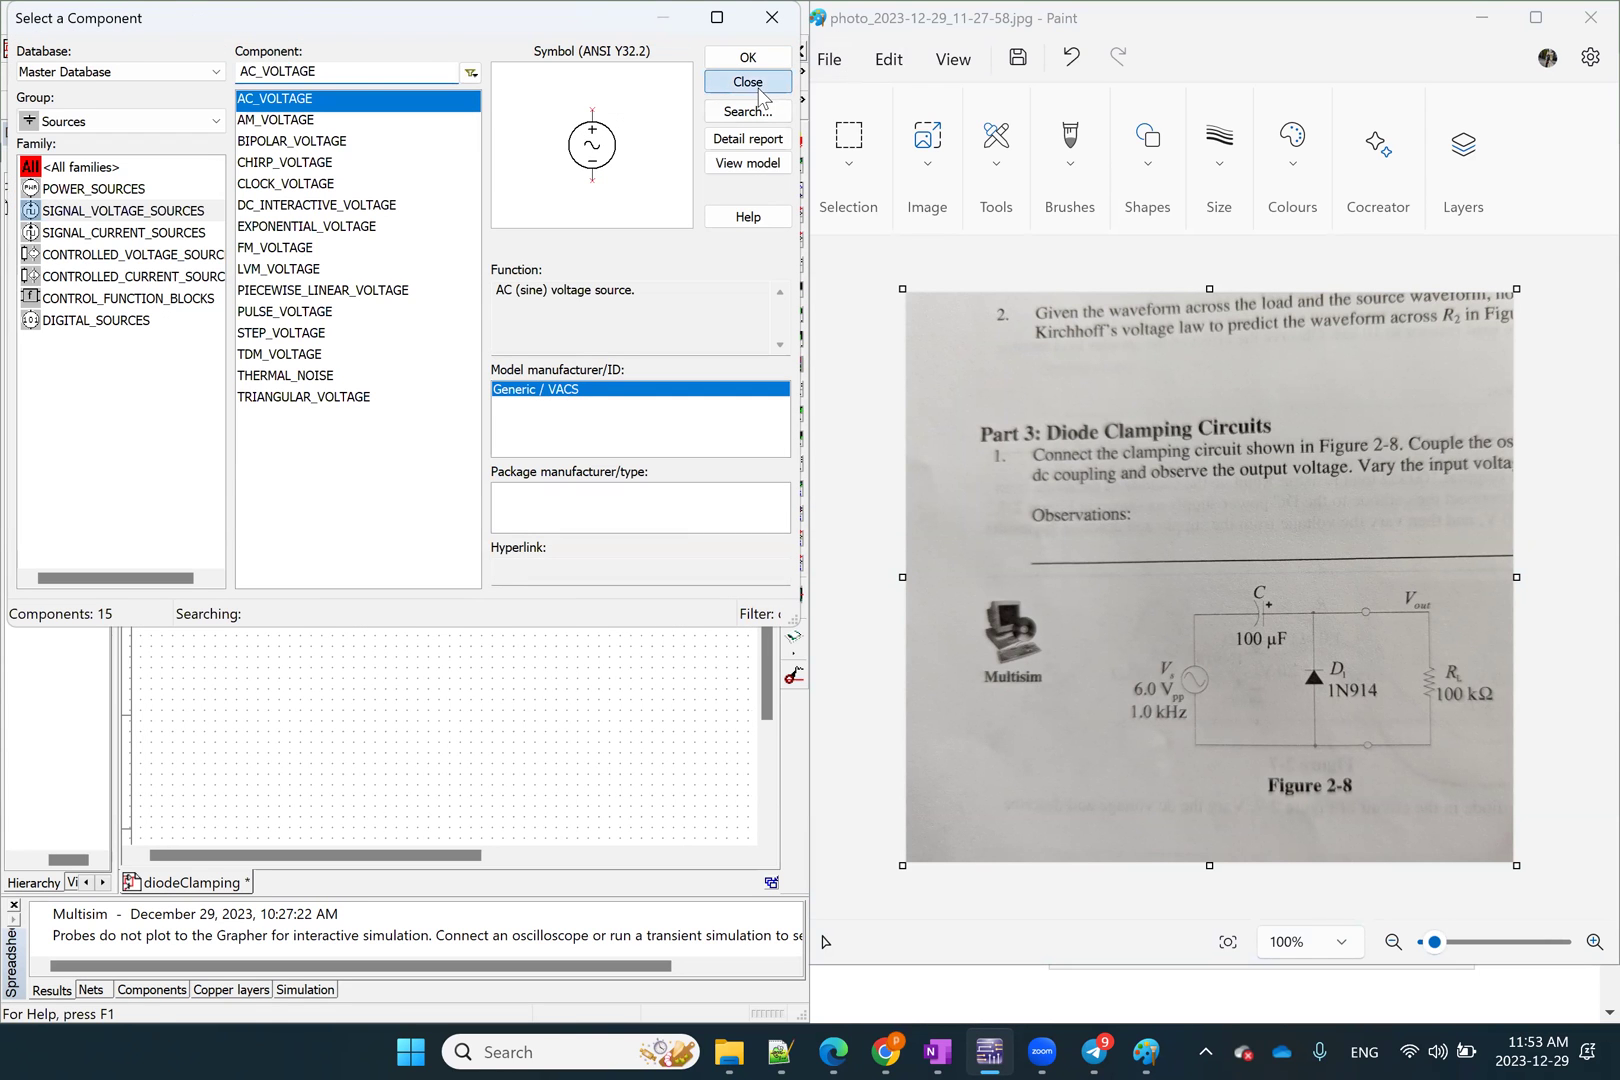
Set V1's peak voltage to 3 V, keeping 1 kHz and 0°
{"action": "left_click", "coordinate": [251, 384]}
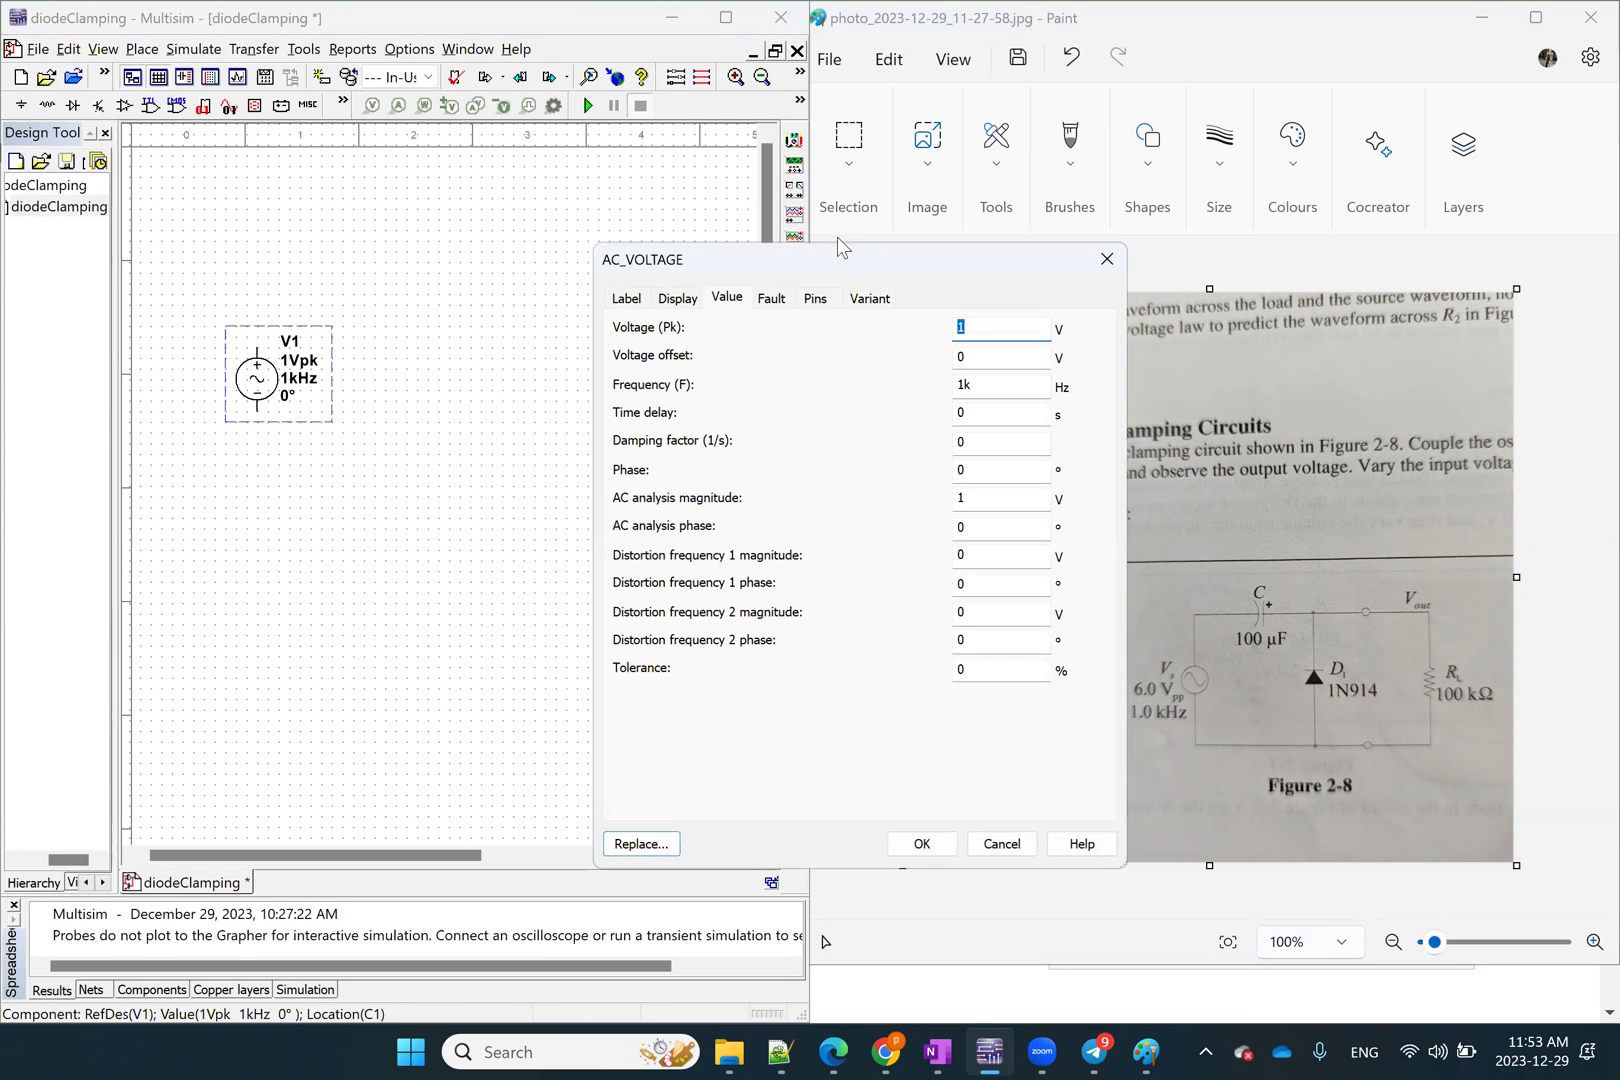
{"action": "left_click_drag", "start_coordinate": [838, 262], "coordinate": [548, 251]}
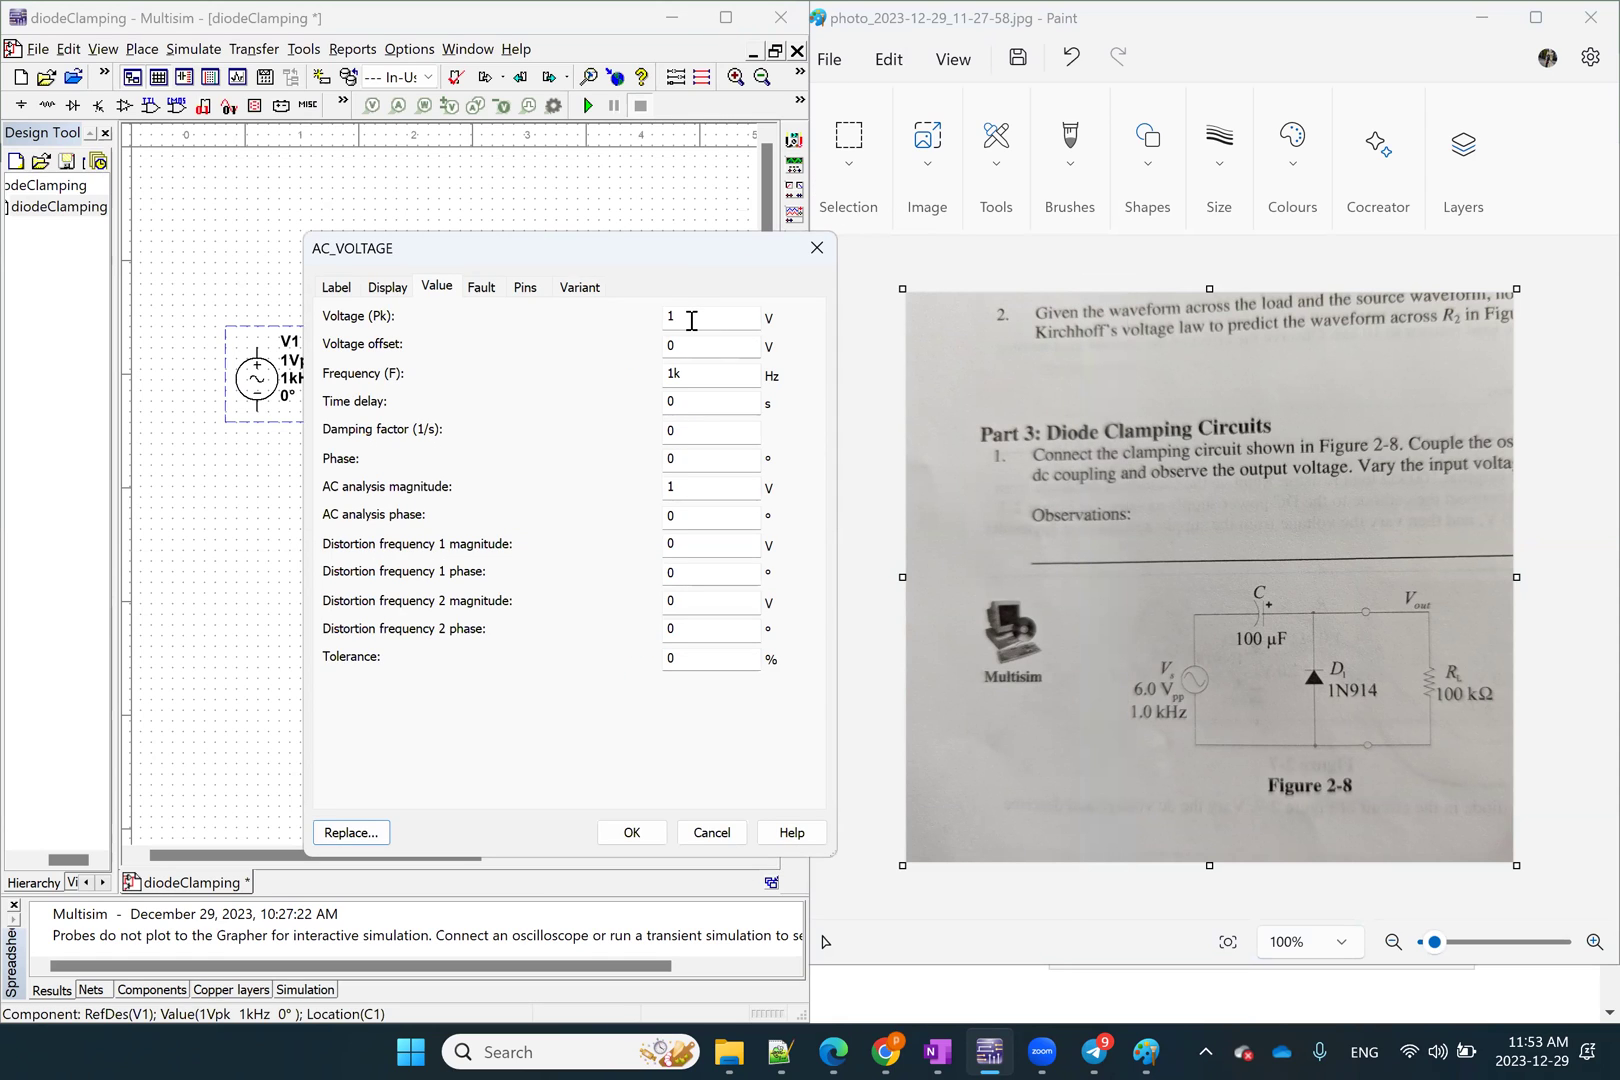
{"action": "key", "text": "BackSpace"}
{"action": "left_click", "coordinate": [633, 832]}
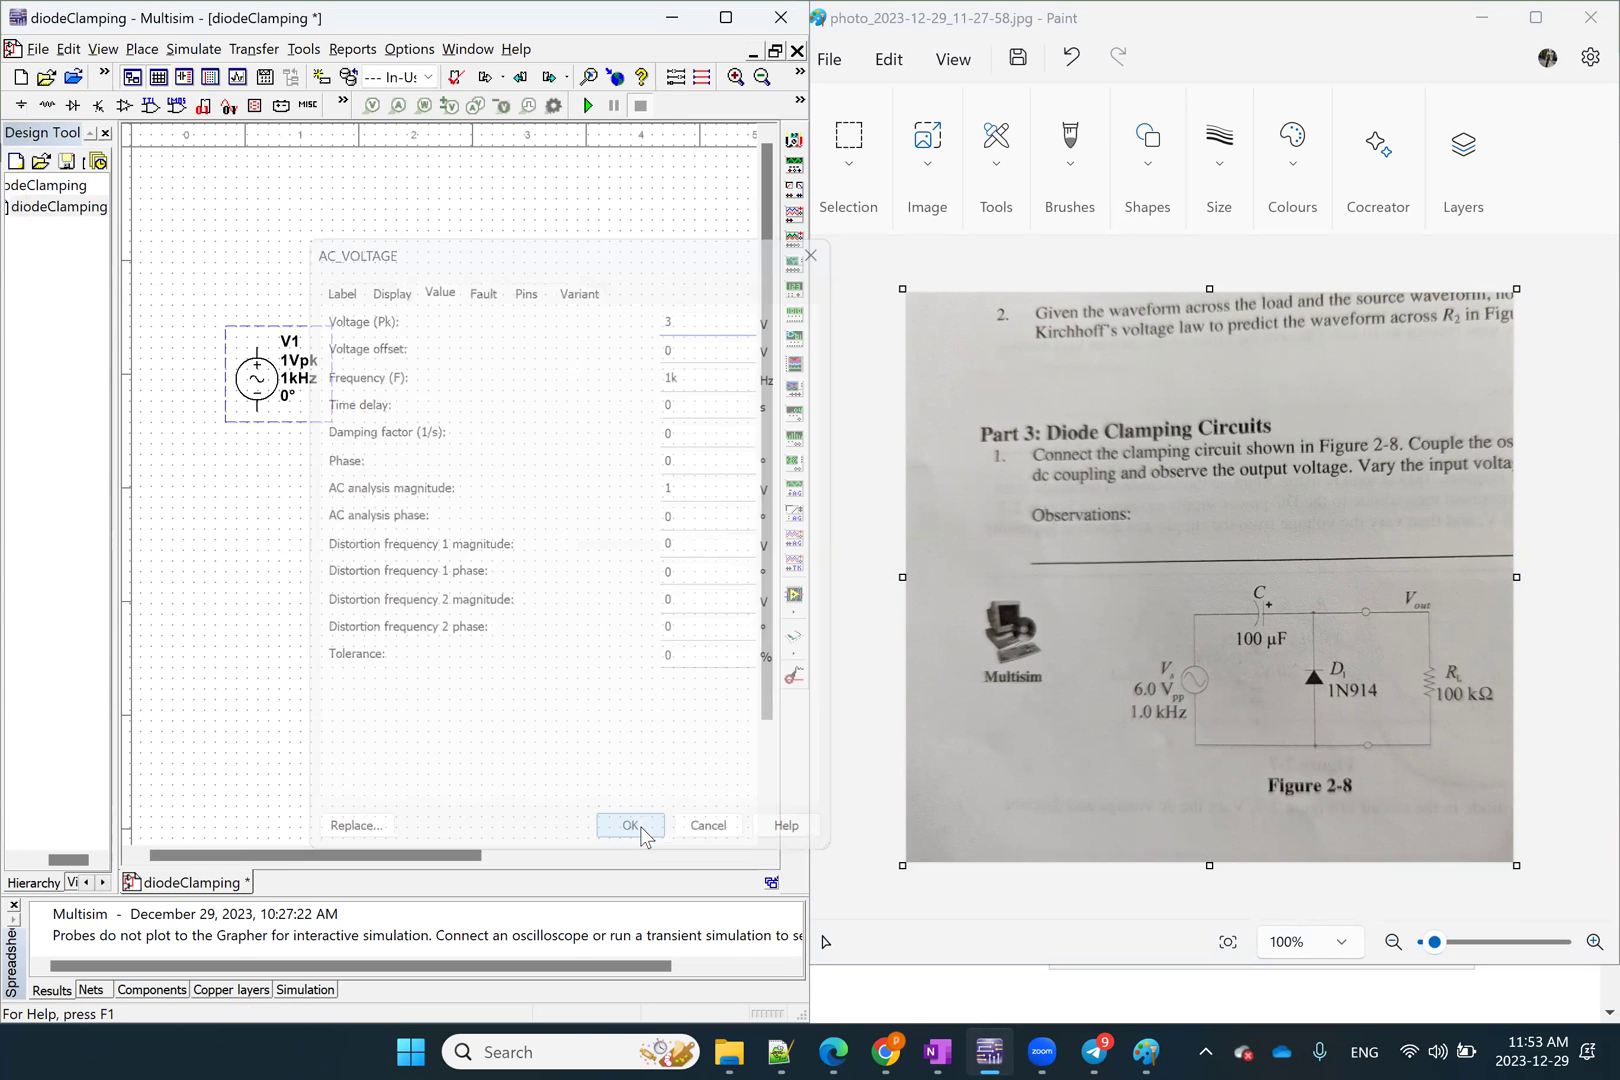
Place a rotated 100 µF CAP_ELECTROLIT capacitor C1 to the upper right of V1
{"action": "left_click", "coordinate": [142, 50]}
{"action": "left_click", "coordinate": [173, 78]}
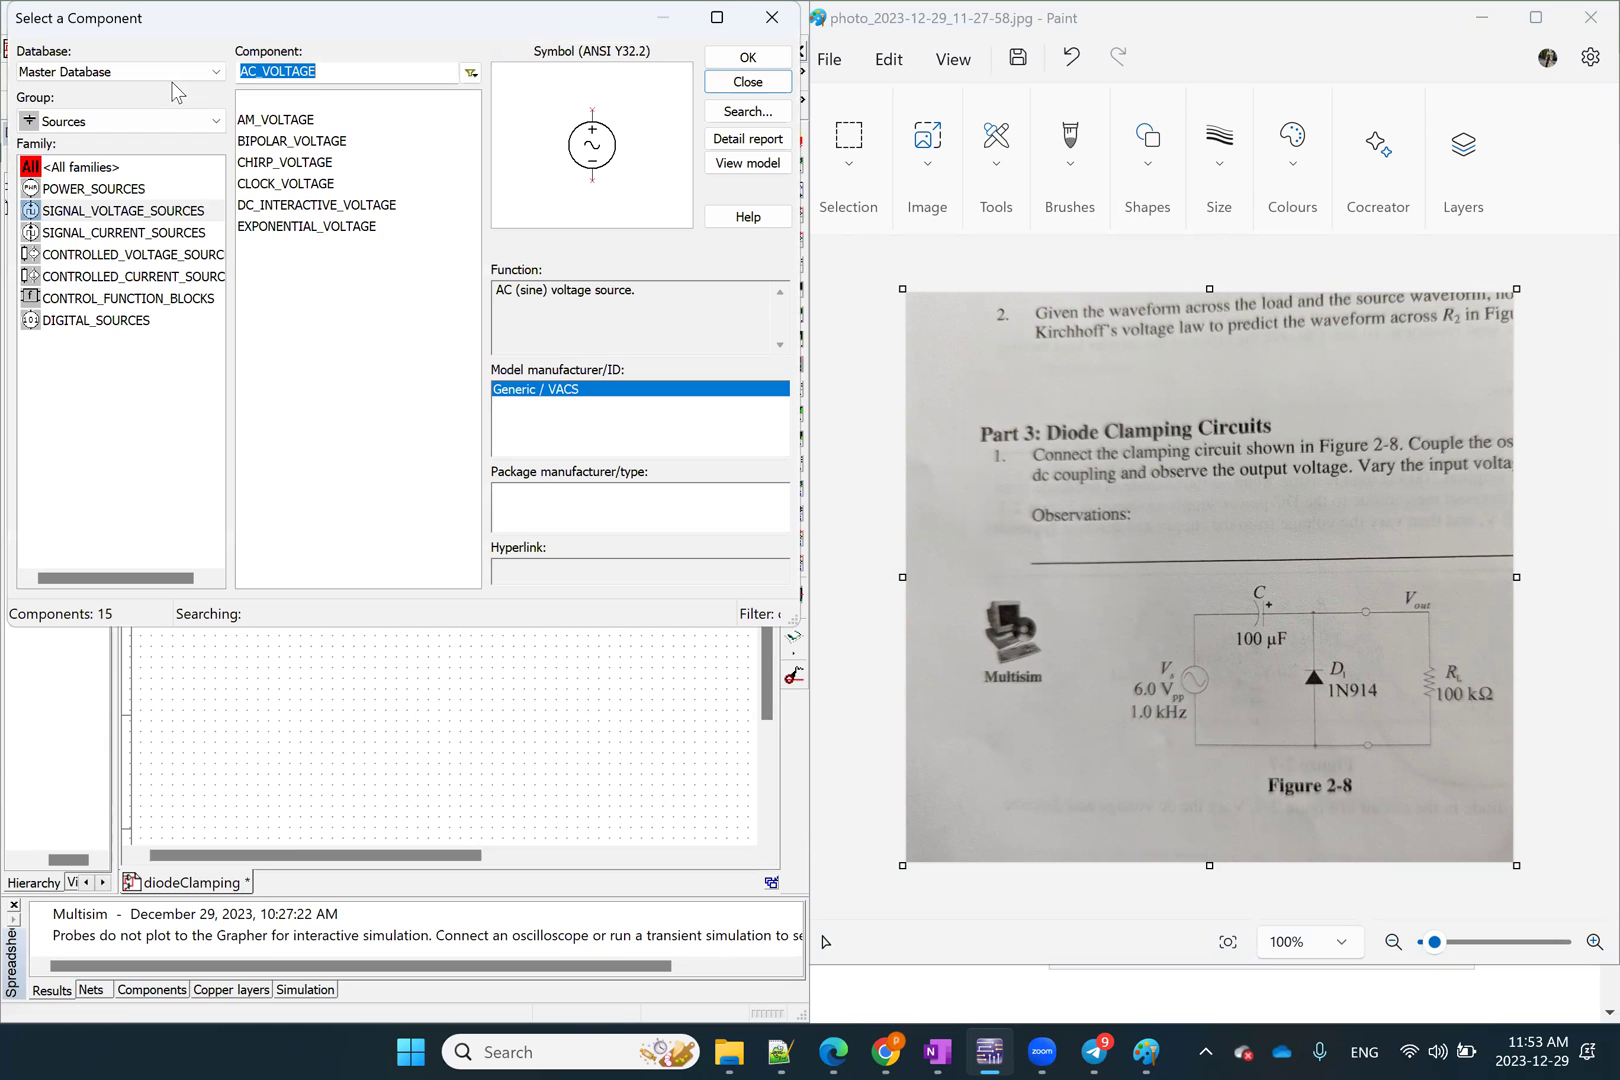
{"action": "left_click", "coordinate": [137, 122]}
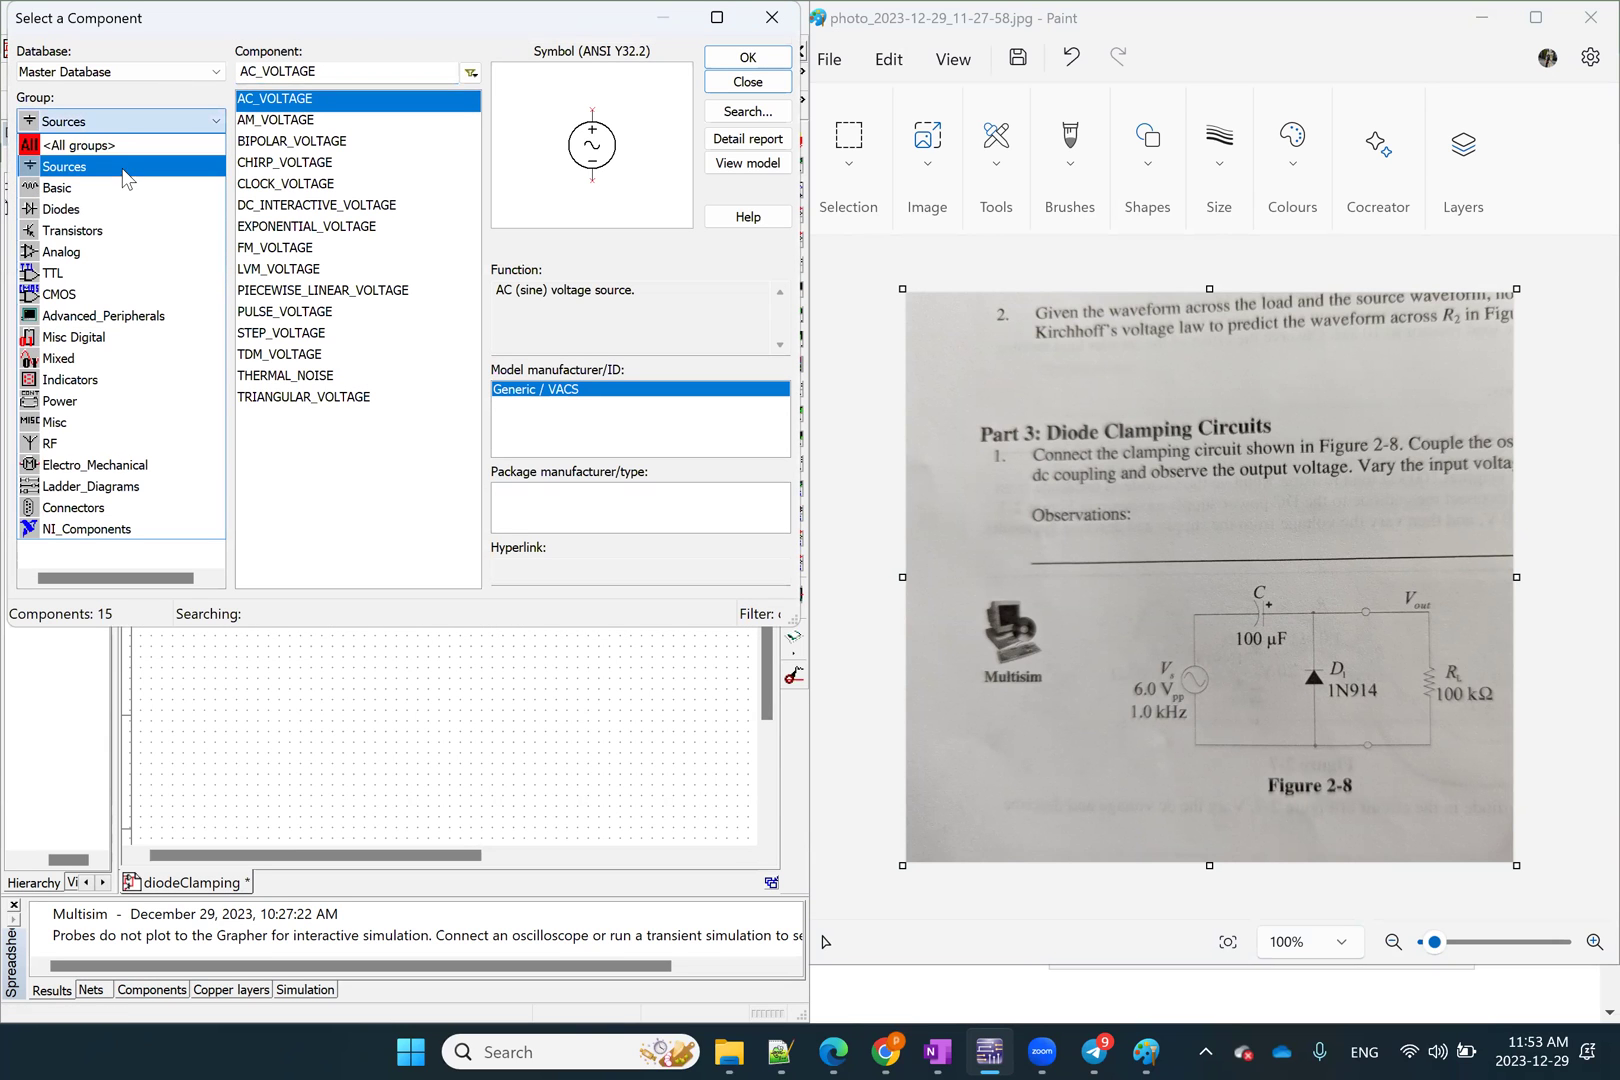
{"action": "left_click", "coordinate": [122, 189]}
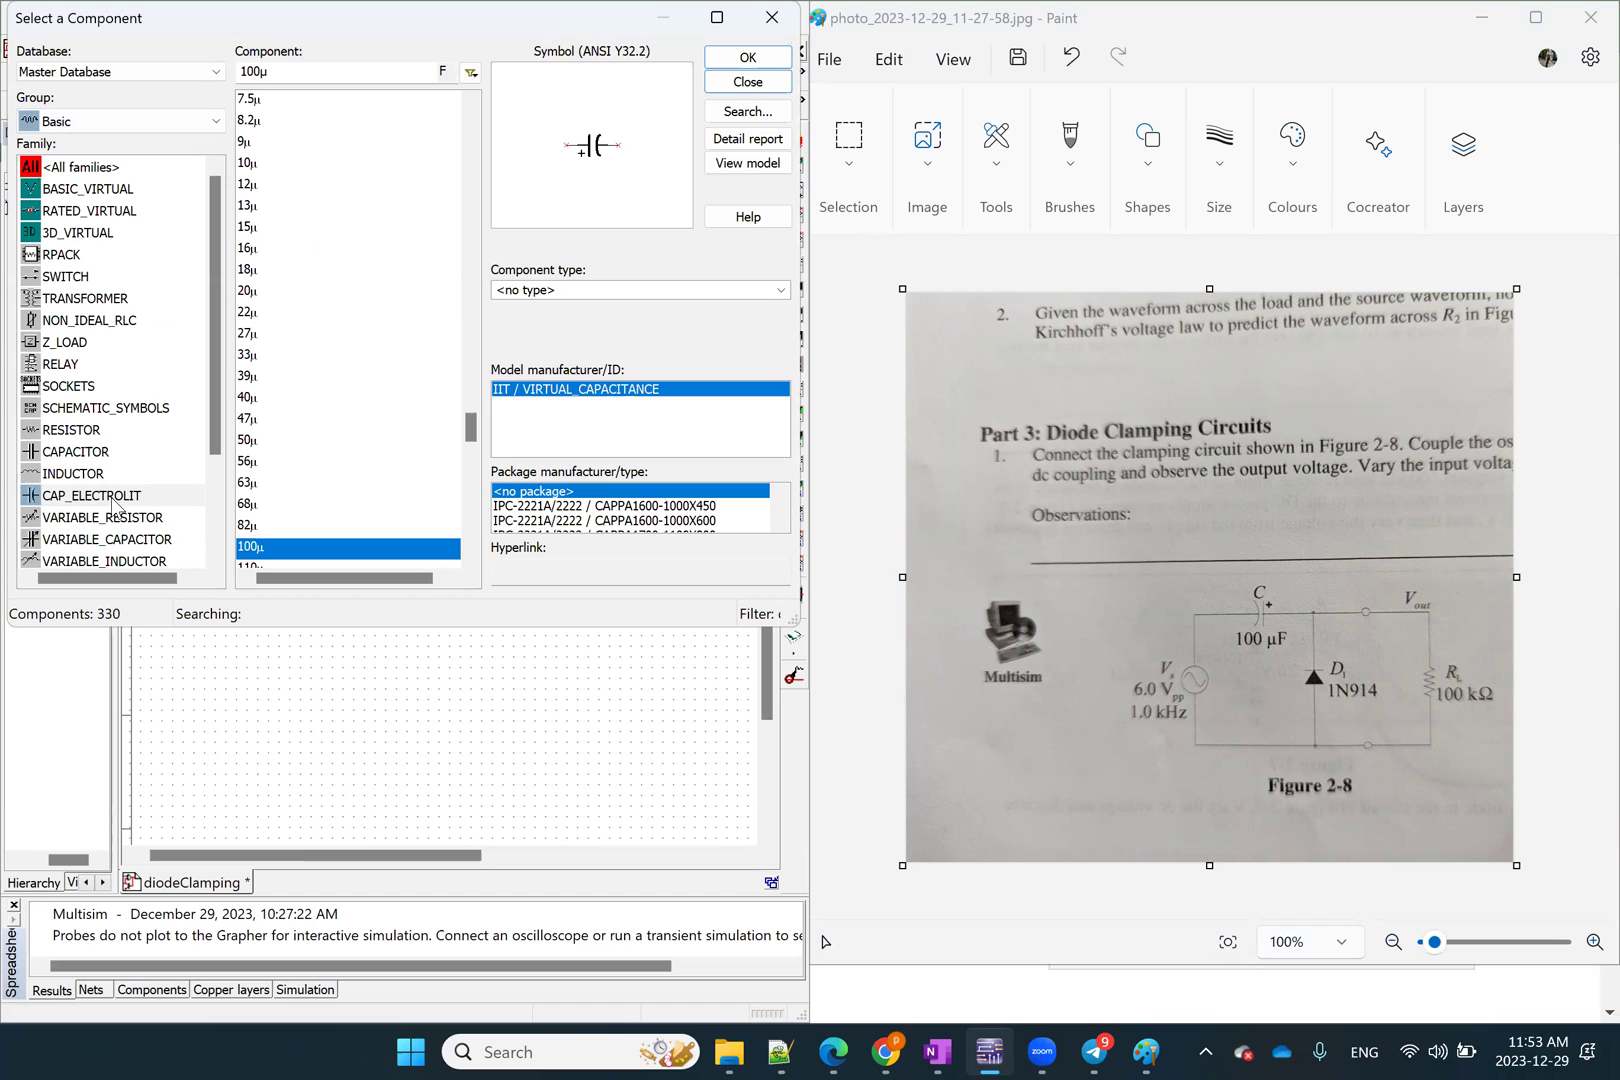
{"action": "left_click", "coordinate": [117, 502]}
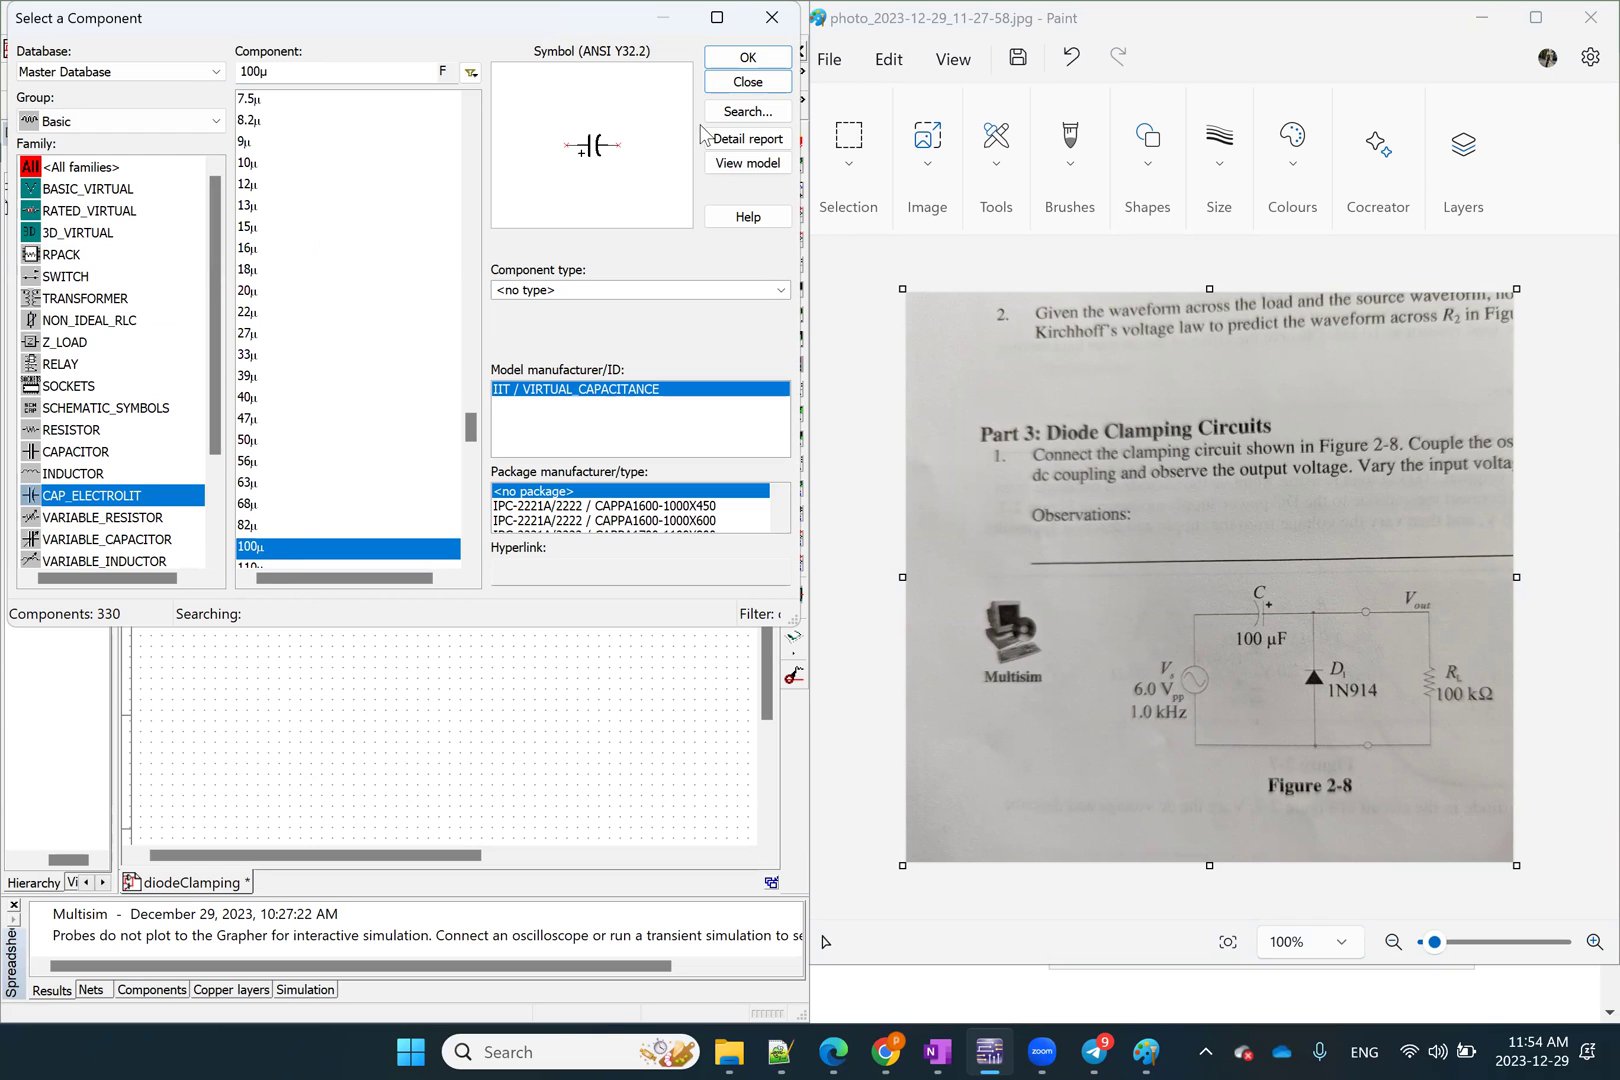
{"action": "left_click", "coordinate": [748, 57]}
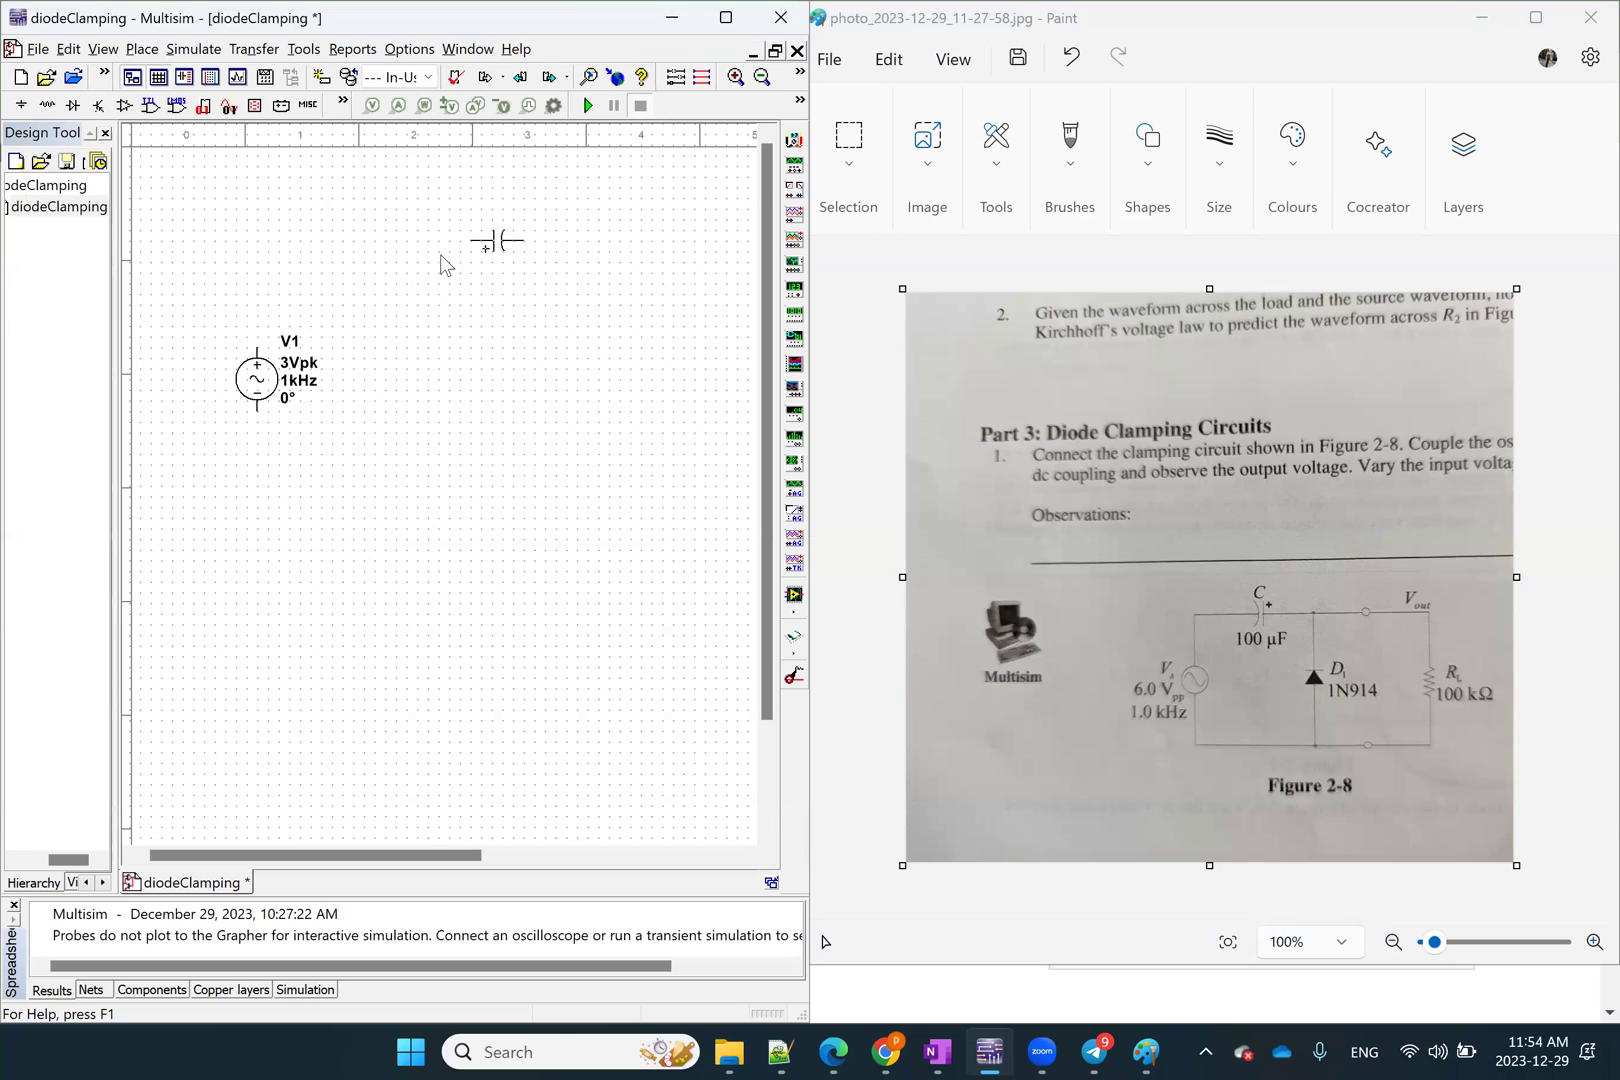
{"action": "left_click", "coordinate": [489, 386]}
{"action": "key", "text": "ctrl+r"}
{"action": "key", "text": "ctrl+r"}
{"action": "left_click", "coordinate": [397, 322]}
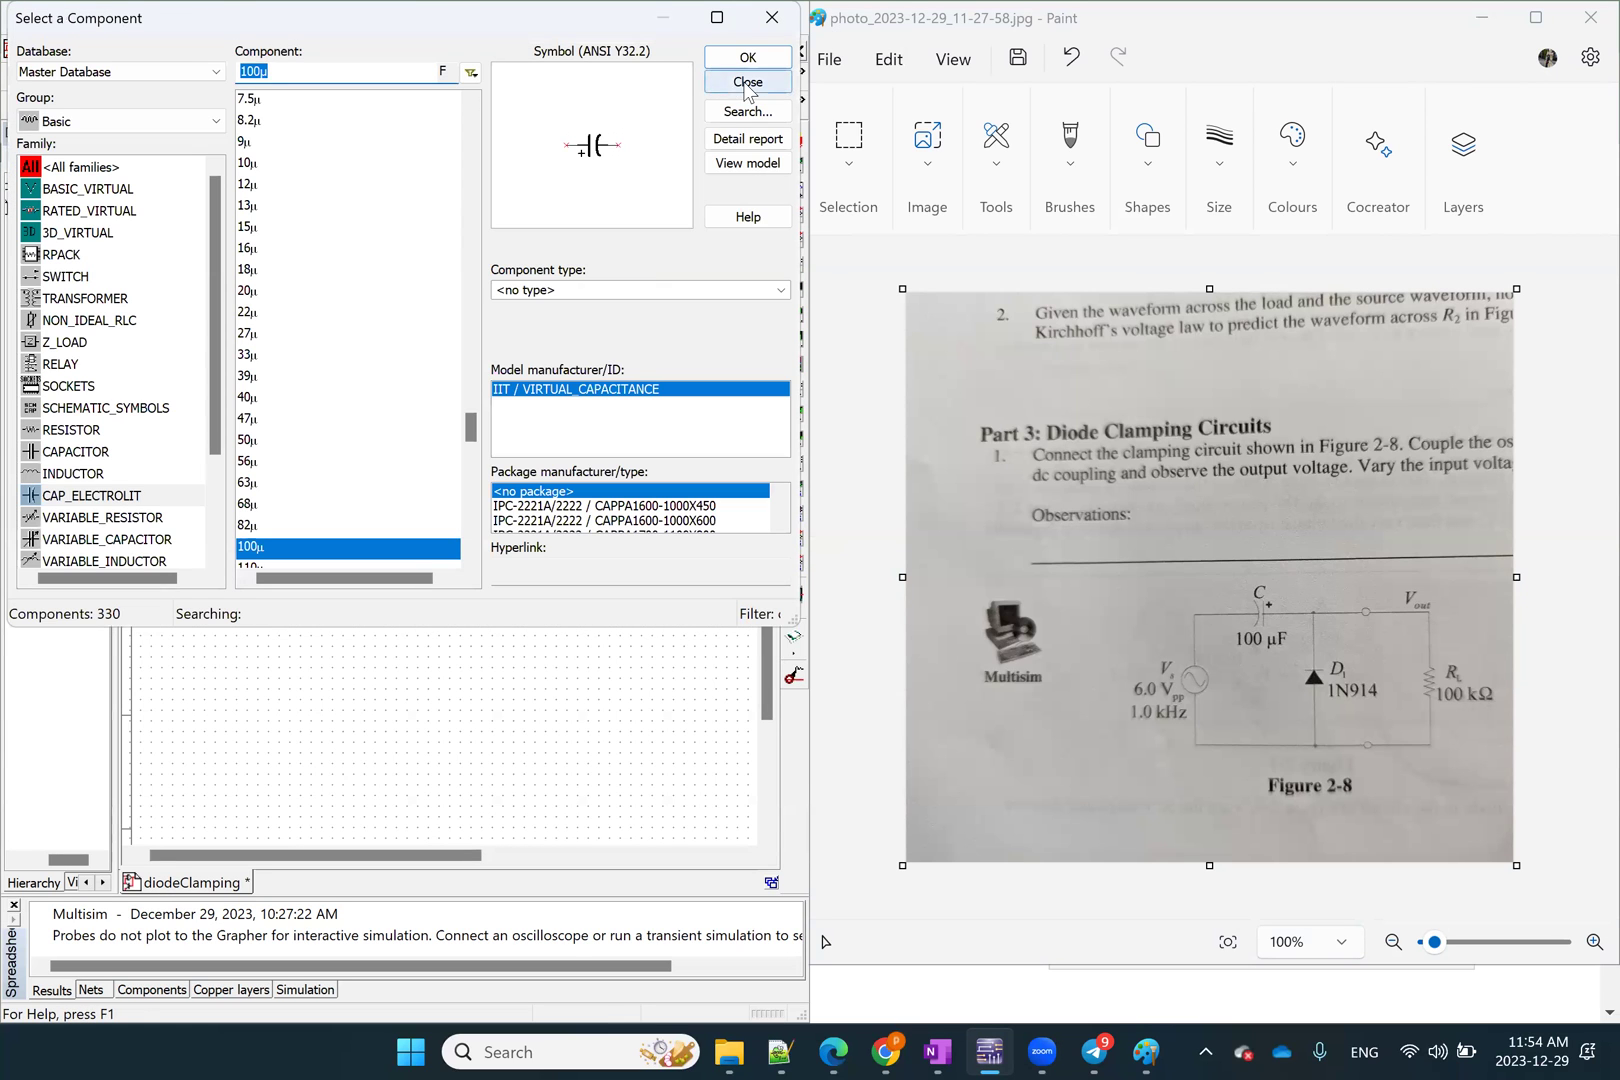
{"action": "left_click", "coordinate": [747, 82]}
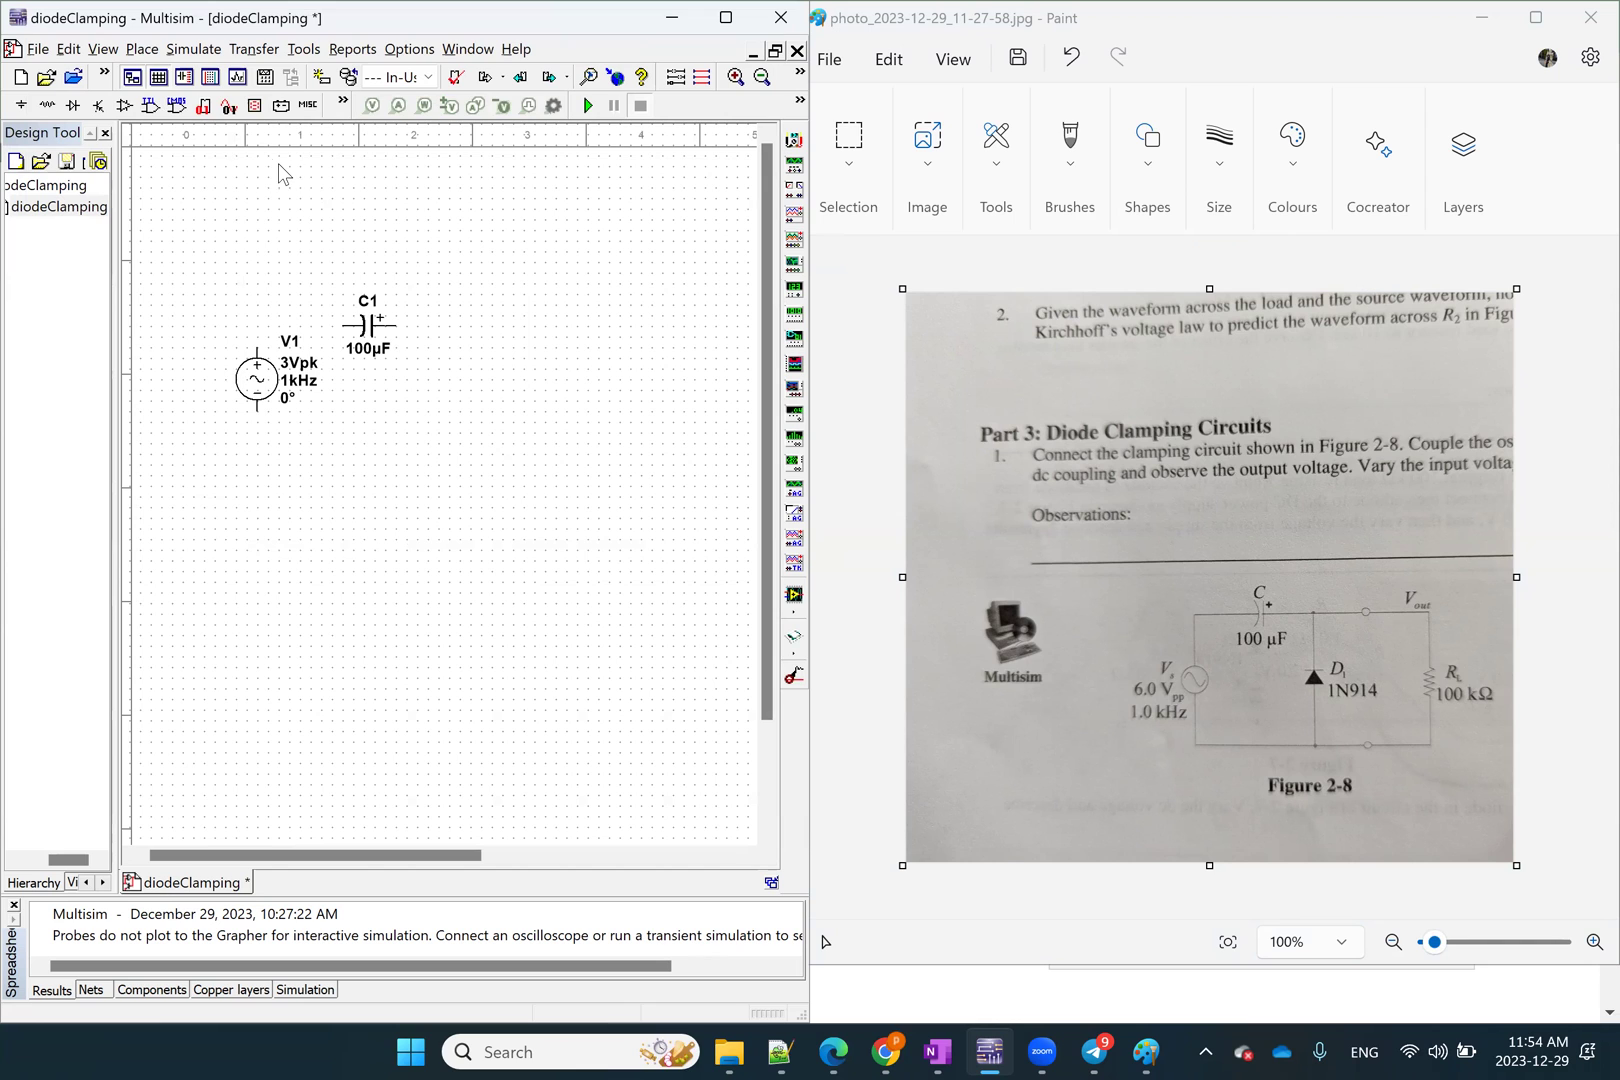
Place a 1N914 diode D1 from Diodes > DIODE upright, pointing up, right of C1
{"action": "left_click", "coordinate": [142, 49]}
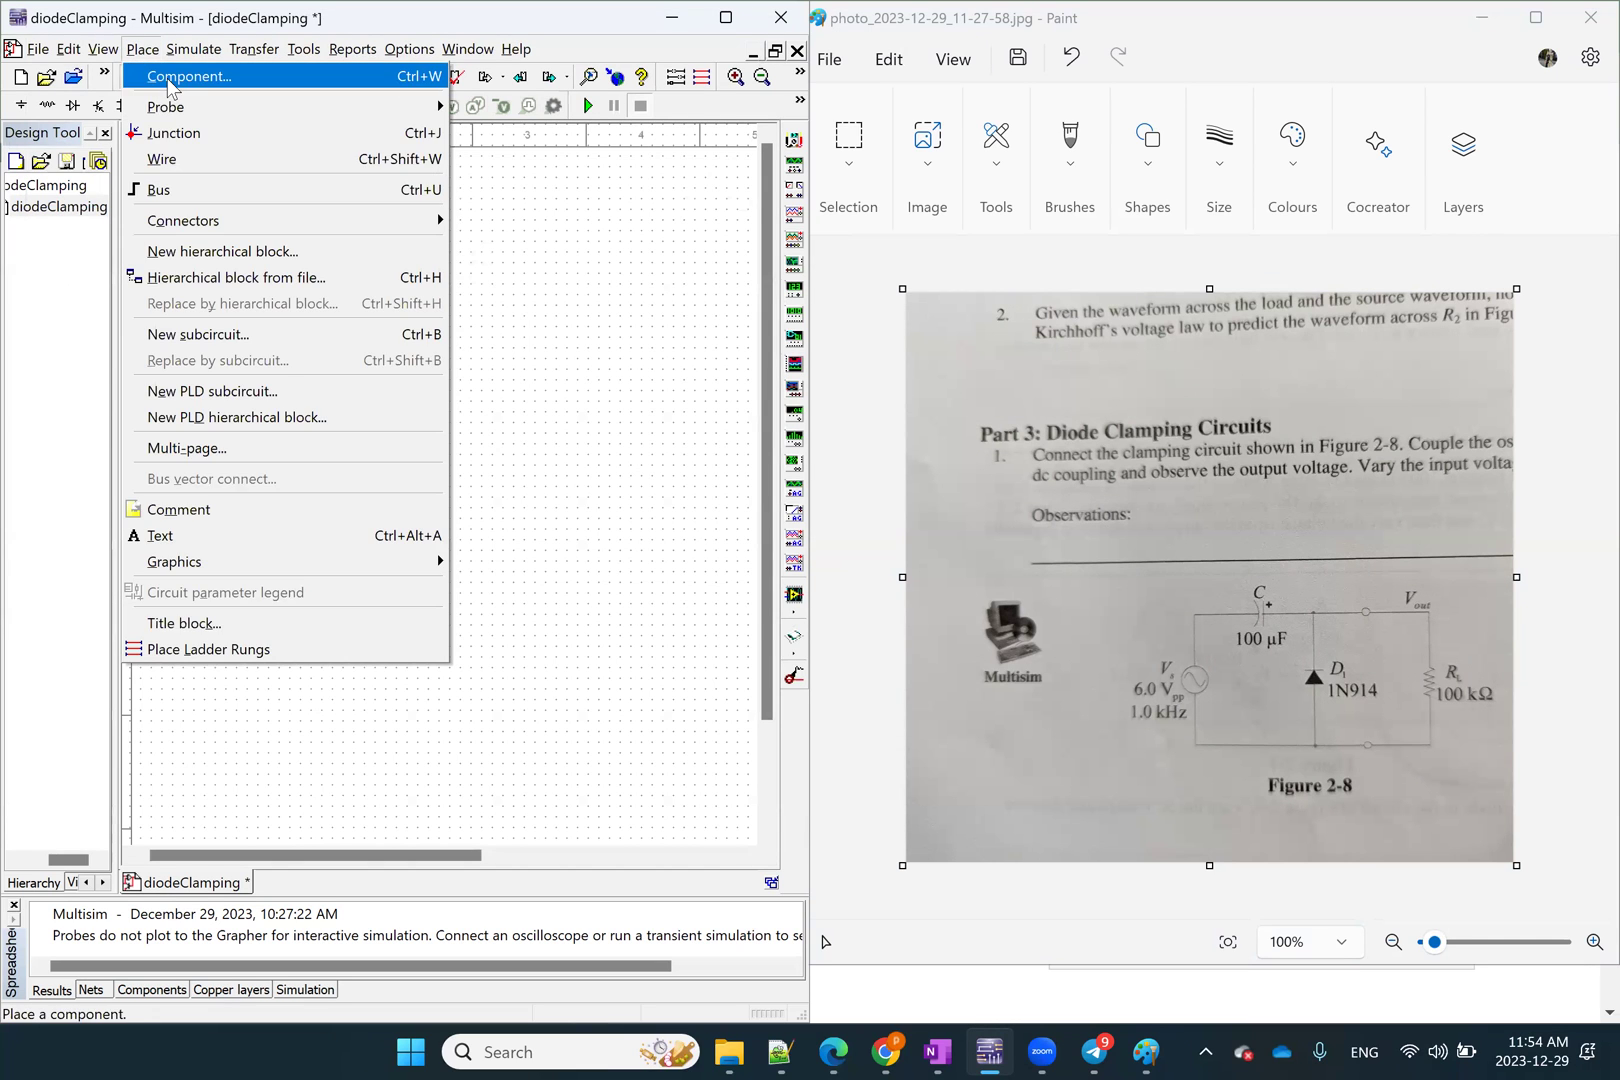
{"action": "left_click", "coordinate": [168, 80]}
{"action": "left_click", "coordinate": [124, 119]}
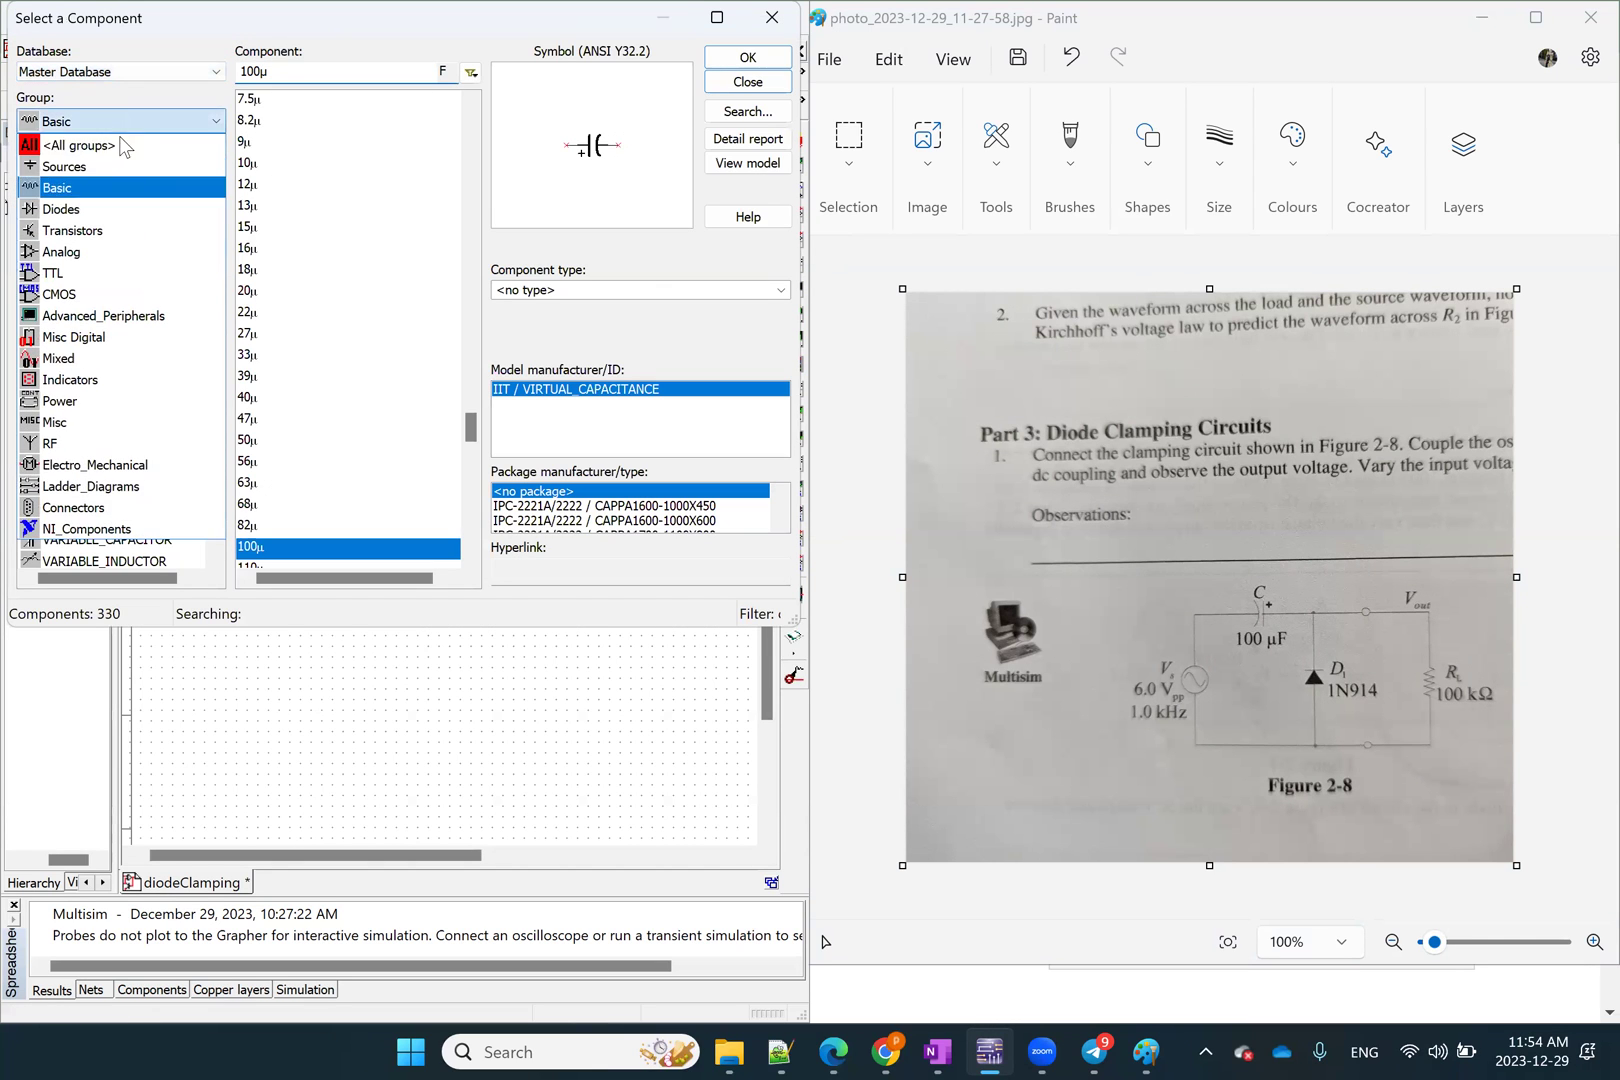
{"action": "left_click", "coordinate": [100, 209]}
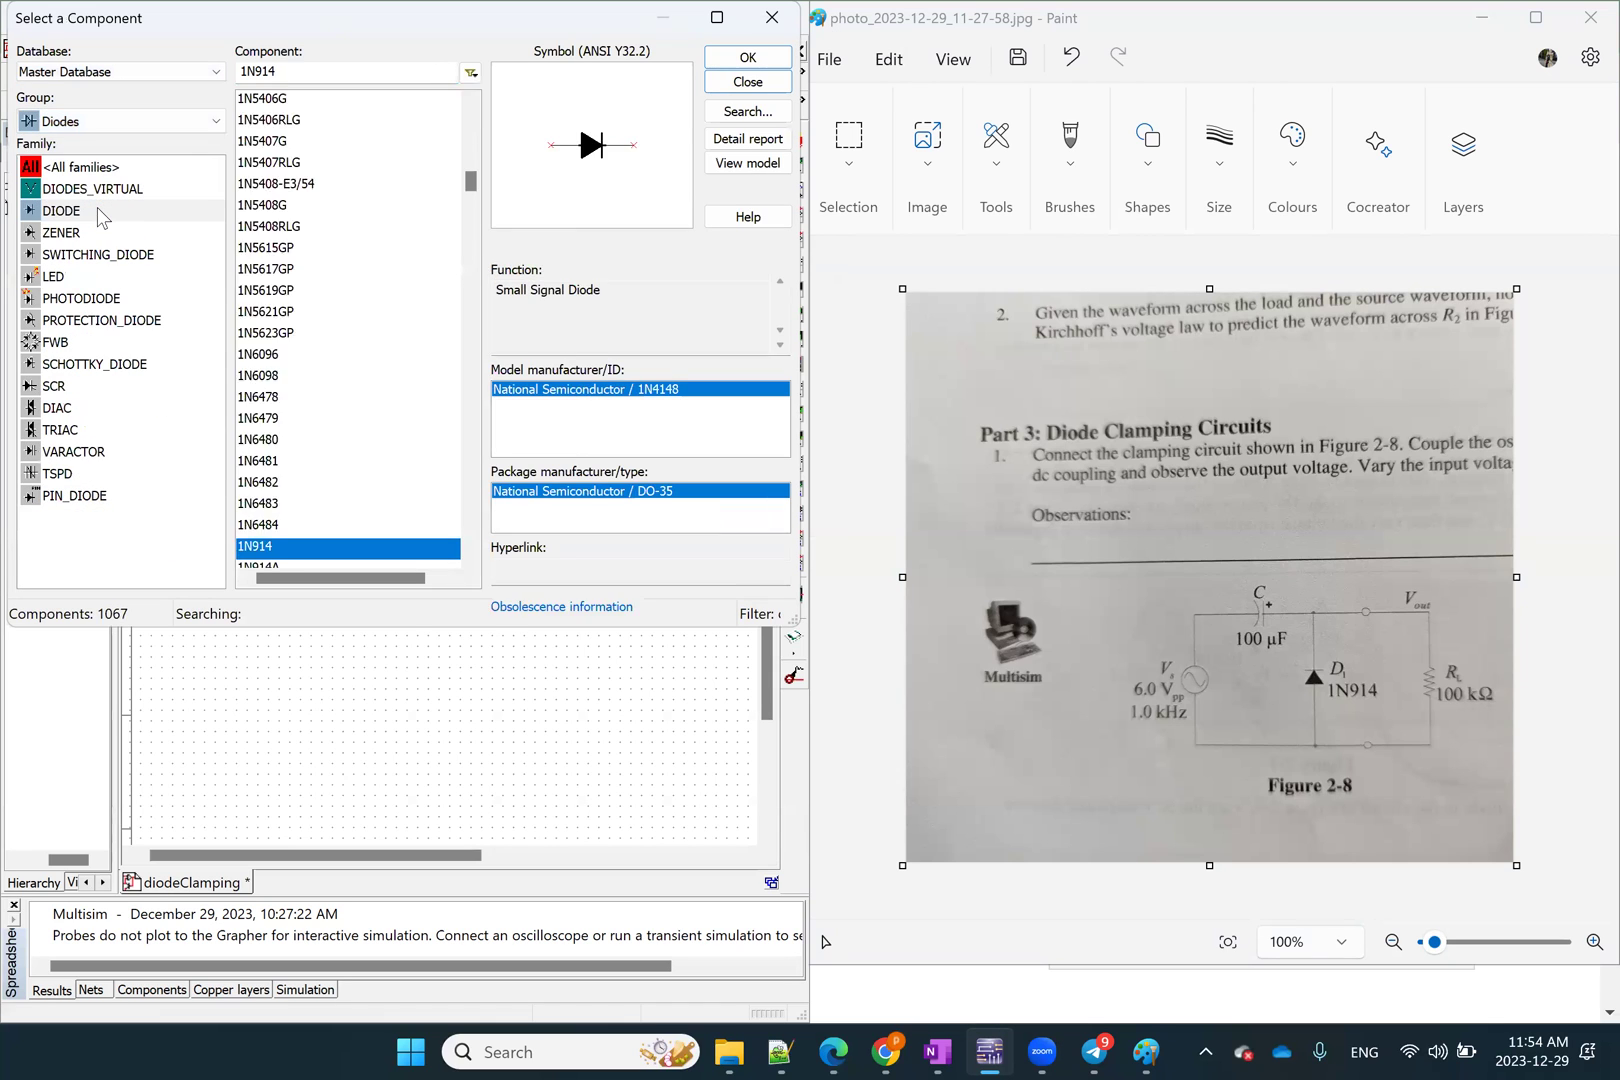
{"action": "left_click", "coordinate": [110, 224]}
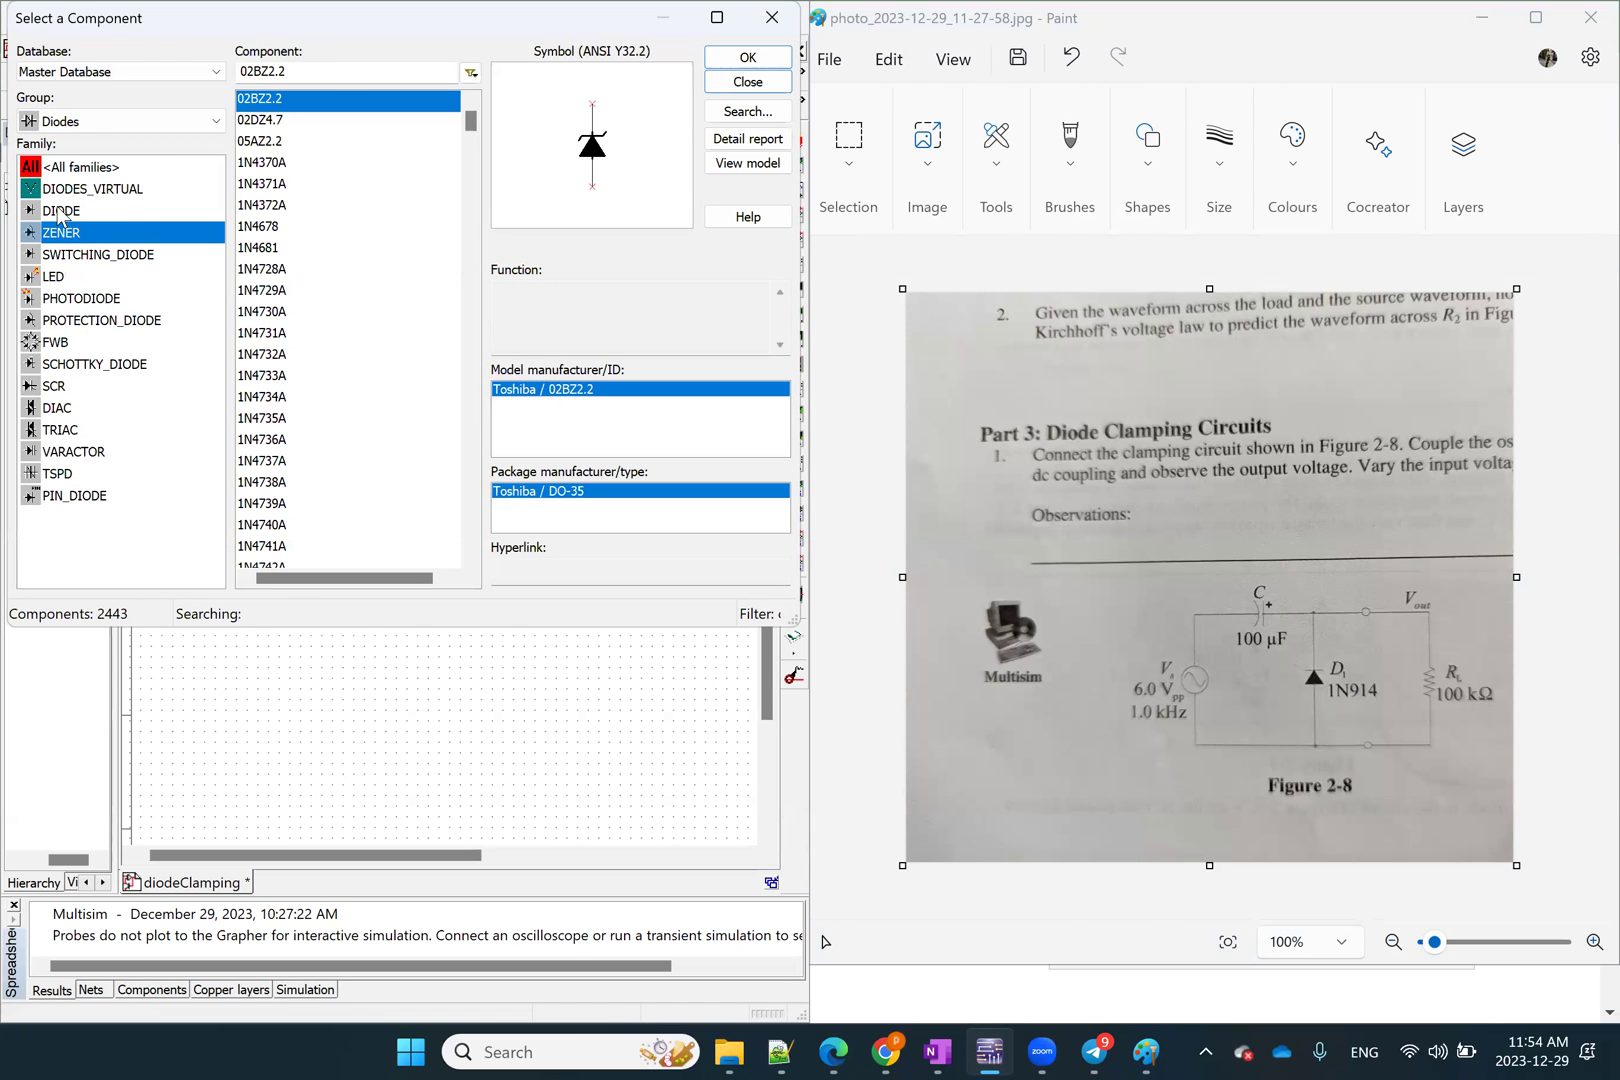
{"action": "left_click", "coordinate": [60, 212]}
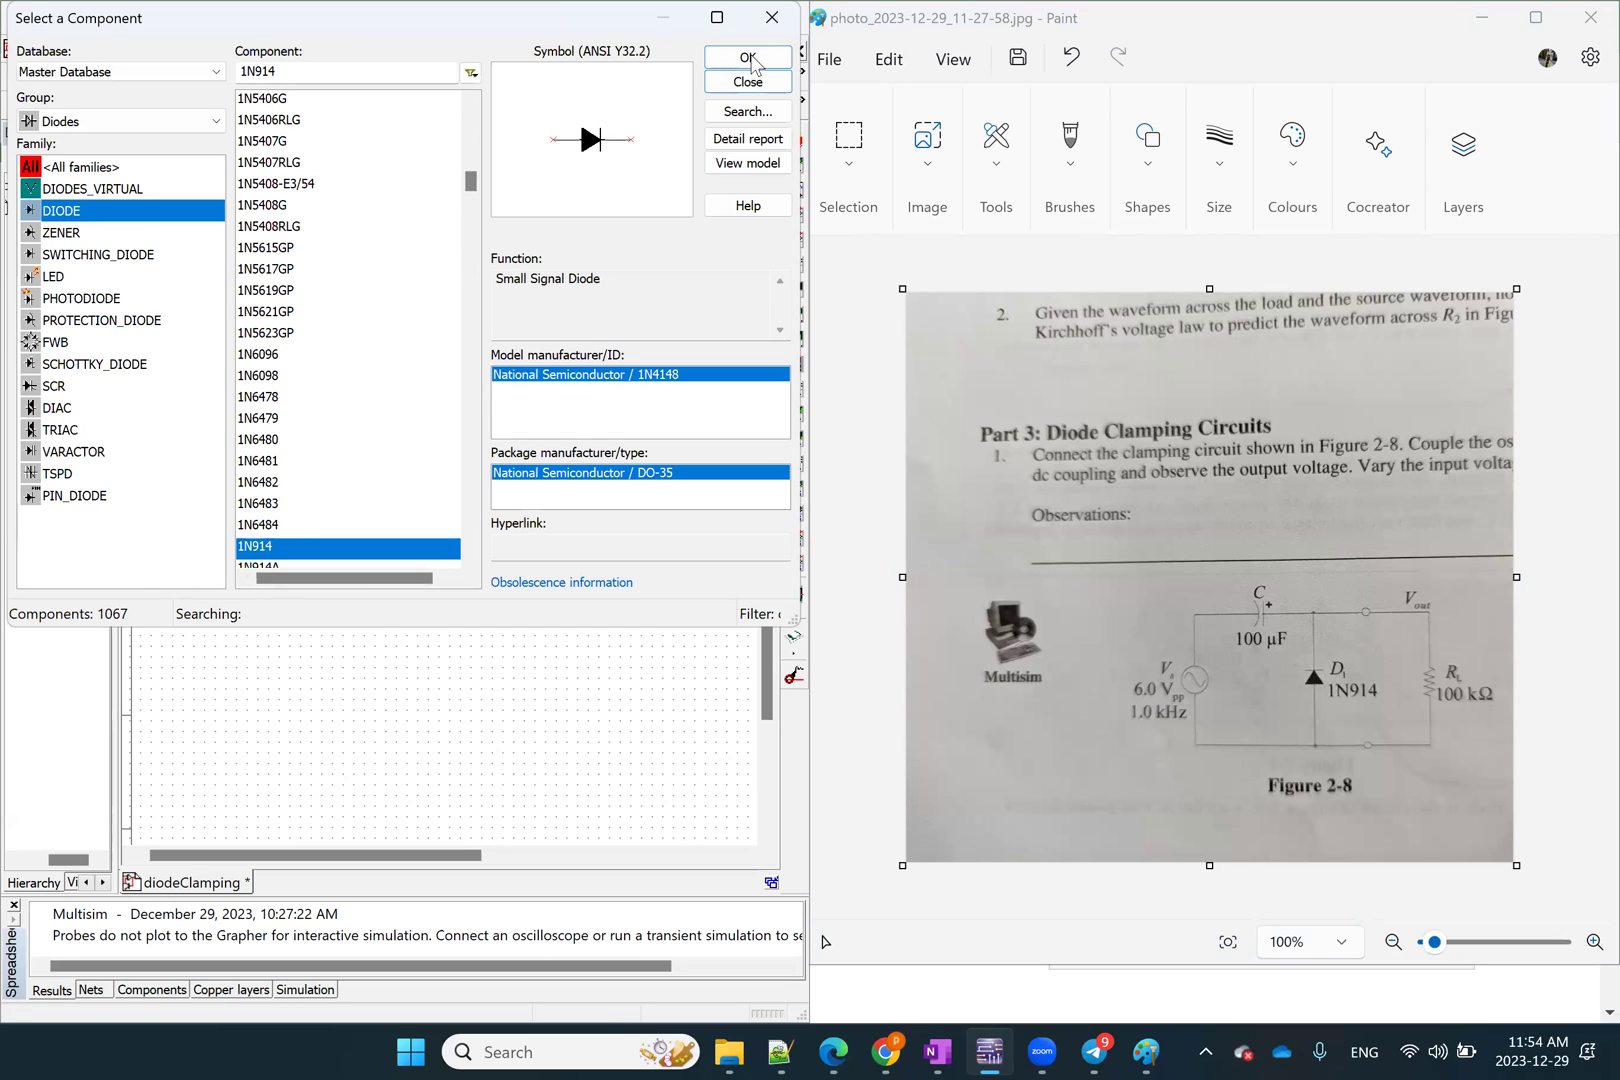
{"action": "left_click", "coordinate": [748, 58]}
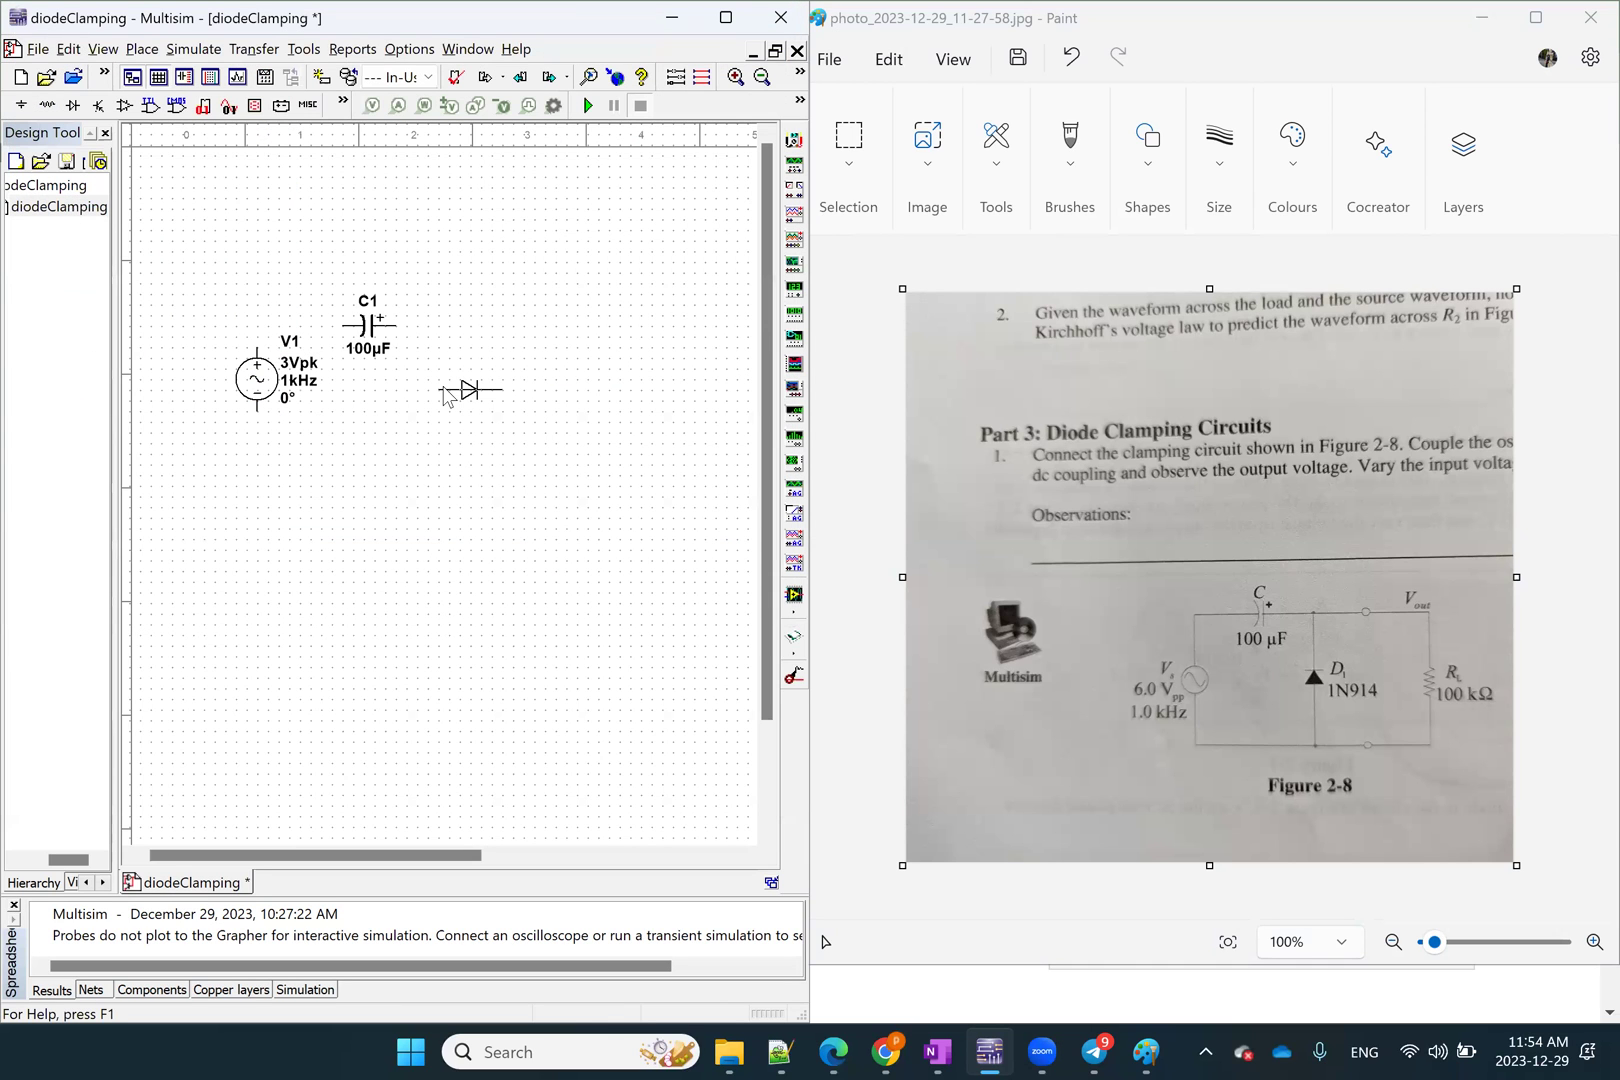
{"action": "key", "text": "ctrl+r"}
{"action": "key", "text": "ctrl+r"}
{"action": "key", "text": "ctrl+r"}
{"action": "left_click", "coordinate": [449, 419]}
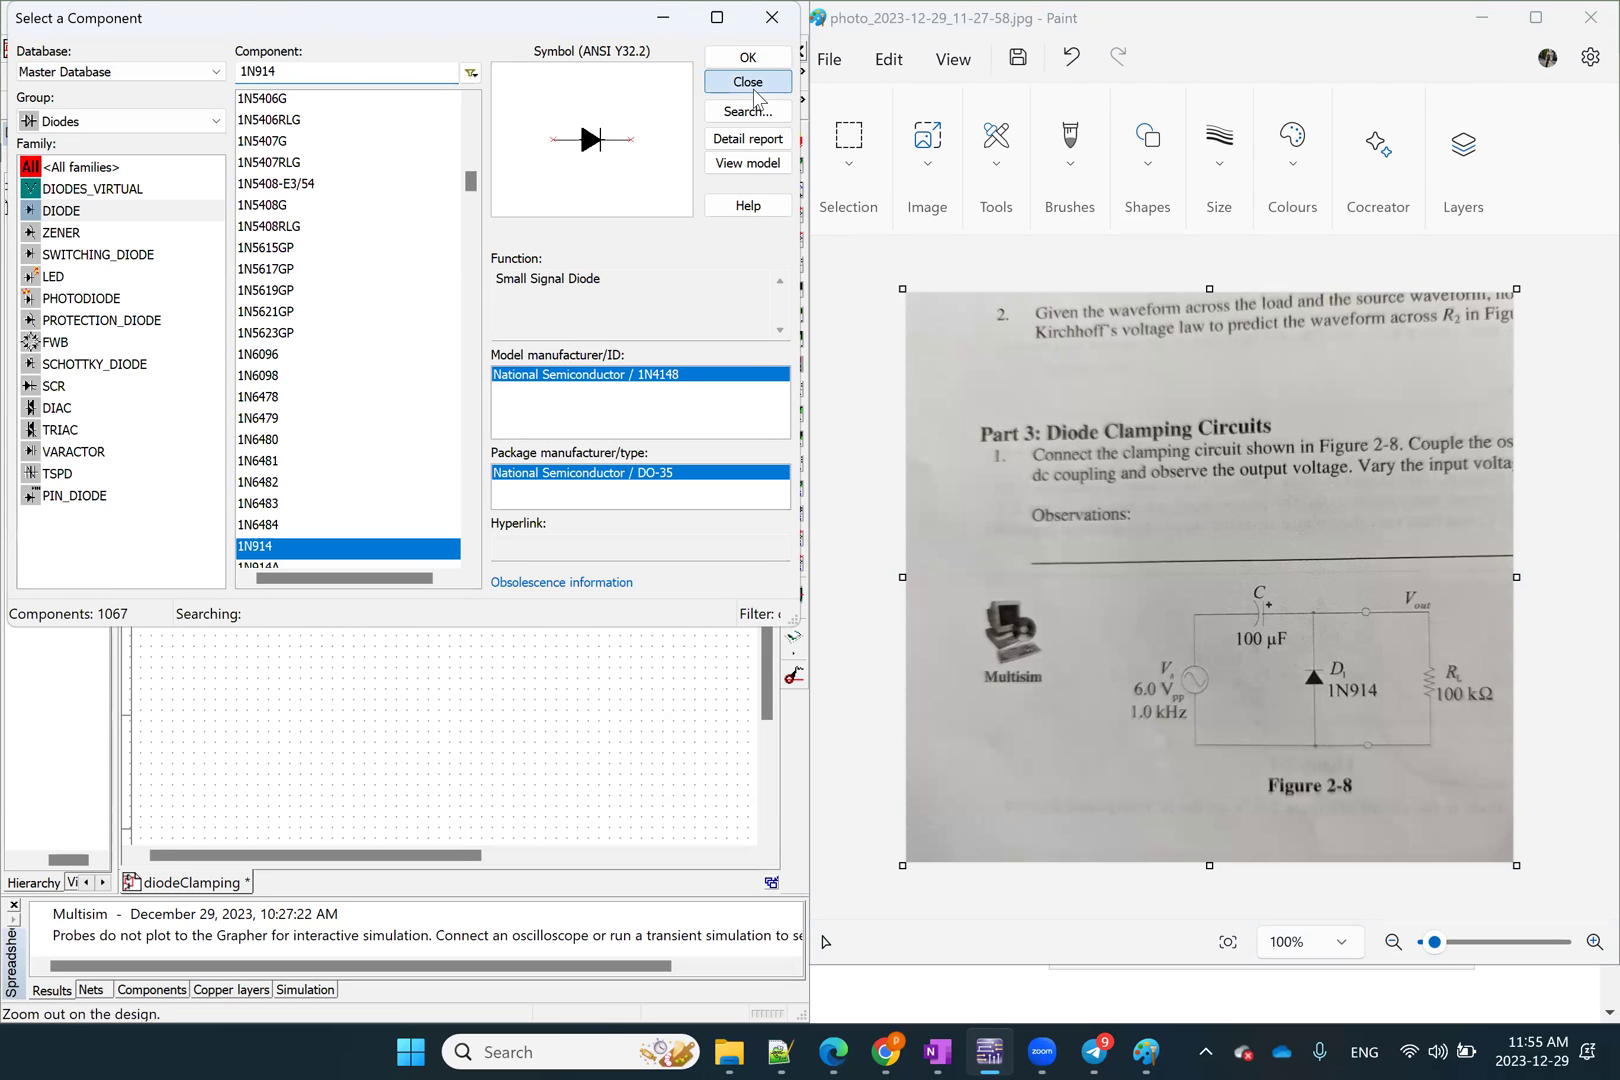
{"action": "left_click", "coordinate": [748, 82]}
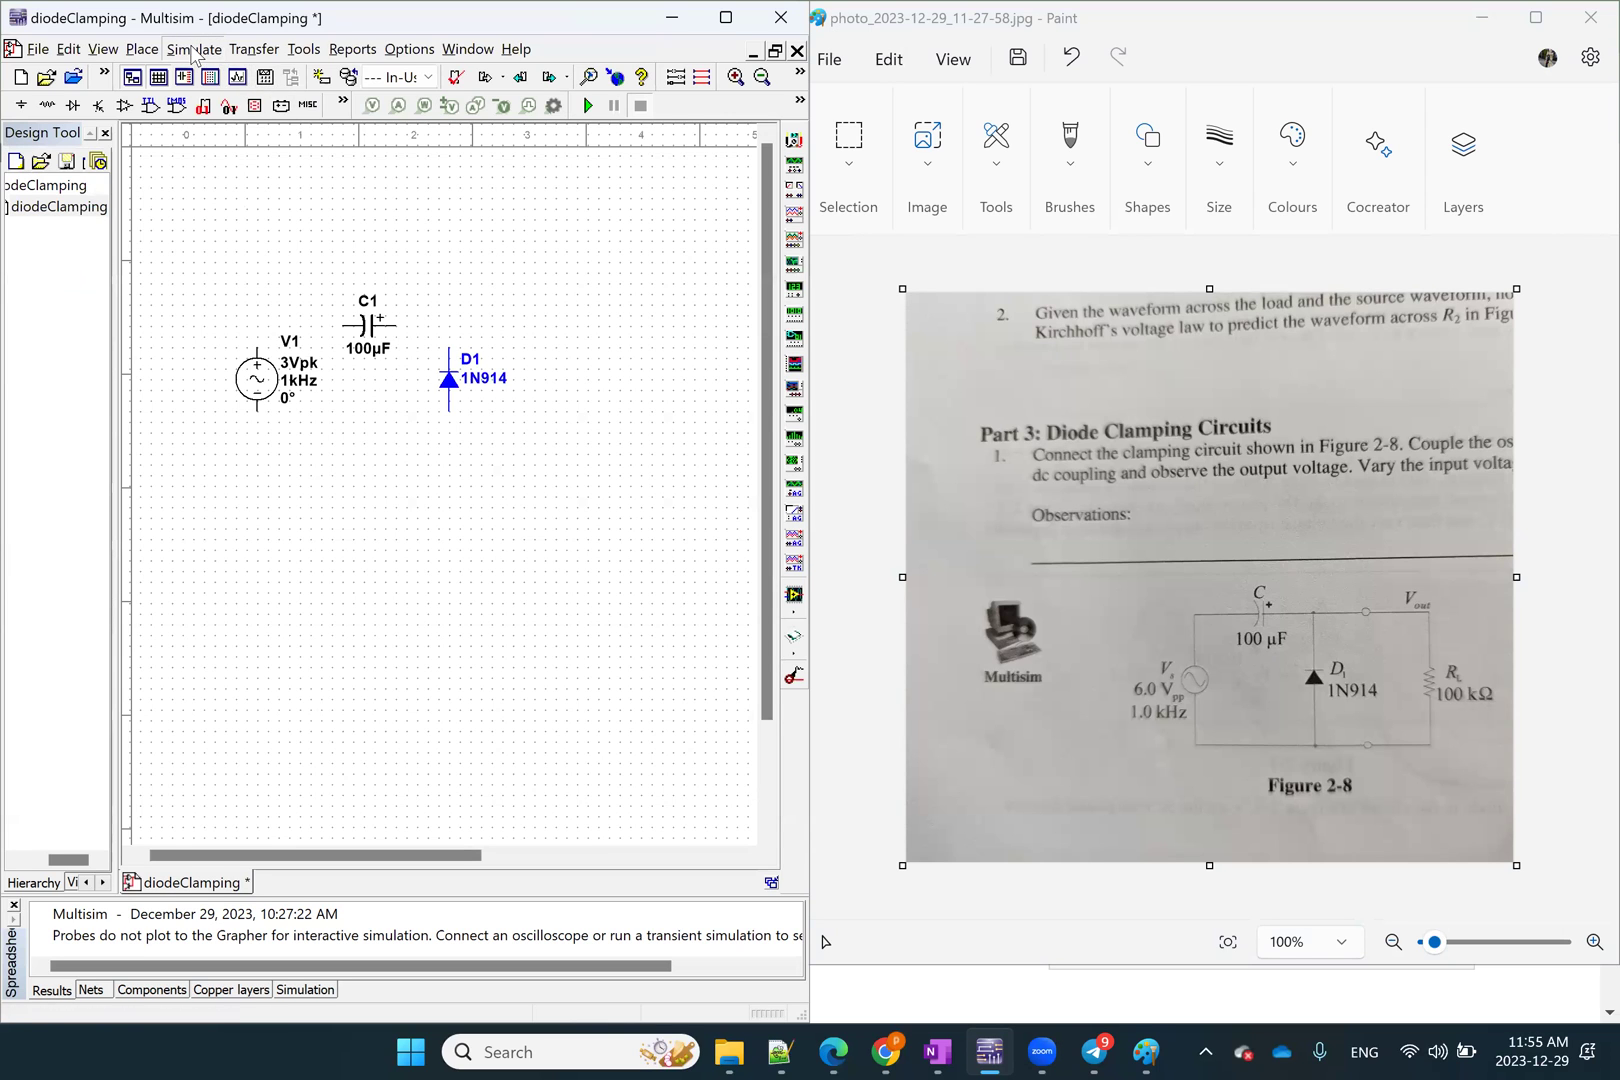
{"action": "left_click", "coordinate": [193, 50]}
{"action": "left_click", "coordinate": [193, 50]}
{"action": "left_click", "coordinate": [141, 50]}
Place a Basic RESISTOR, rotated vertical, as R1 to the right of D1
{"action": "left_click", "coordinate": [164, 84]}
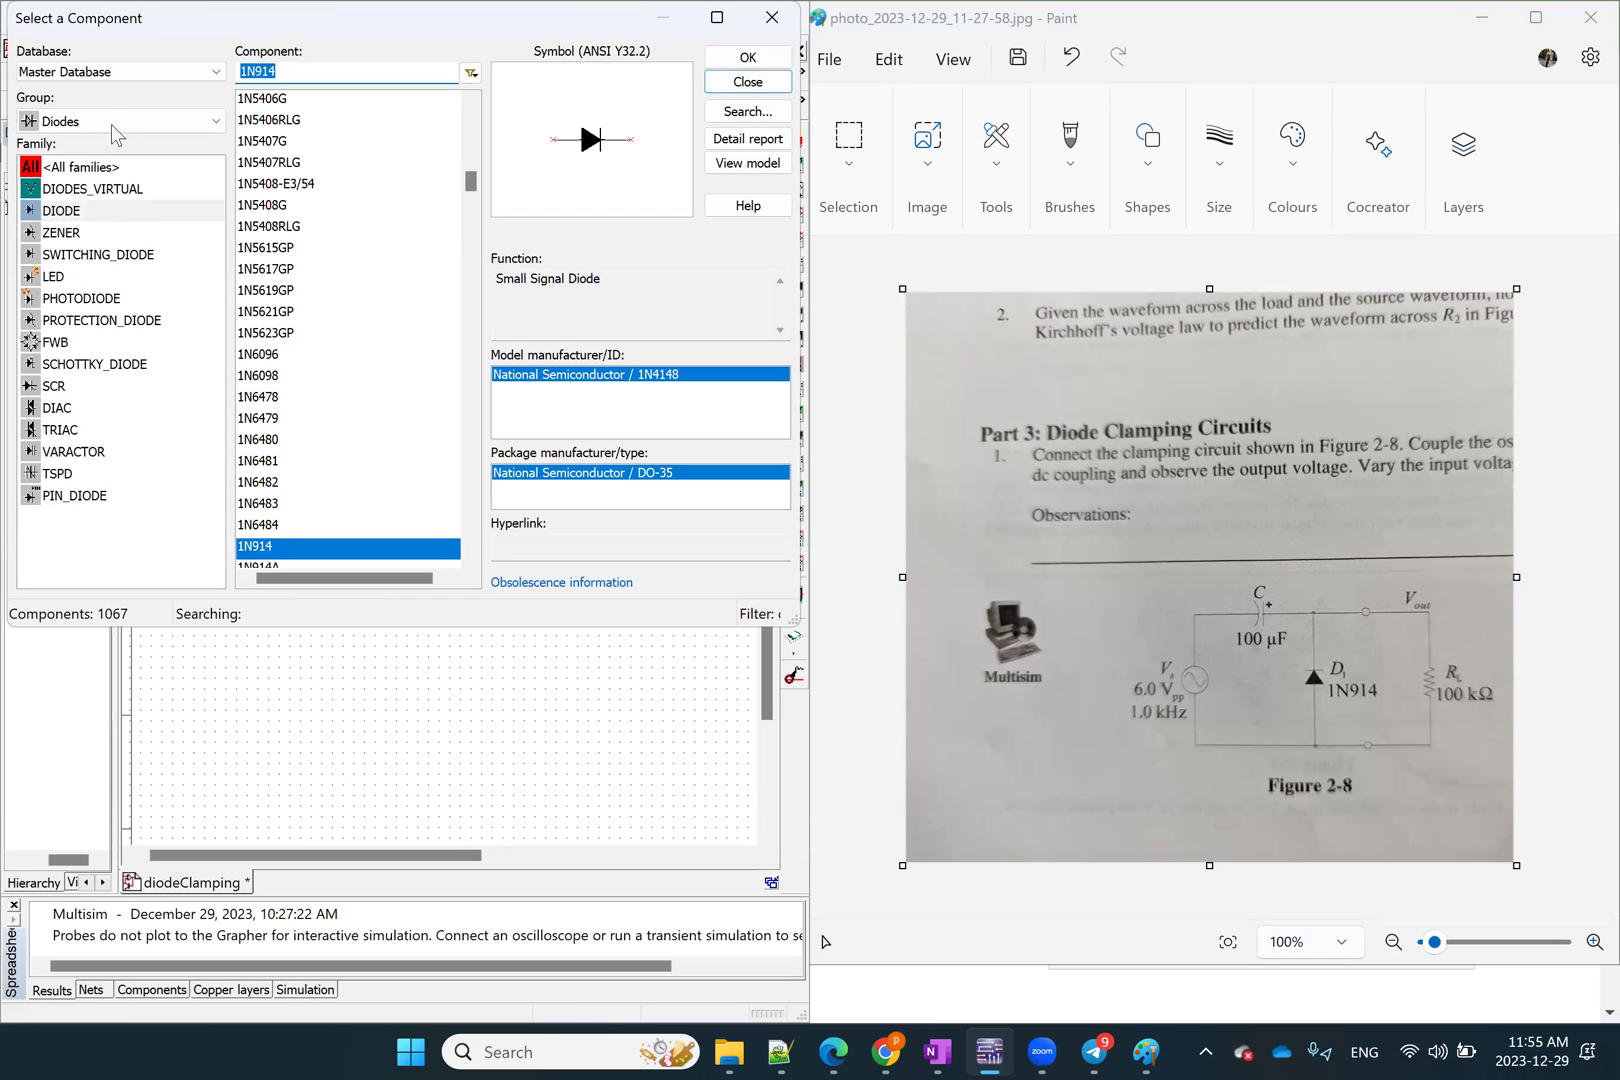
{"action": "left_click", "coordinate": [113, 124]}
{"action": "left_click", "coordinate": [95, 184]}
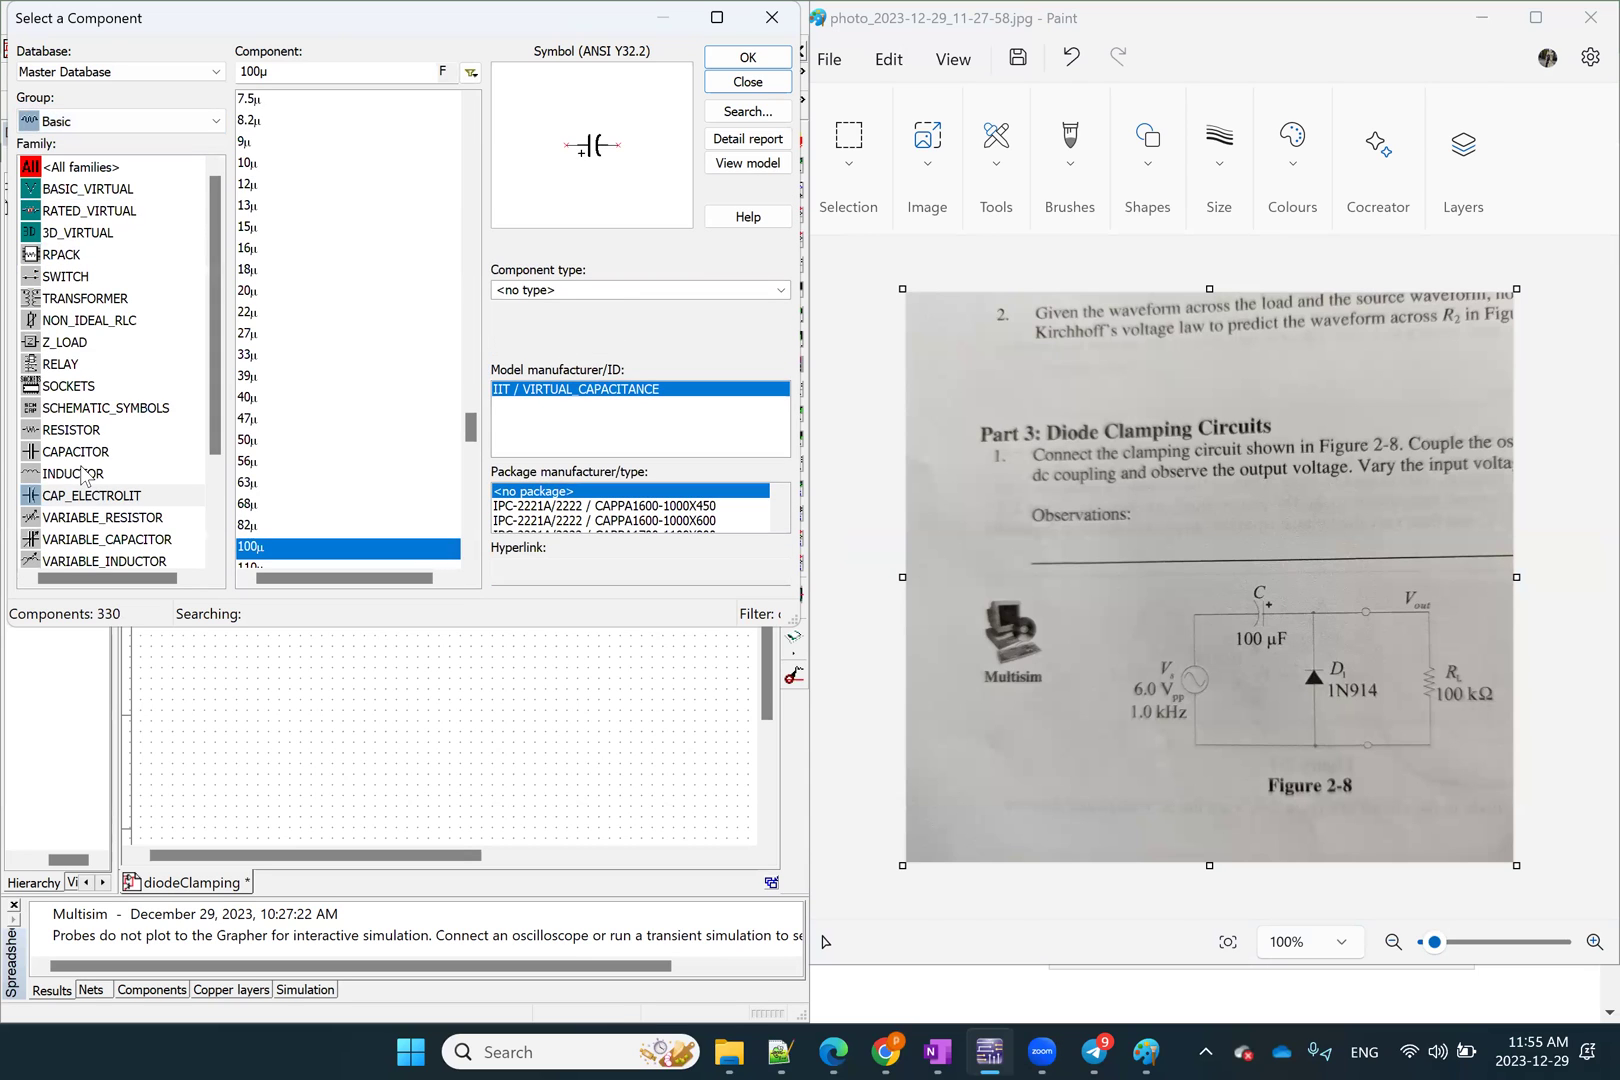
{"action": "left_click", "coordinate": [96, 431]}
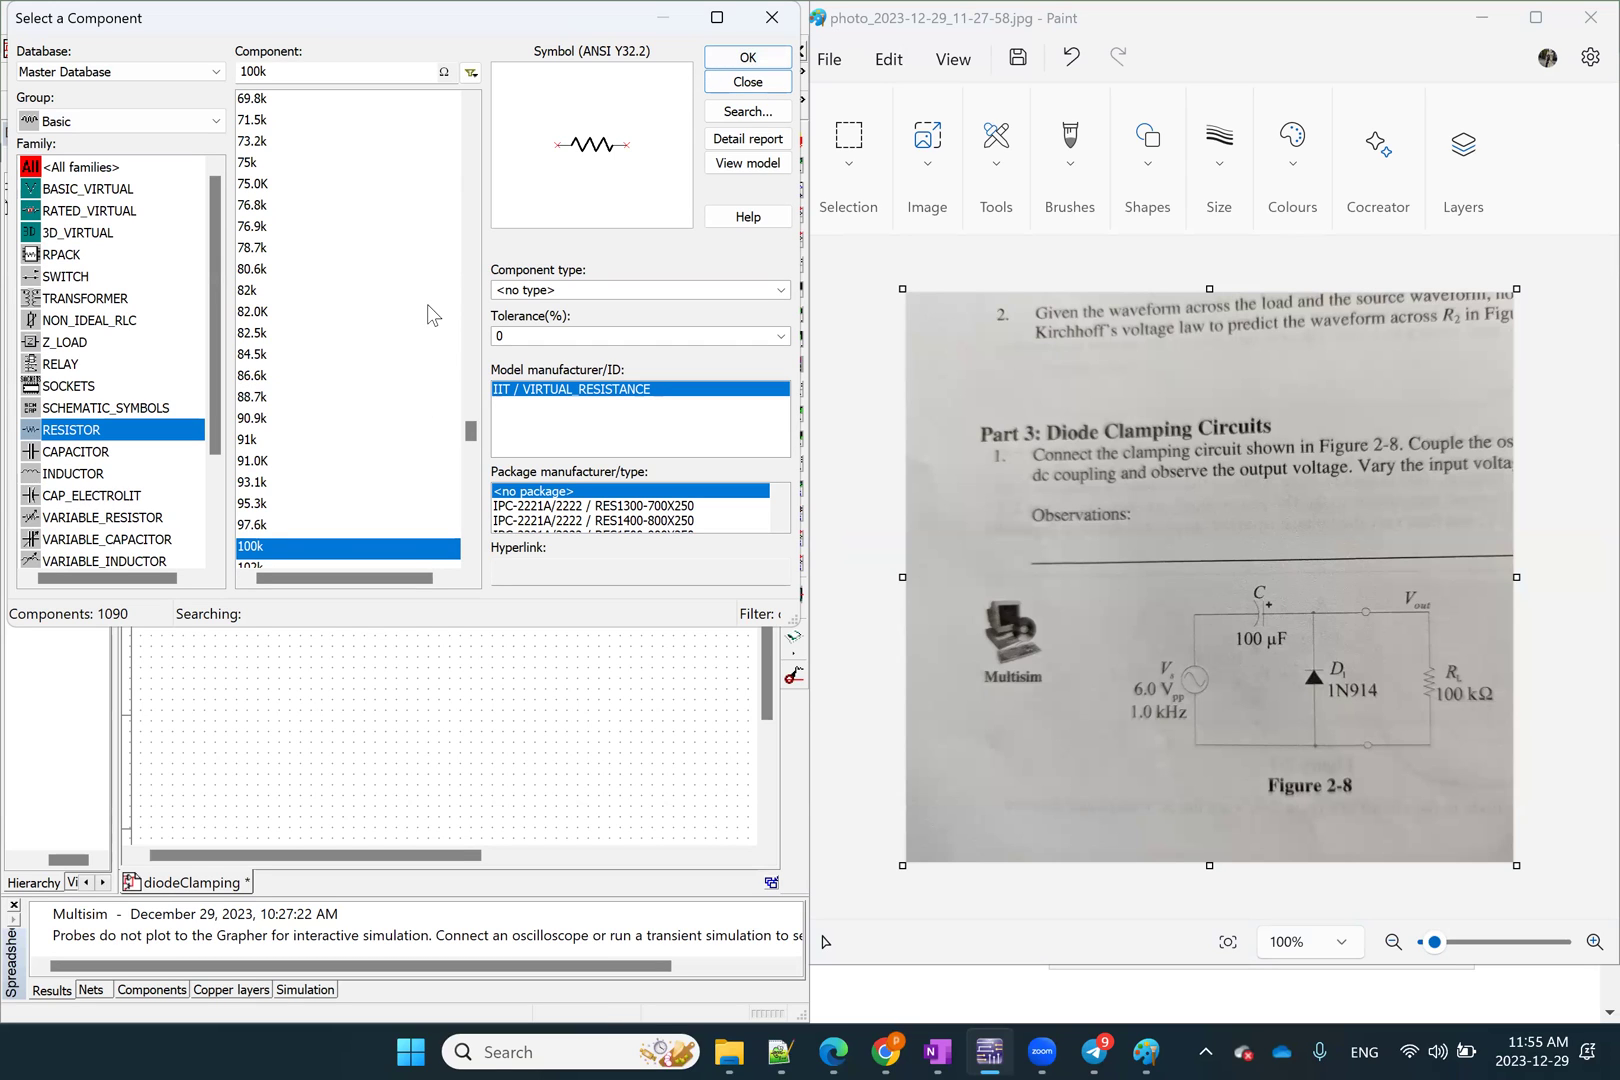
{"action": "left_click_drag", "start_coordinate": [466, 428], "coordinate": [464, 85]}
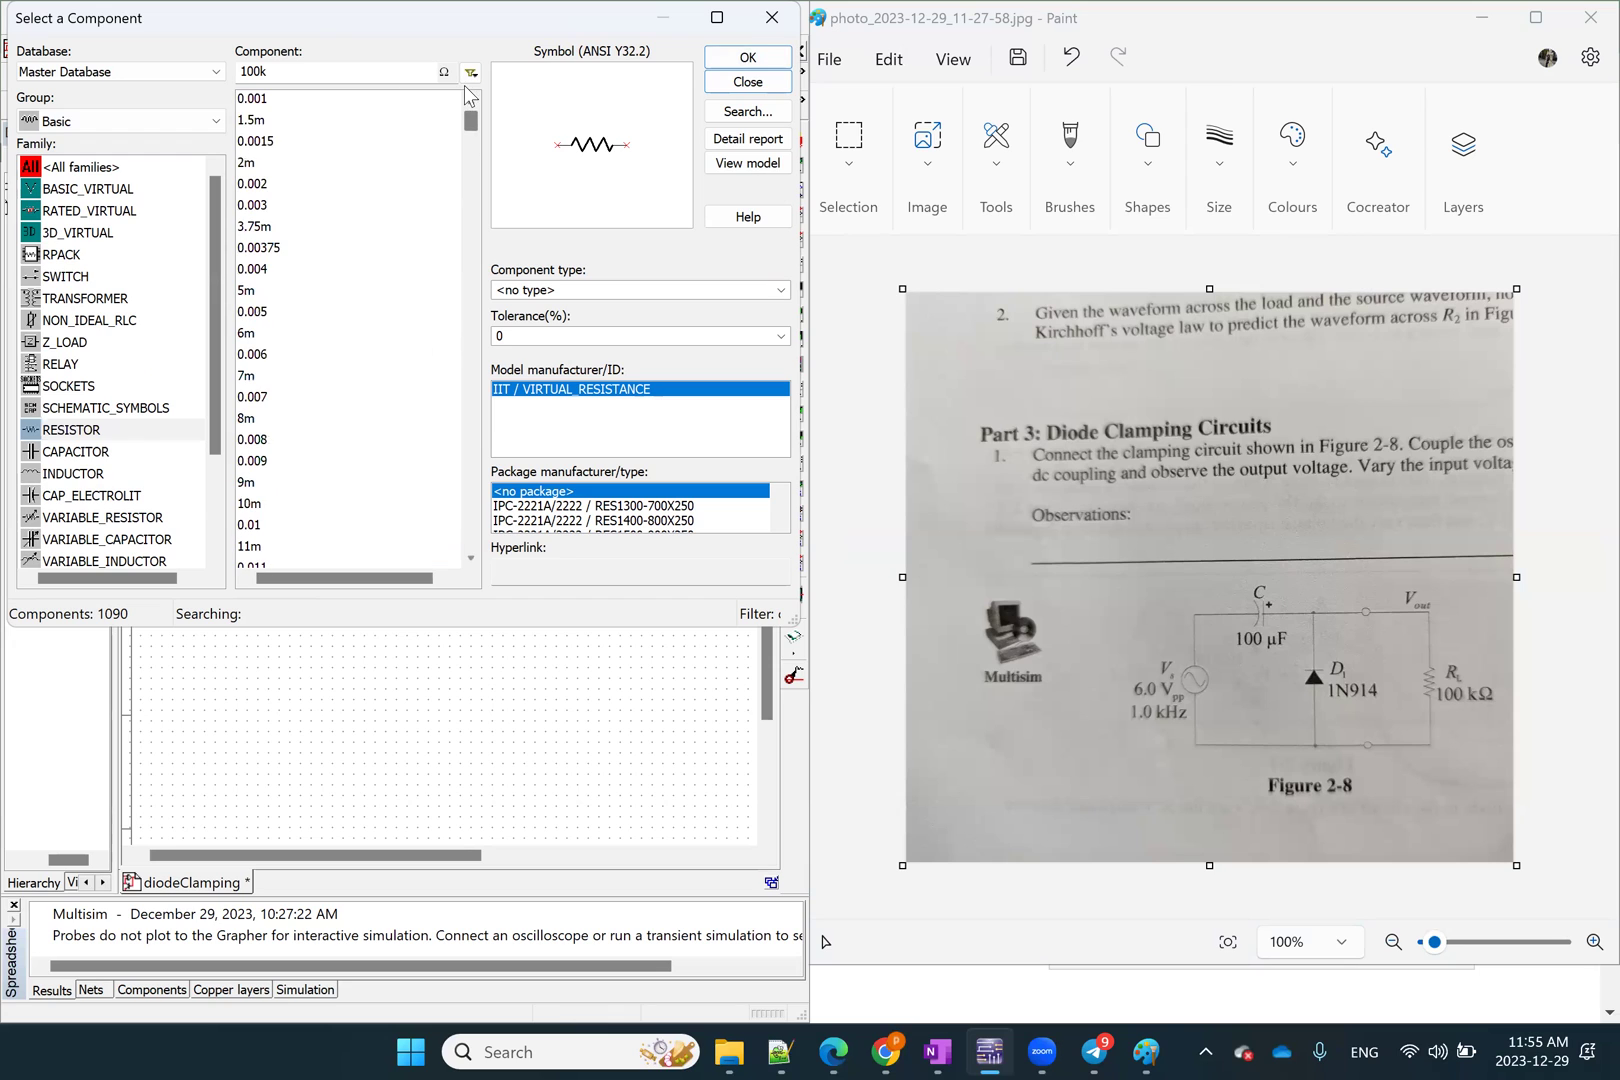
{"action": "left_click", "coordinate": [291, 97]}
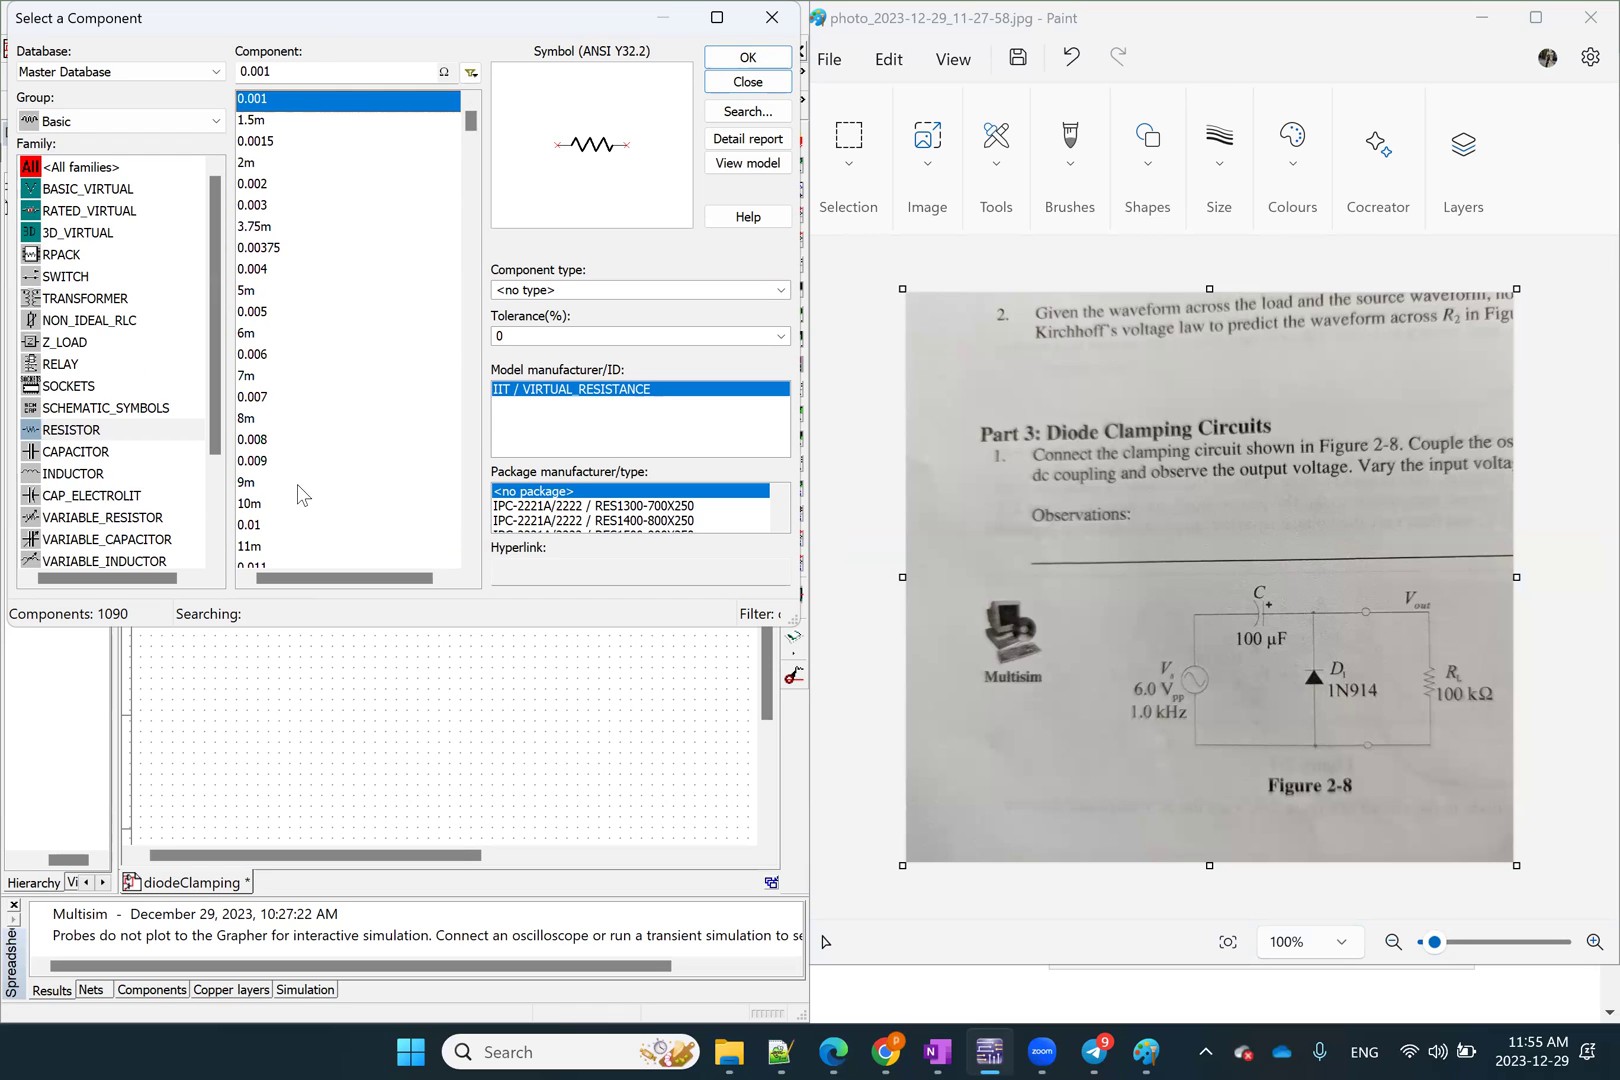
{"action": "left_click", "coordinate": [754, 56]}
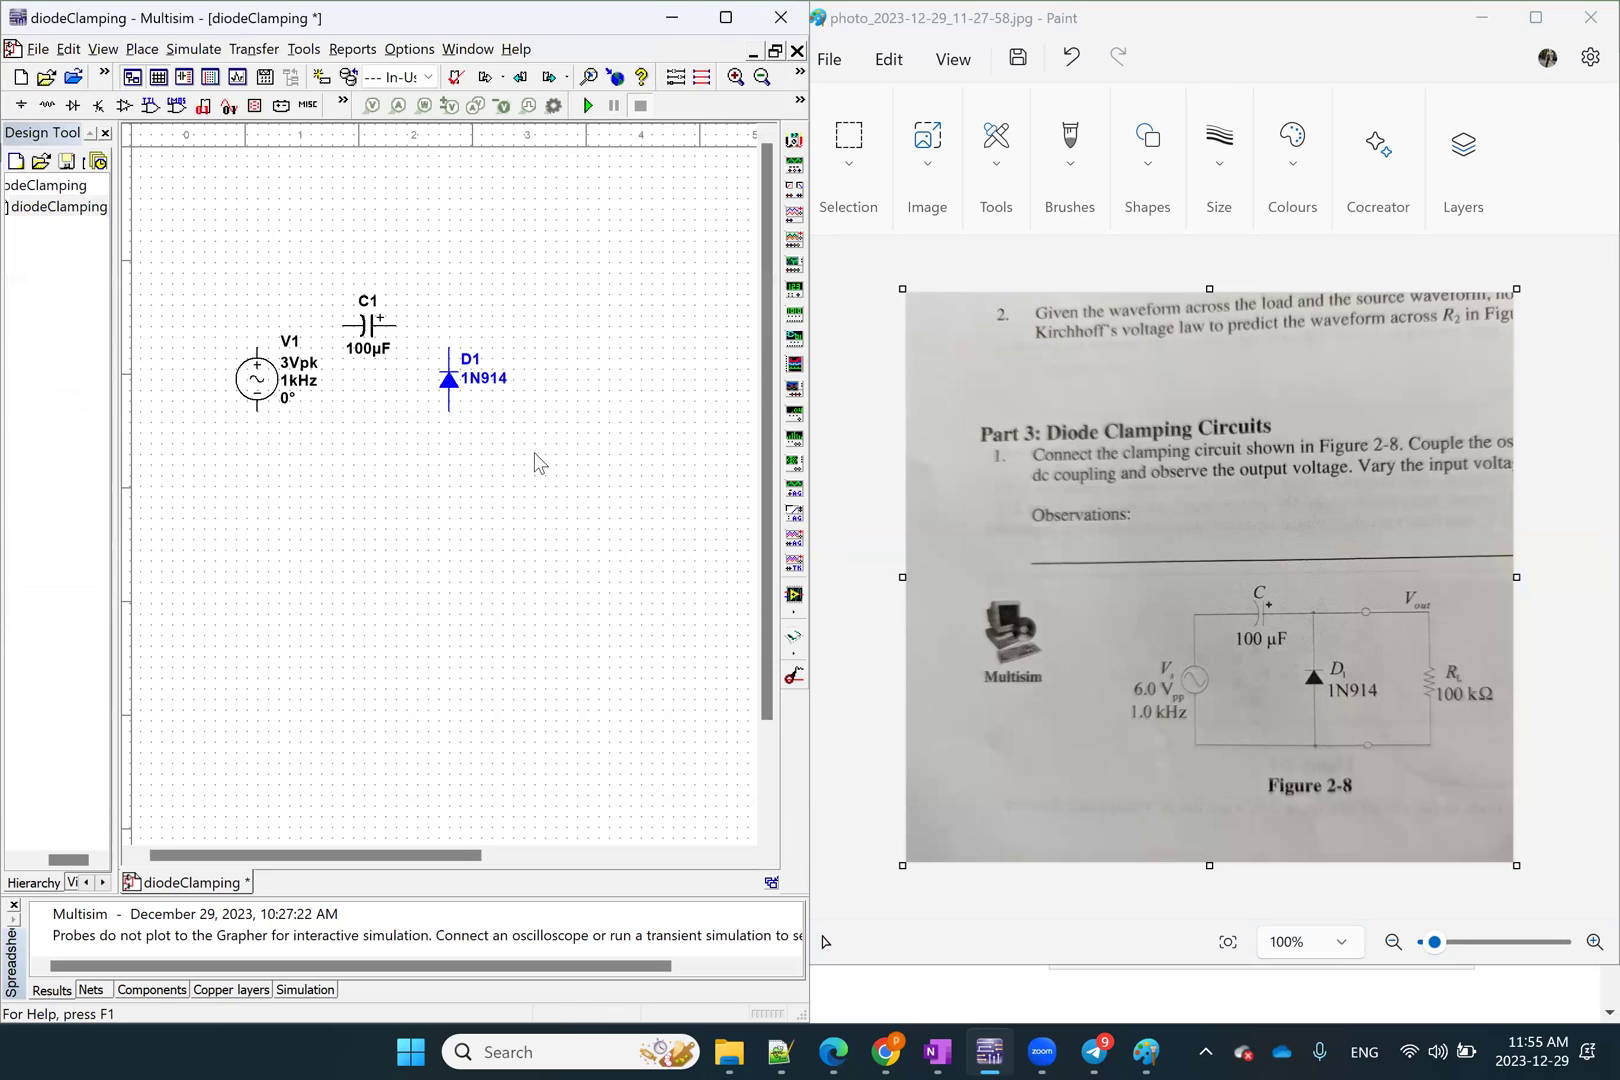
{"action": "key", "text": "ctrl+r"}
{"action": "left_click", "coordinate": [554, 356]}
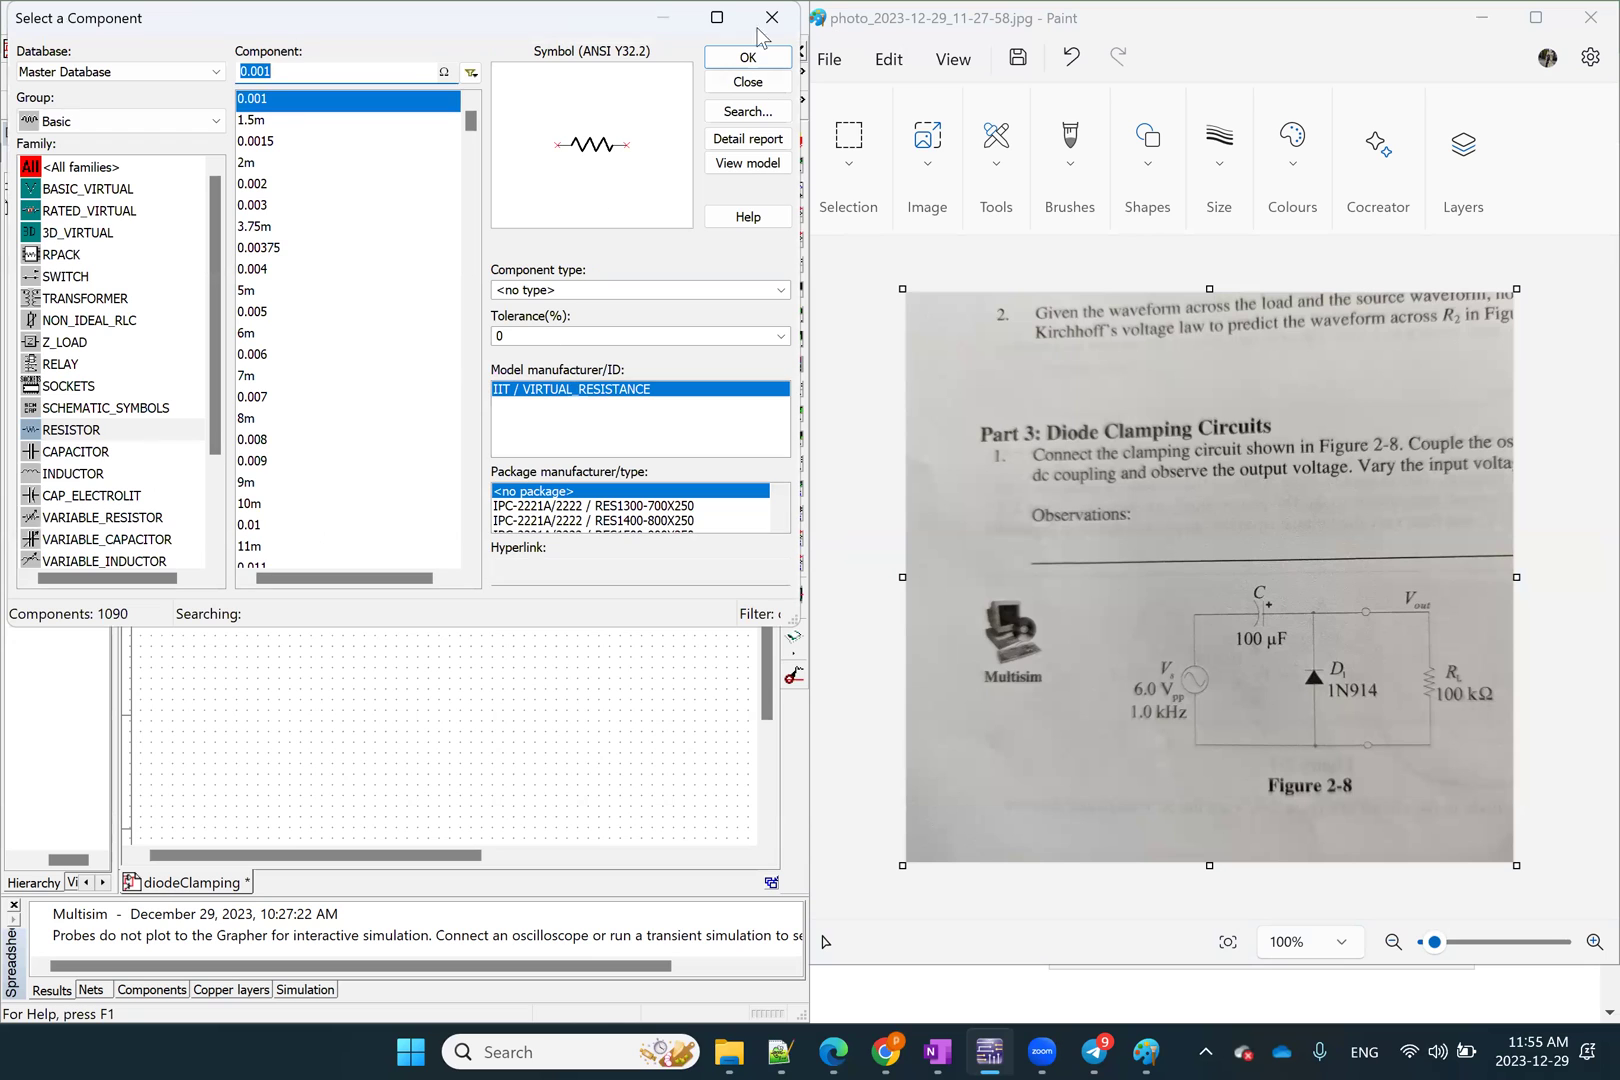
{"action": "key", "text": "Escape"}
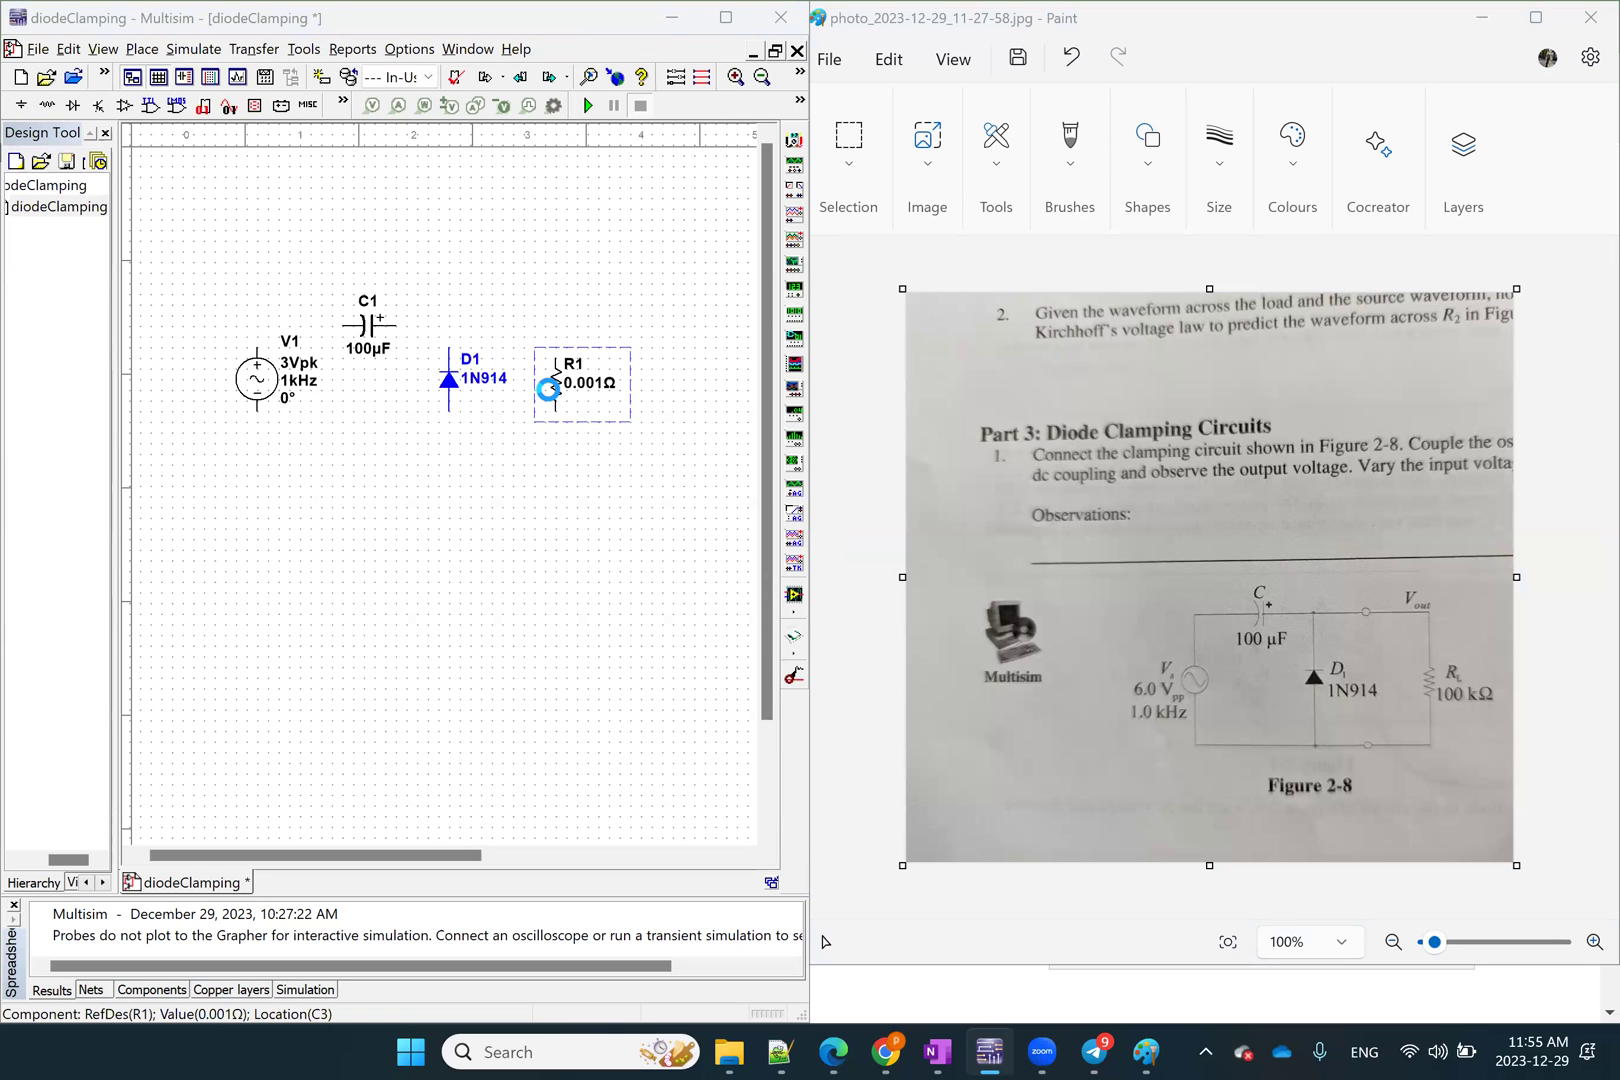
Change R1's resistance from 0.001 Ω to 1 kΩ
{"action": "double_click", "coordinate": [548, 389]}
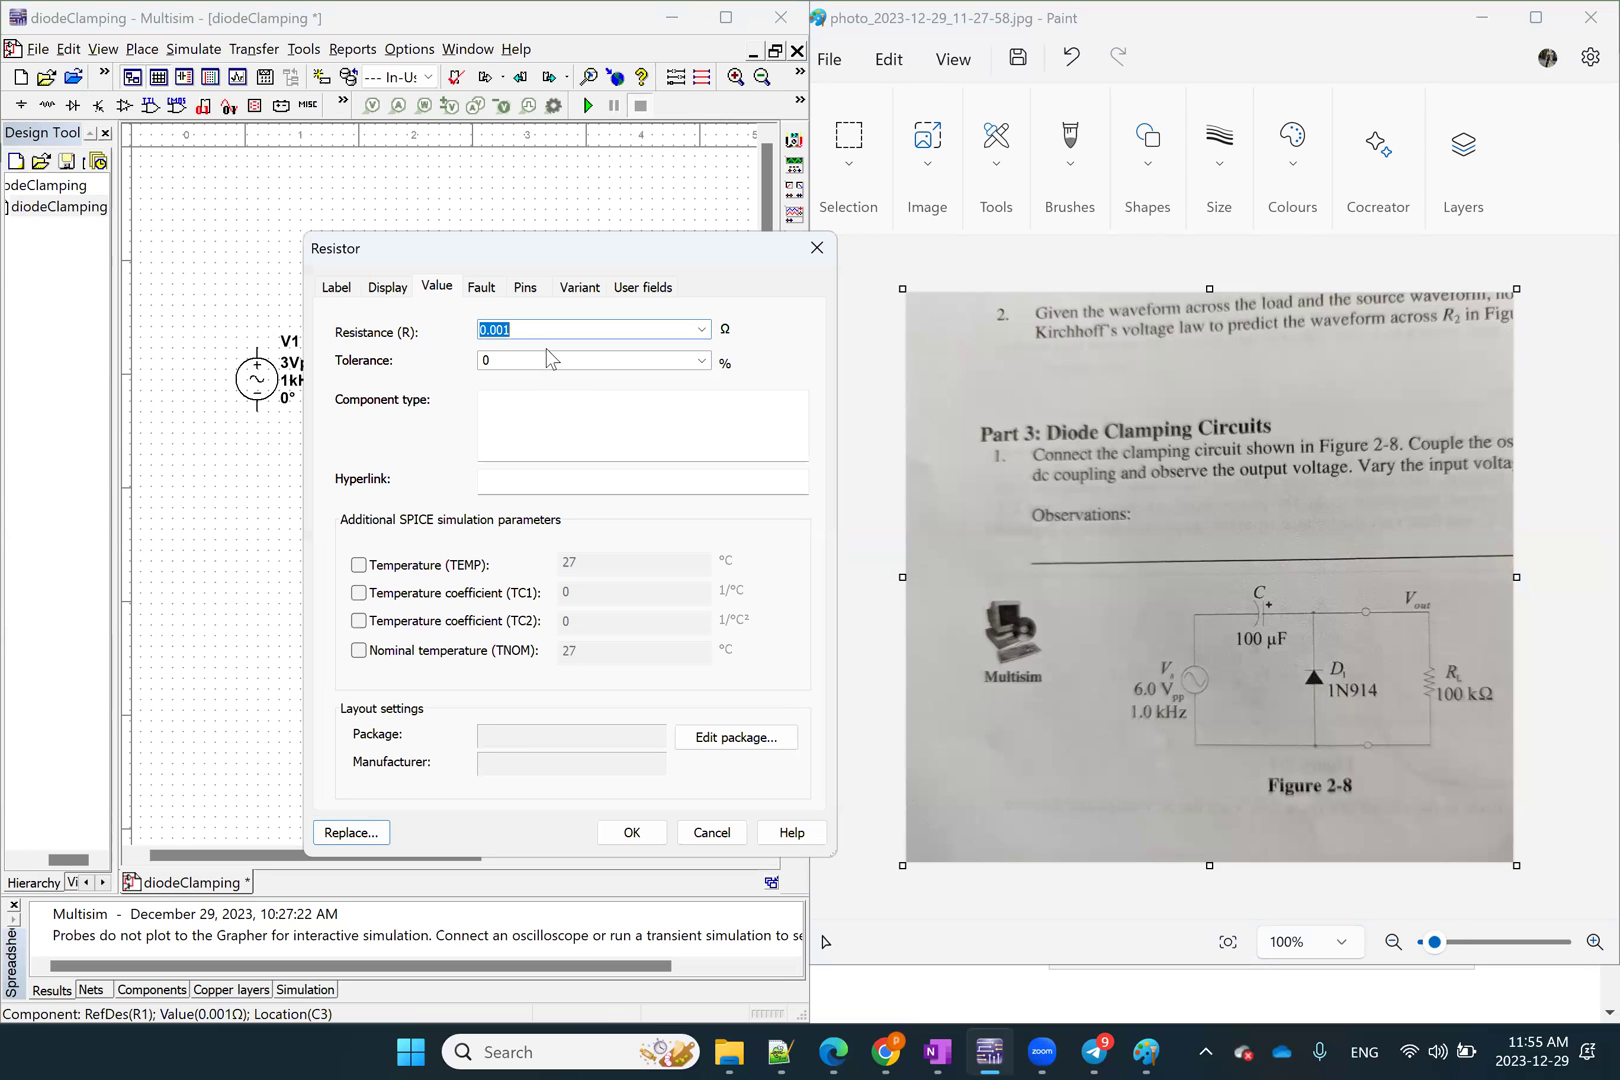
{"action": "type", "text": "1k"}
{"action": "left_click", "coordinate": [632, 830]}
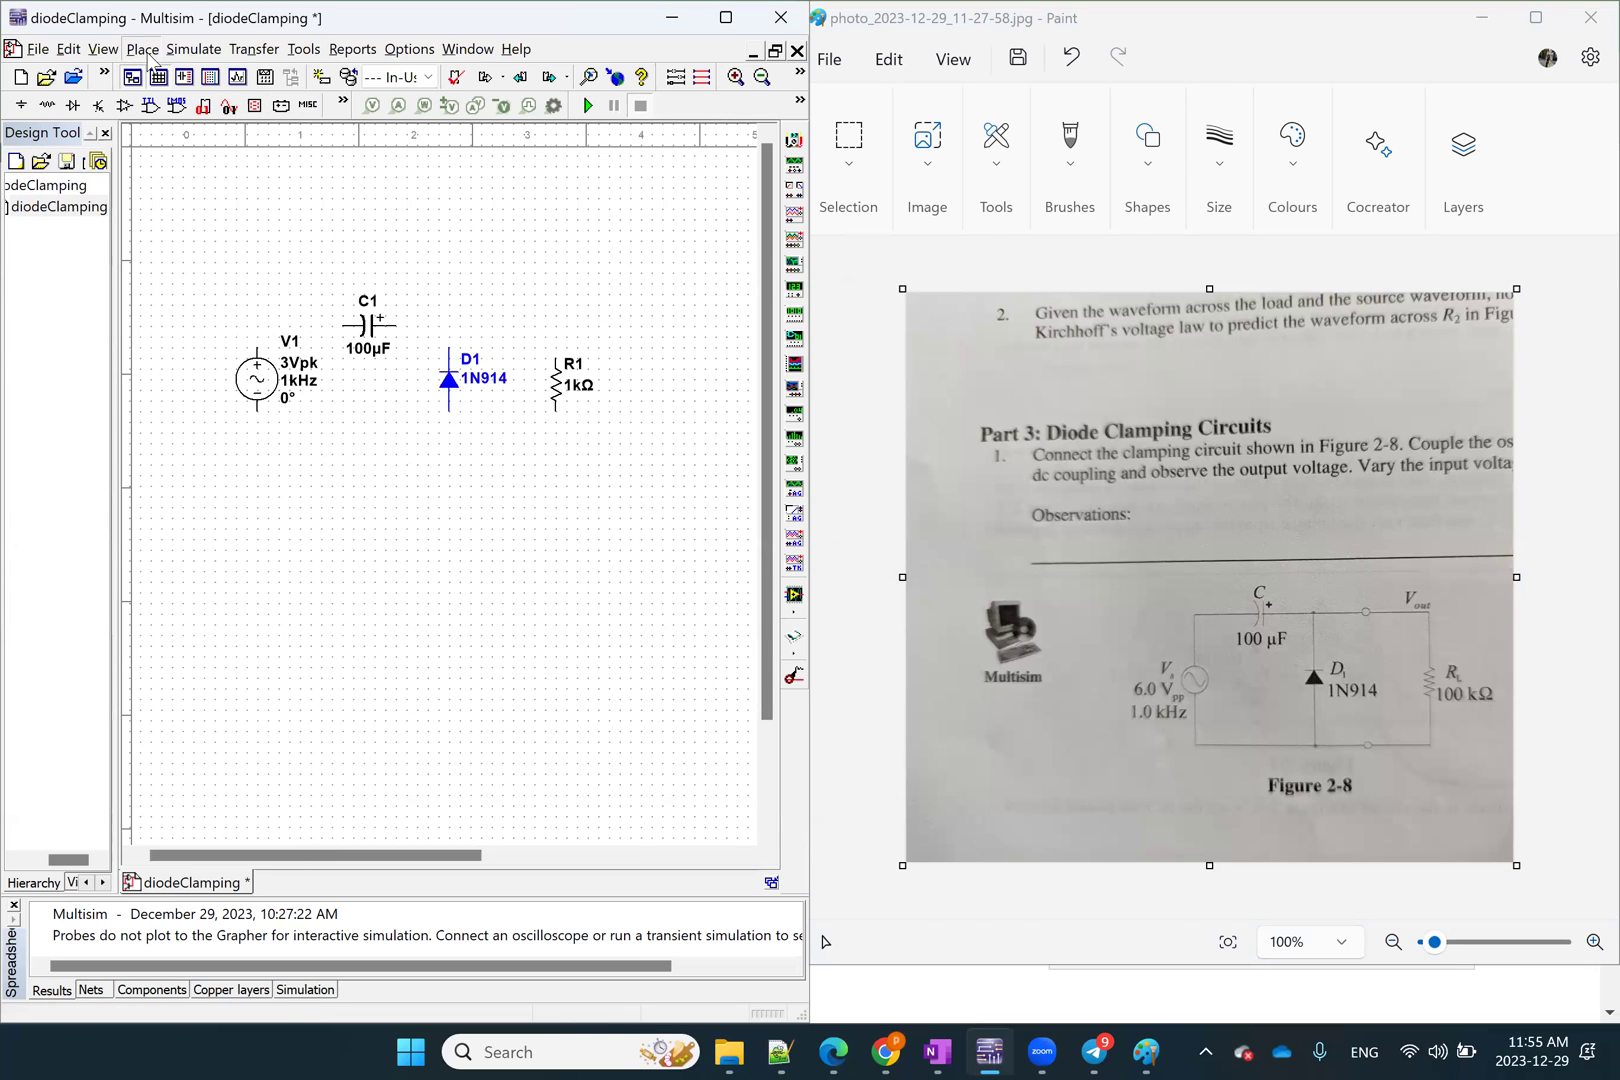
Place a GROUND symbol from Sources > POWER_SOURCES below, between V1 and C1
{"action": "left_click", "coordinate": [141, 49]}
{"action": "left_click", "coordinate": [163, 77]}
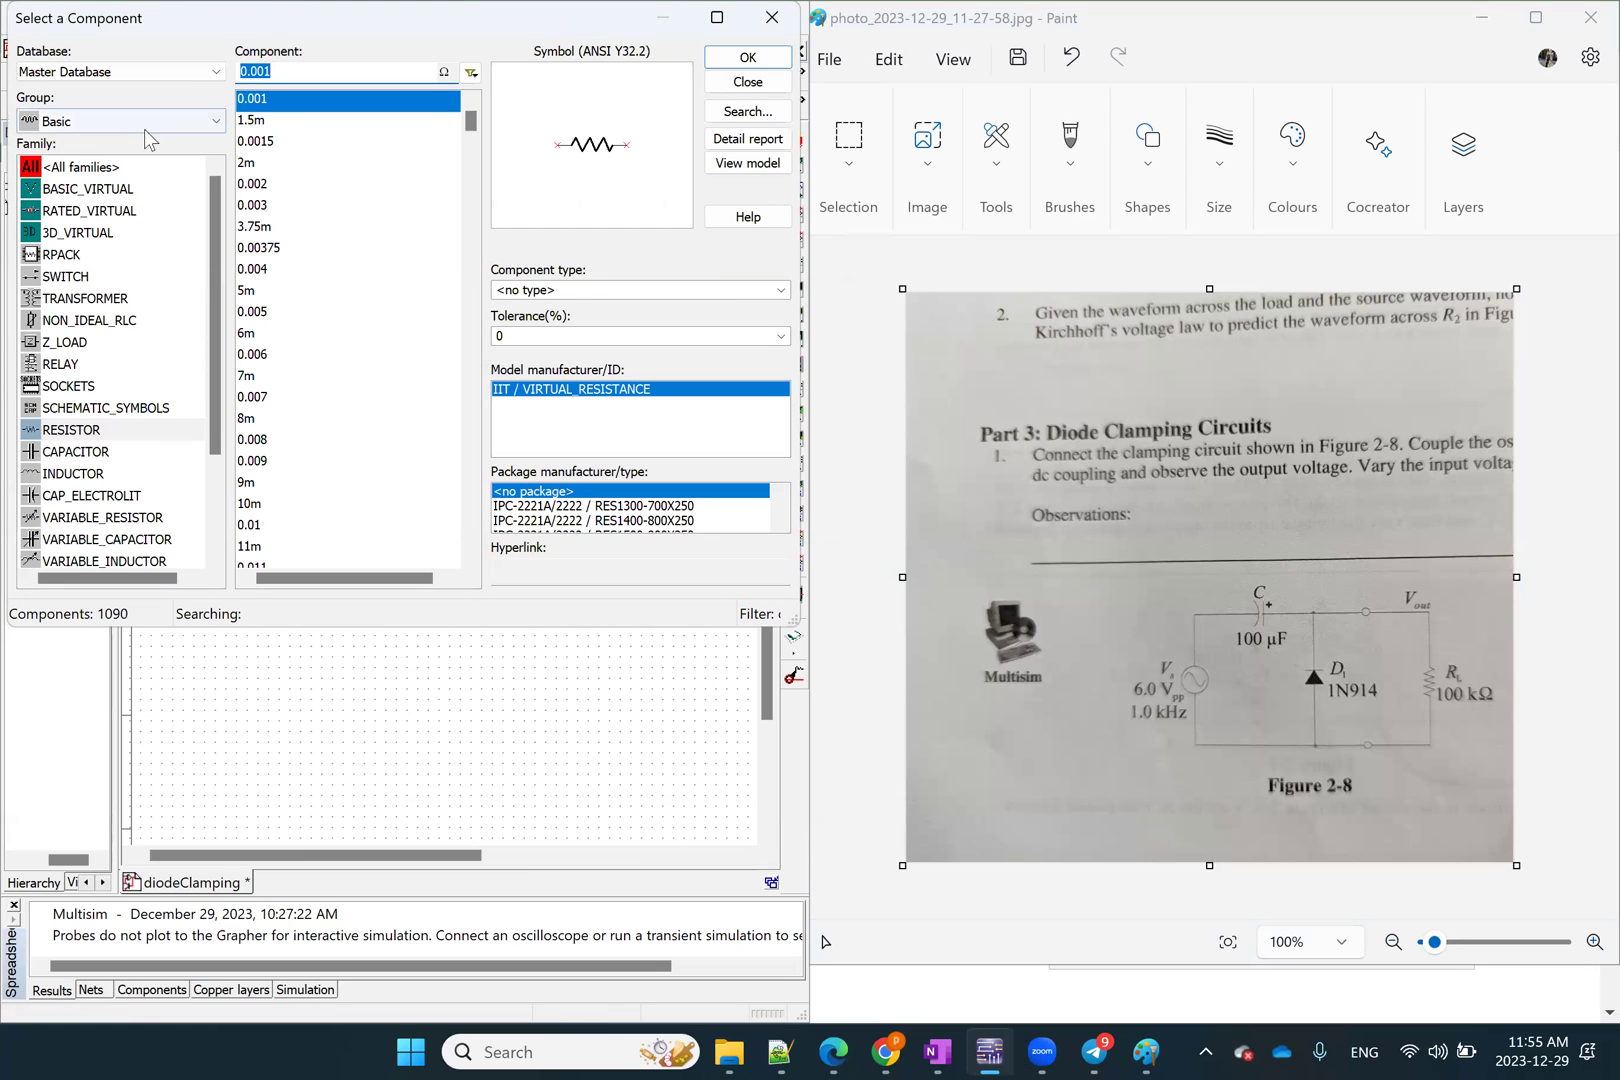
{"action": "left_click", "coordinate": [147, 125]}
{"action": "scroll", "coordinate": [147, 140], "scroll_direction": "up", "scroll_amount": 4}
{"action": "left_click", "coordinate": [125, 165]}
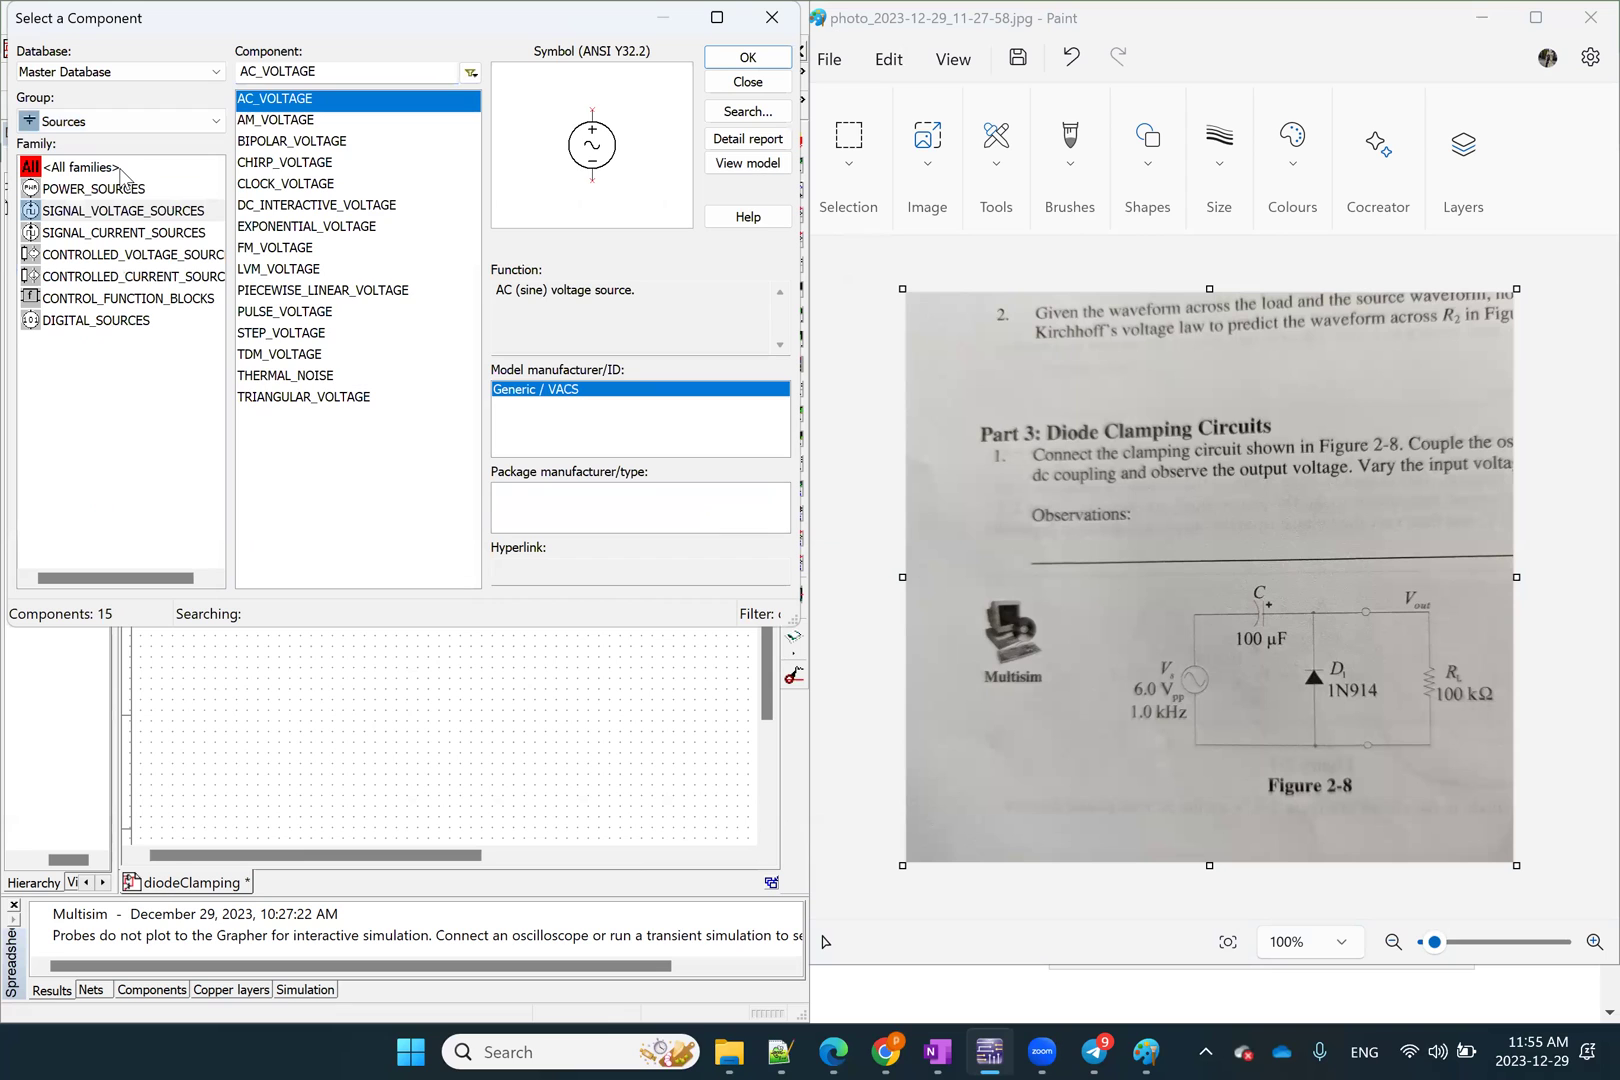
{"action": "left_click", "coordinate": [107, 190]}
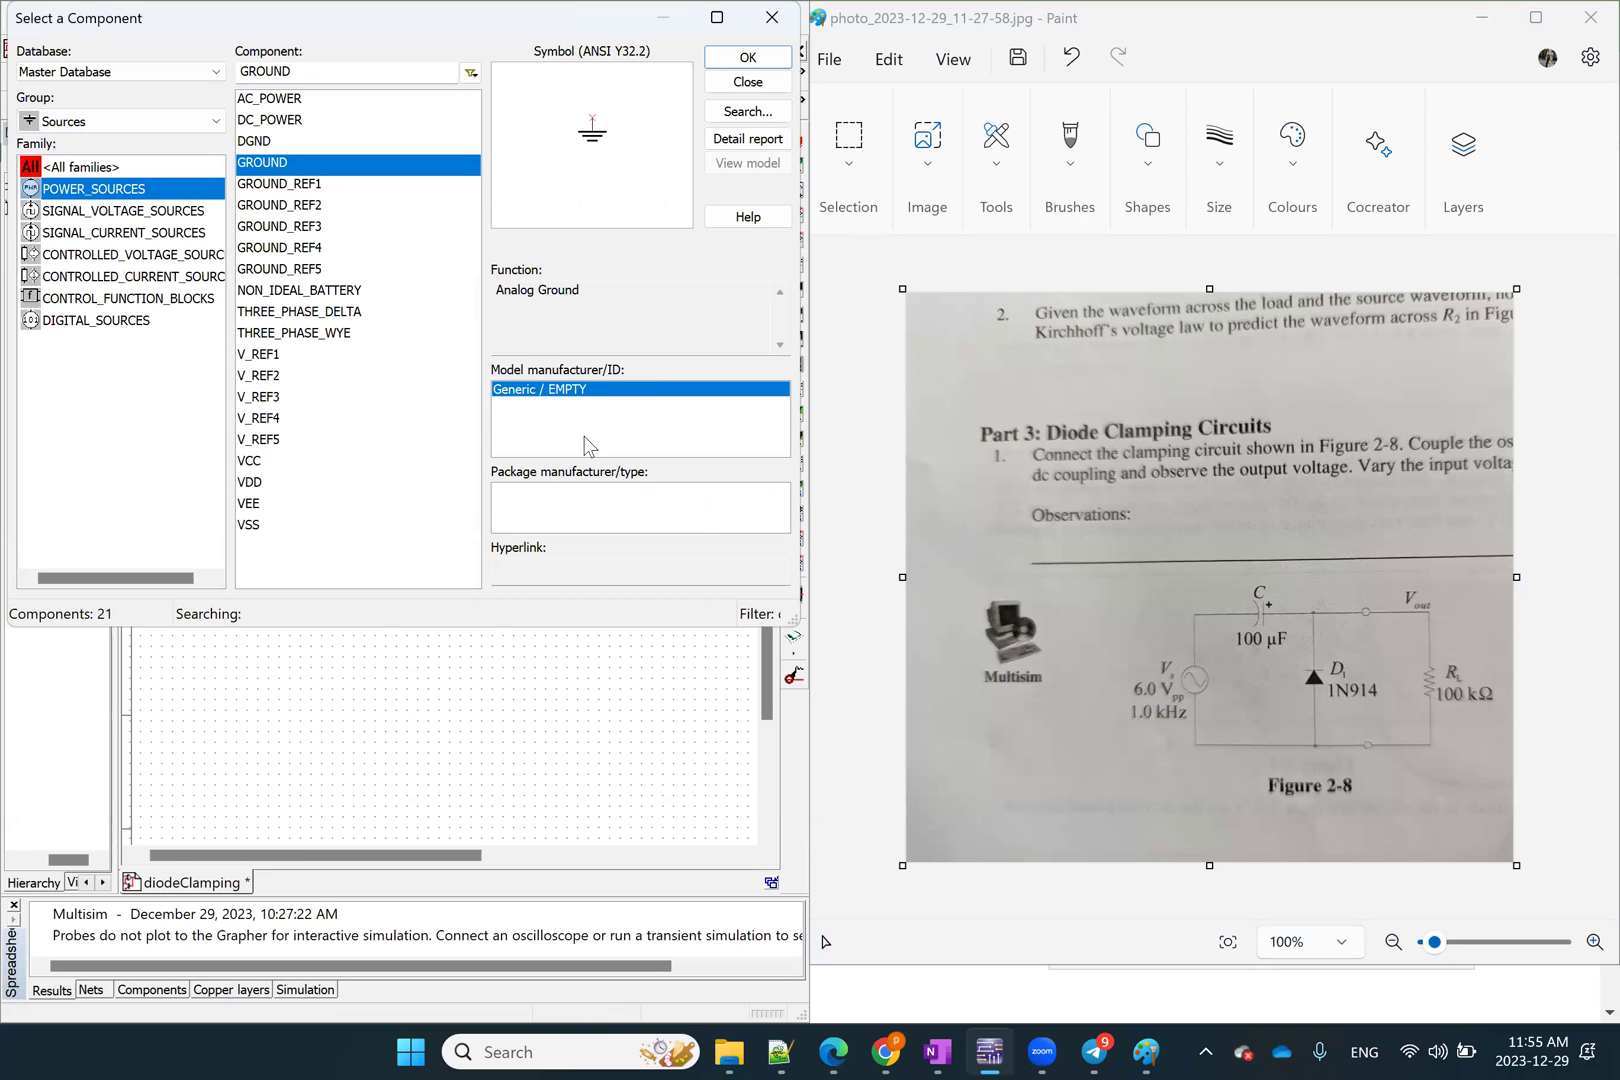
{"action": "left_click", "coordinate": [760, 84]}
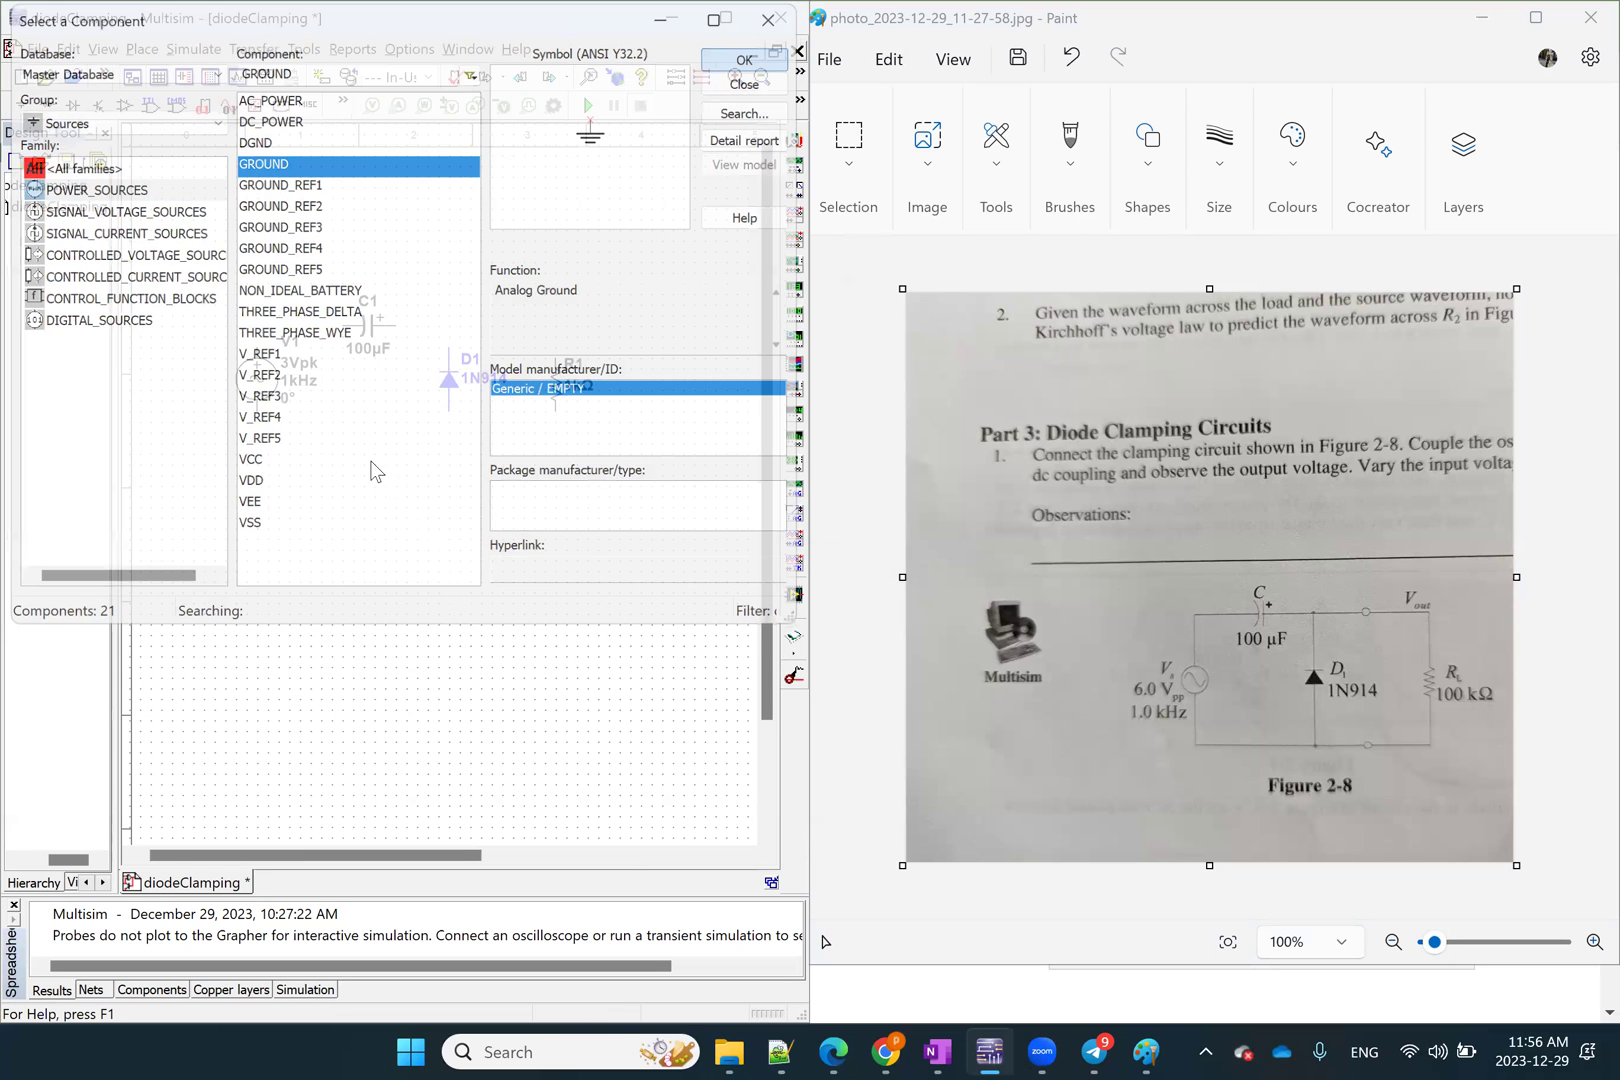
{"action": "key", "text": "ctrl+w"}
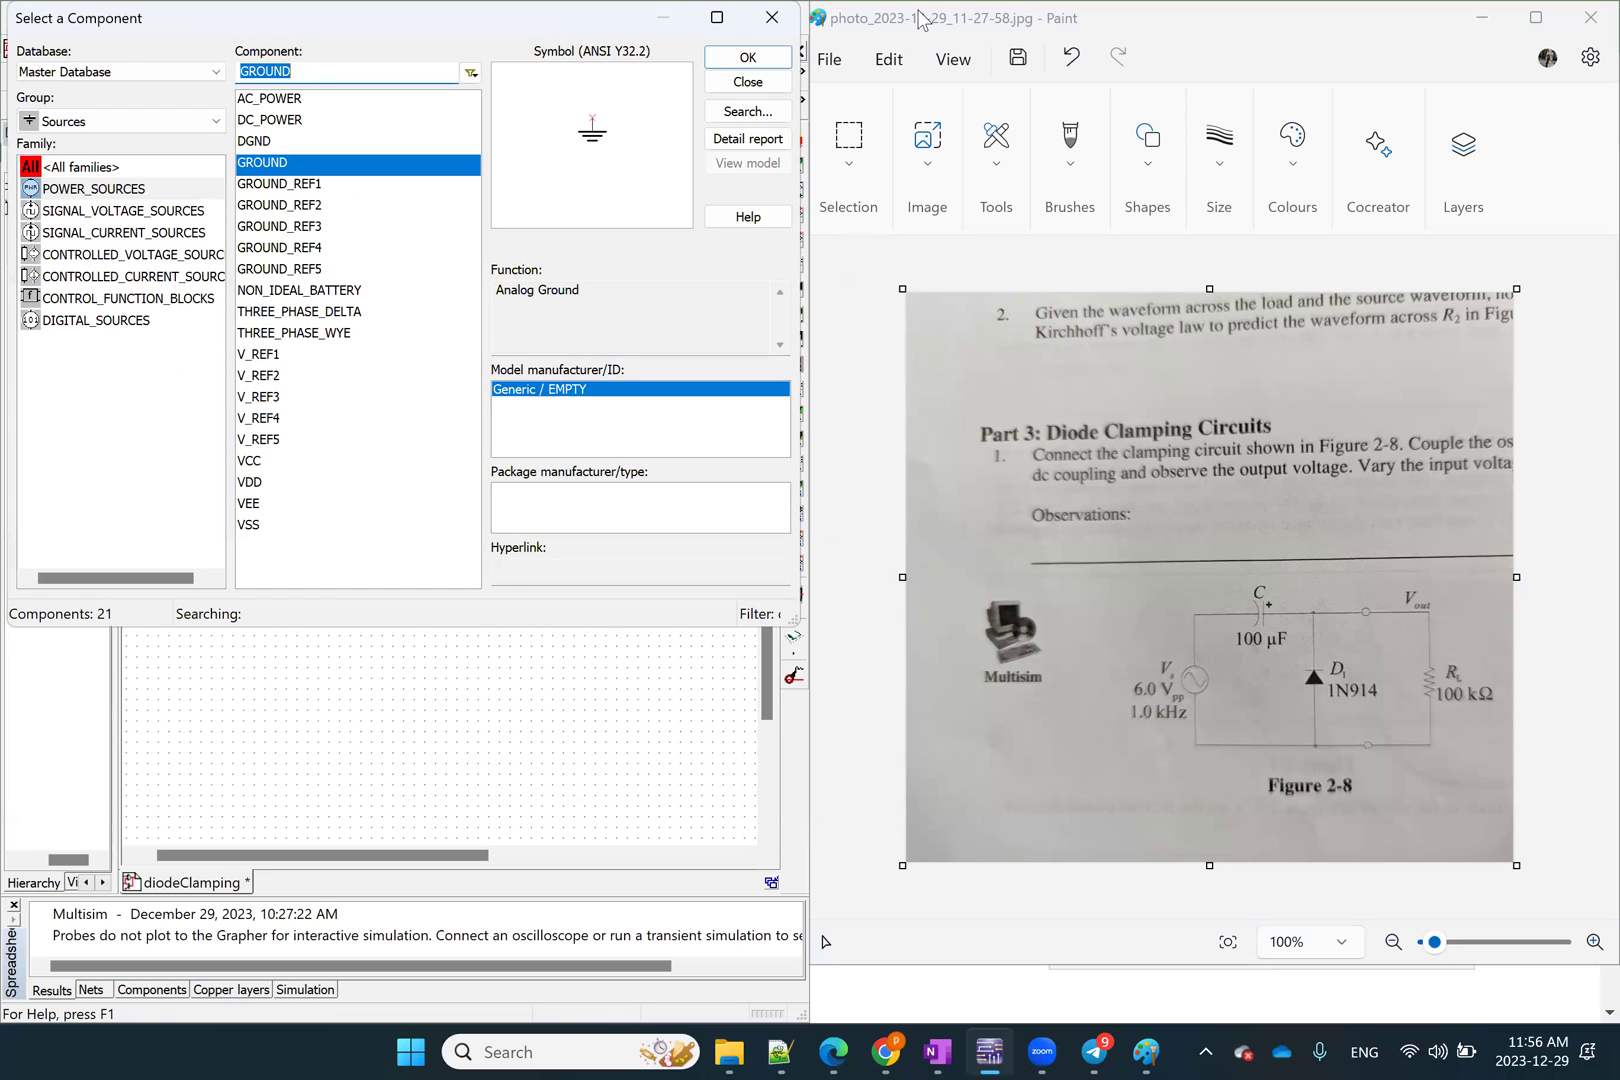
{"action": "left_click", "coordinate": [758, 82]}
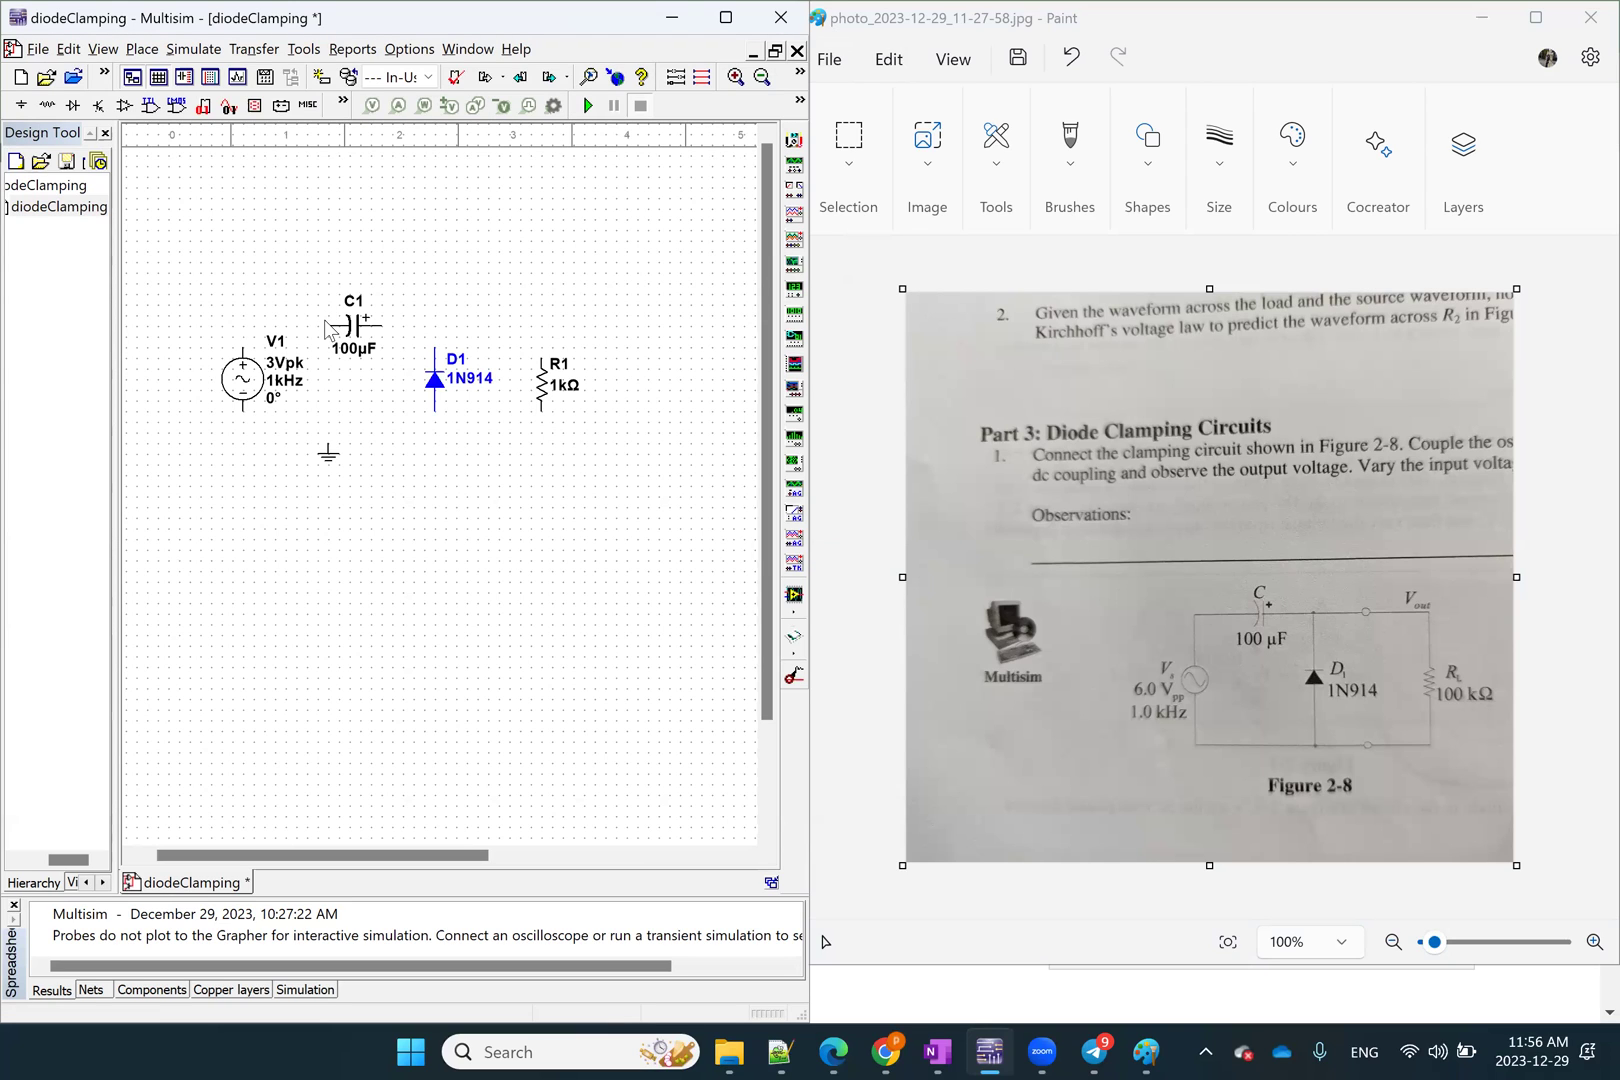
Wire V1's top to C1, C1 to D1's top, and R1's top to the C1–D1 node
{"action": "left_click", "coordinate": [329, 326]}
{"action": "left_click", "coordinate": [242, 340]}
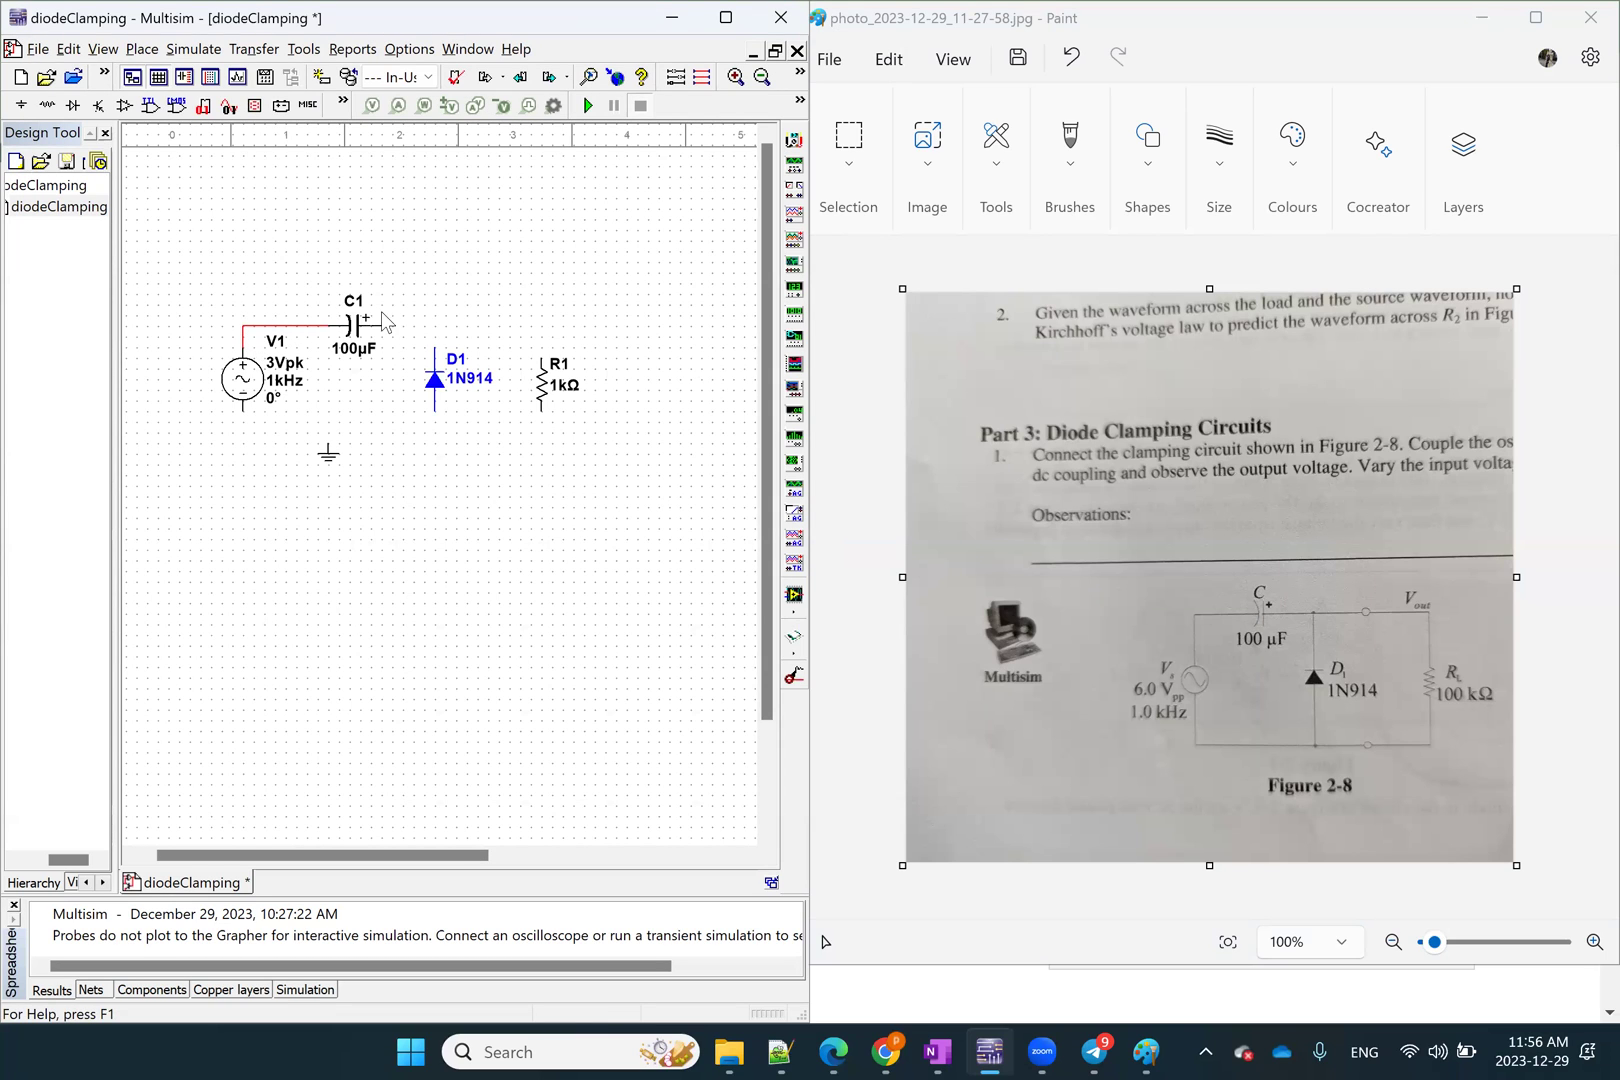
{"action": "left_click", "coordinate": [406, 326]}
{"action": "left_click", "coordinate": [435, 347]}
{"action": "left_click", "coordinate": [537, 355]}
{"action": "left_click", "coordinate": [435, 326]}
Tie the bottoms of R1, D1 and V1 to ground and save the design
{"action": "left_click", "coordinate": [542, 409]}
{"action": "left_click", "coordinate": [328, 446]}
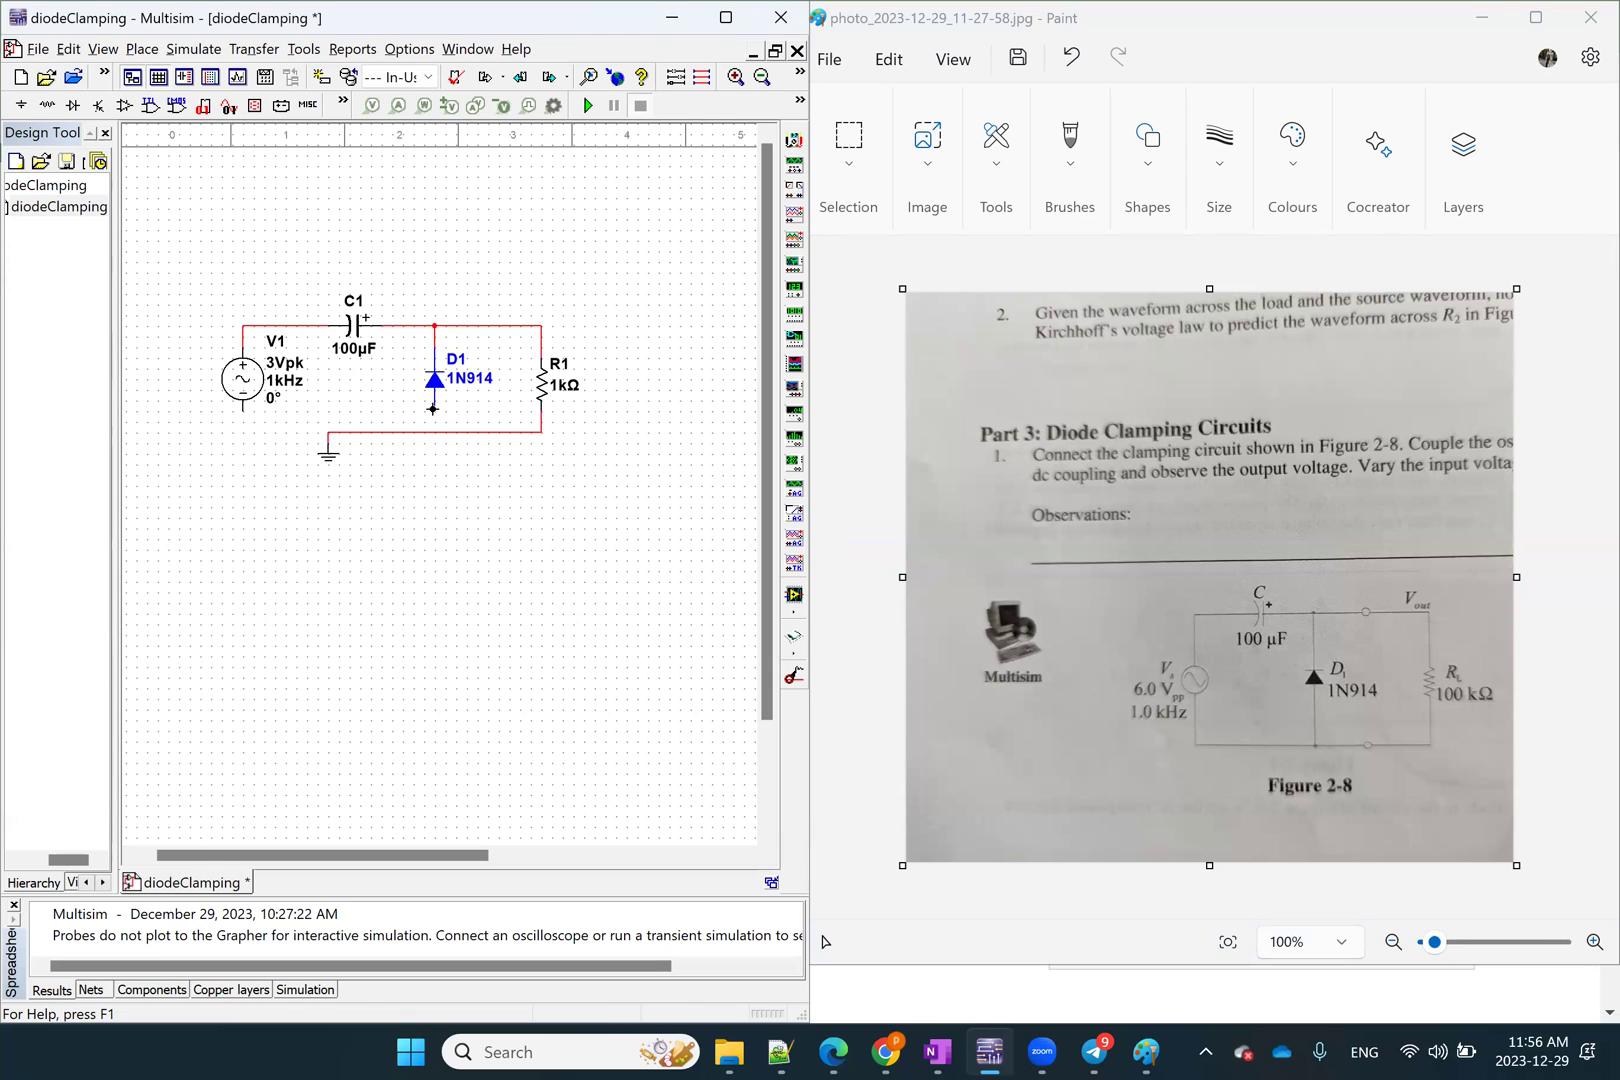
{"action": "left_click", "coordinate": [433, 409]}
{"action": "left_click", "coordinate": [435, 430]}
{"action": "left_click", "coordinate": [241, 410]}
{"action": "left_click", "coordinate": [328, 447]}
{"action": "key", "text": "ctrl+s"}
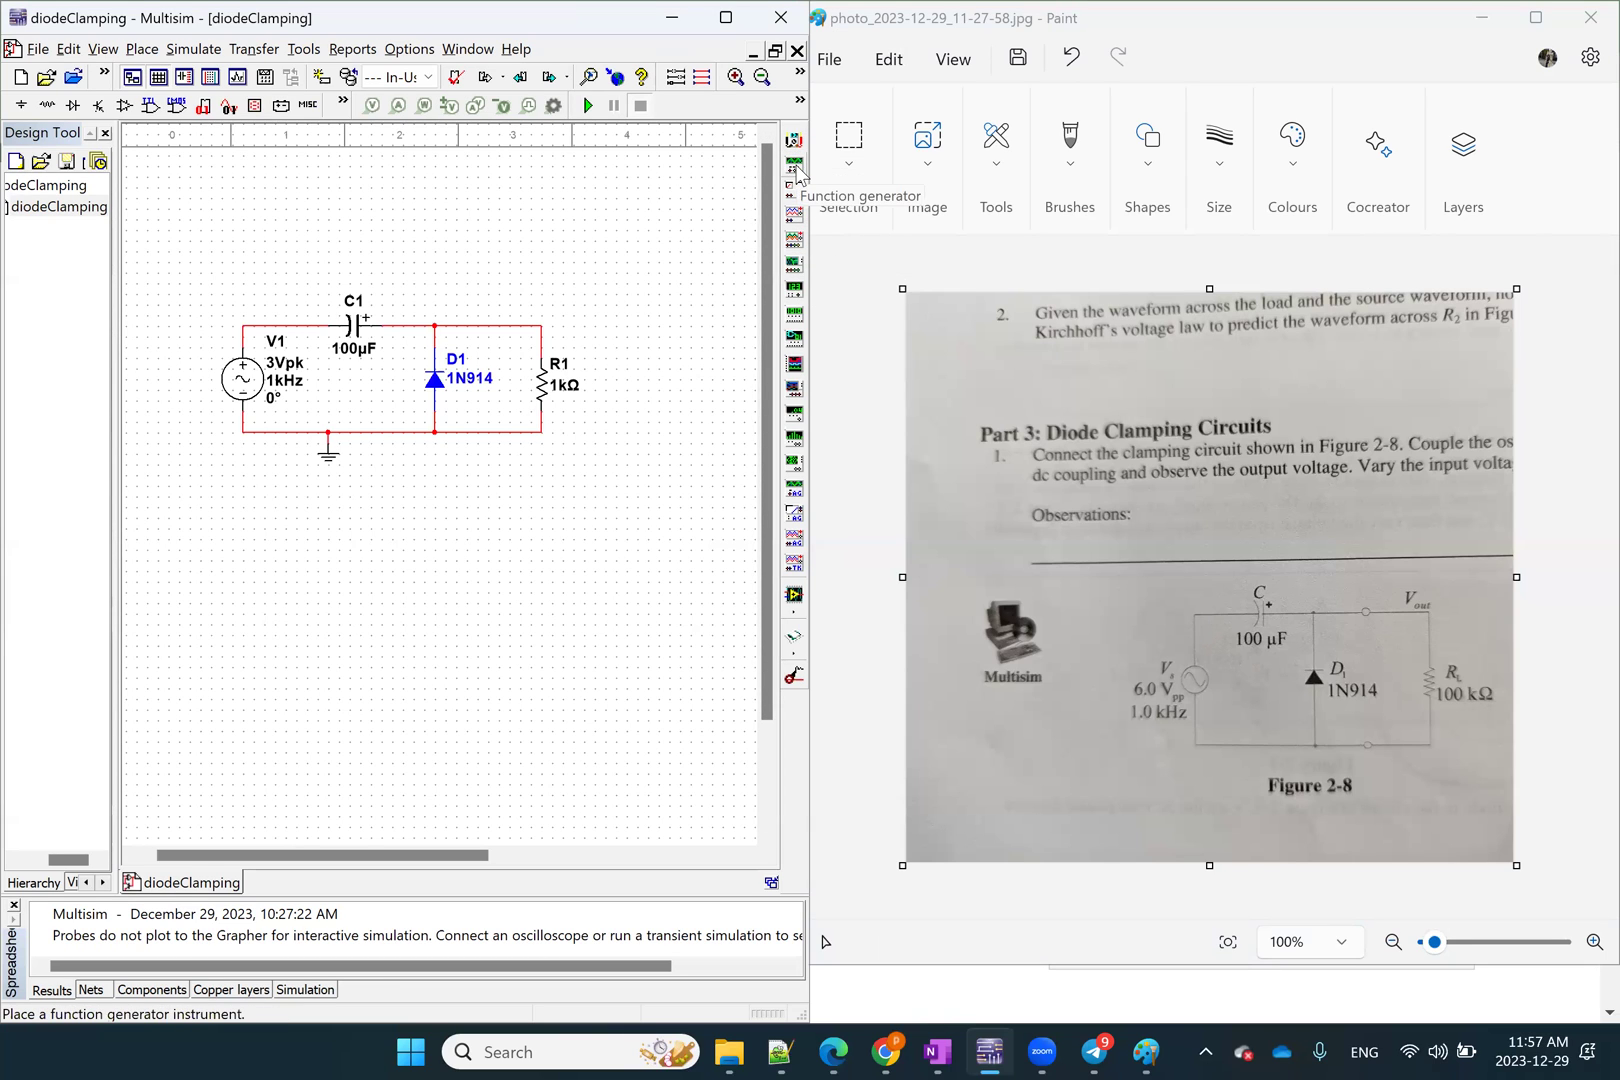
Place oscilloscope XSC1 above the circuit, channel A to V1's top, B to the C1–D1 node
{"action": "left_click", "coordinate": [794, 217]}
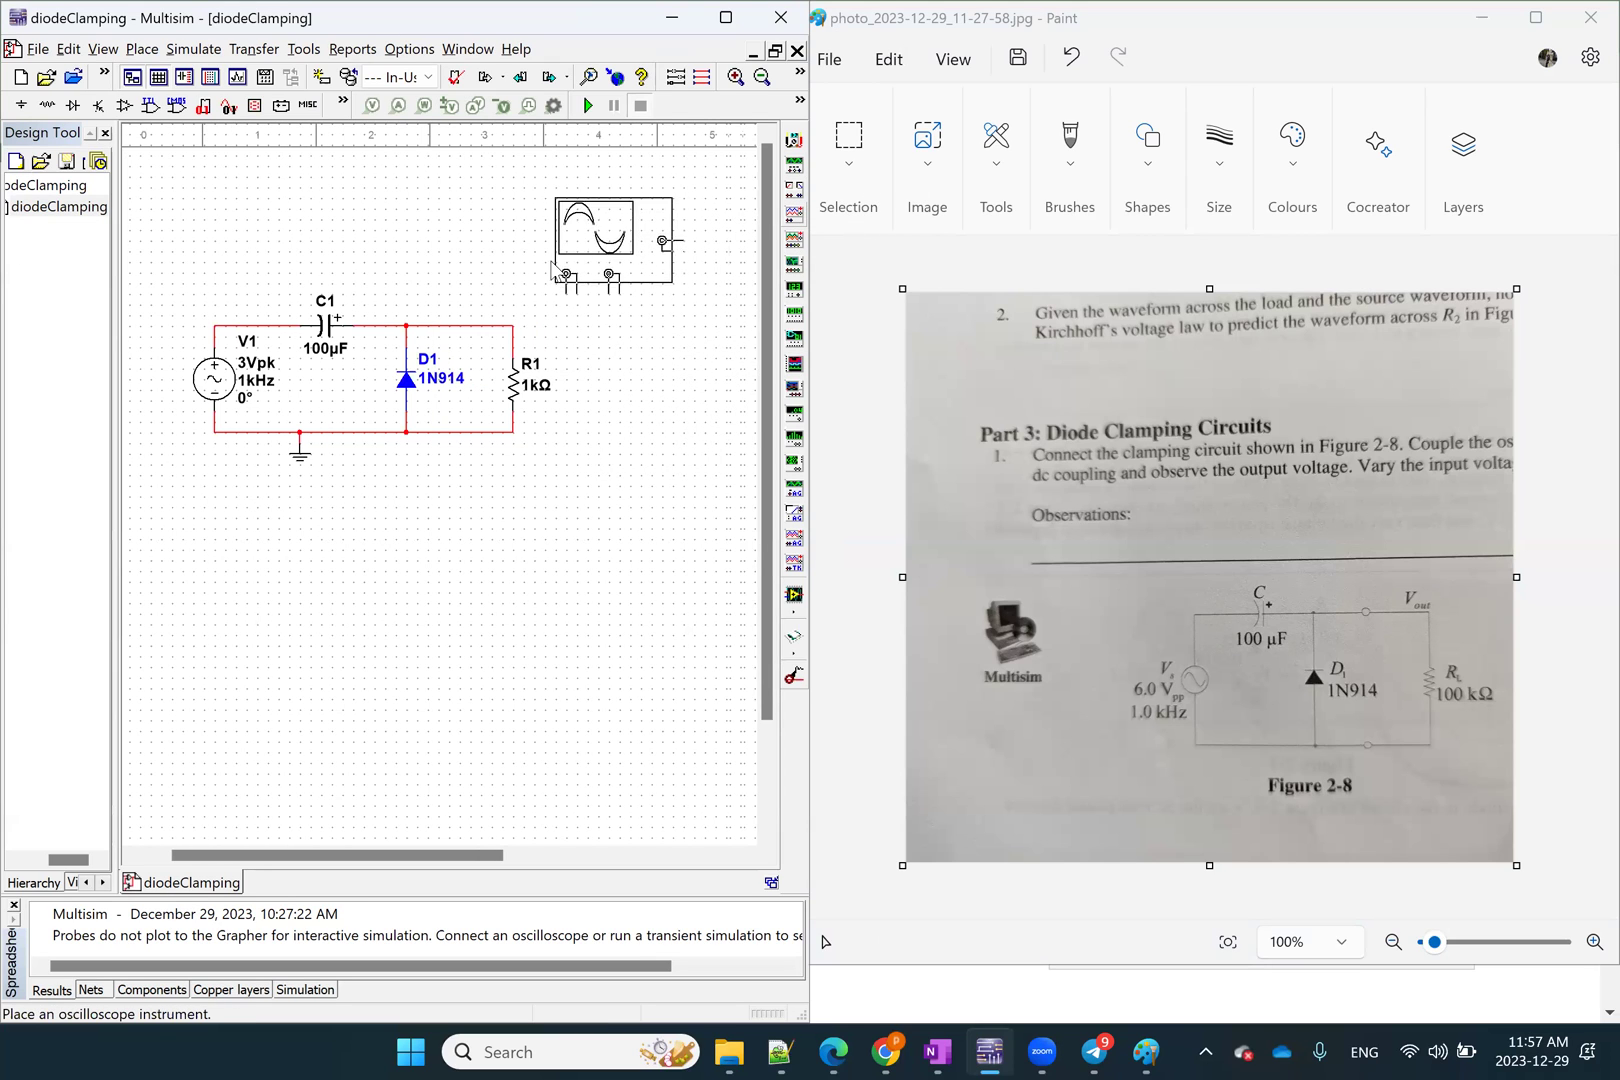
{"action": "key", "text": "Escape"}
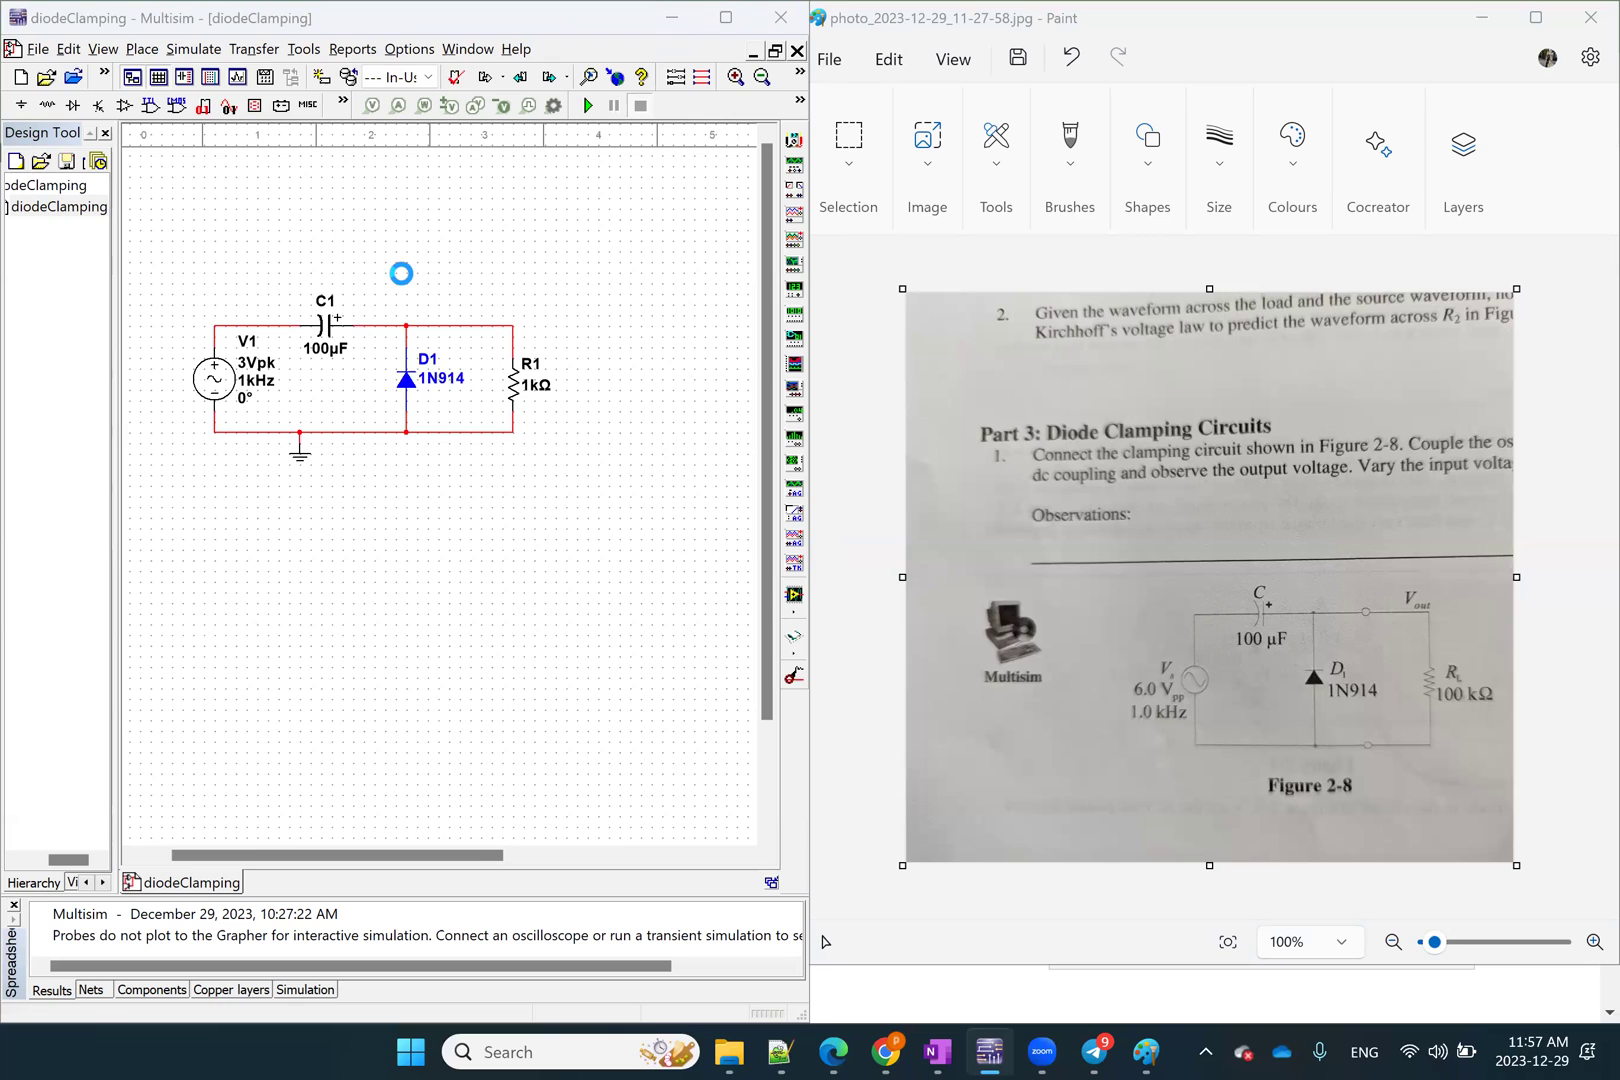
{"action": "left_click", "coordinate": [402, 273]}
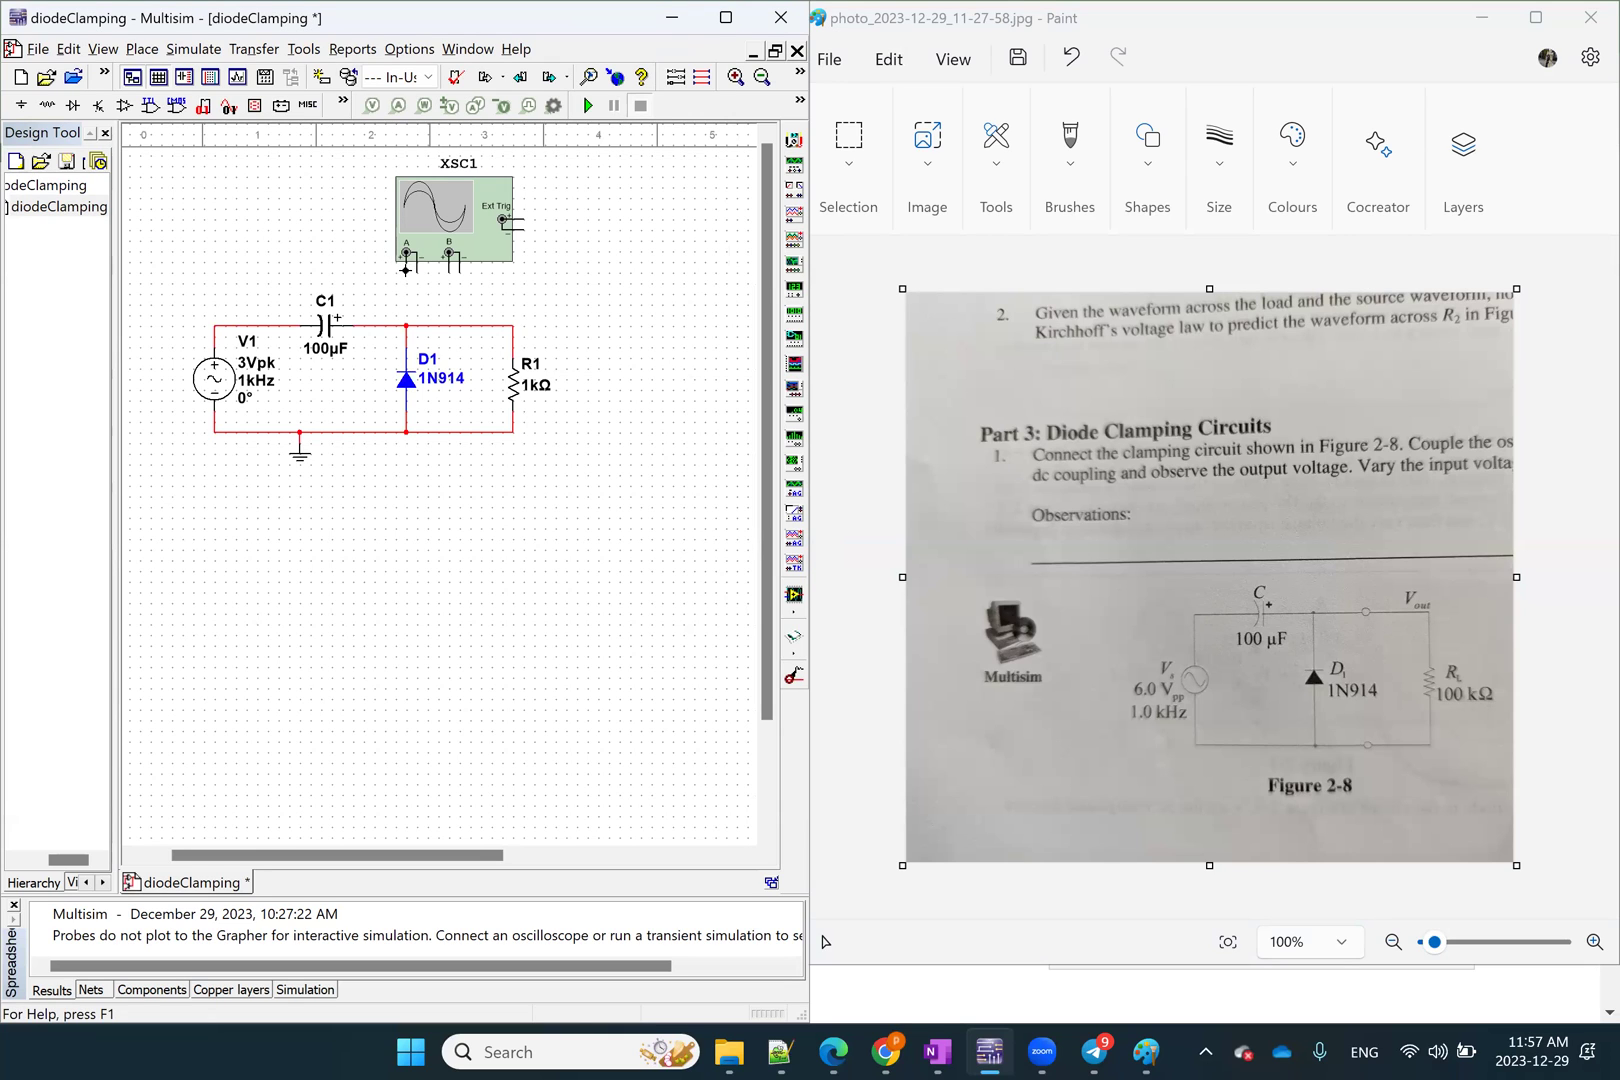
{"action": "left_click", "coordinate": [405, 268]}
{"action": "left_click", "coordinate": [212, 326]}
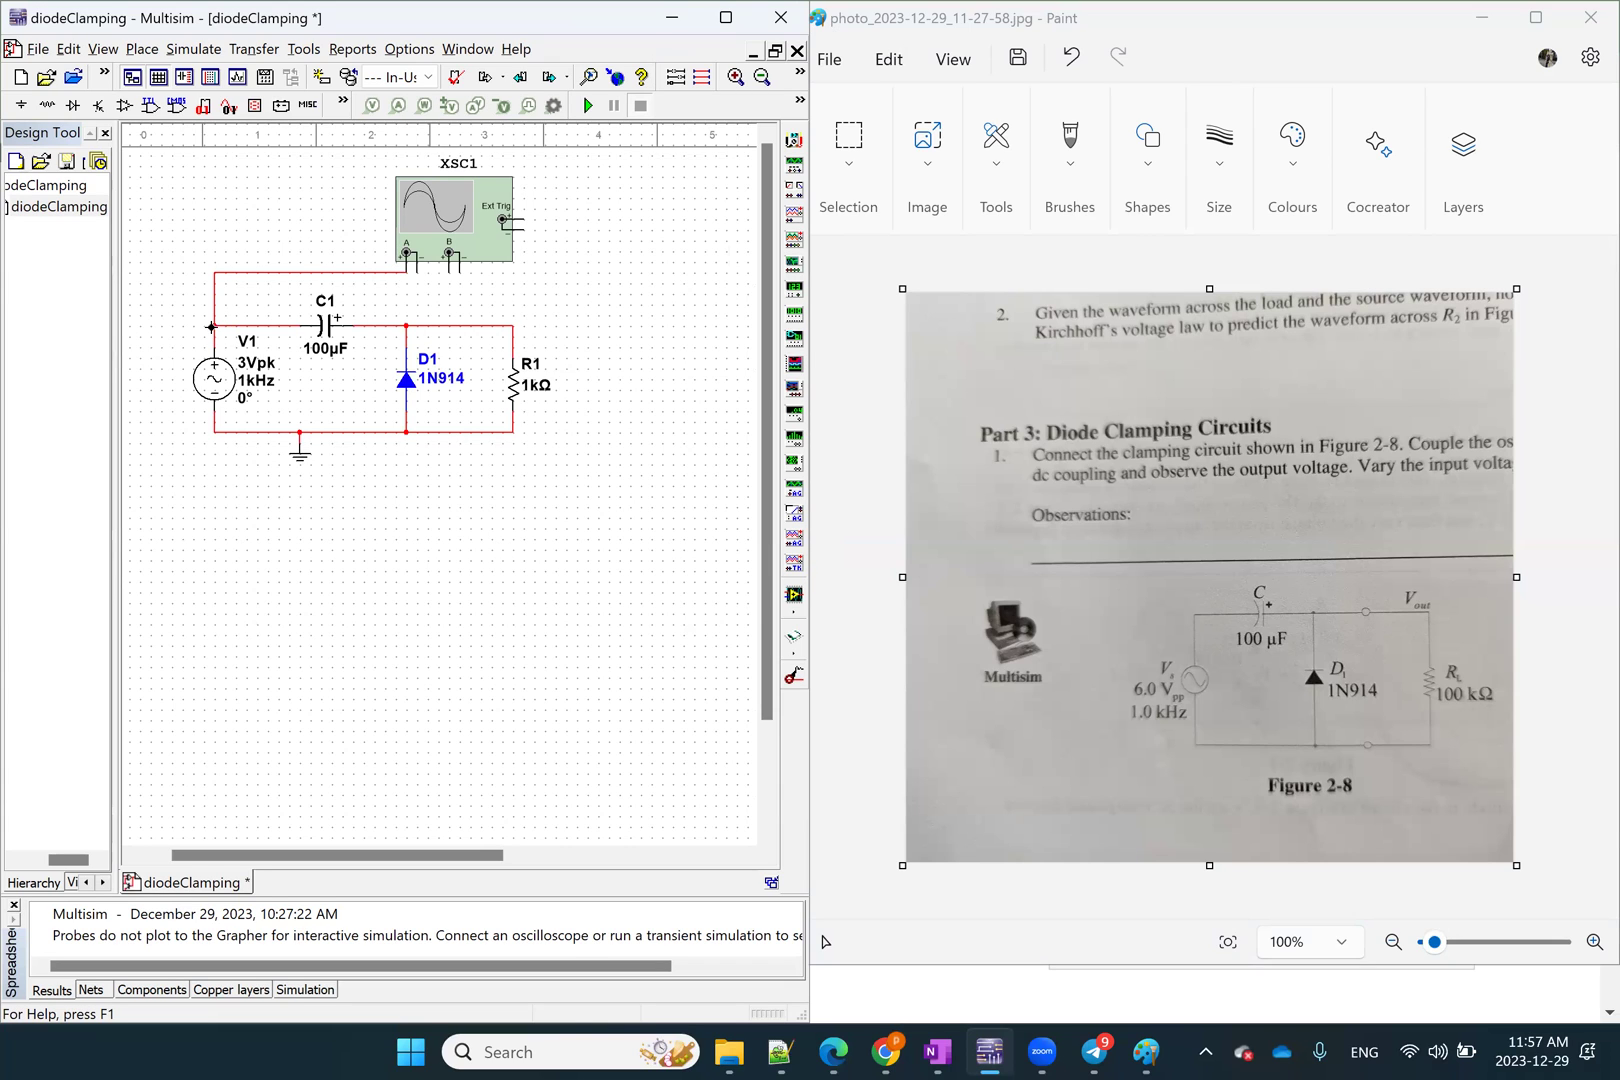
{"action": "left_click", "coordinate": [448, 268]}
{"action": "left_click", "coordinate": [454, 326]}
Paste ground symbols onto both scope minus terminals and save the circuit
{"action": "left_click", "coordinate": [312, 466]}
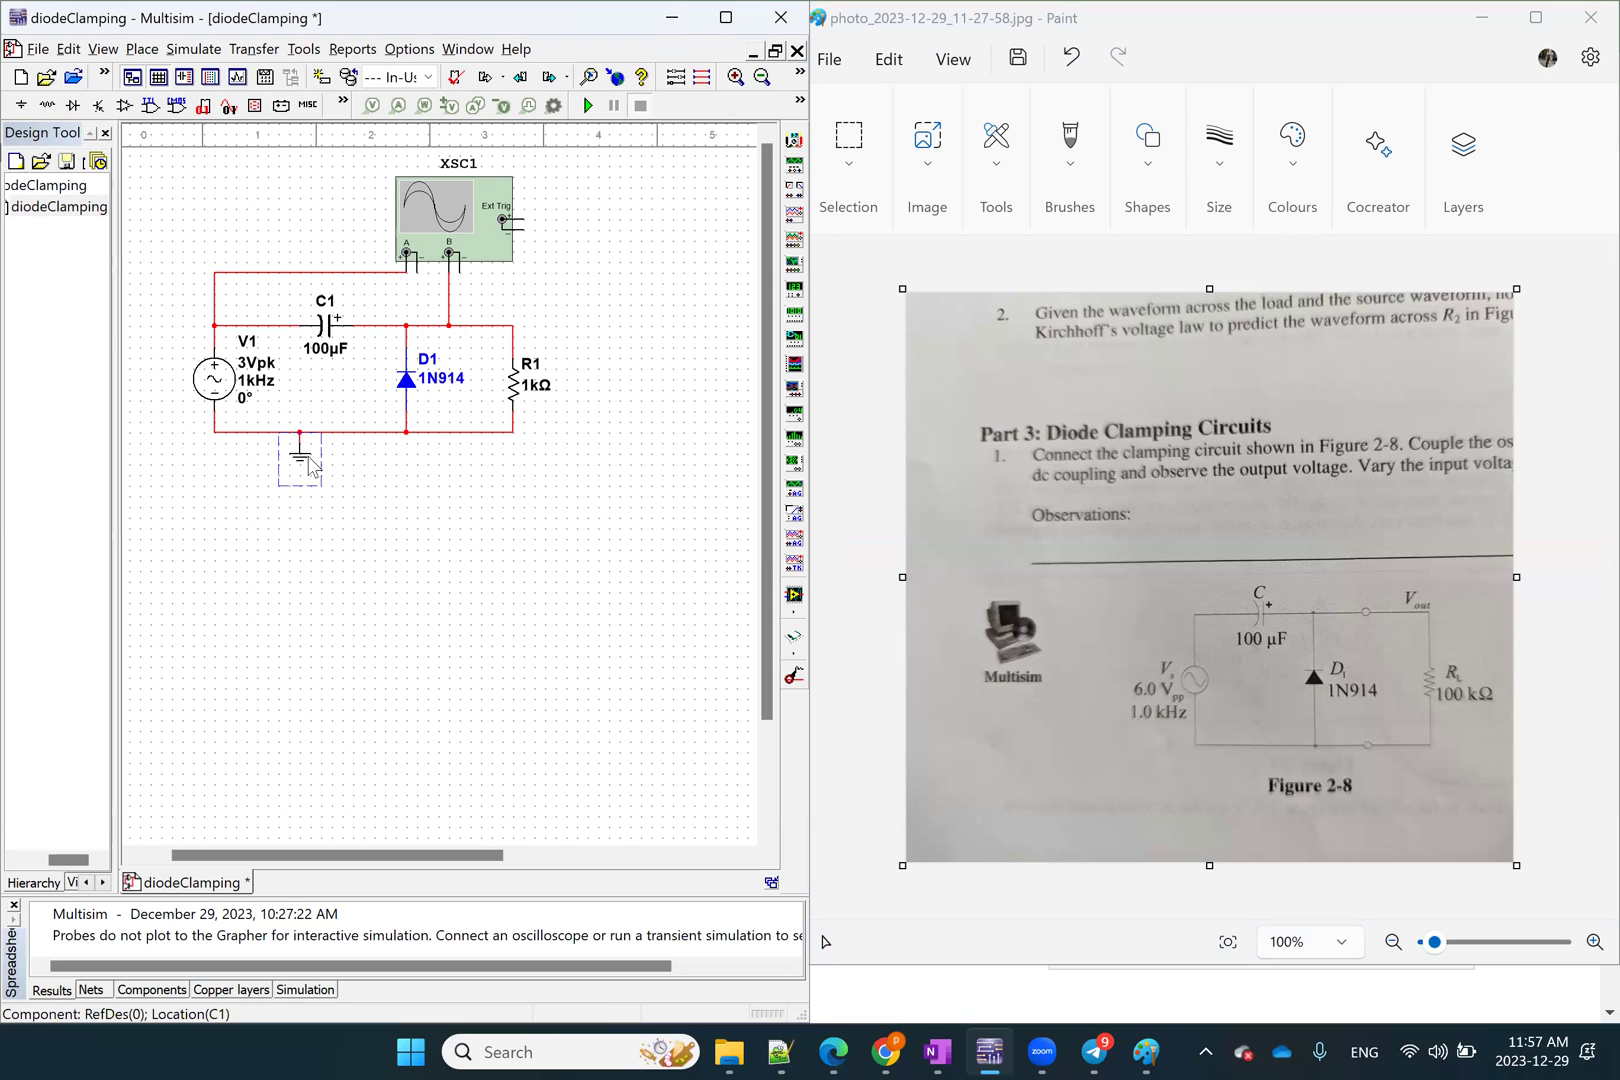
{"action": "left_click", "coordinate": [535, 292]}
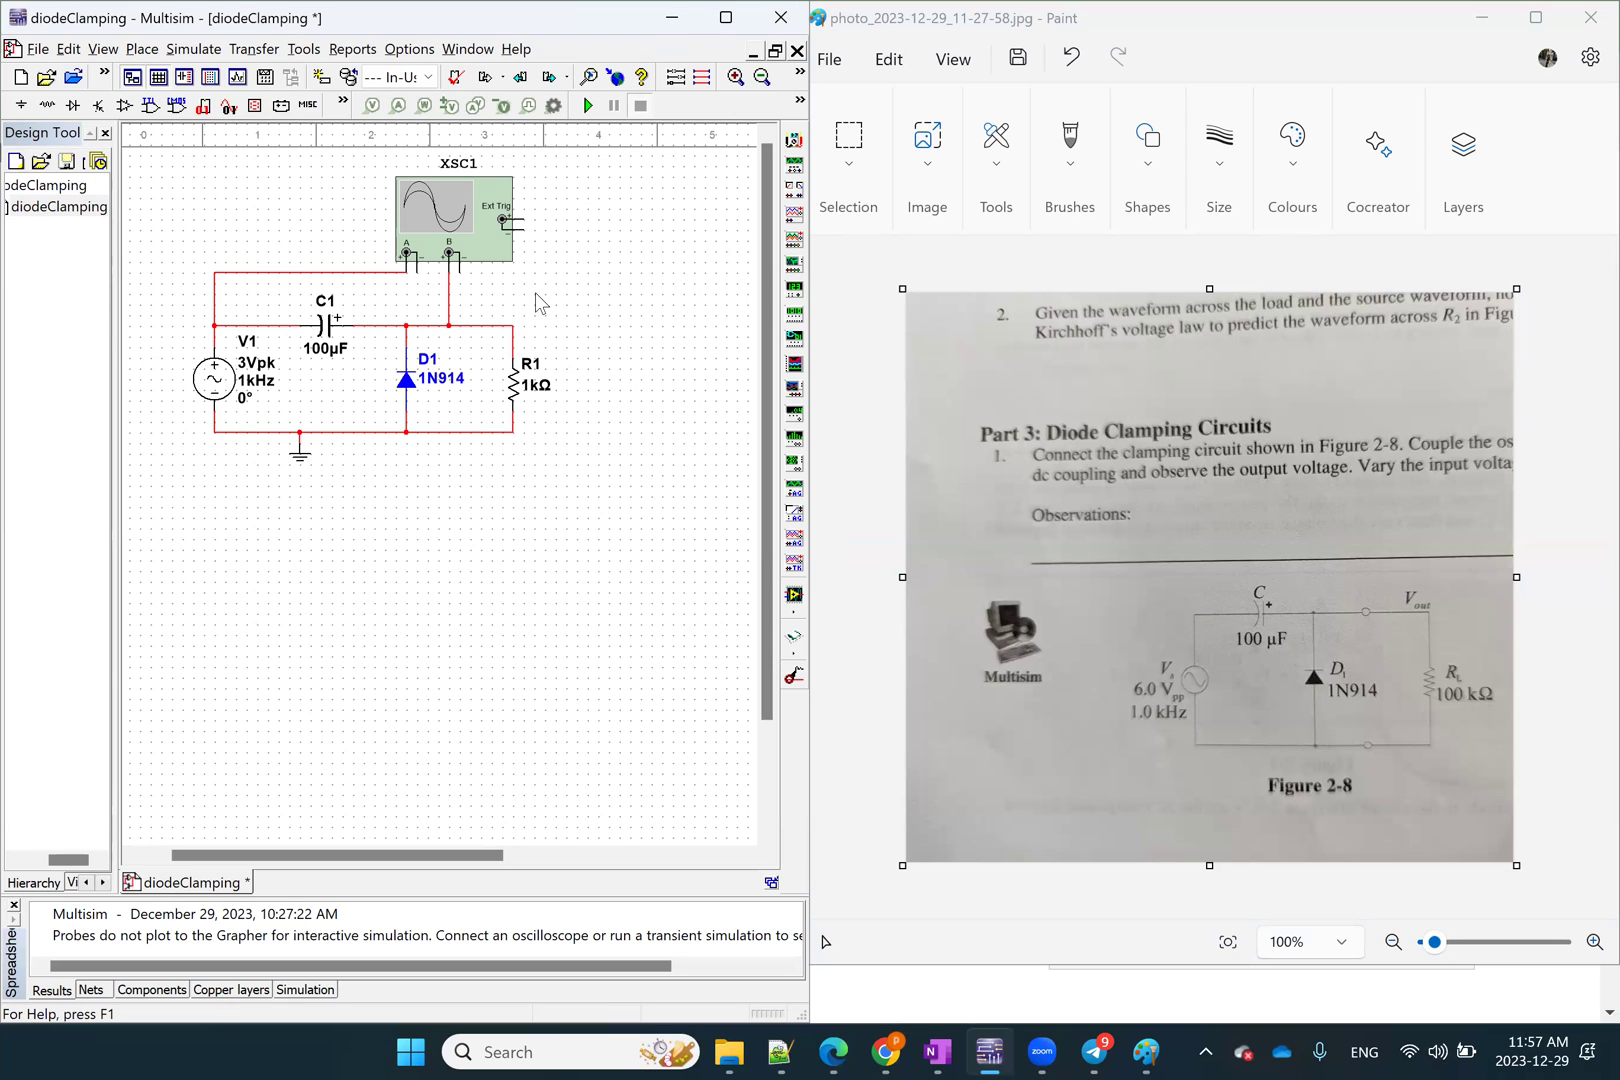
{"action": "key", "text": "ctrl+v"}
{"action": "left_click", "coordinate": [455, 285]}
{"action": "left_click", "coordinate": [428, 273]}
{"action": "key", "text": "ctrl+s"}
Zoom out to see the whole sheet and start the clamper's interactive simulation
{"action": "scroll", "coordinate": [619, 254], "scroll_direction": "up", "scroll_amount": 3}
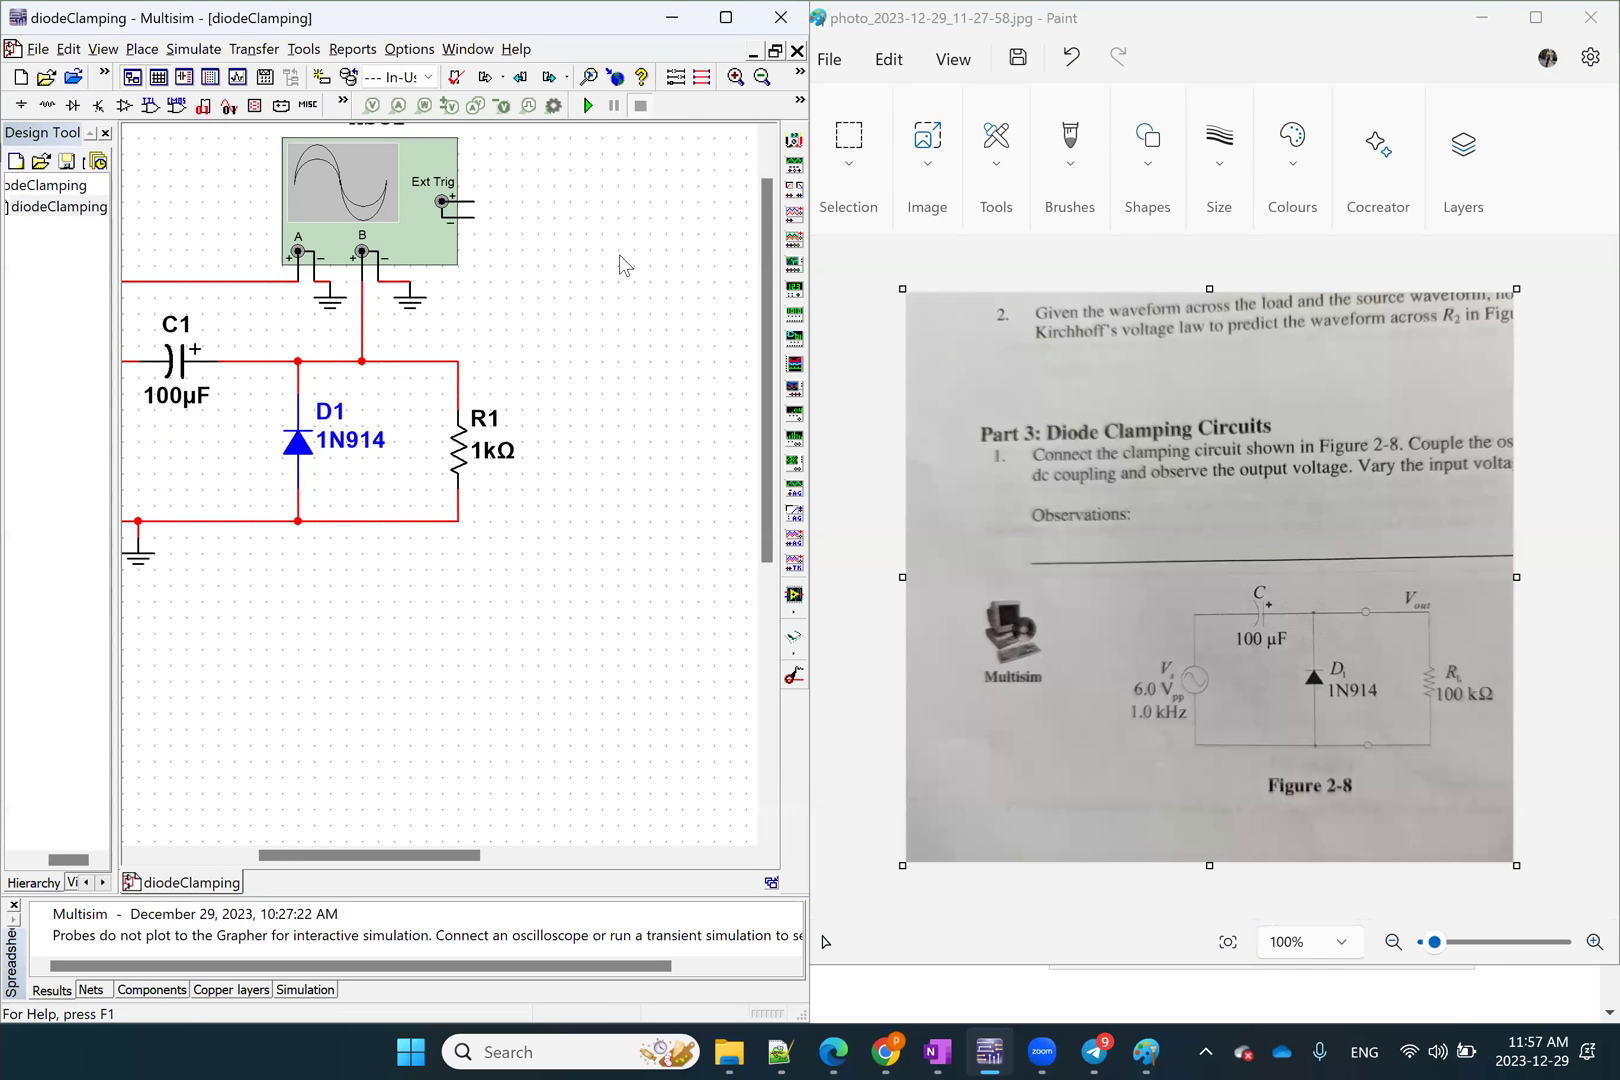
{"action": "scroll", "coordinate": [619, 254], "scroll_direction": "down", "scroll_amount": 3}
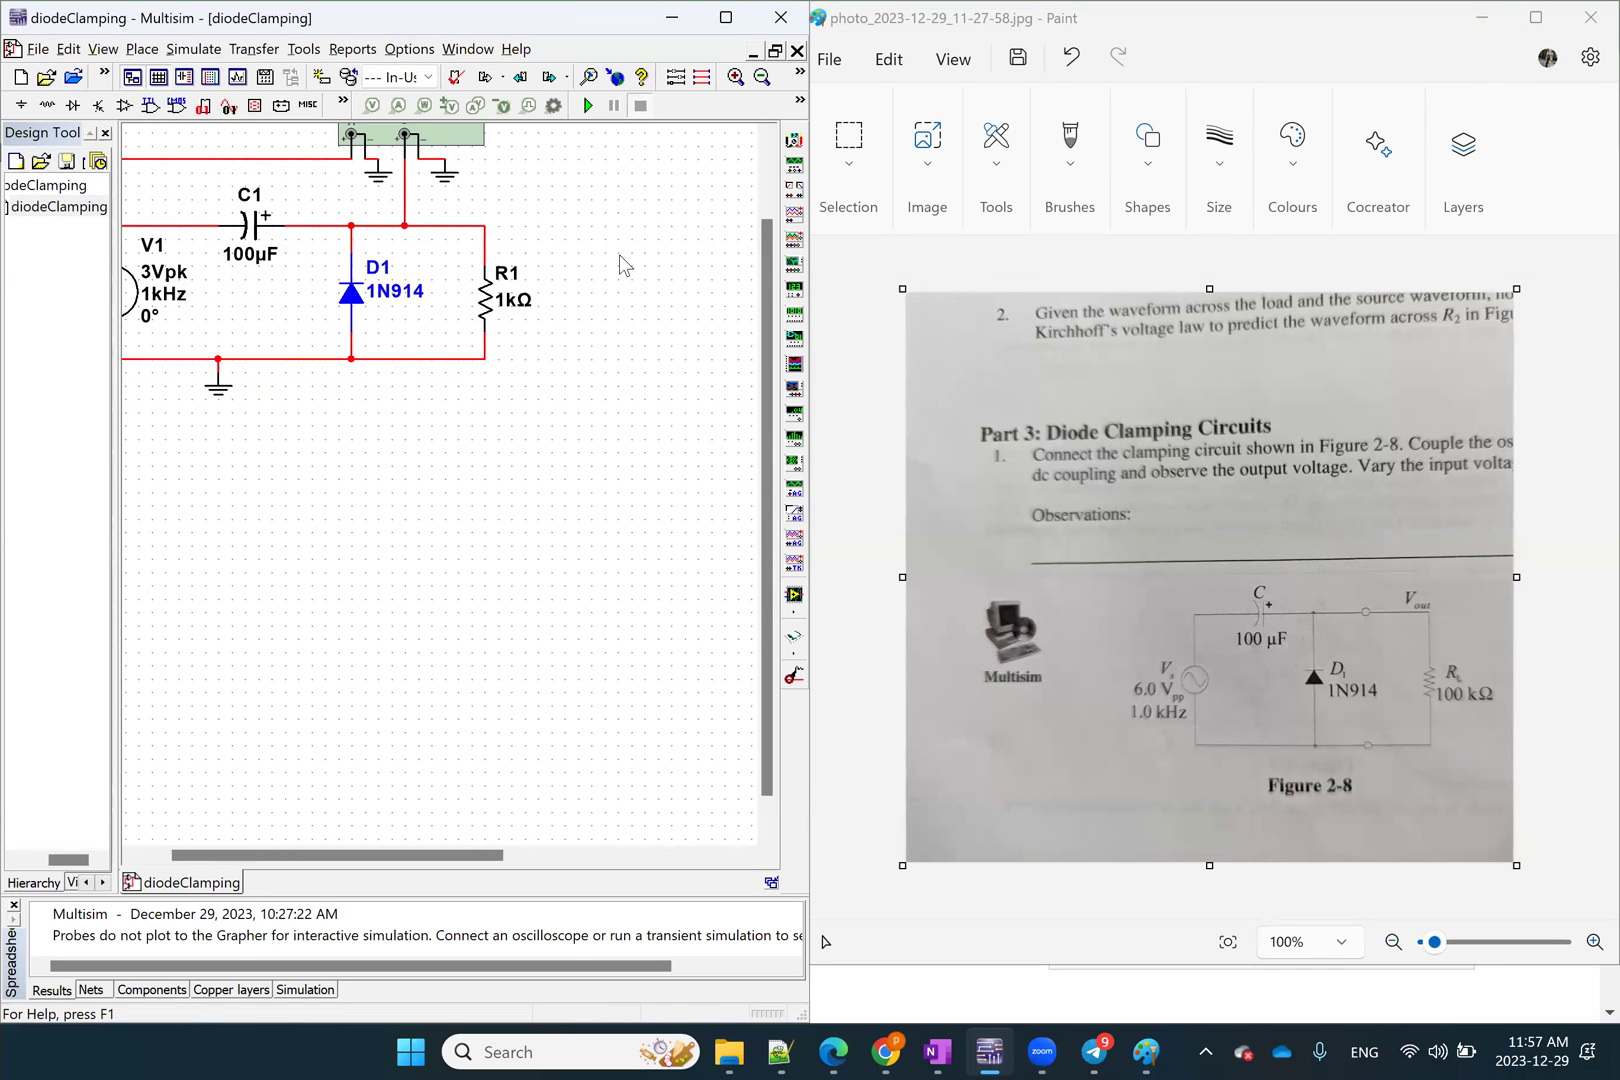
{"action": "scroll", "coordinate": [619, 254], "scroll_direction": "down", "scroll_amount": 2}
{"action": "left_click_drag", "start_coordinate": [766, 224], "coordinate": [766, 154]}
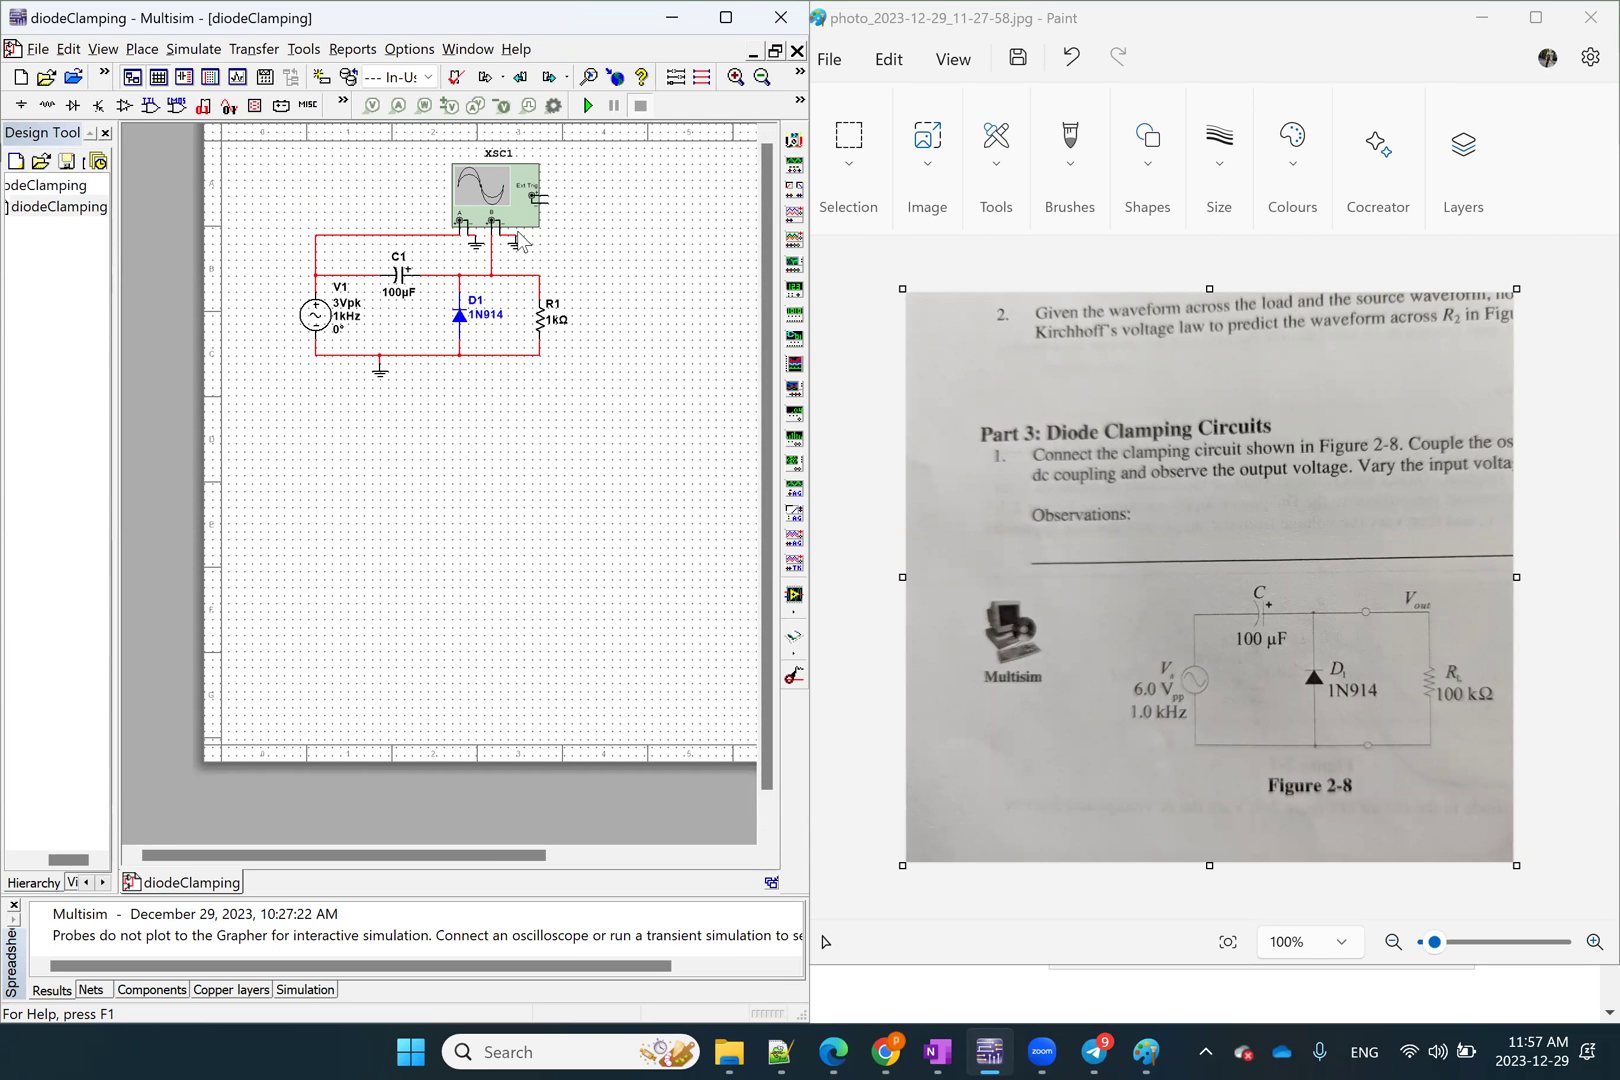
{"action": "scroll", "coordinate": [519, 238], "scroll_direction": "down", "scroll_amount": 1}
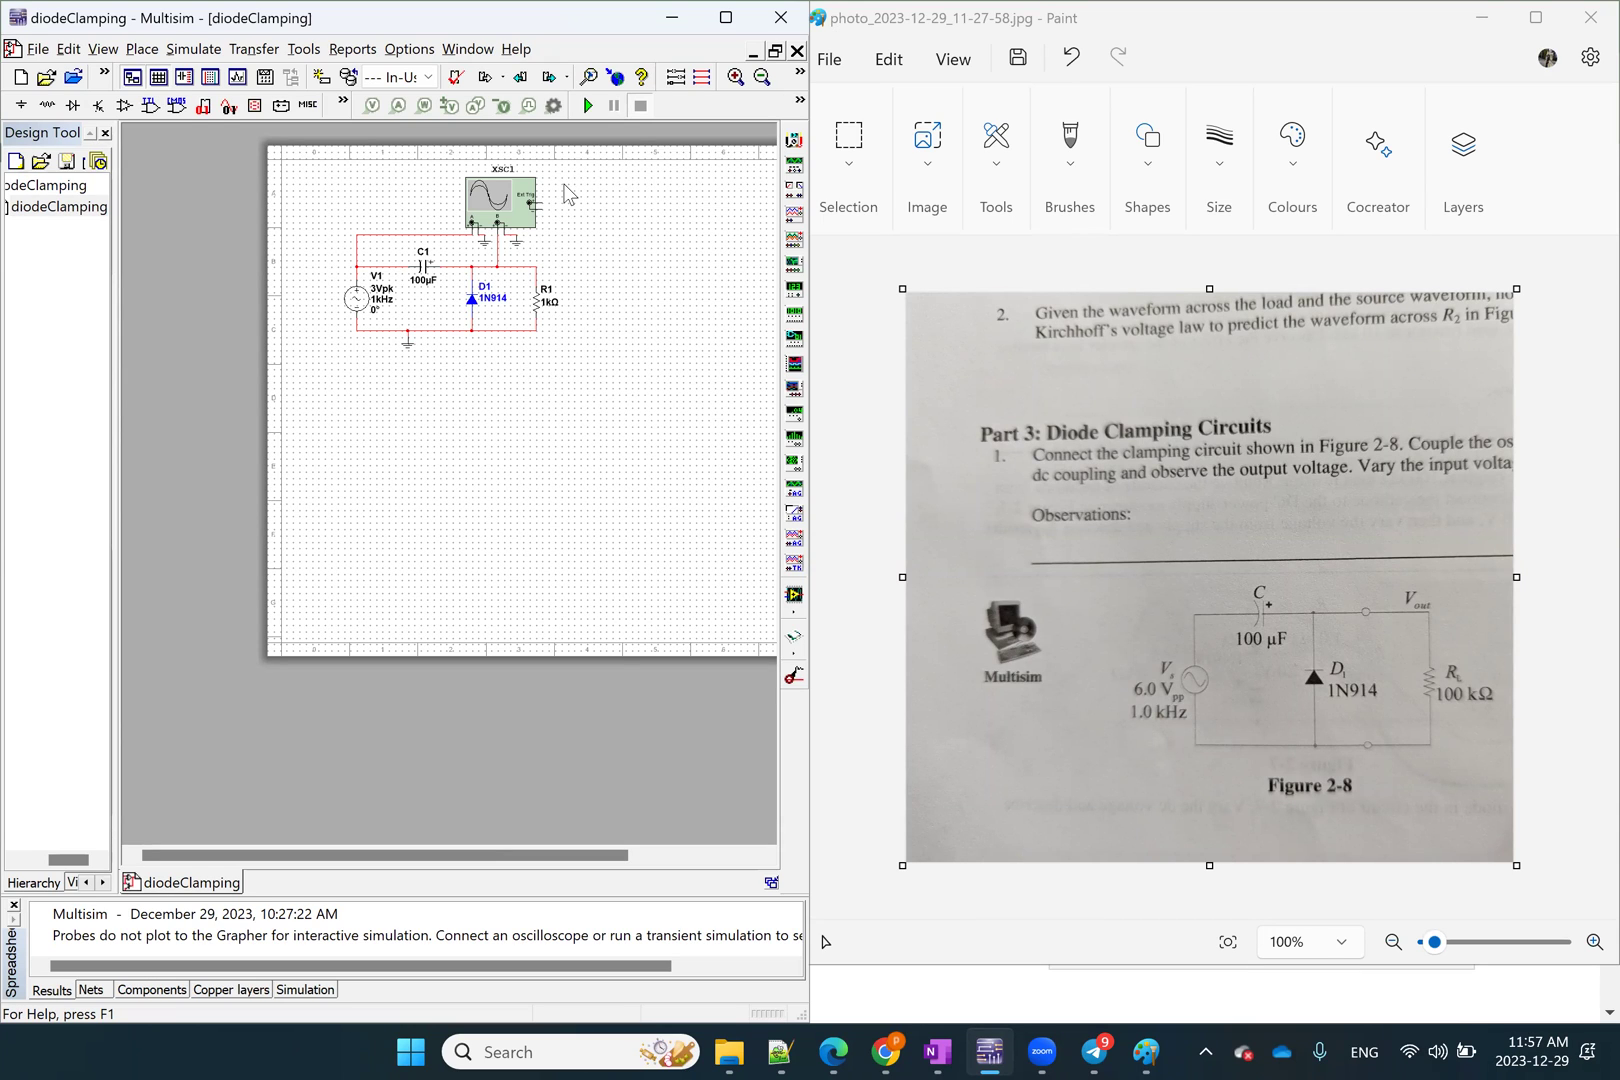
{"action": "left_click", "coordinate": [590, 110]}
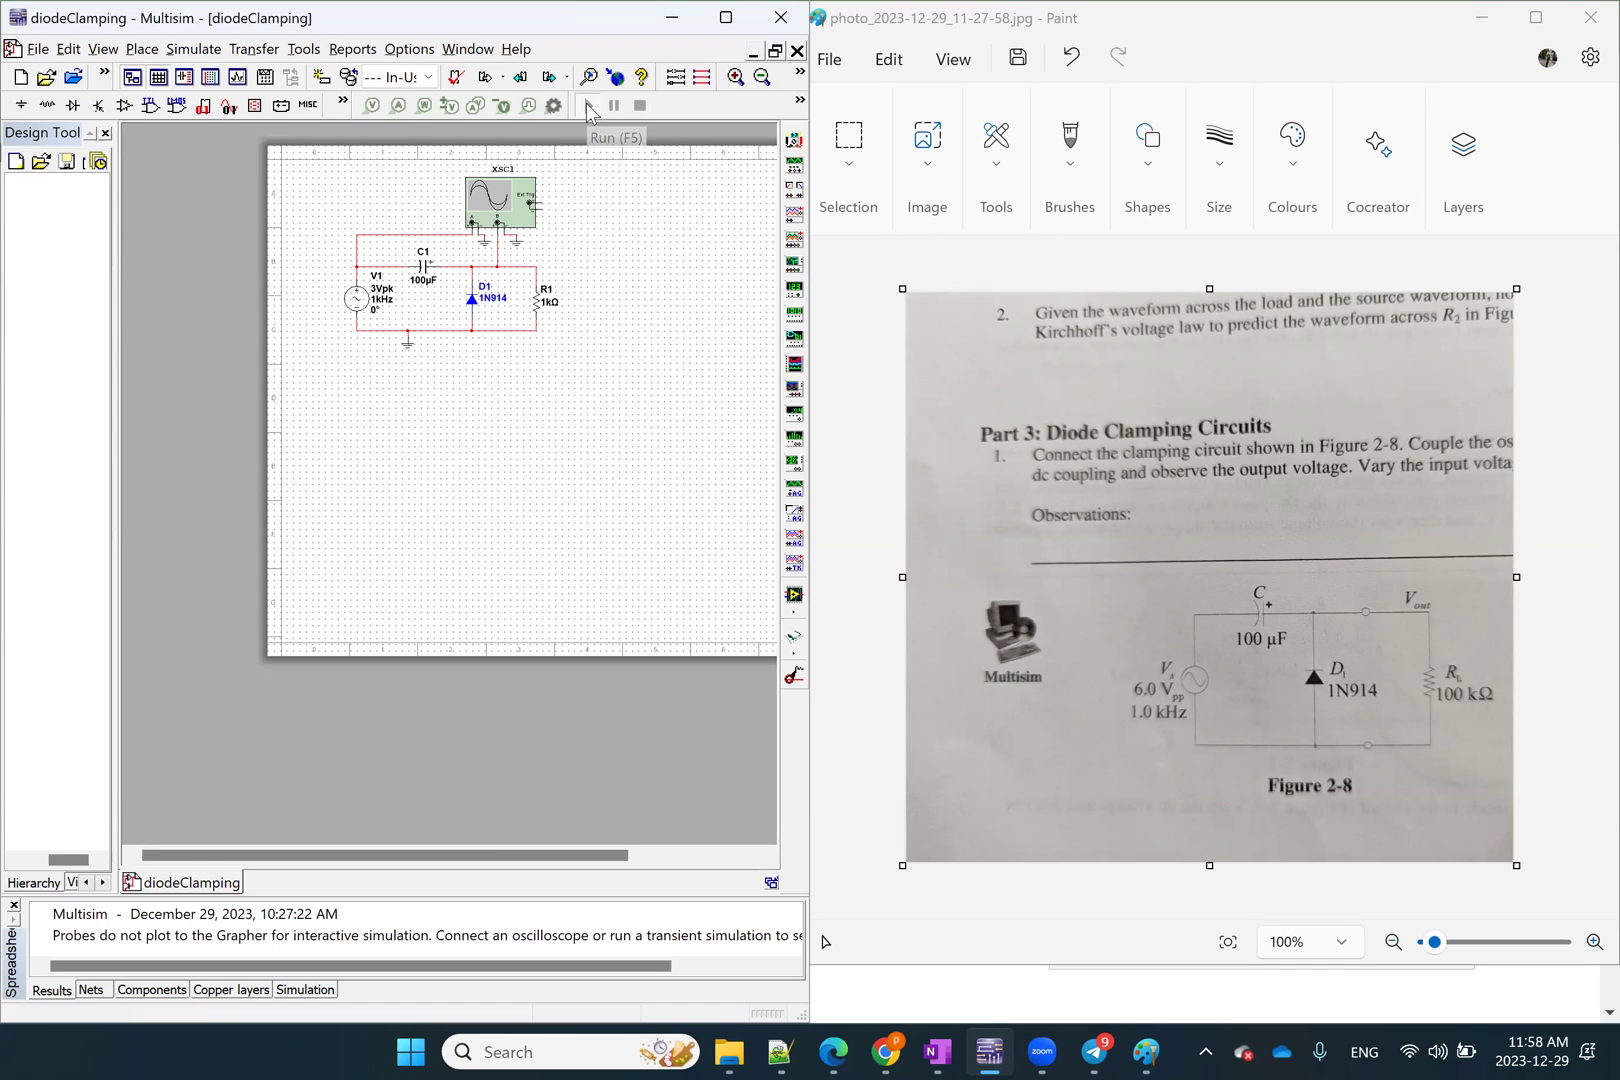
Open the XSC1 oscilloscope window and lower its timebase from 10 to 2 ms/Div
{"action": "double_click", "coordinate": [512, 212]}
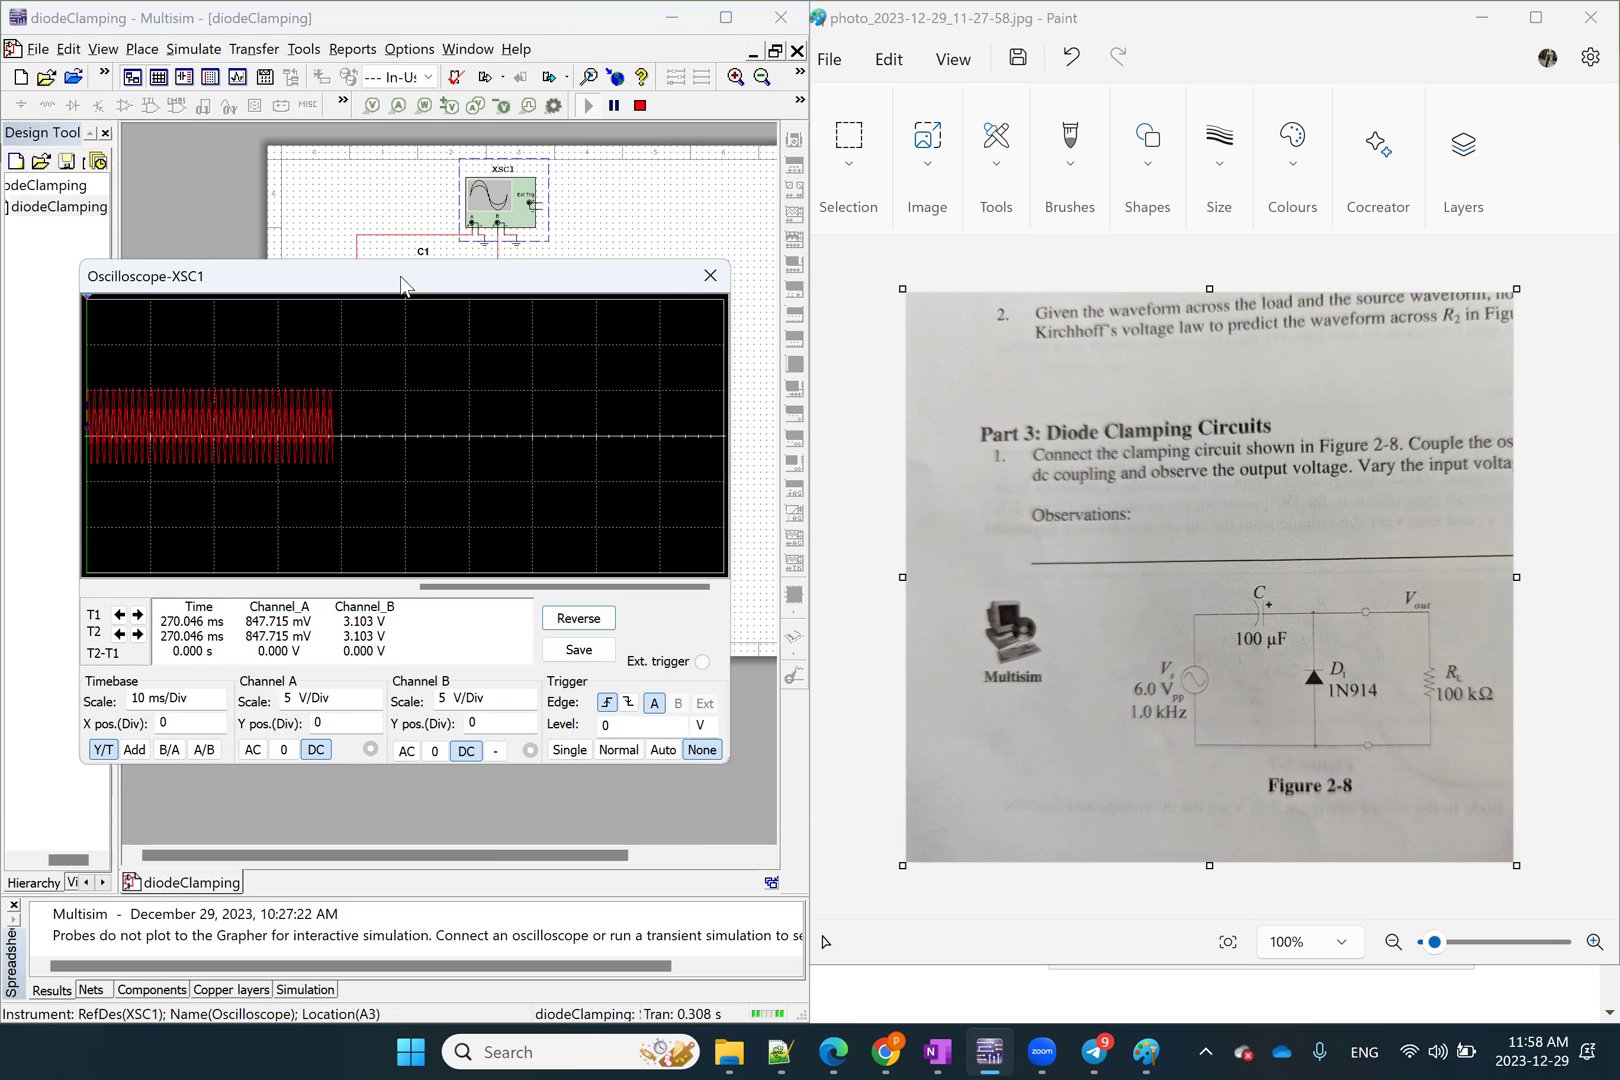
{"action": "left_click_drag", "start_coordinate": [401, 285], "coordinate": [477, 187]}
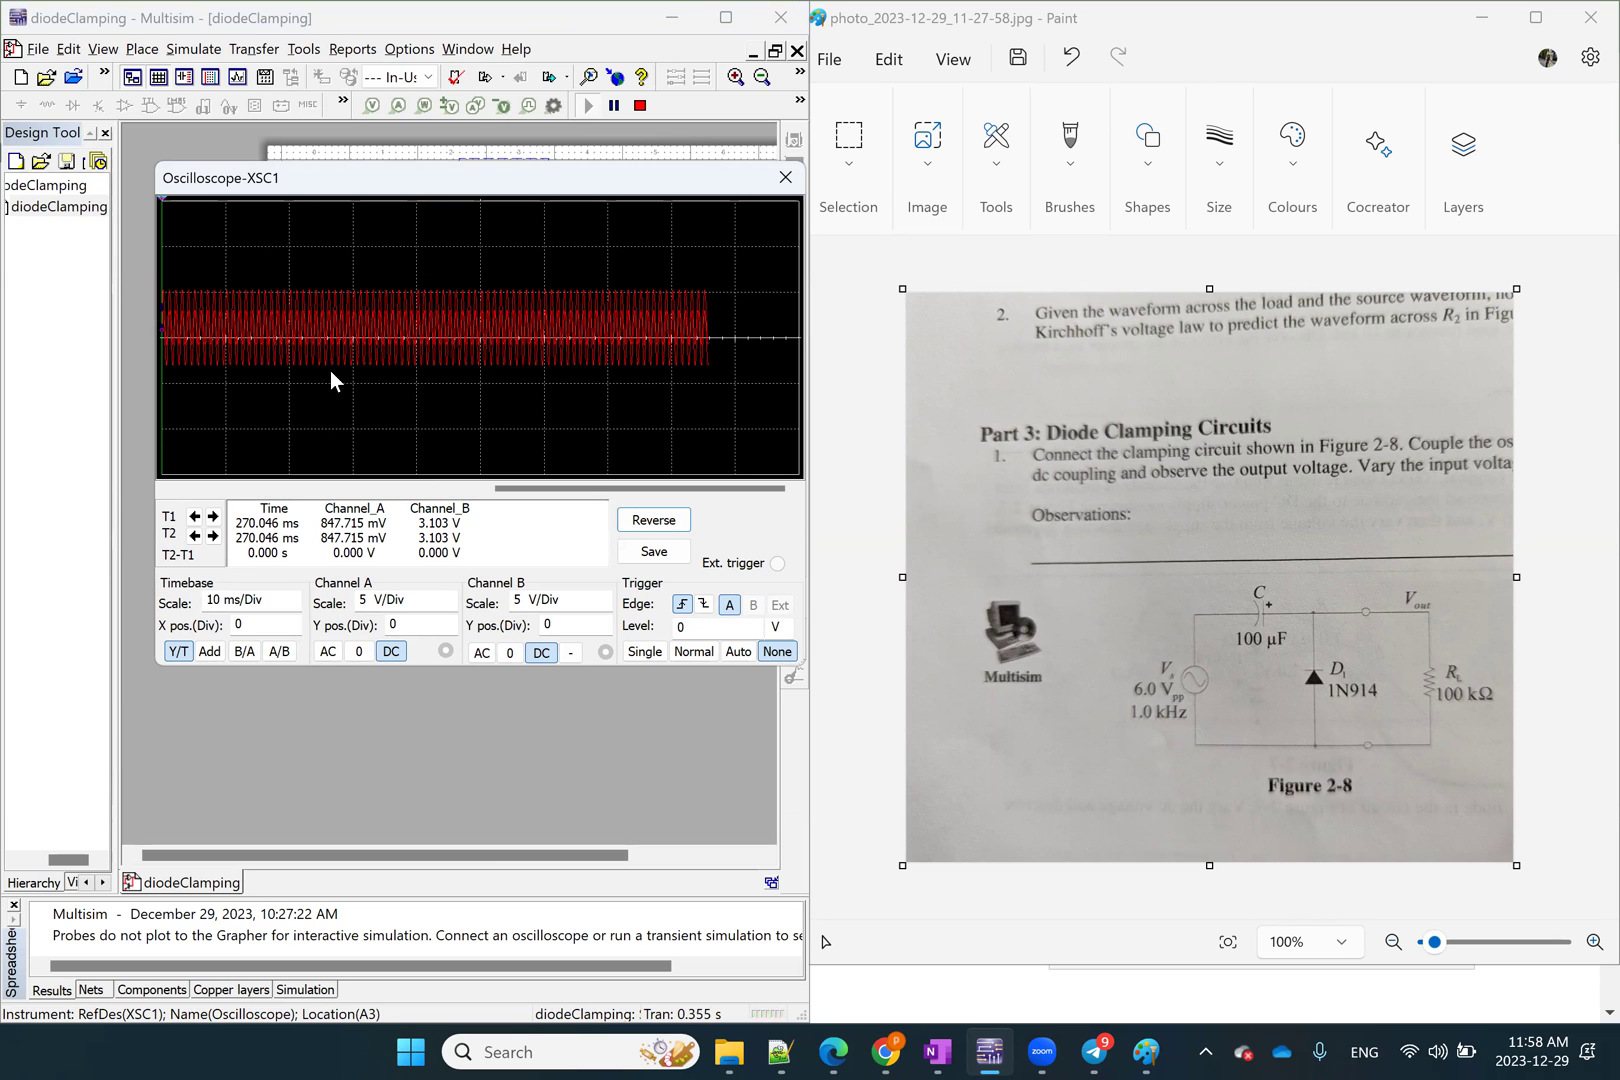
{"action": "left_click", "coordinate": [293, 603]}
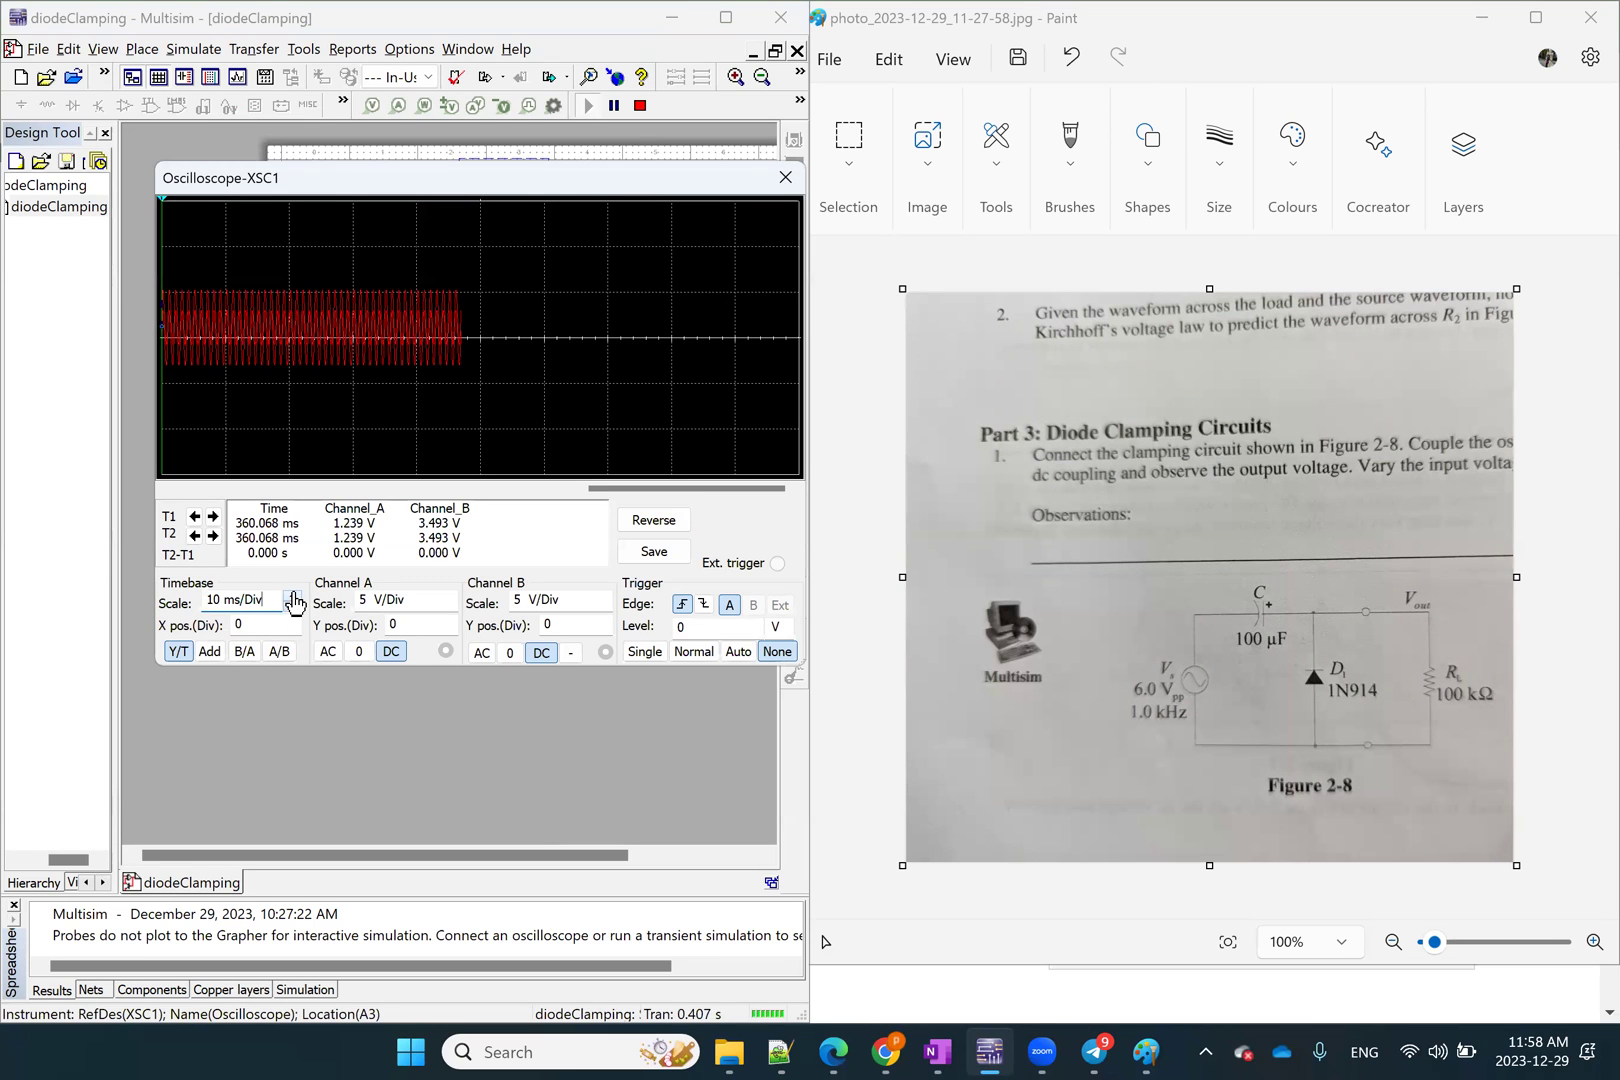
{"action": "left_click", "coordinate": [293, 610]}
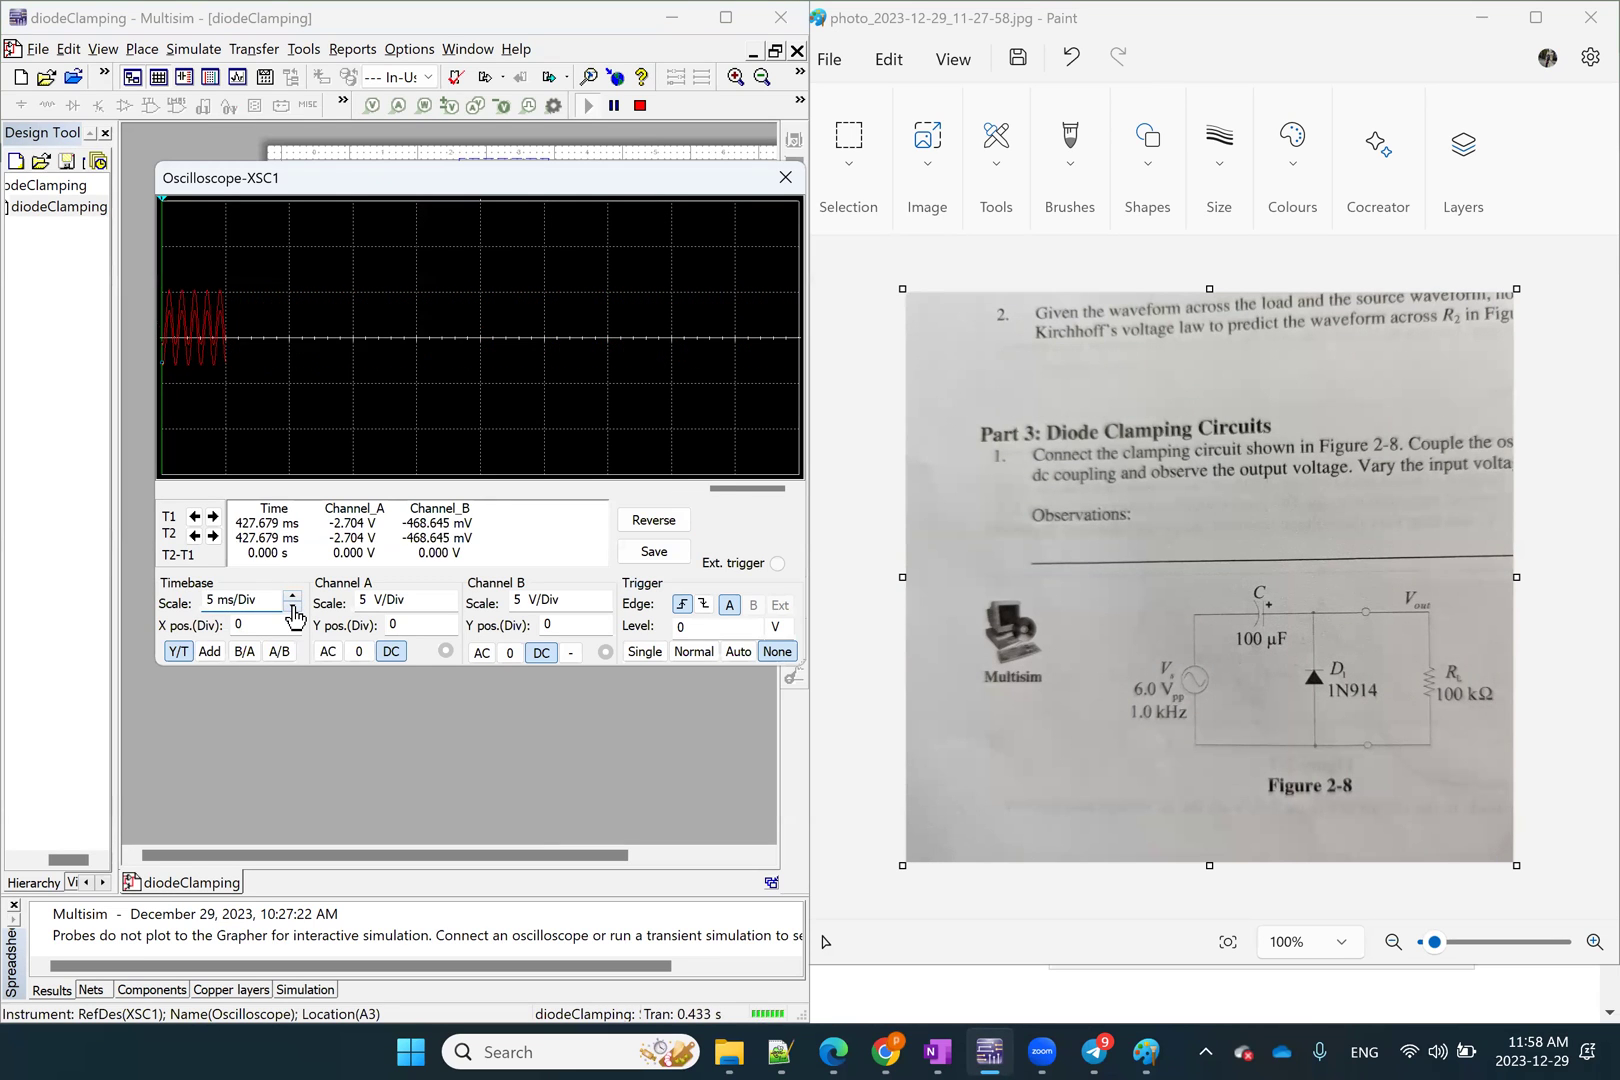
{"action": "left_click", "coordinate": [293, 610]}
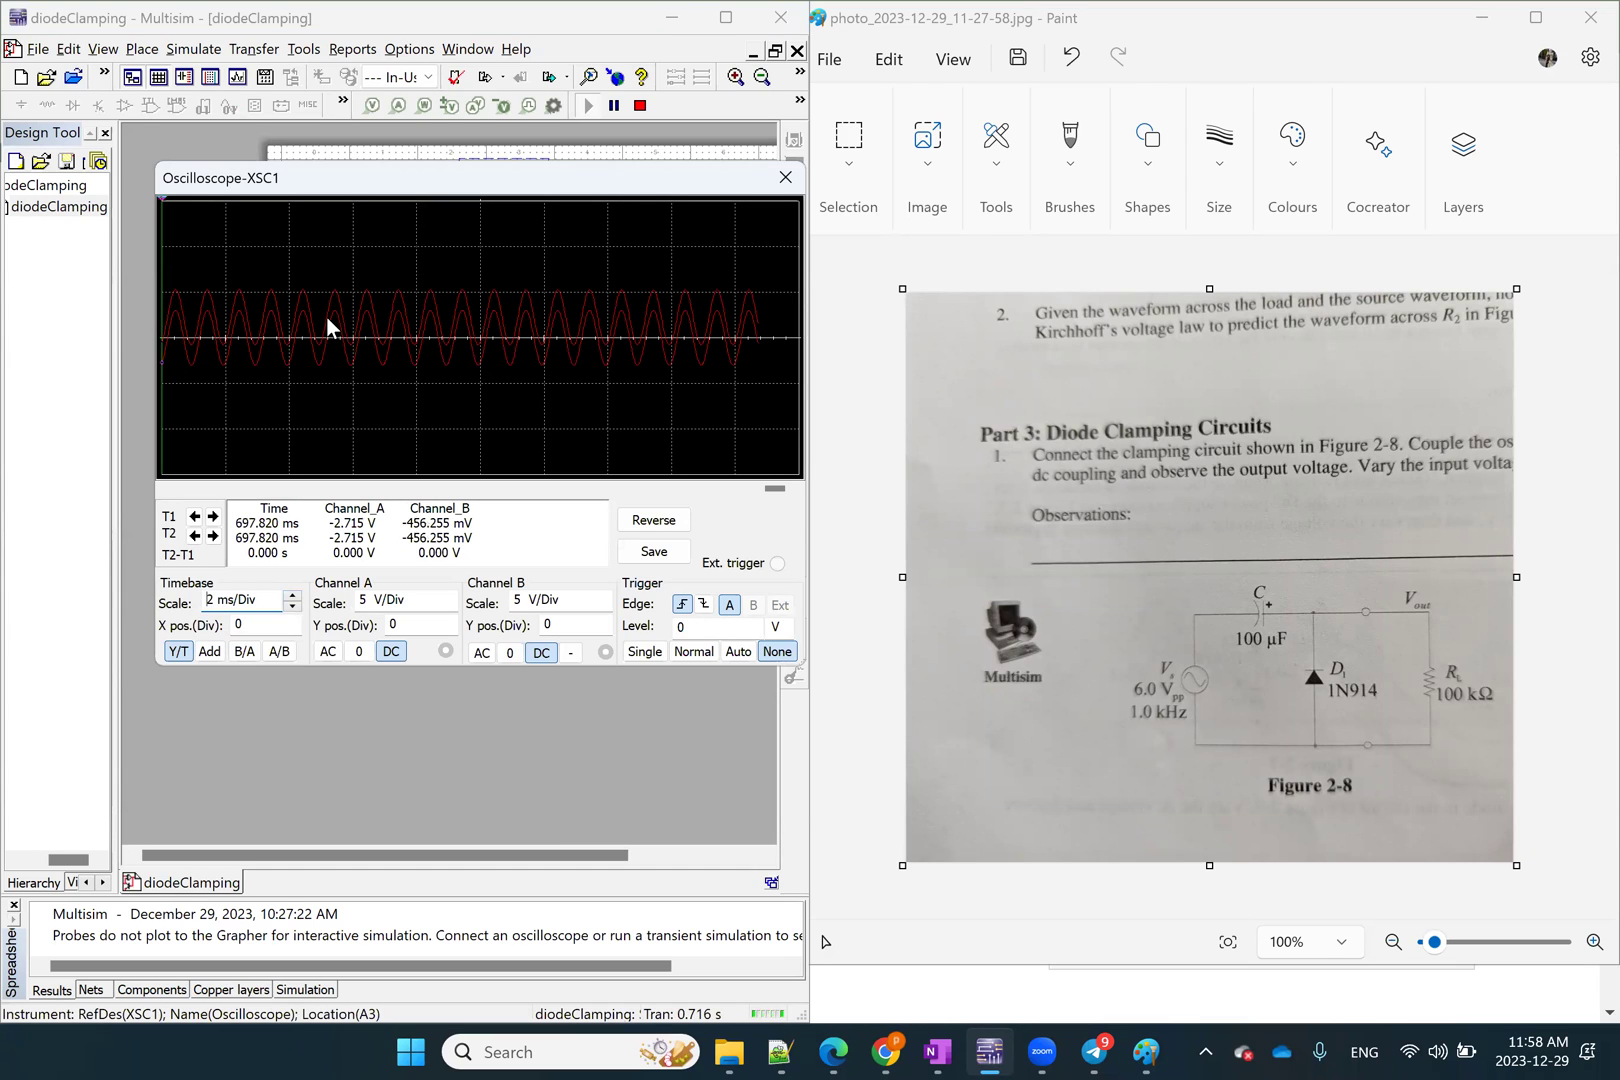
Stop the simulation and drop the oscilloscope timebase to 1 ms/Div
{"action": "left_click", "coordinate": [641, 106]}
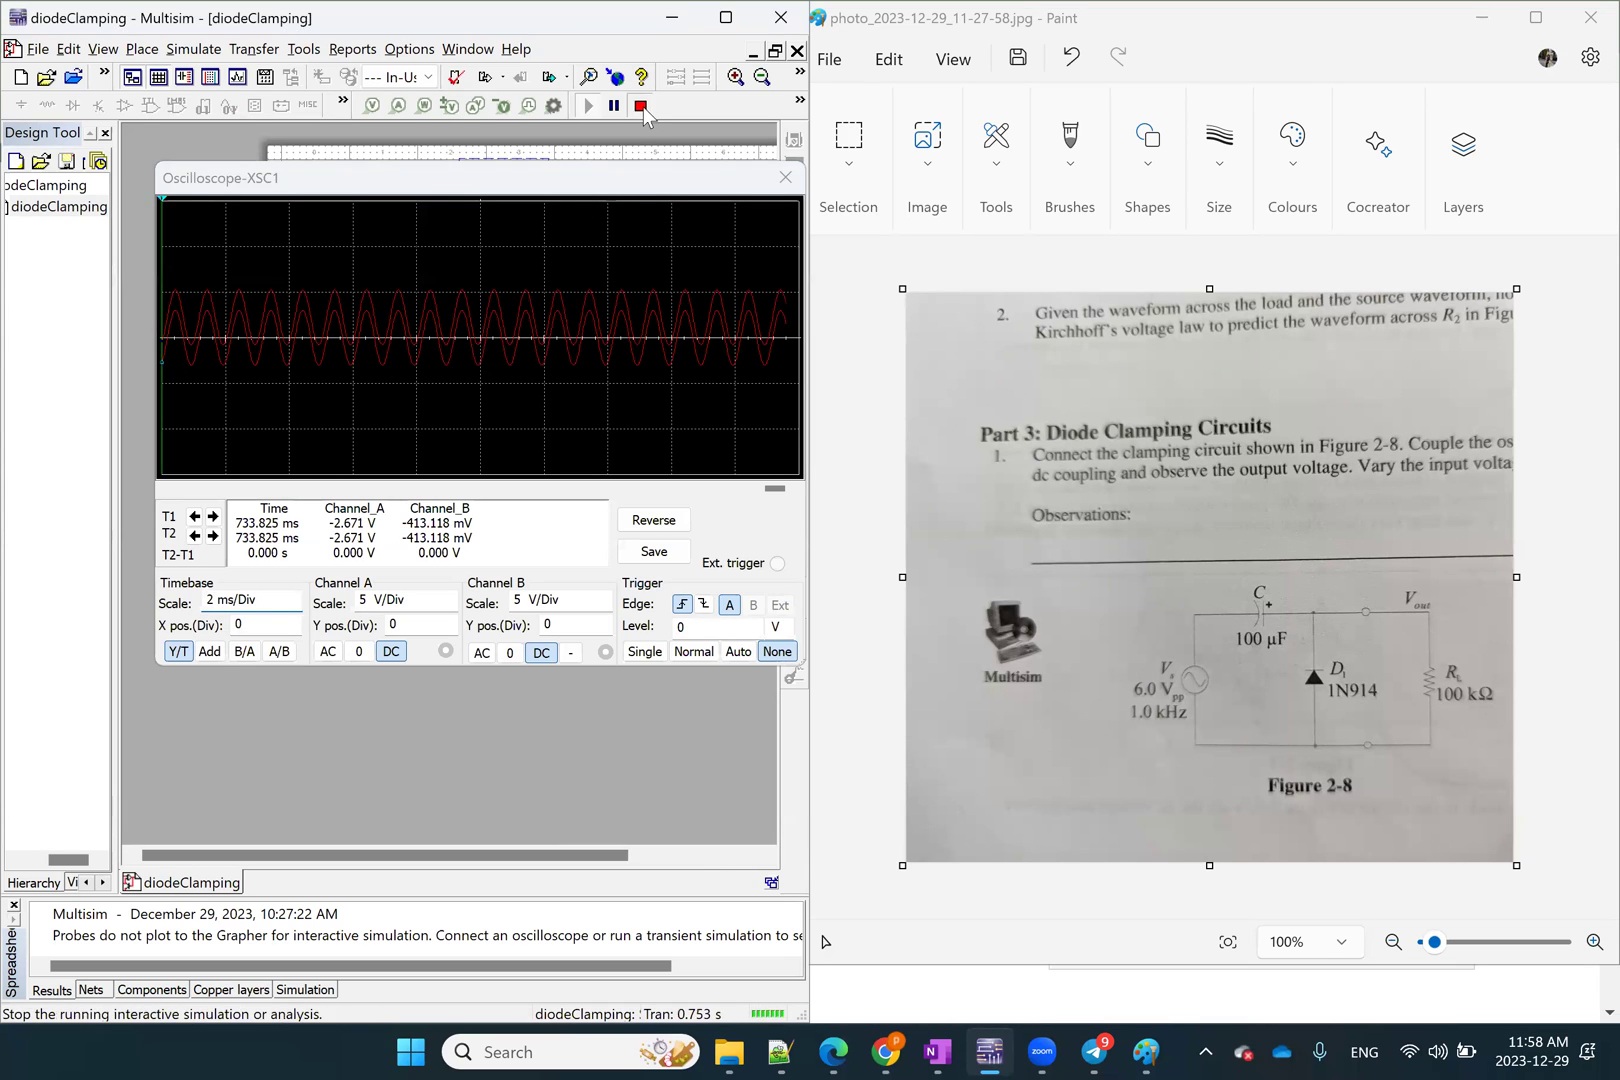
{"action": "left_click", "coordinate": [295, 605]}
{"action": "left_click", "coordinate": [293, 610]}
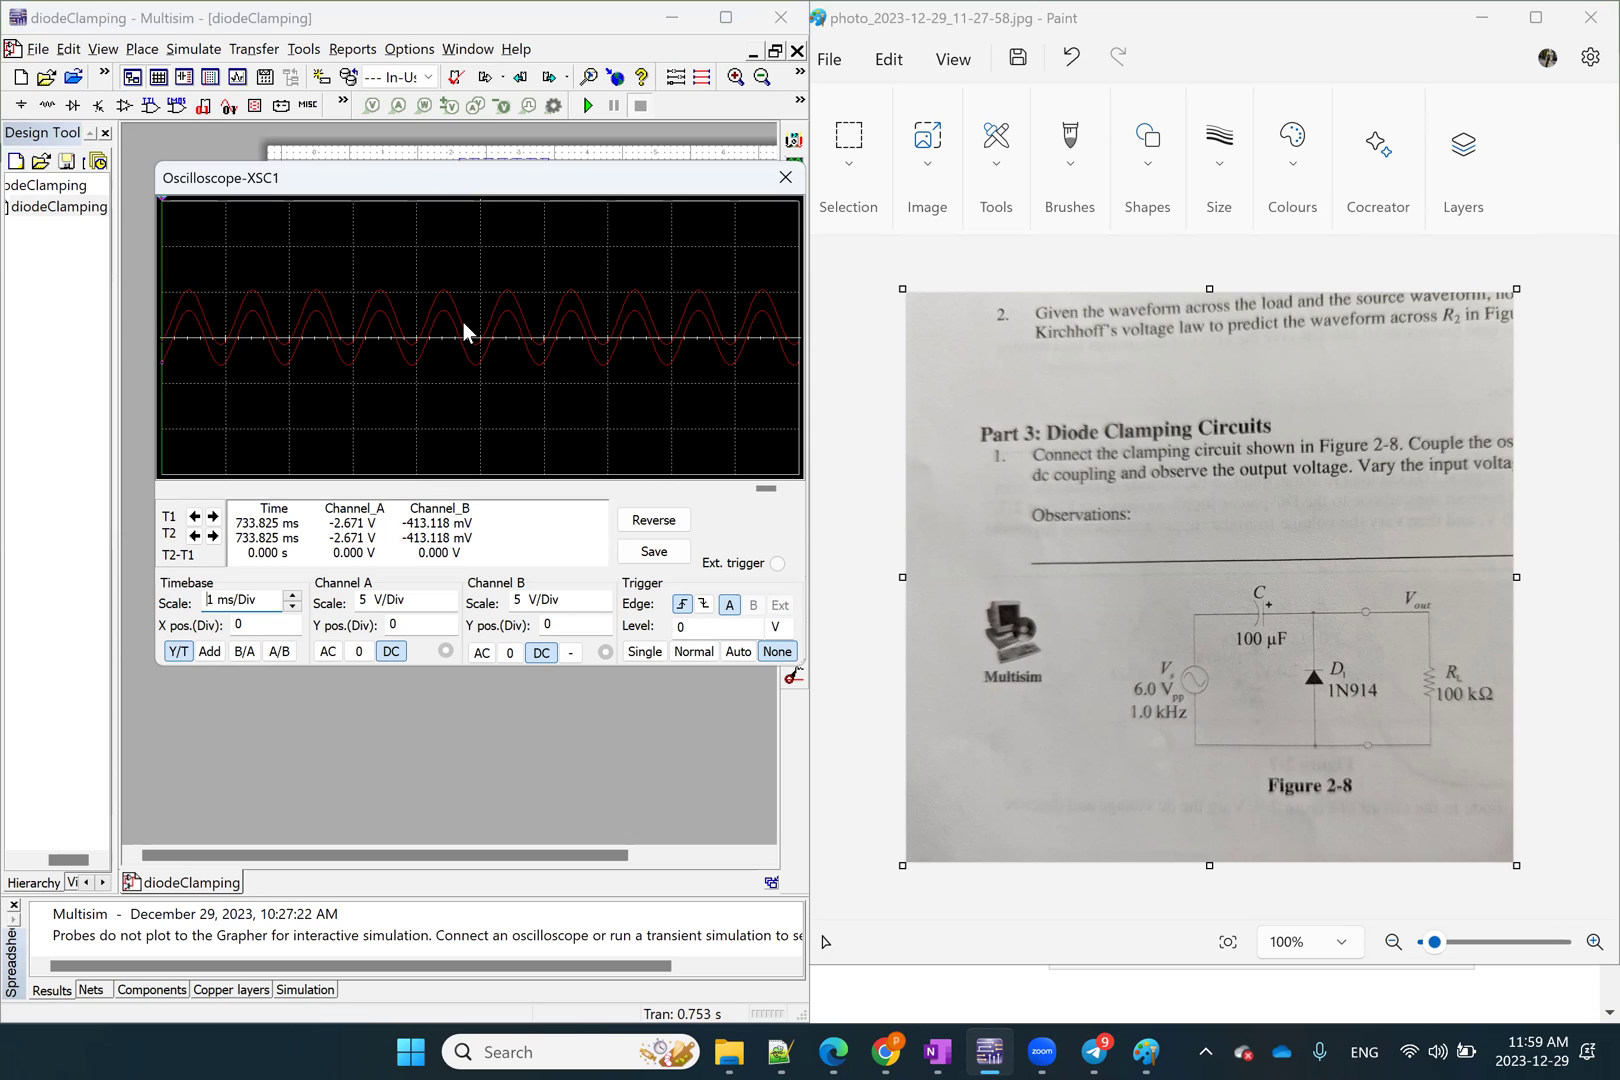
Set both channel A and channel B scales to 2 V/Div
{"action": "left_click", "coordinate": [445, 603]}
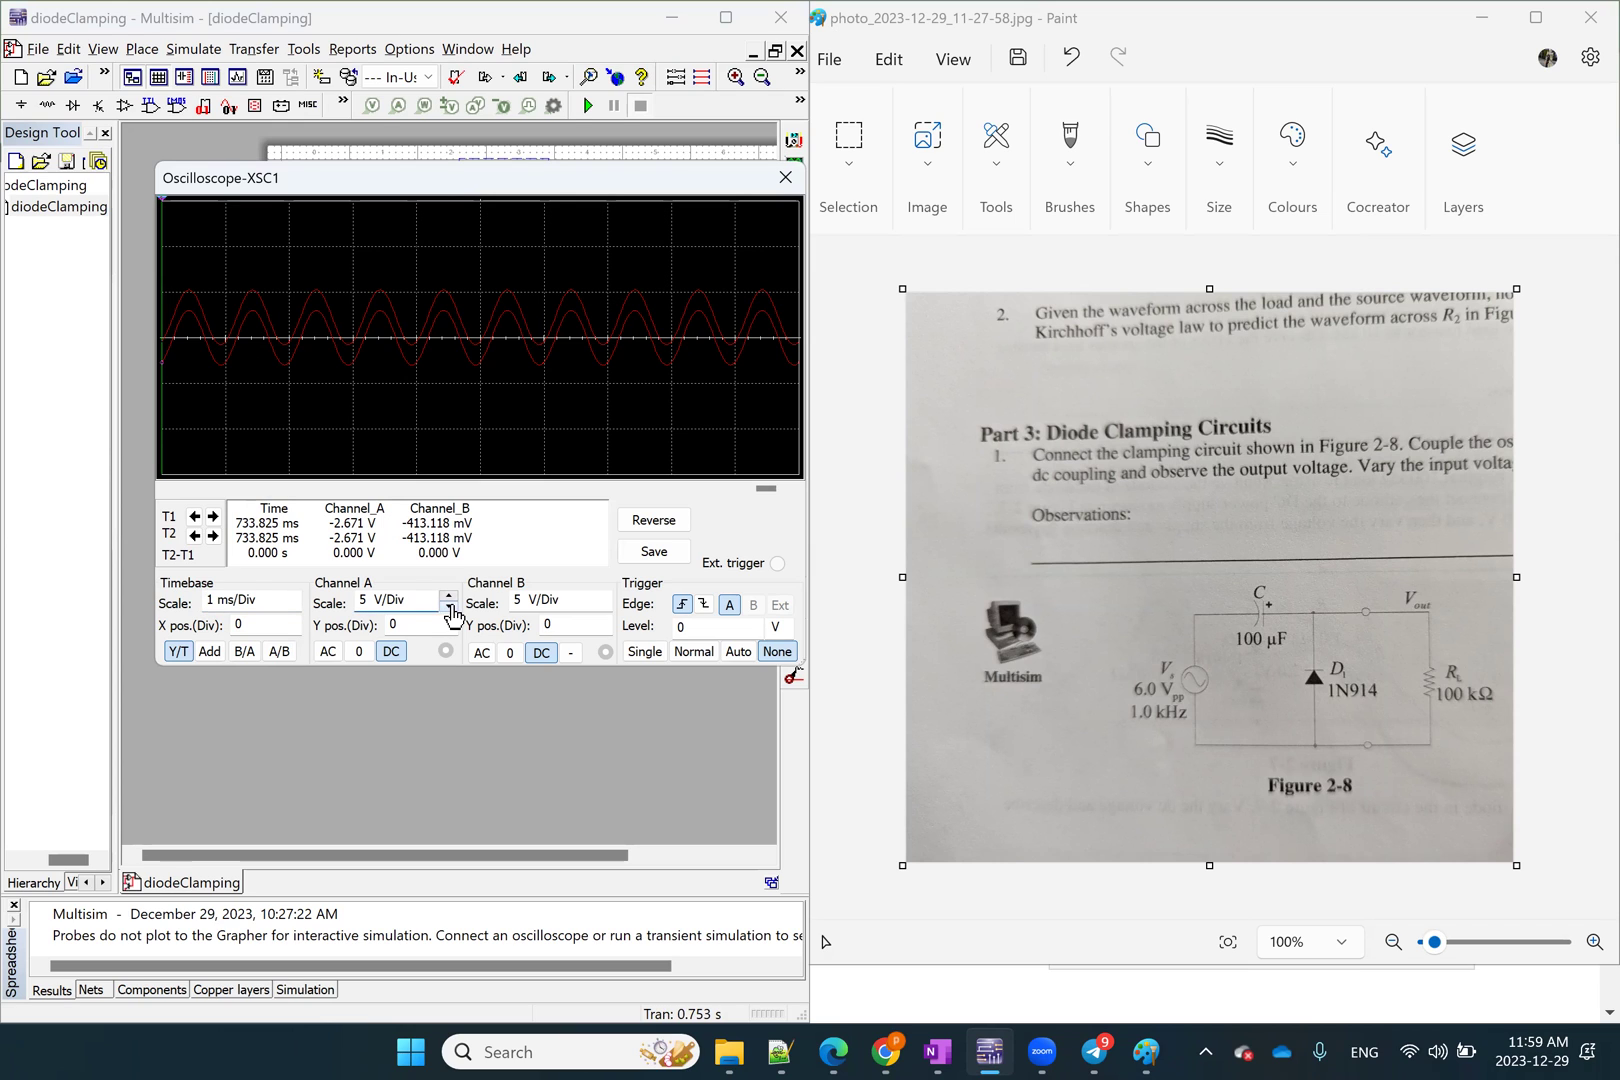
{"action": "left_click", "coordinate": [449, 607]}
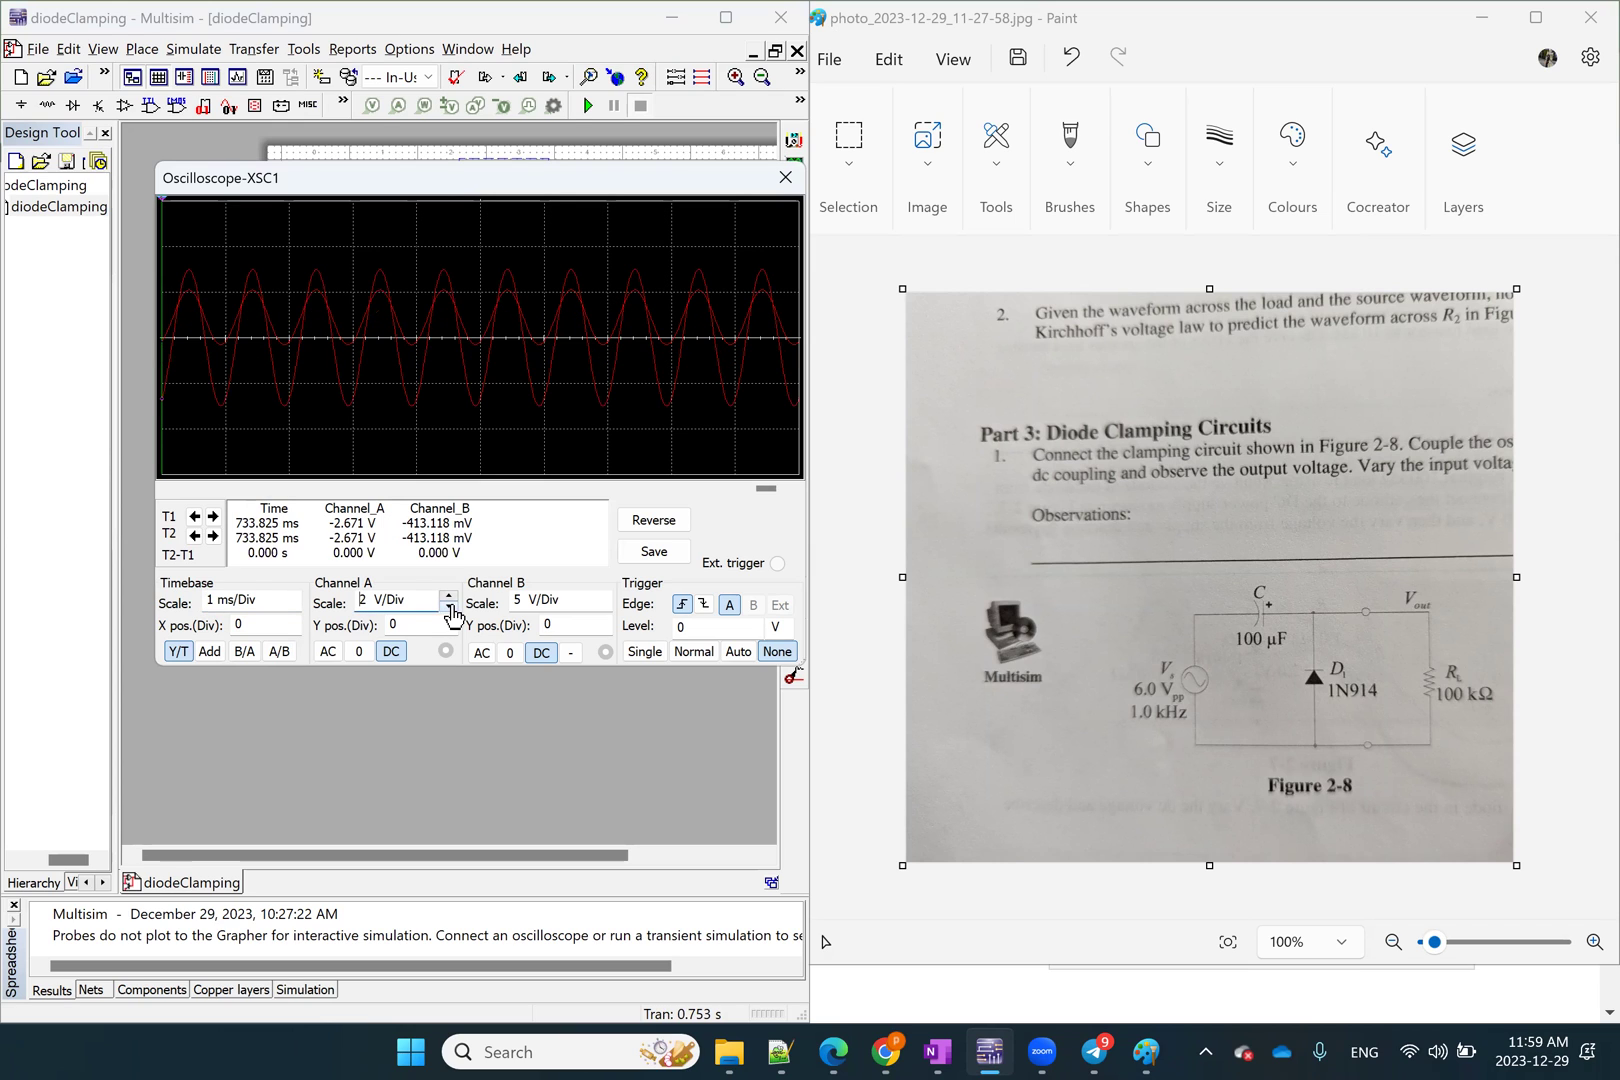
{"action": "left_click", "coordinate": [610, 615]}
{"action": "left_click", "coordinate": [603, 606]}
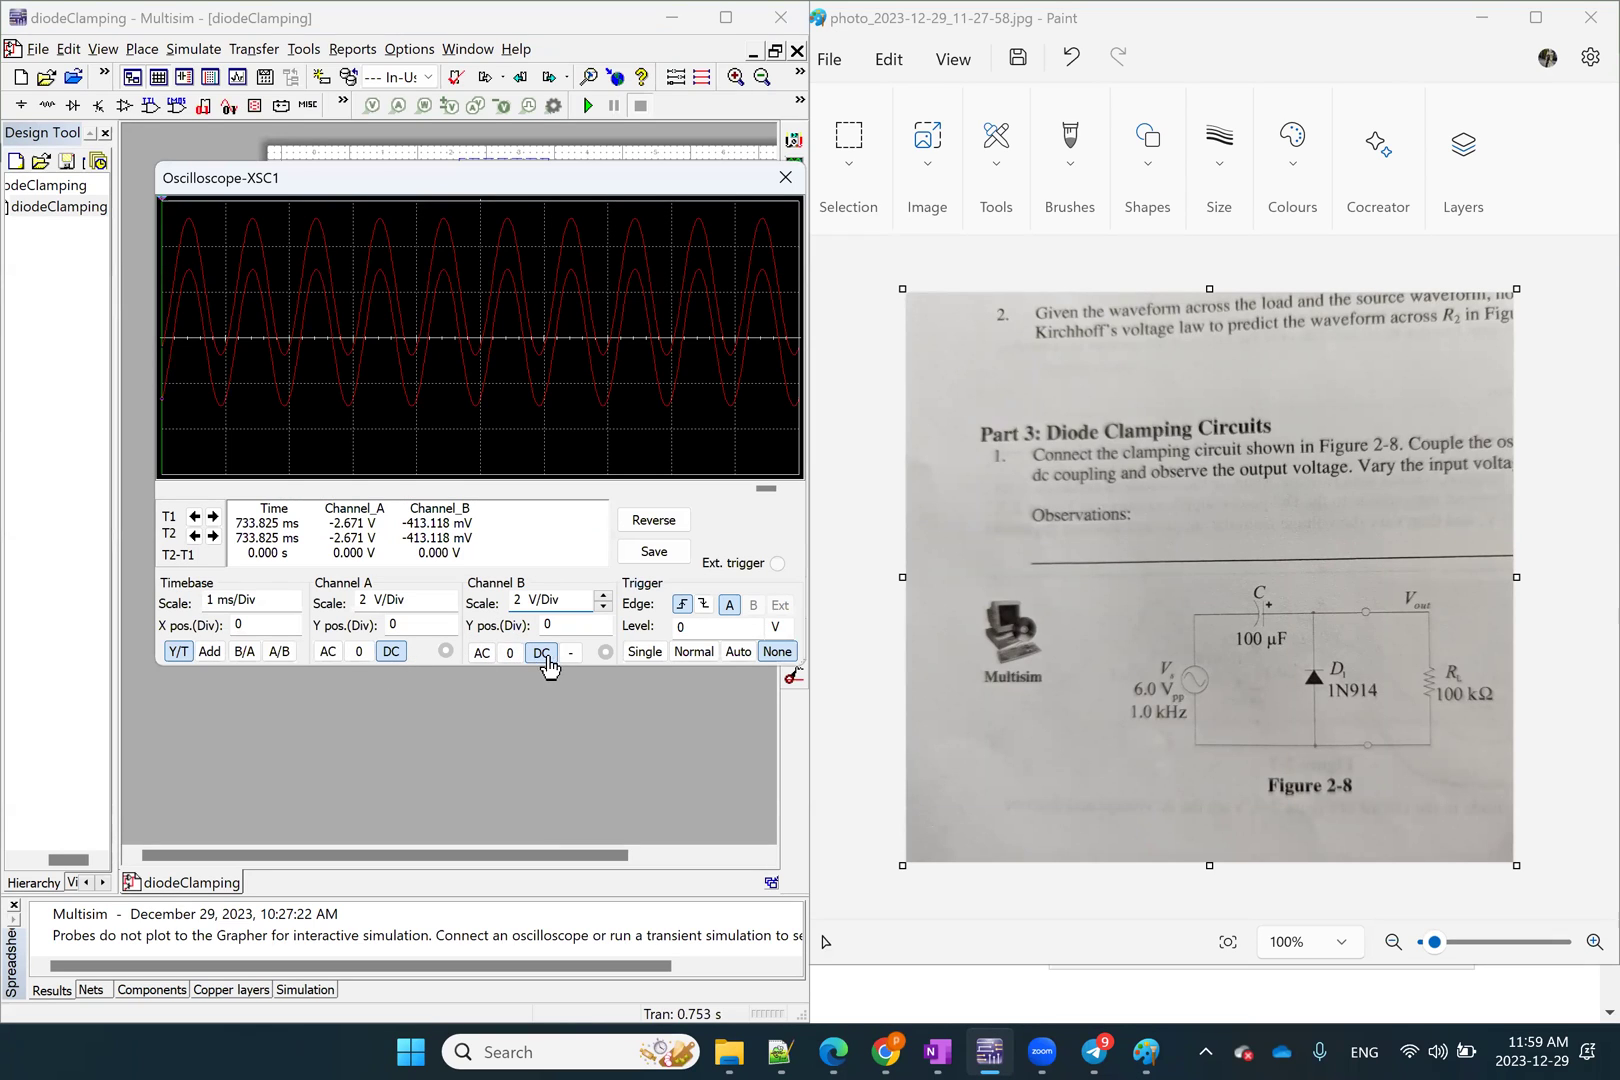
Switch channels A and B to AC coupling, return both to DC, then close the XSC1 window
{"action": "left_click", "coordinate": [328, 652]}
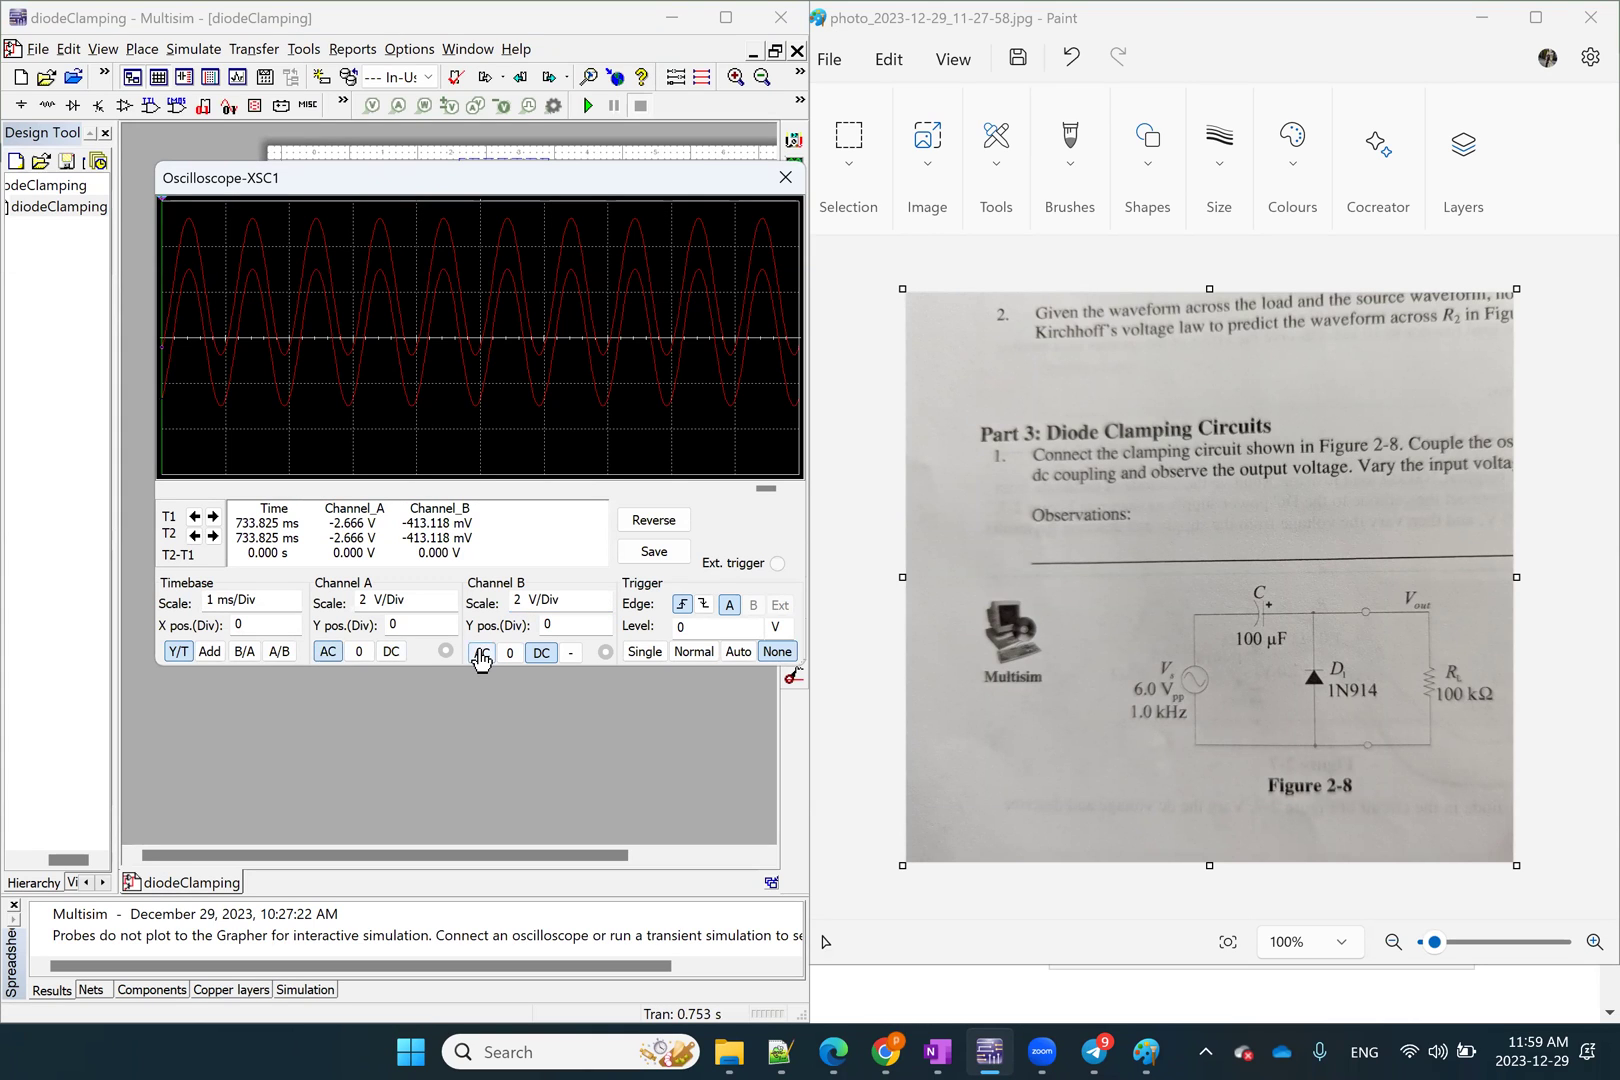
{"action": "left_click", "coordinate": [481, 653]}
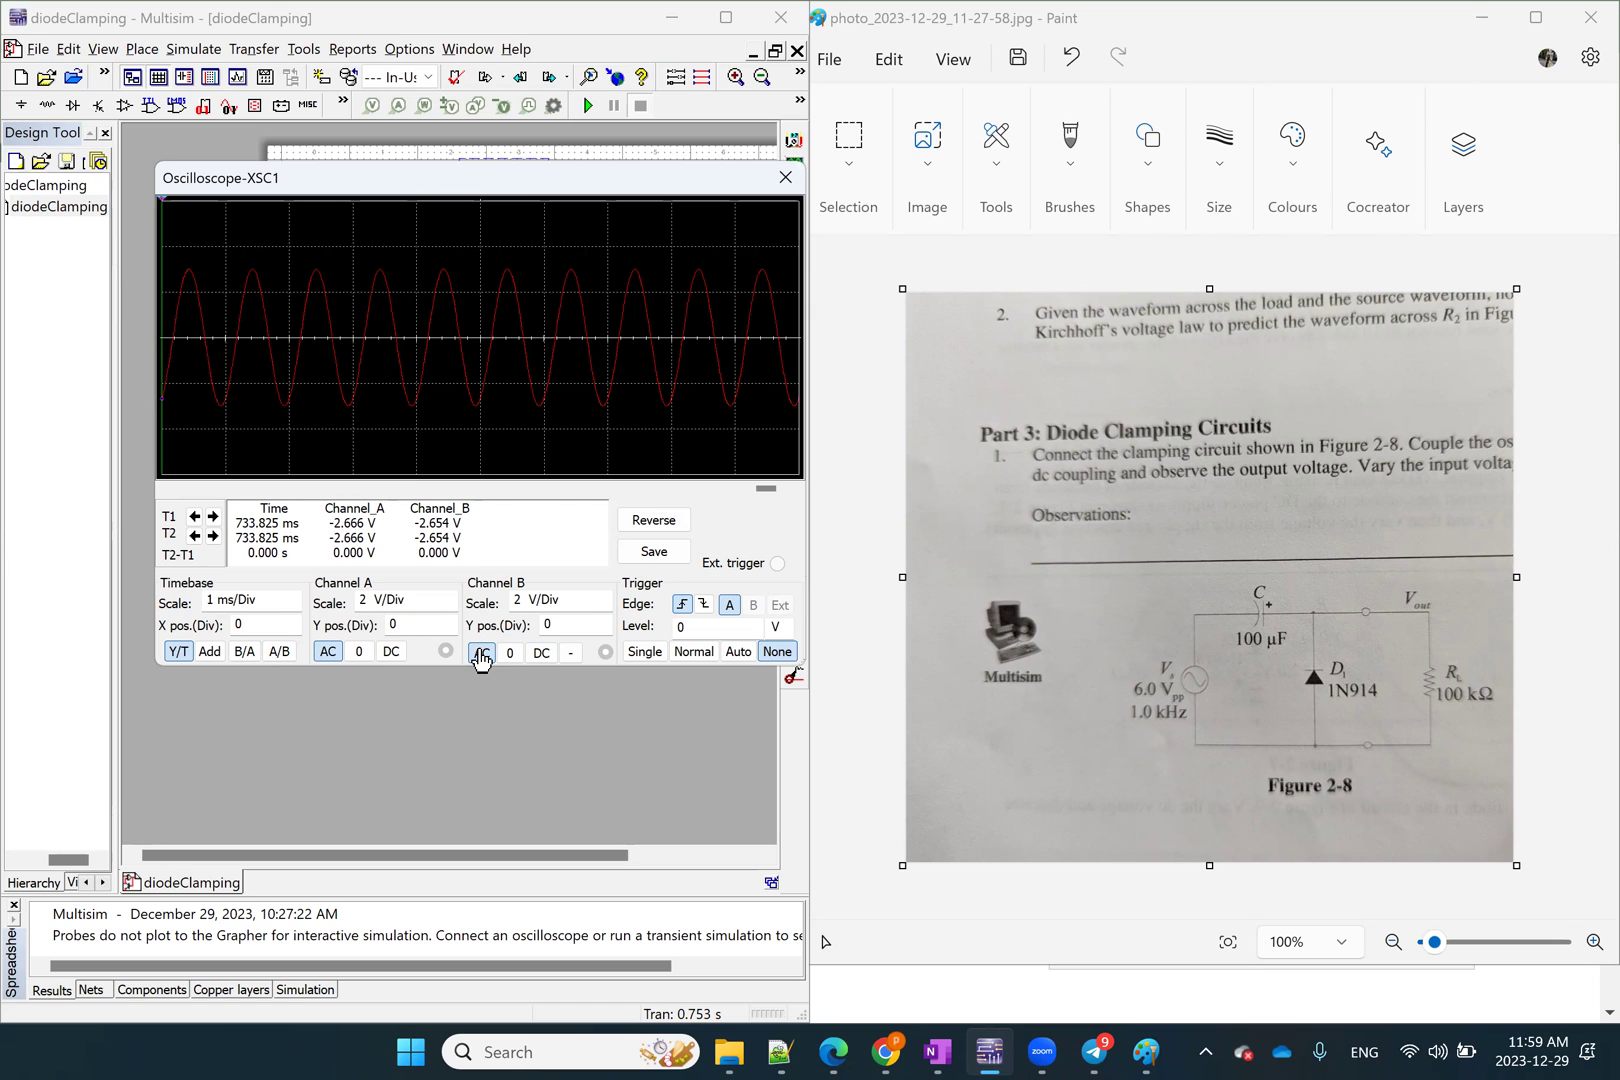
{"action": "left_click", "coordinate": [541, 653]}
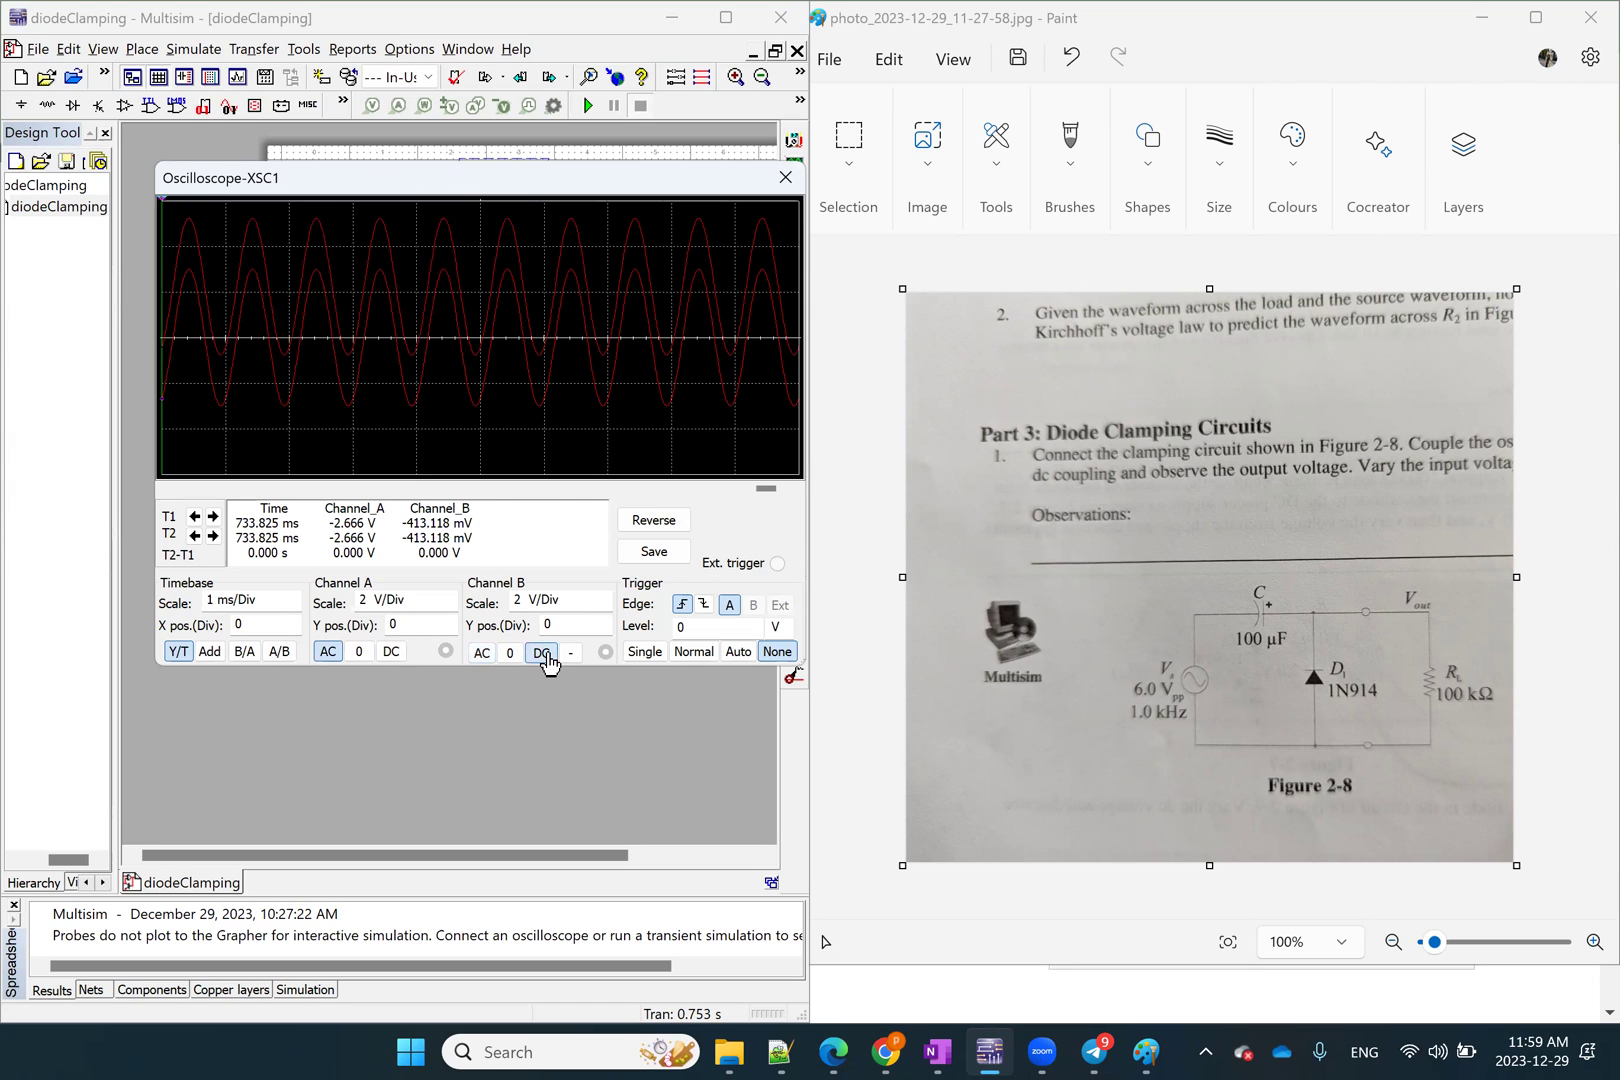
{"action": "left_click", "coordinate": [392, 662]}
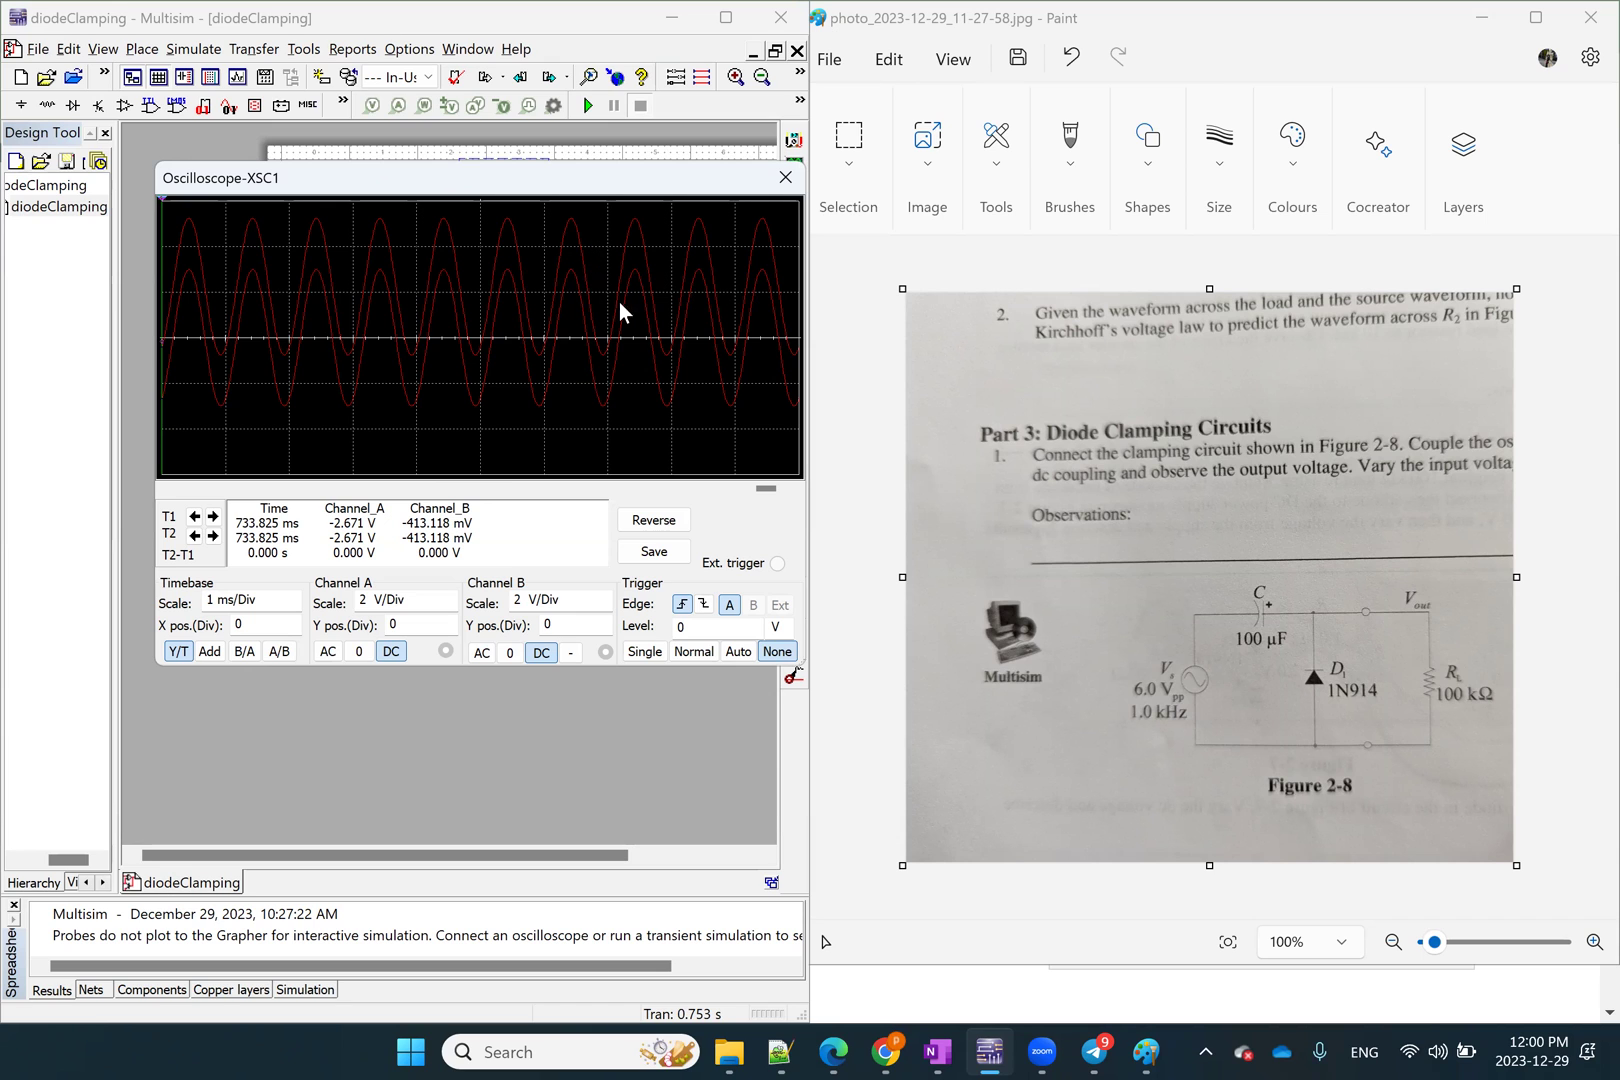
{"action": "left_click", "coordinate": [786, 182]}
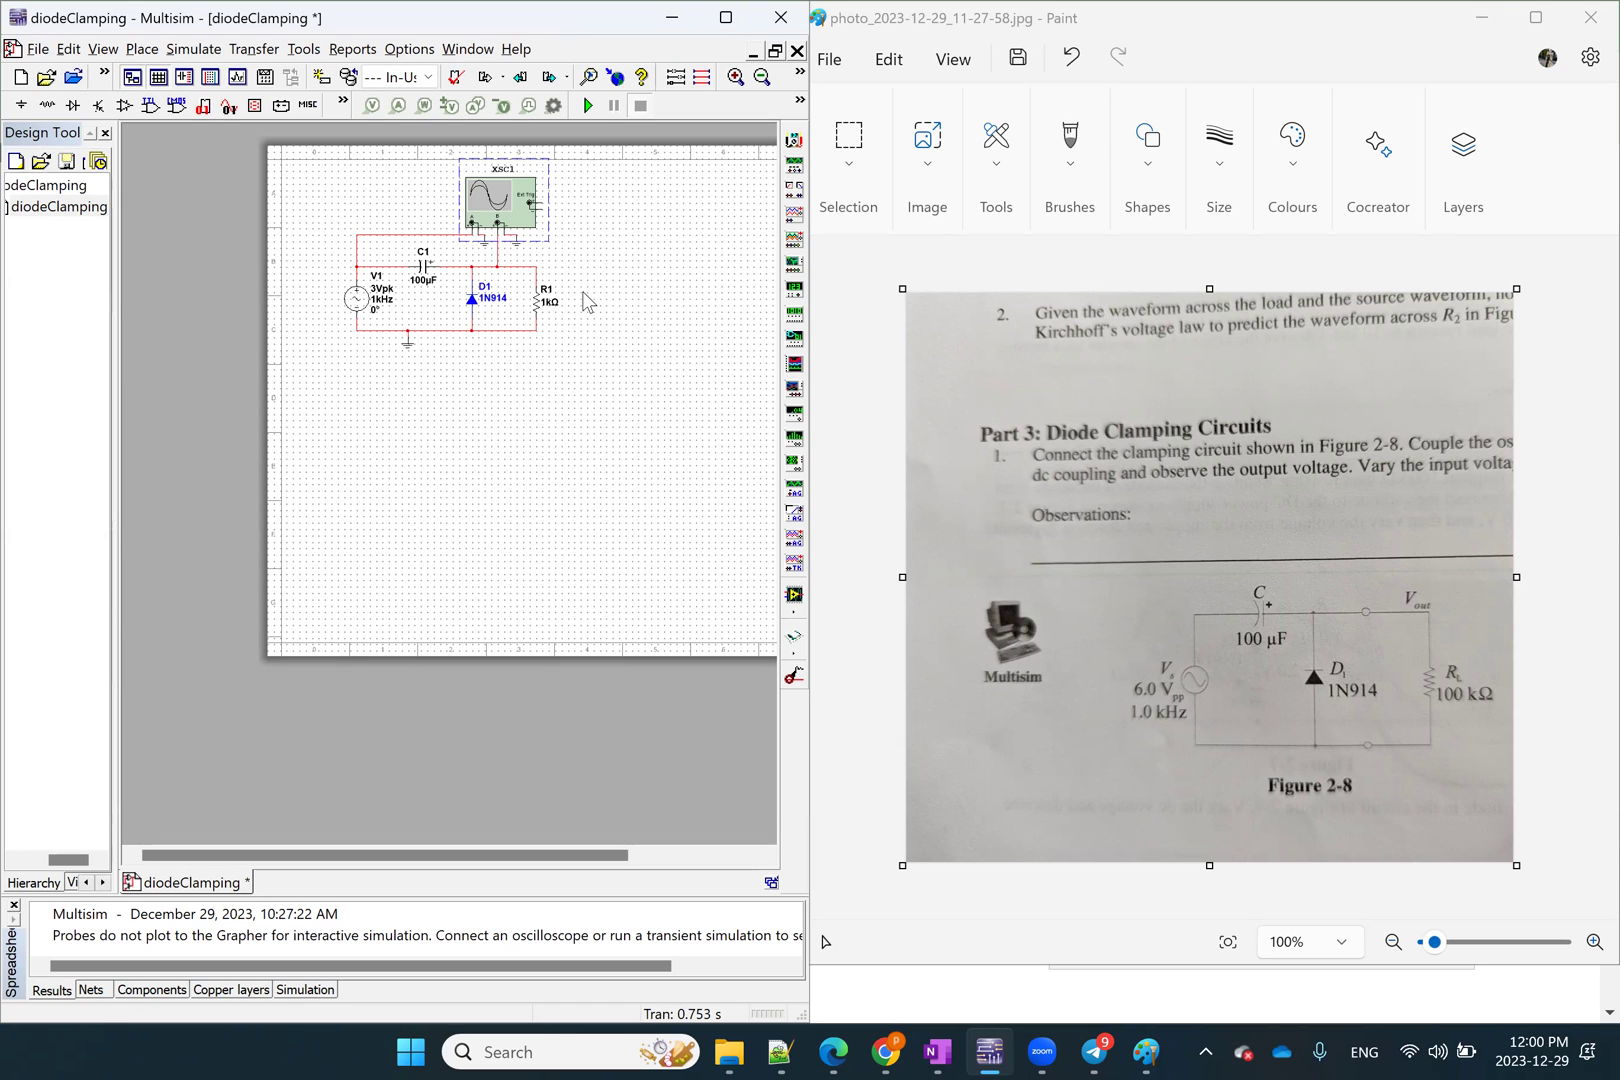
Zoom into a marked area of the circuit around the diode
{"action": "left_click", "coordinate": [607, 279]}
{"action": "left_click", "coordinate": [103, 48]}
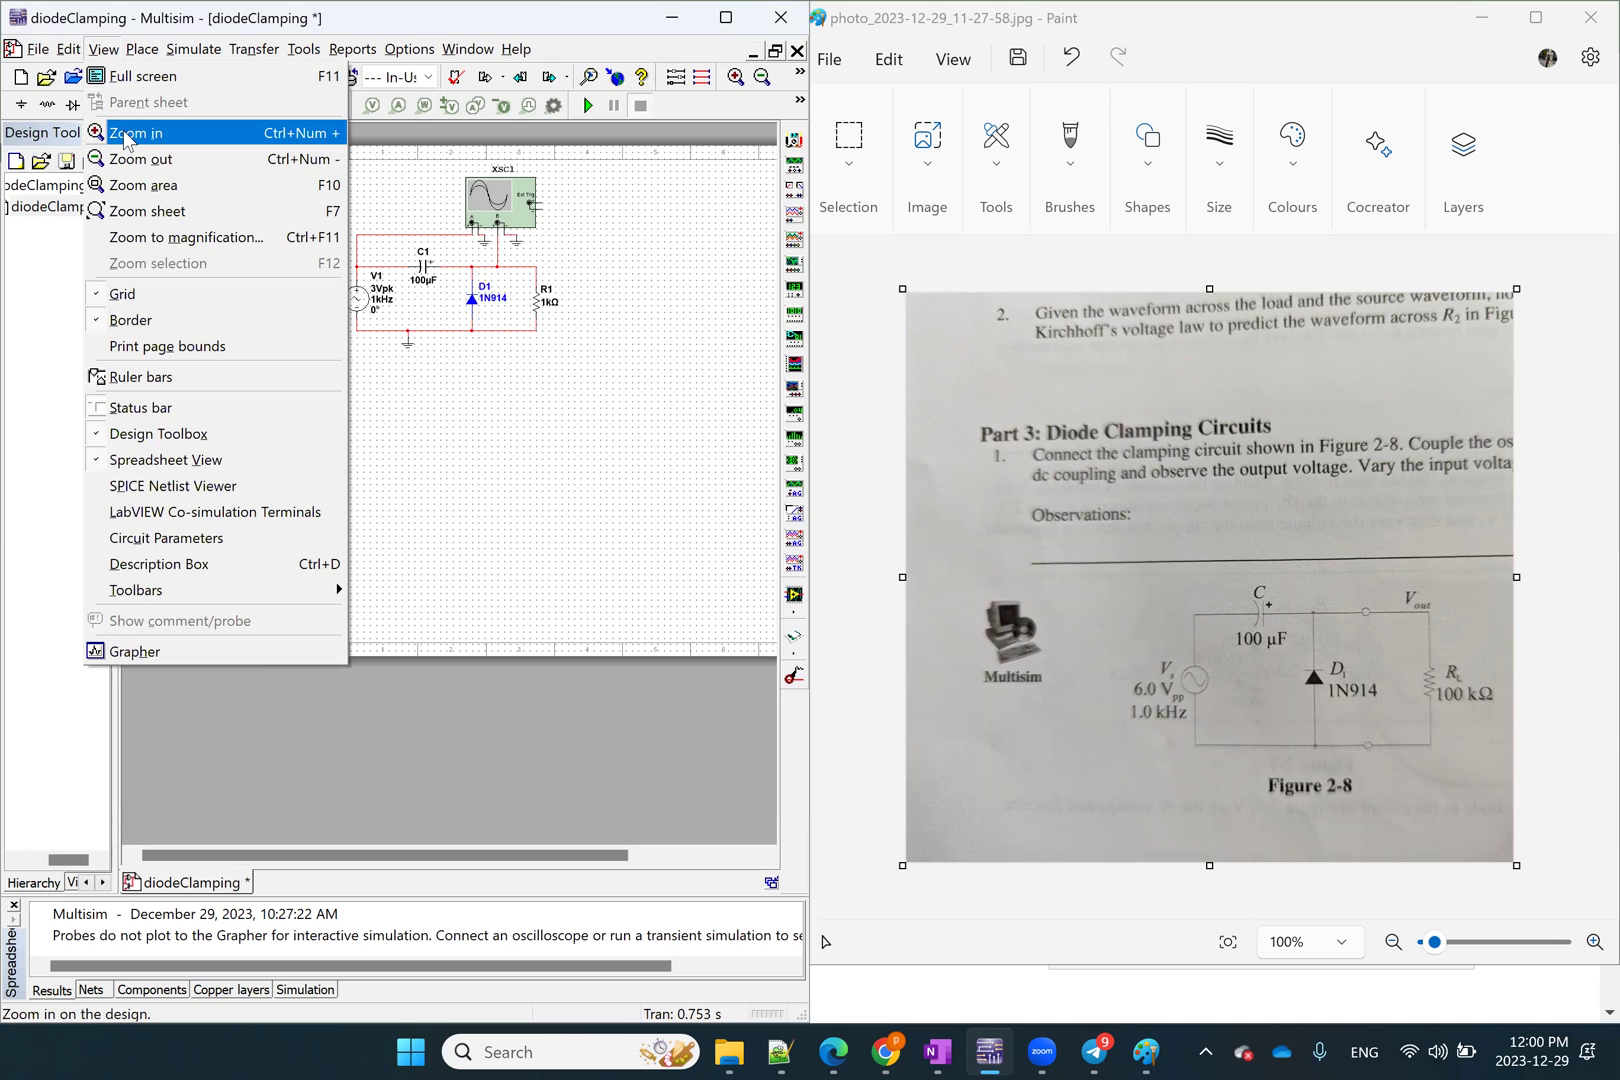
{"action": "left_click", "coordinate": [138, 186]}
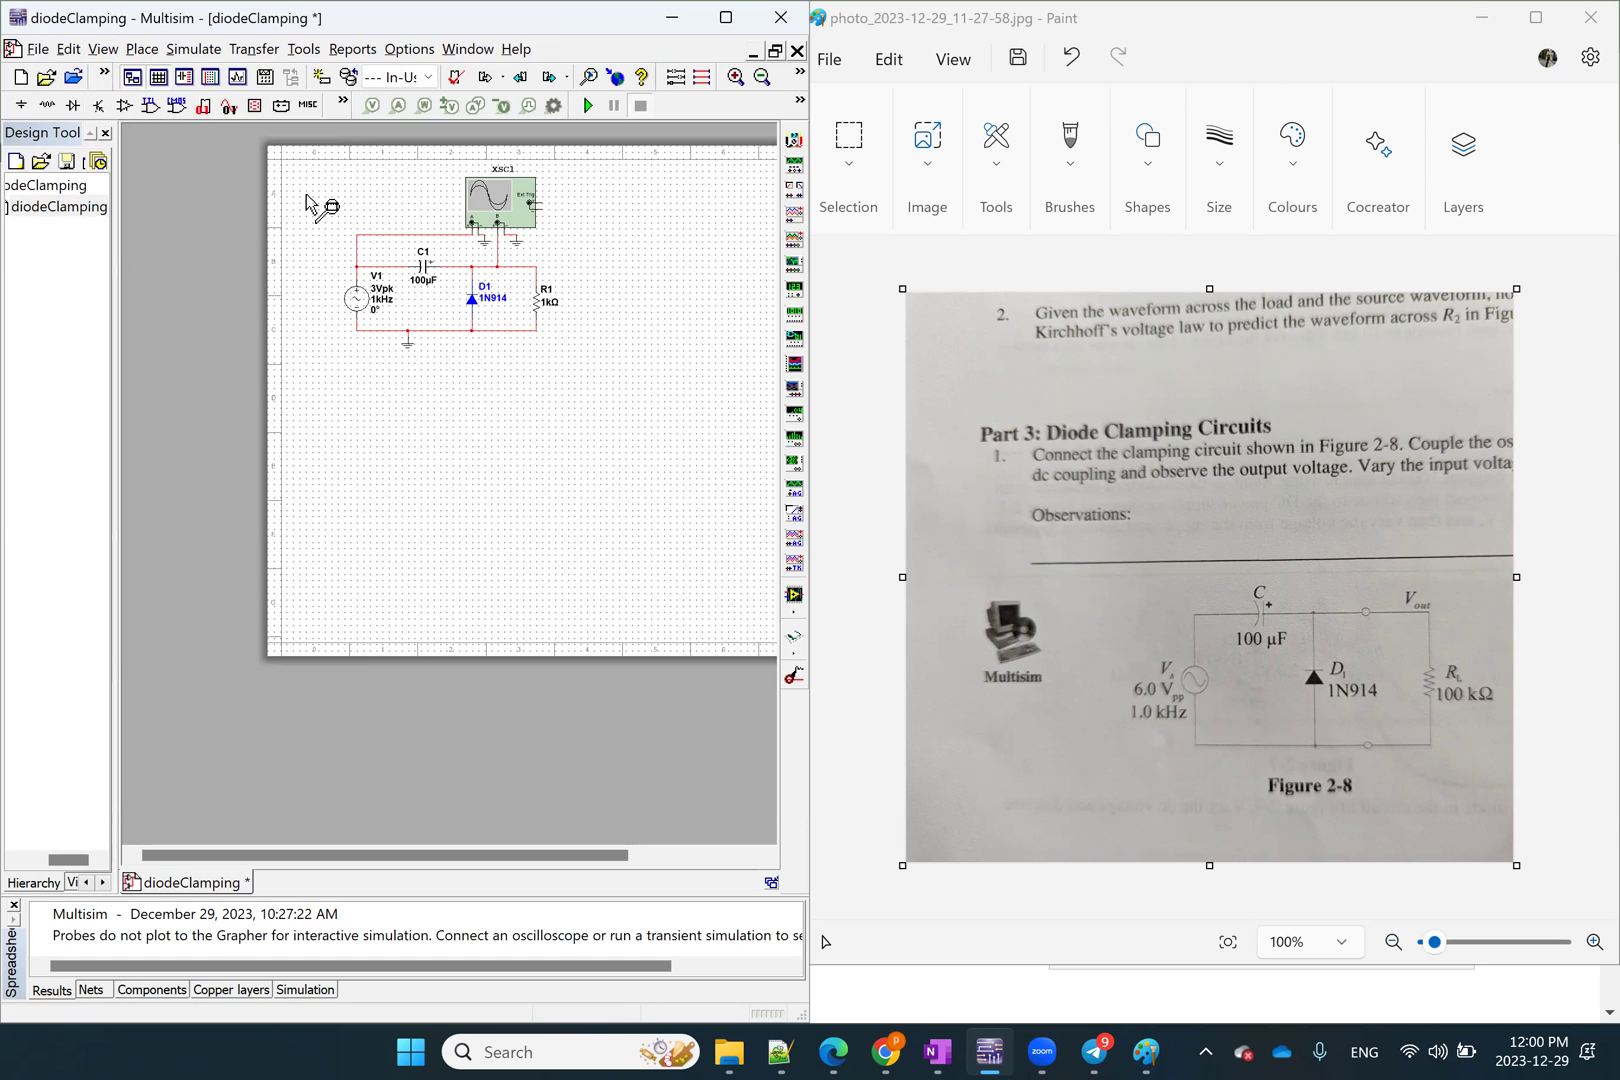
{"action": "left_click_drag", "start_coordinate": [319, 165], "coordinate": [598, 368]}
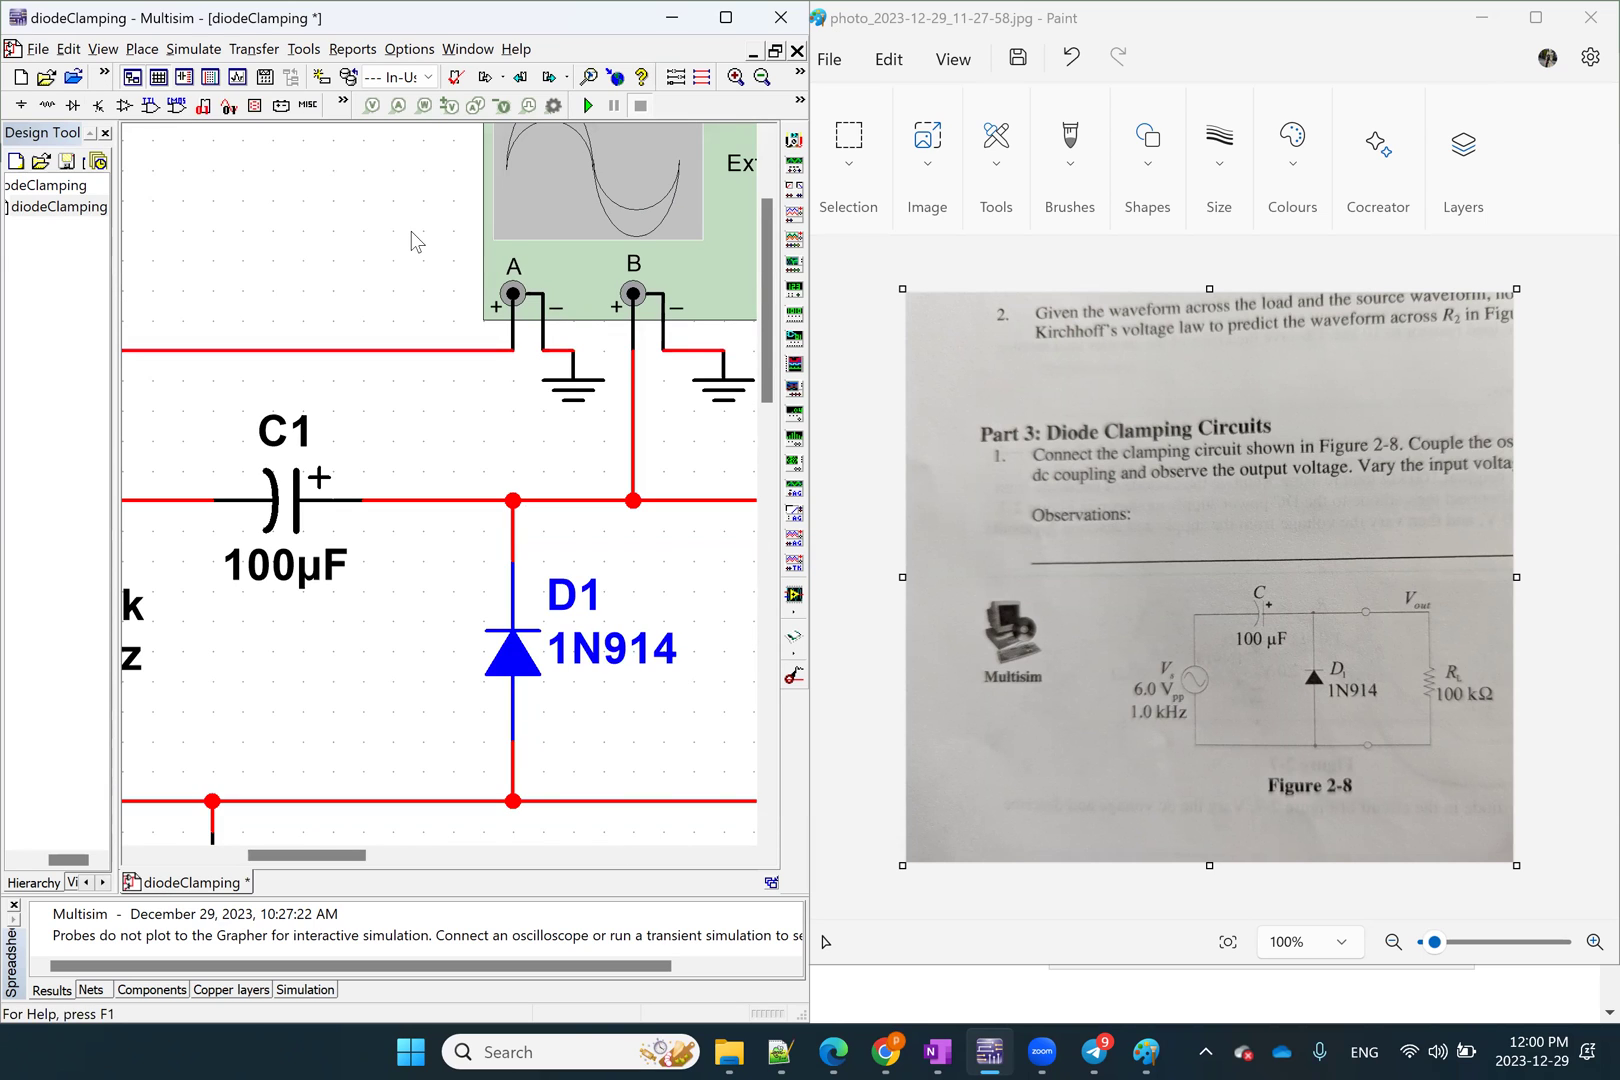
{"action": "scroll", "coordinate": [354, 311], "scroll_direction": "down", "scroll_amount": 3}
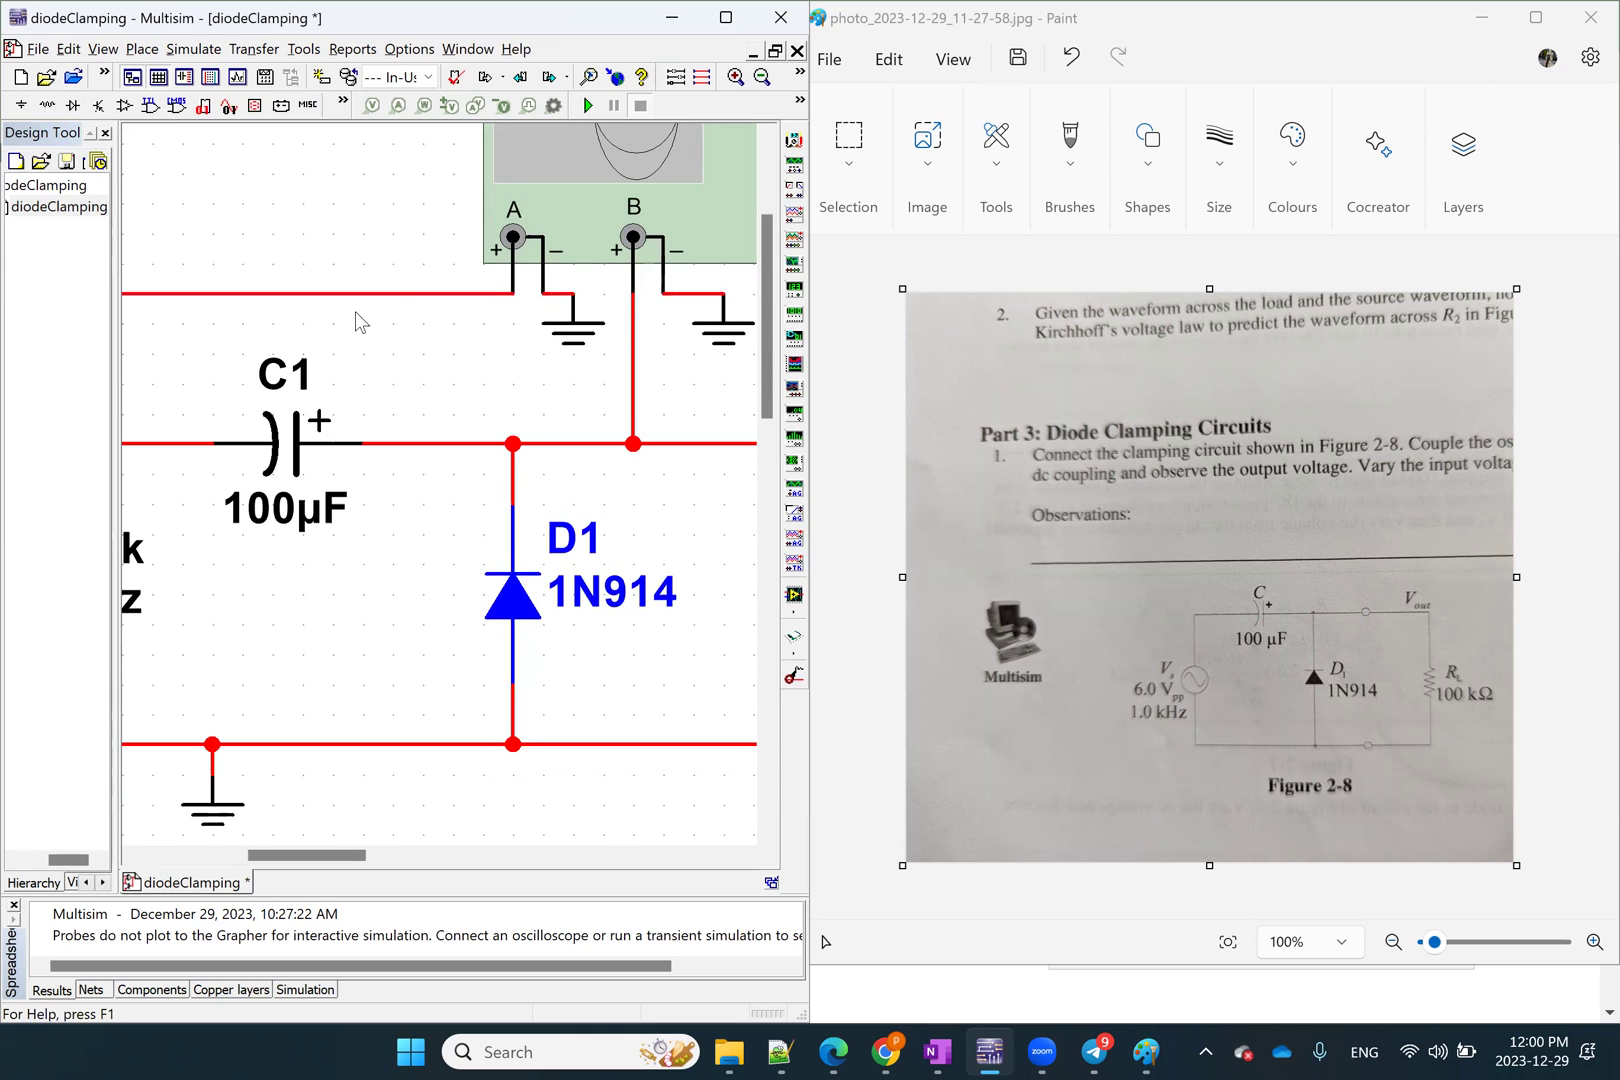
Zoom out twice to bring R1, C1 and V1 into view
{"action": "left_click", "coordinate": [103, 50]}
{"action": "left_click", "coordinate": [176, 163]}
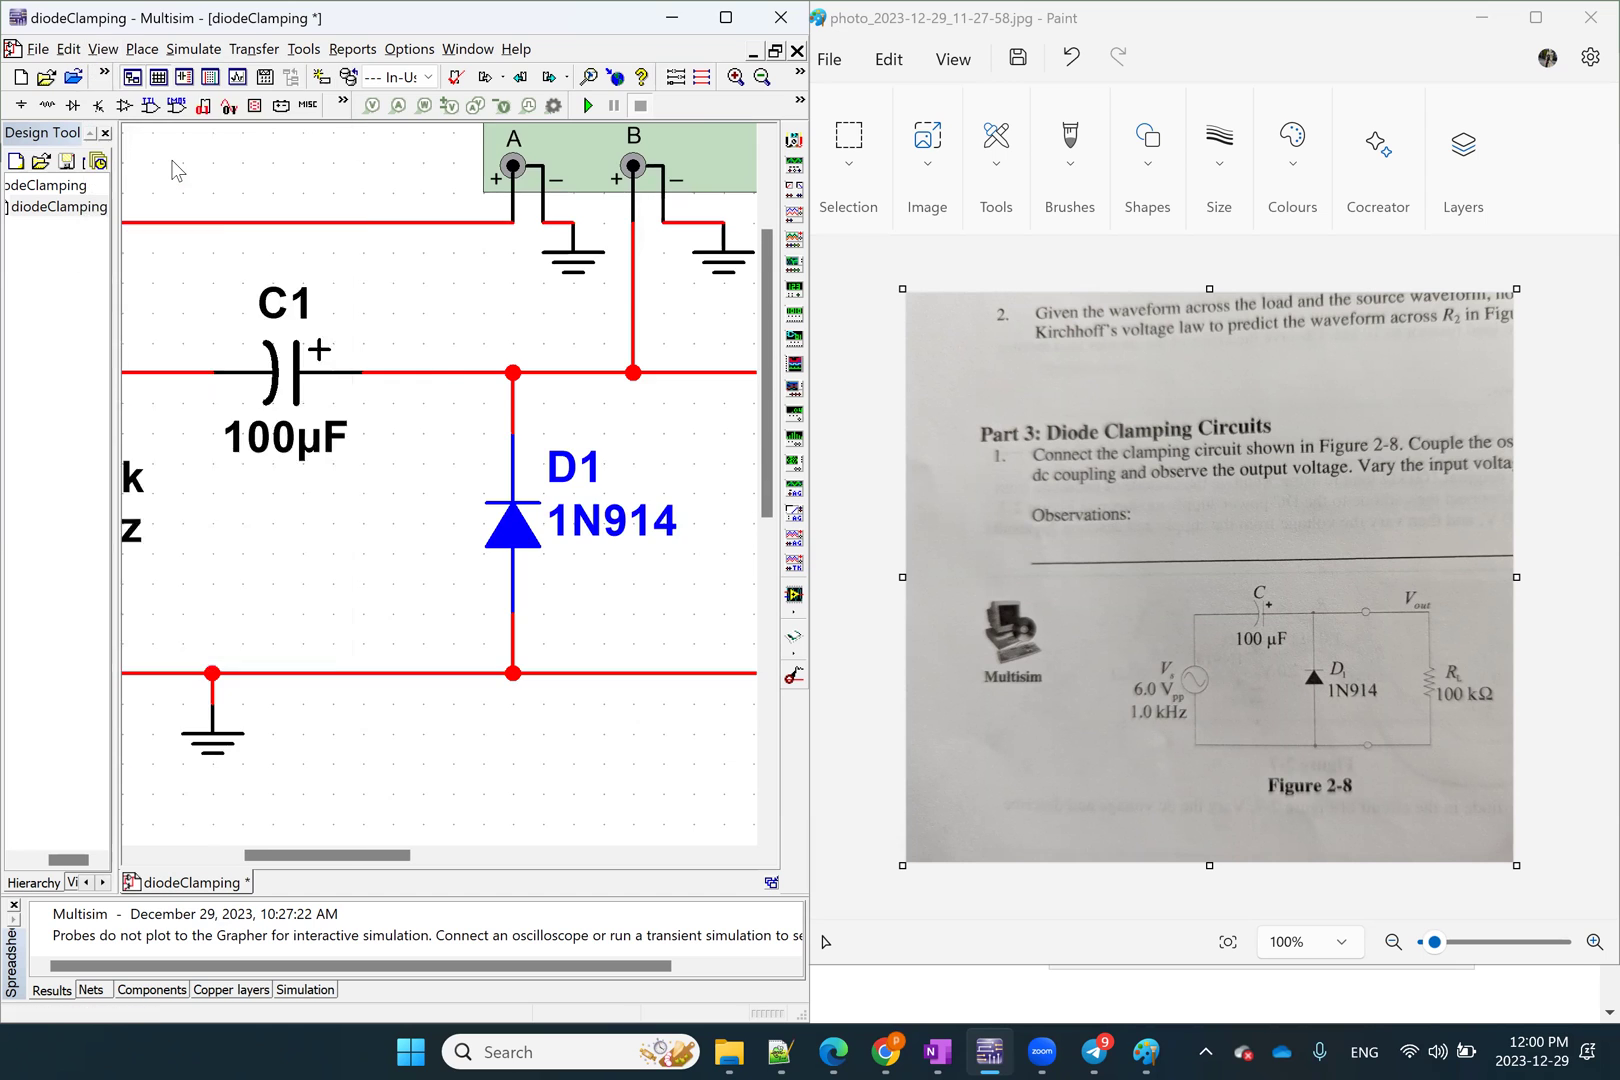
{"action": "left_click", "coordinate": [103, 50]}
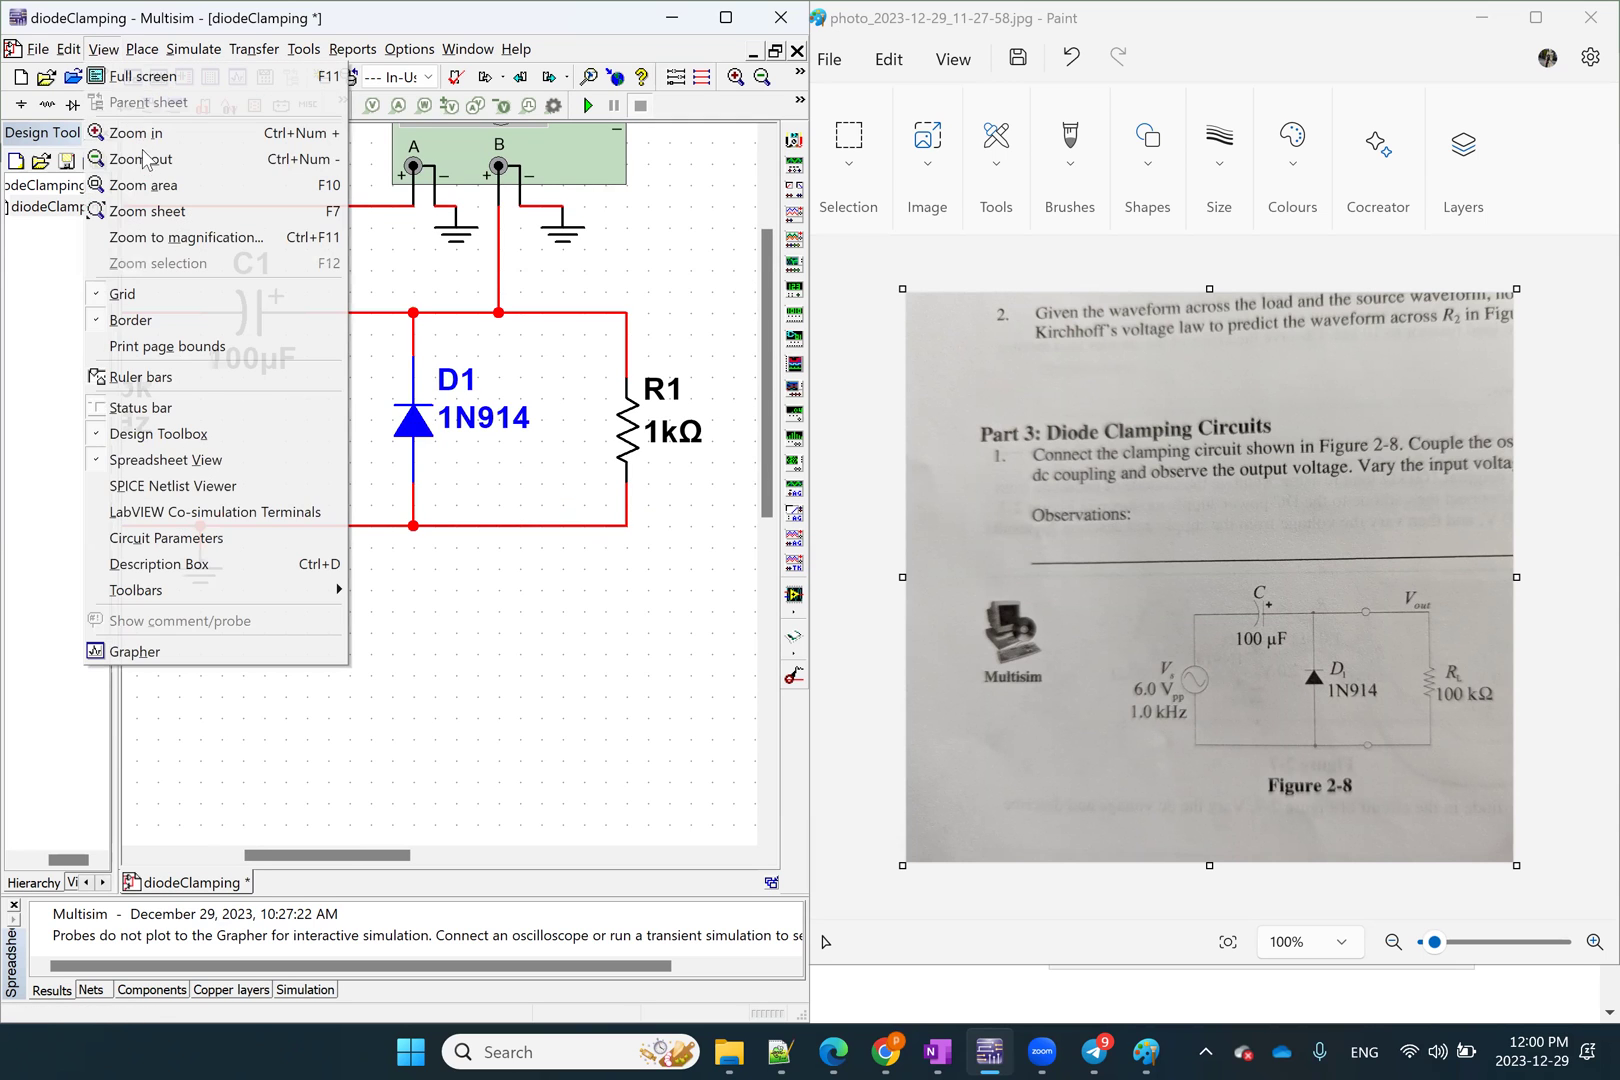
{"action": "left_click", "coordinate": [145, 163]}
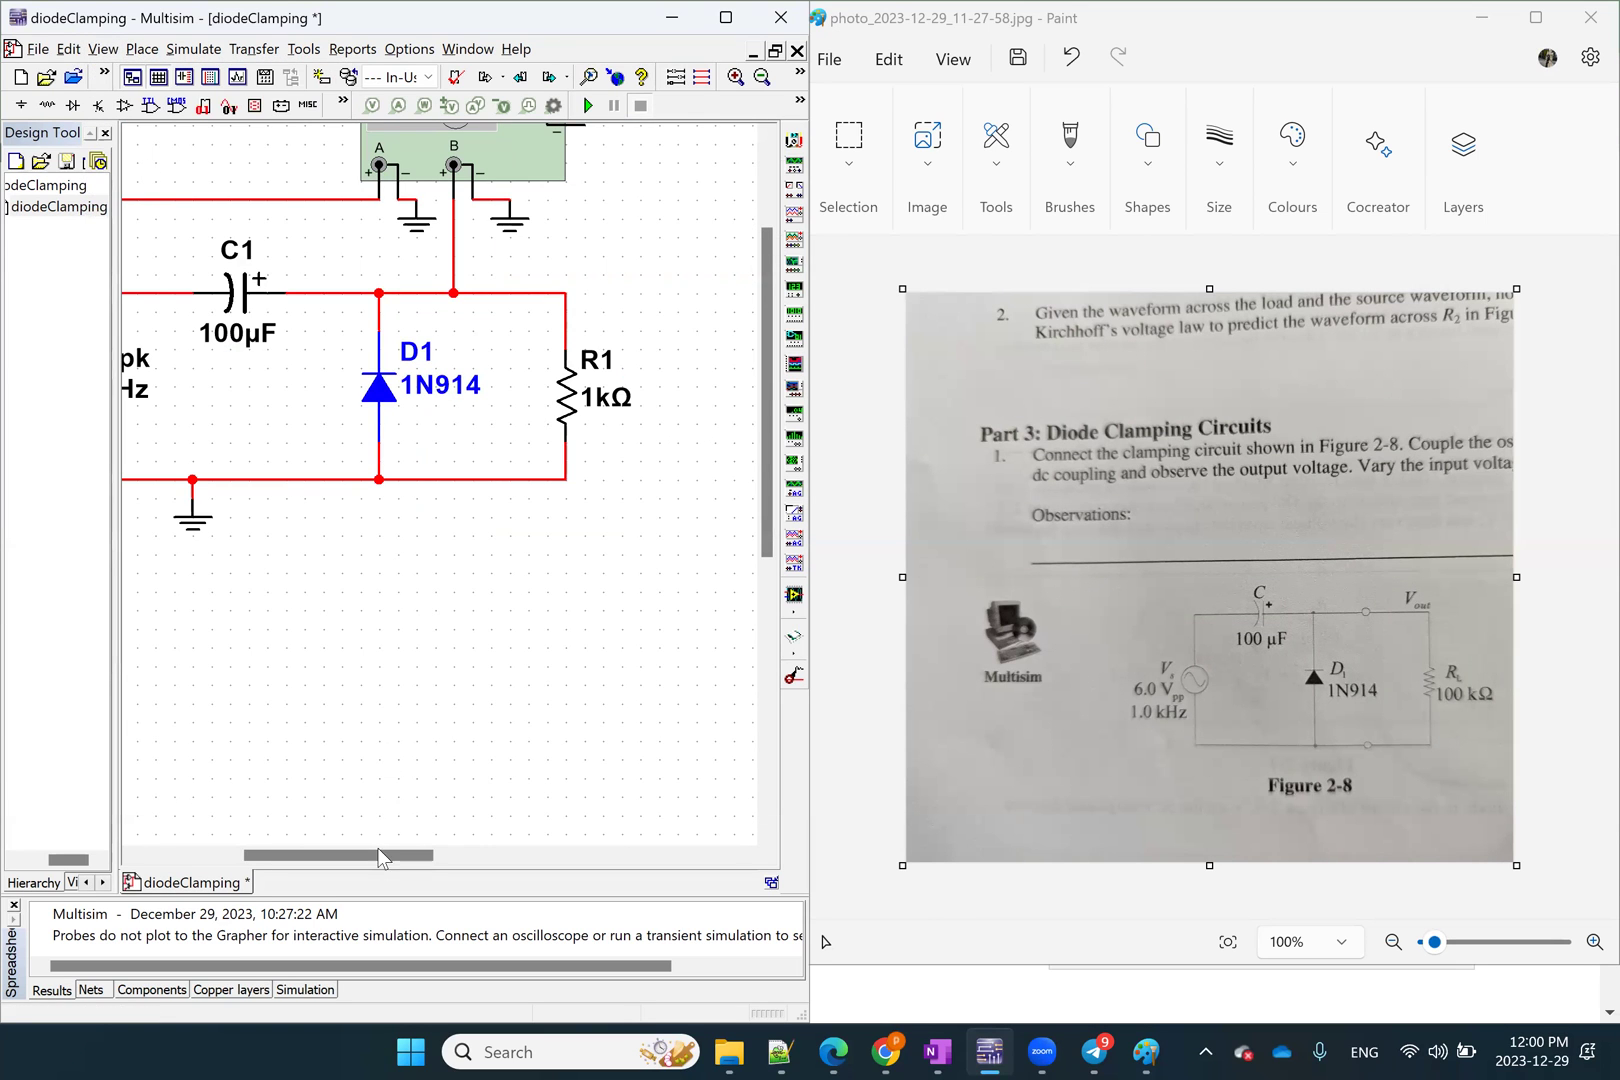
{"action": "mouse_move", "coordinate": [386, 856]}
{"action": "left_mouse_down"}
{"action": "mouse_move", "coordinate": [324, 855]}
{"action": "mouse_move", "coordinate": [375, 826]}
{"action": "left_mouse_up"}
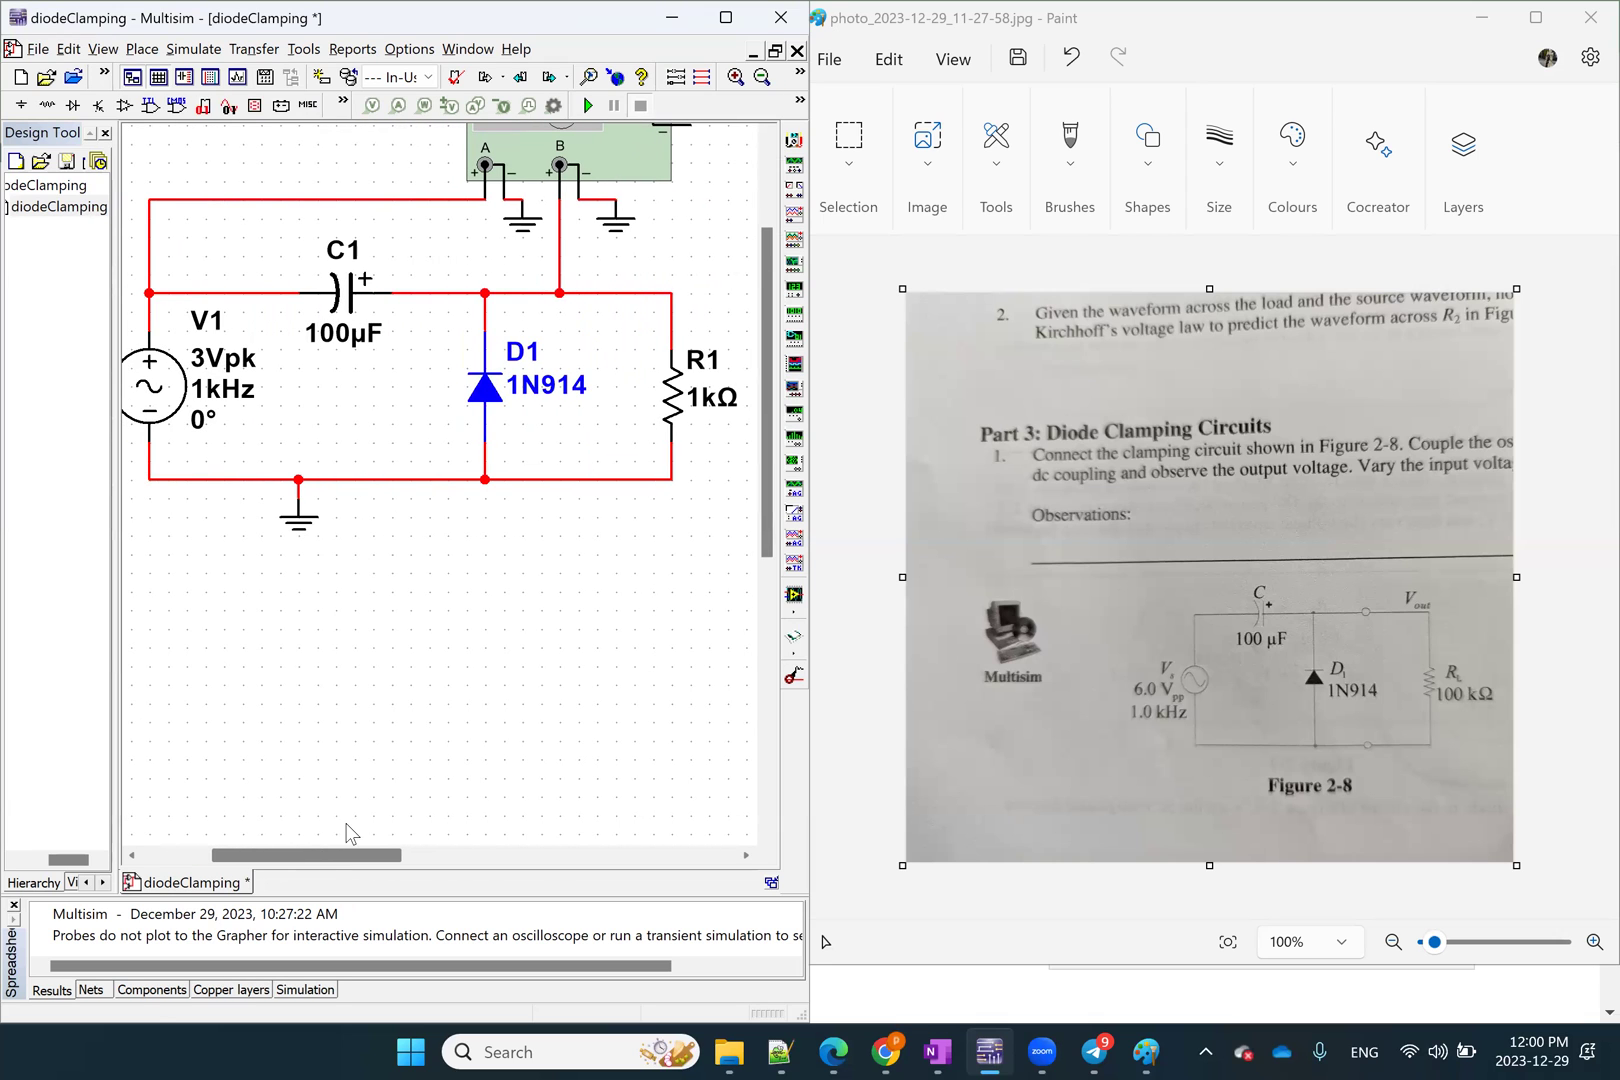
{"action": "scroll", "coordinate": [483, 427], "scroll_direction": "up", "scroll_amount": 5}
{"action": "scroll", "coordinate": [483, 427], "scroll_direction": "down", "scroll_amount": 4}
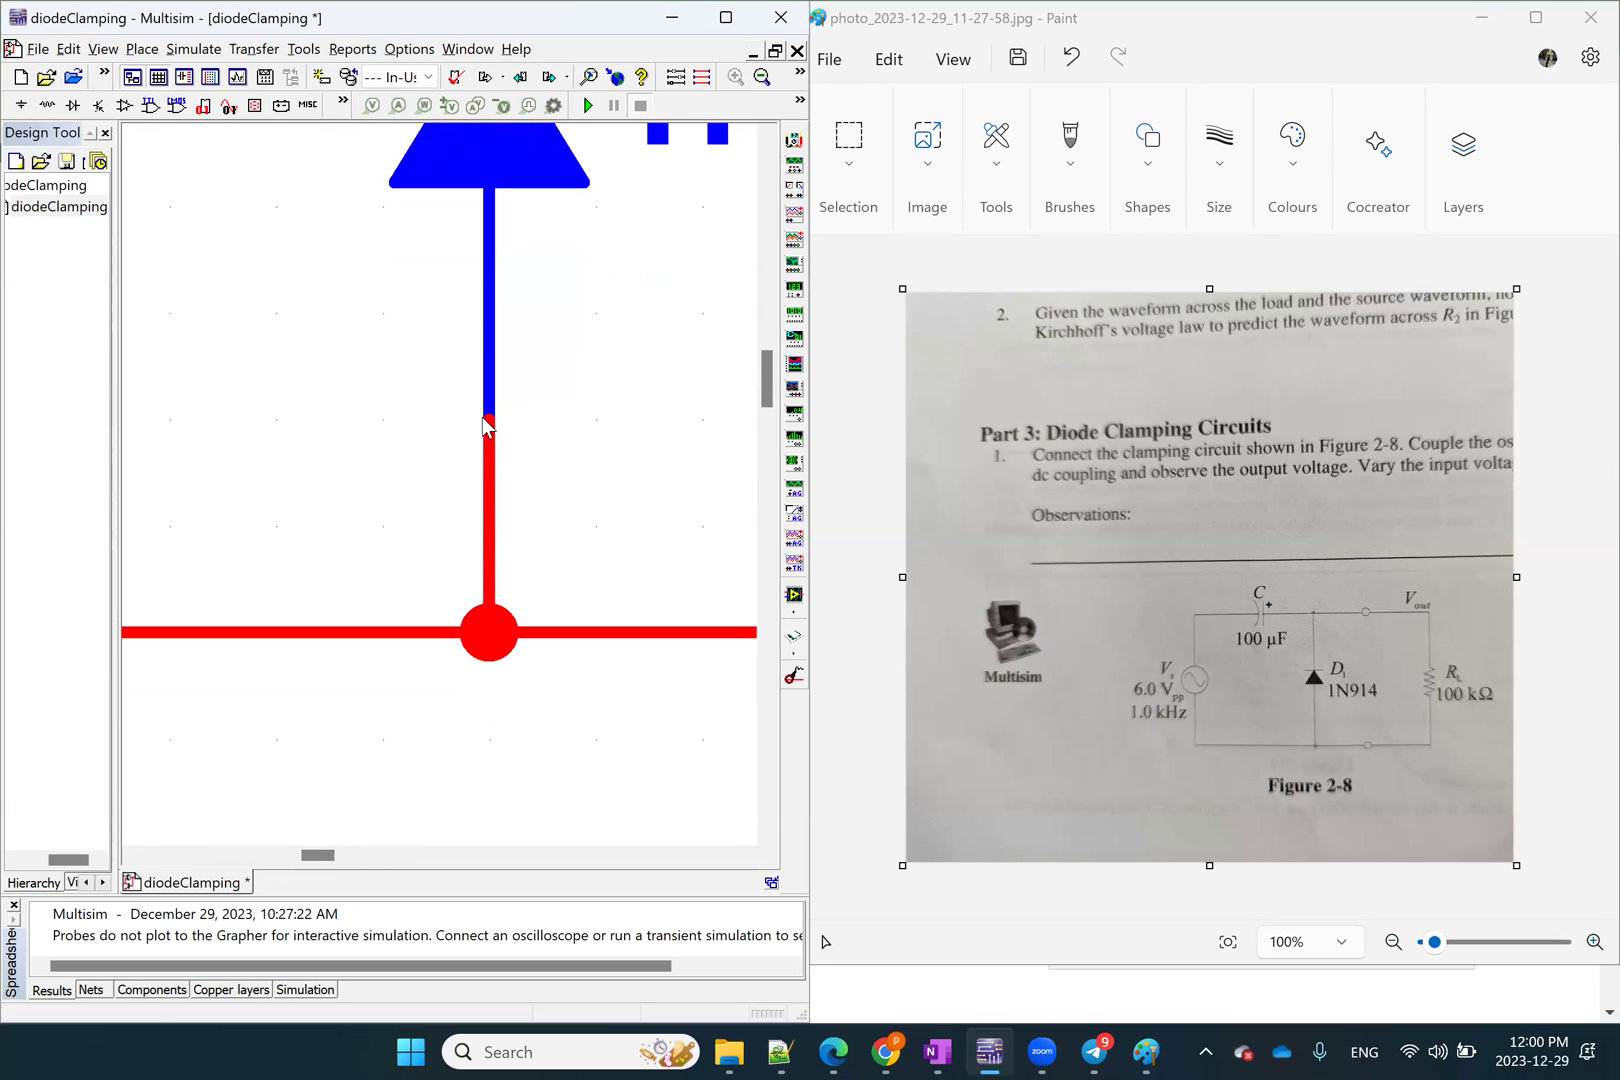
Zoom the schematic out several more times to show more of the circuit
{"action": "left_click", "coordinate": [103, 49]}
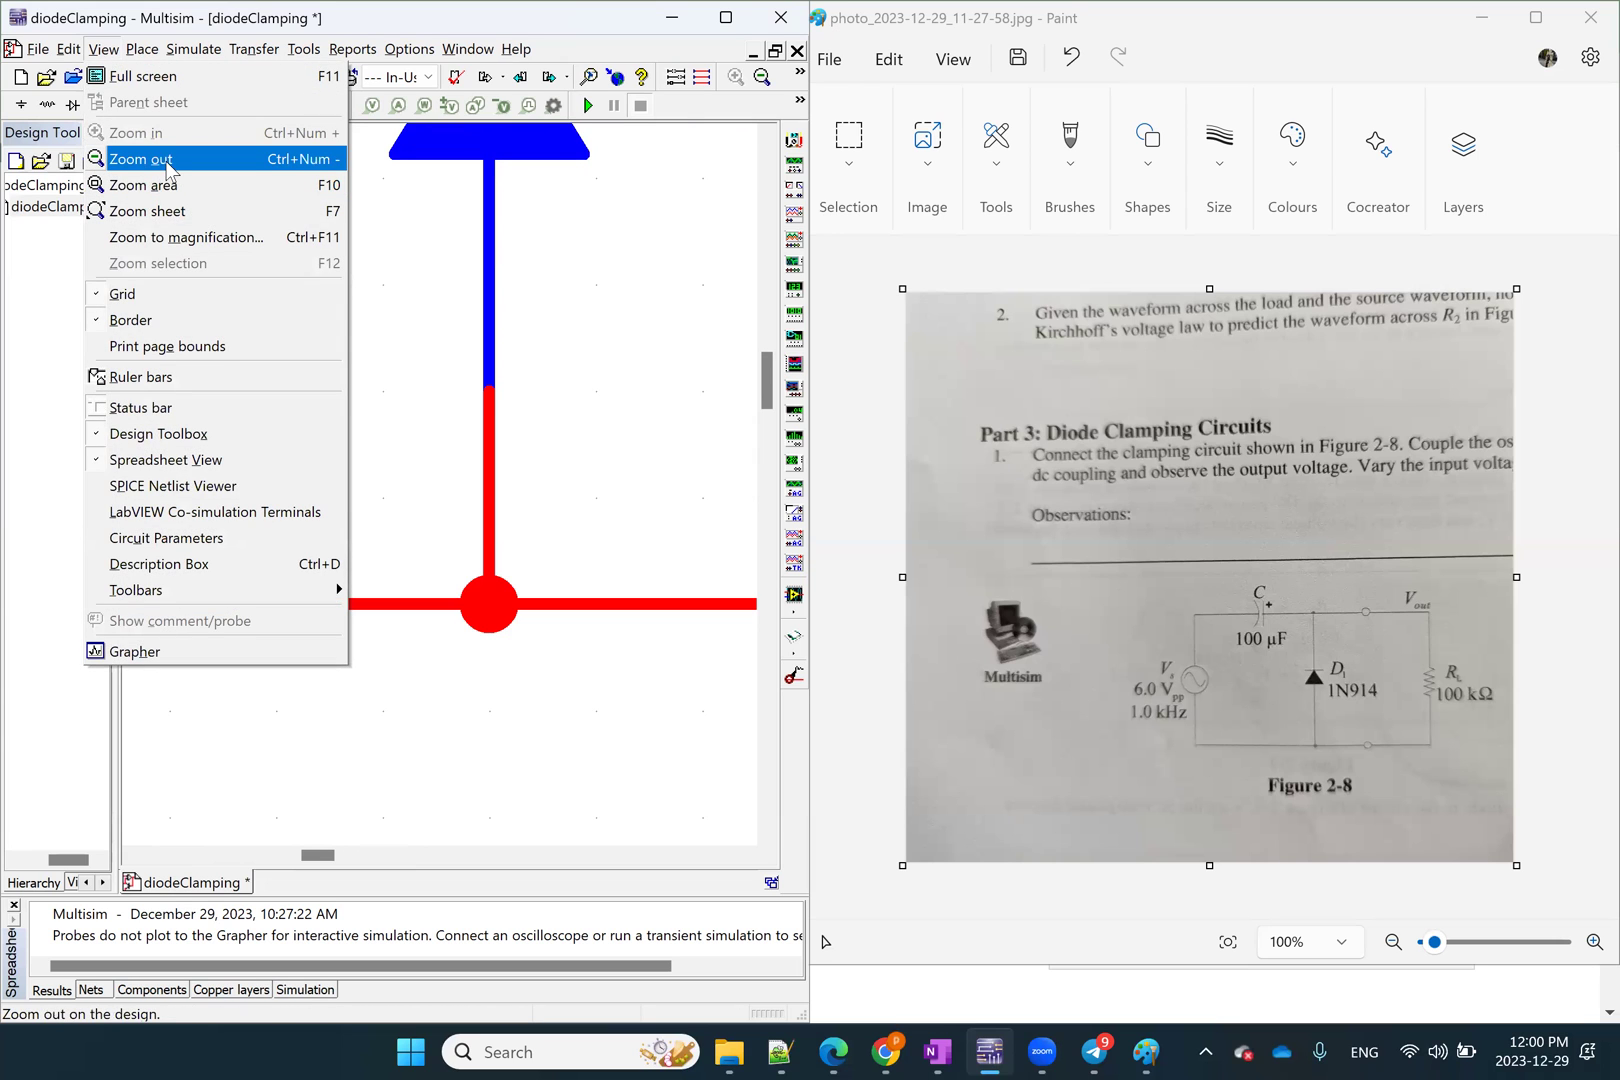
{"action": "left_click", "coordinate": [168, 160]}
{"action": "left_click", "coordinate": [103, 49]}
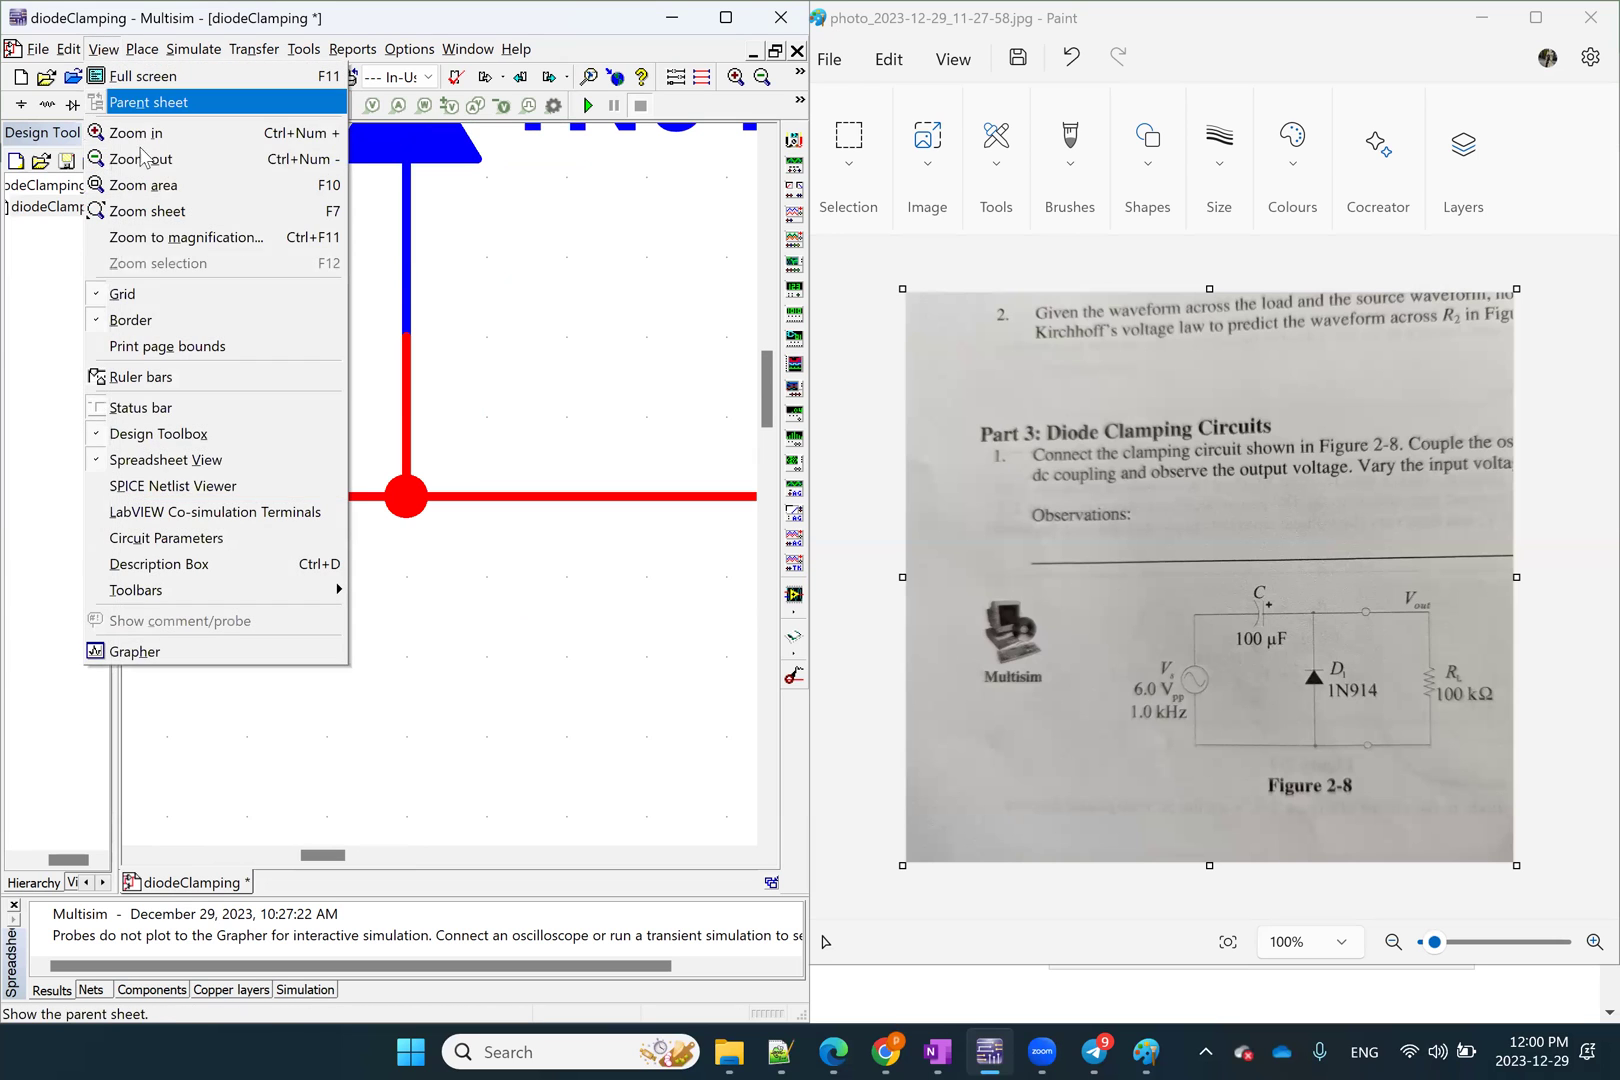
{"action": "left_click", "coordinate": [142, 158]}
{"action": "left_click", "coordinate": [103, 49]}
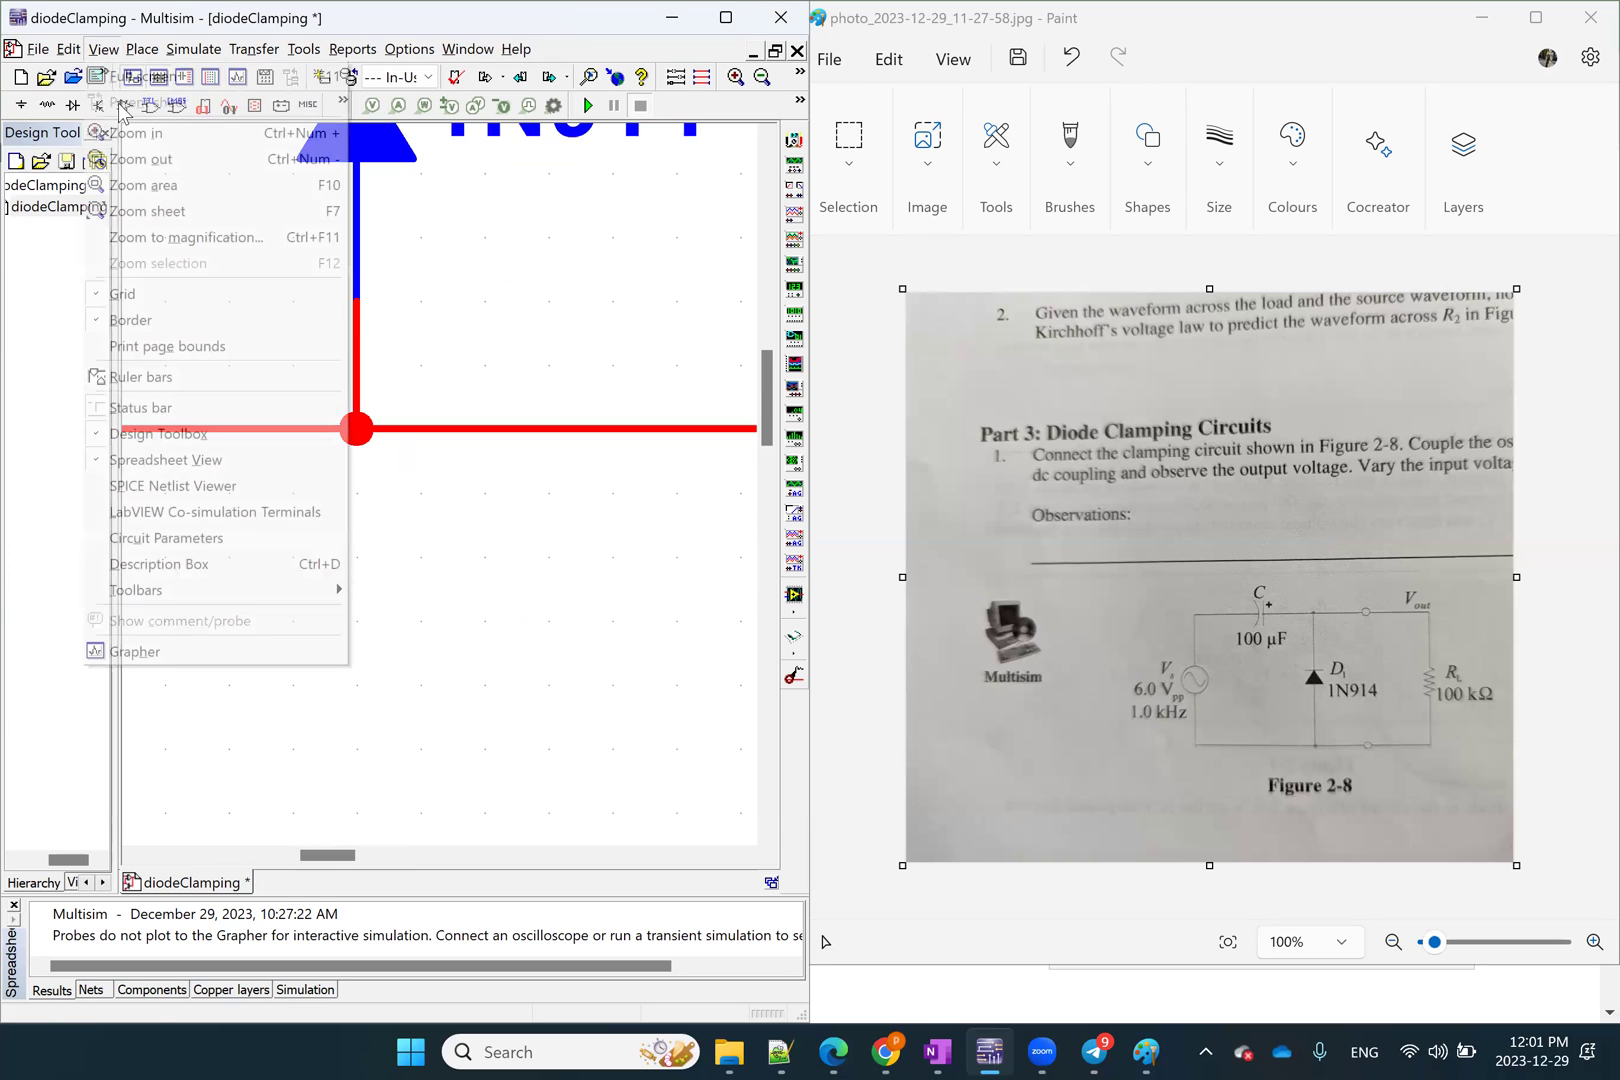
{"action": "left_click", "coordinate": [137, 160]}
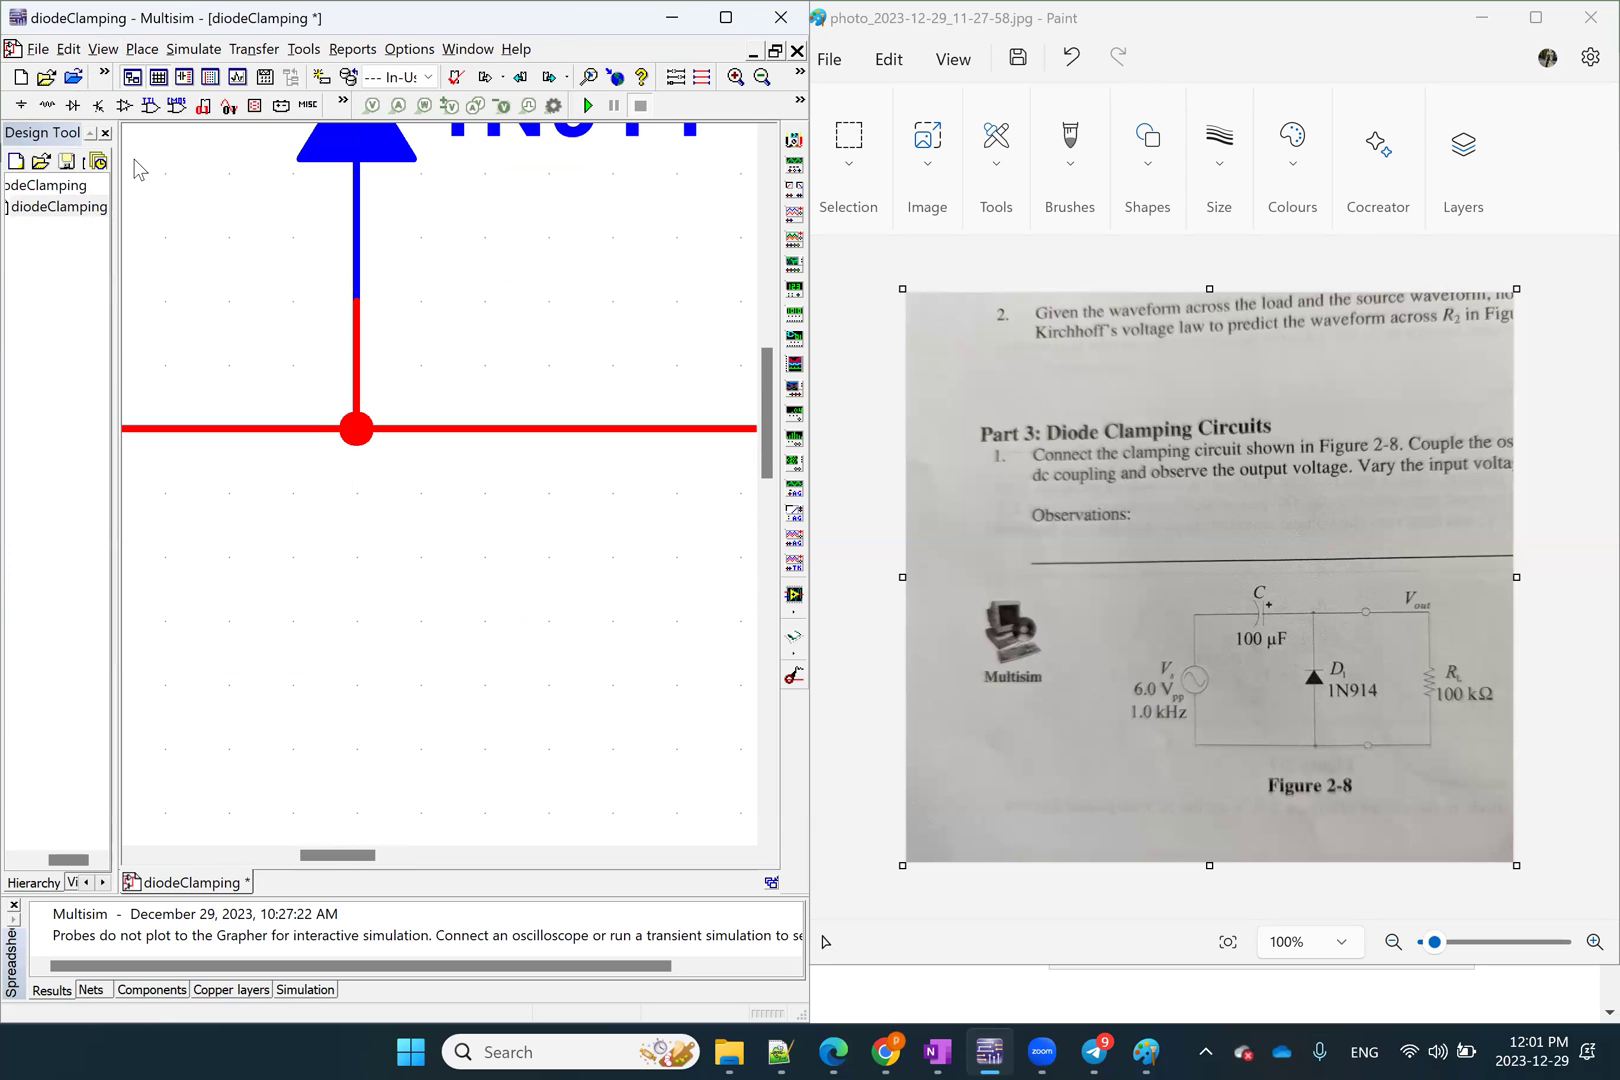
{"action": "left_click", "coordinate": [103, 49]}
{"action": "left_click", "coordinate": [166, 212]}
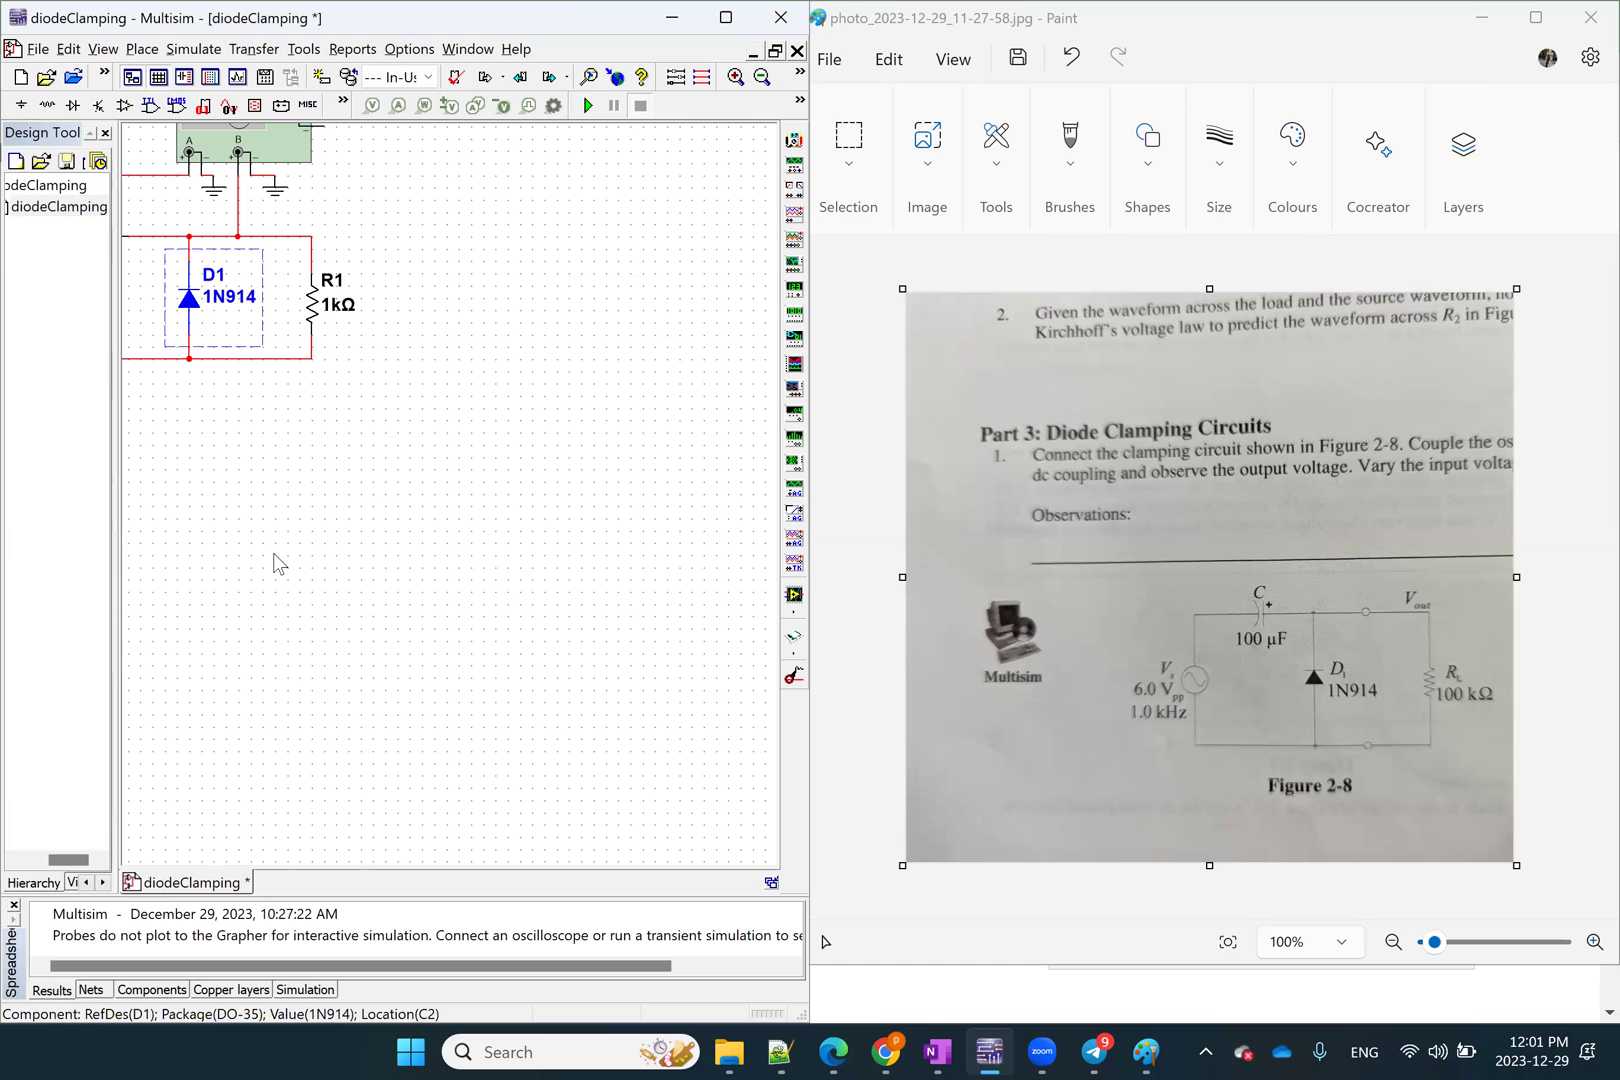
{"action": "left_click", "coordinate": [103, 48]}
Maximize the Multisim window so it fills the screen
{"action": "left_click", "coordinate": [726, 17]}
{"action": "left_click", "coordinate": [726, 17]}
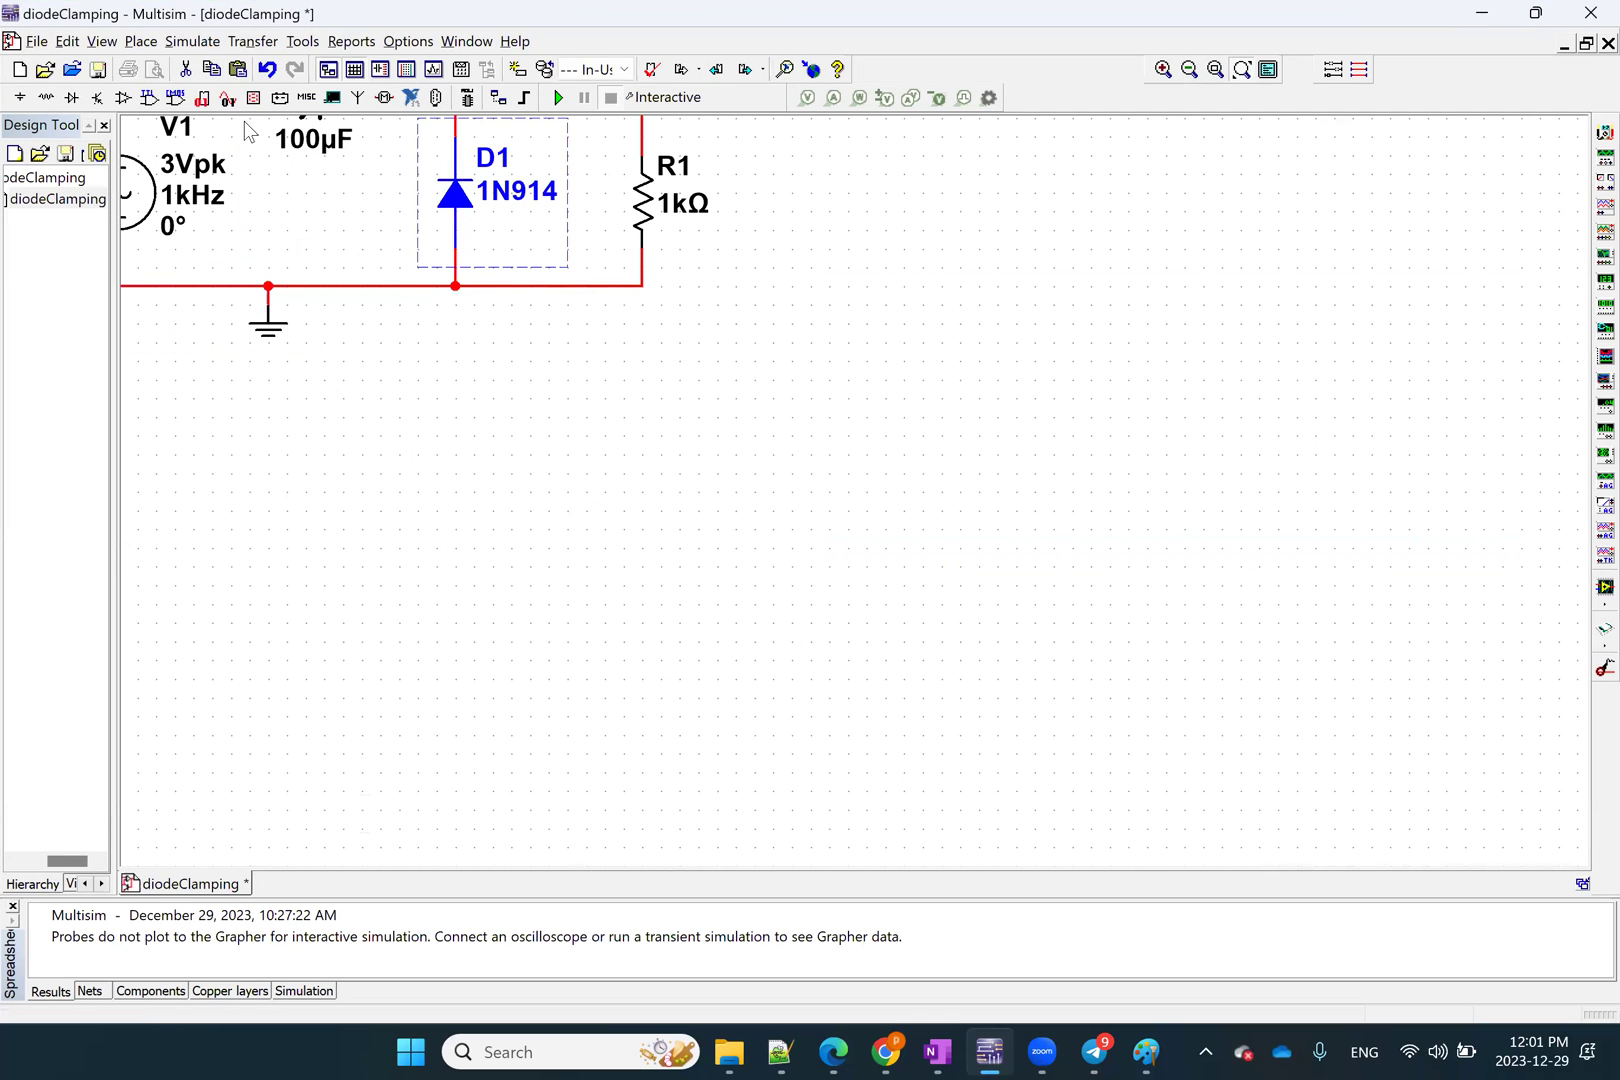
{"action": "left_click", "coordinate": [190, 44]}
{"action": "left_click", "coordinate": [104, 46]}
{"action": "left_click", "coordinate": [104, 46]}
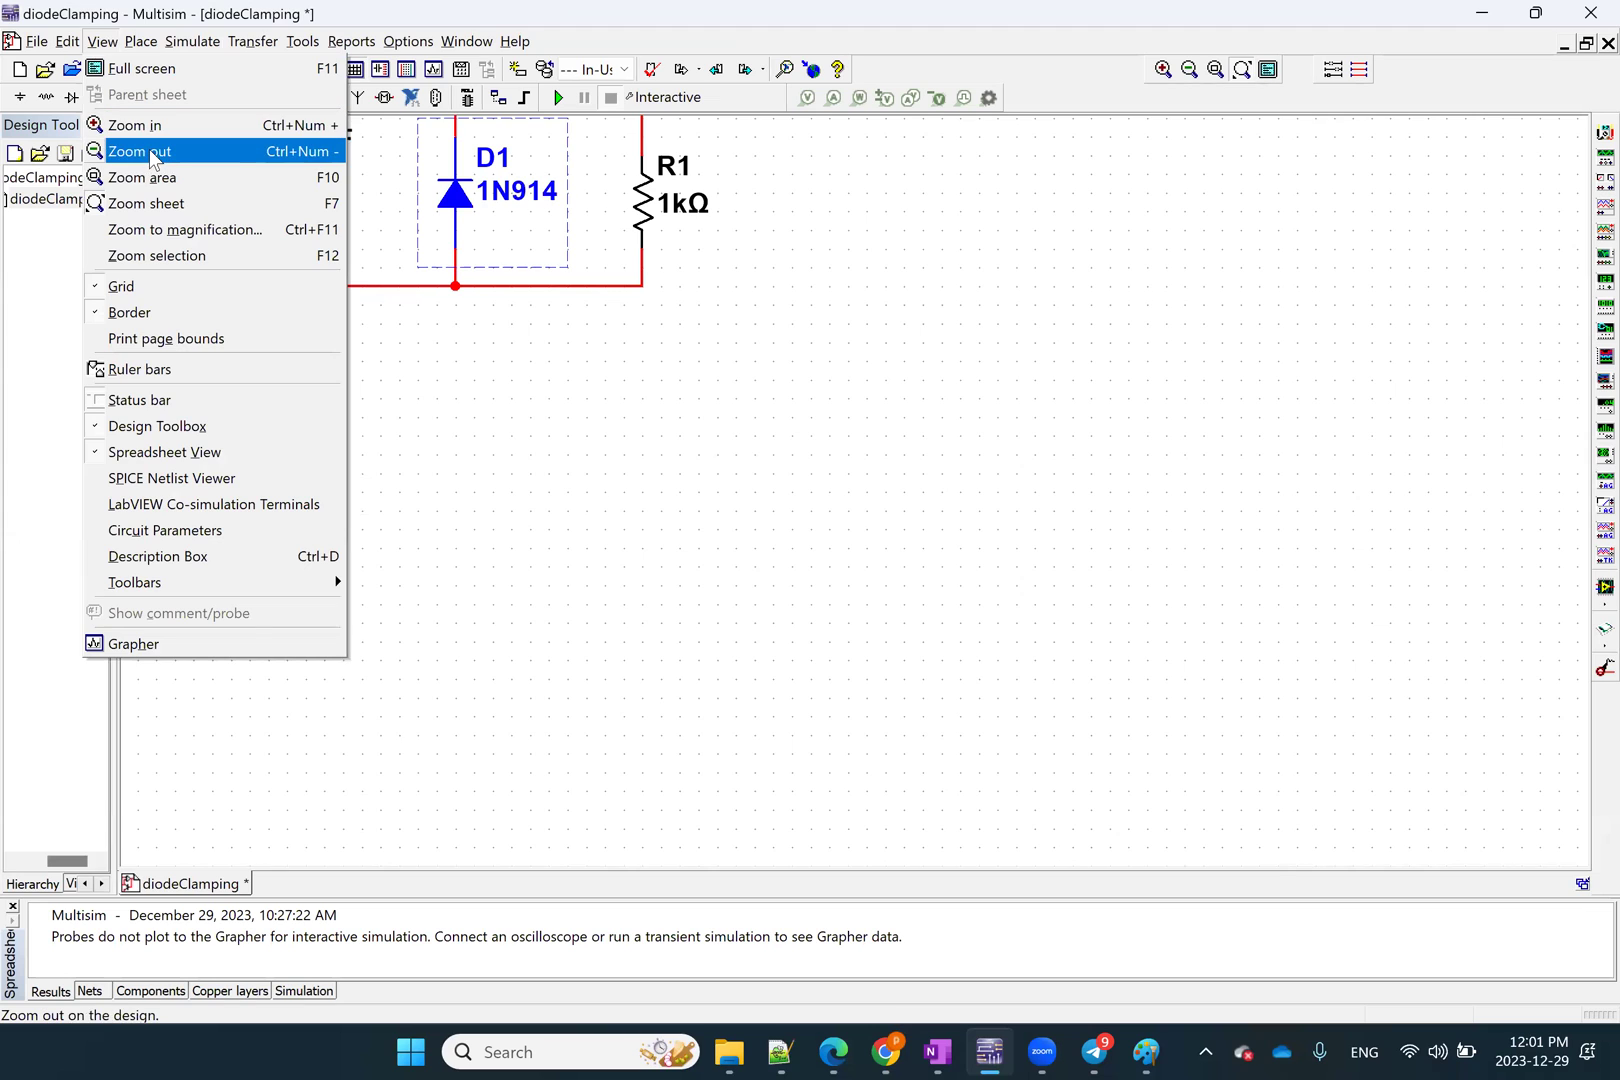
{"action": "left_click", "coordinate": [160, 204]}
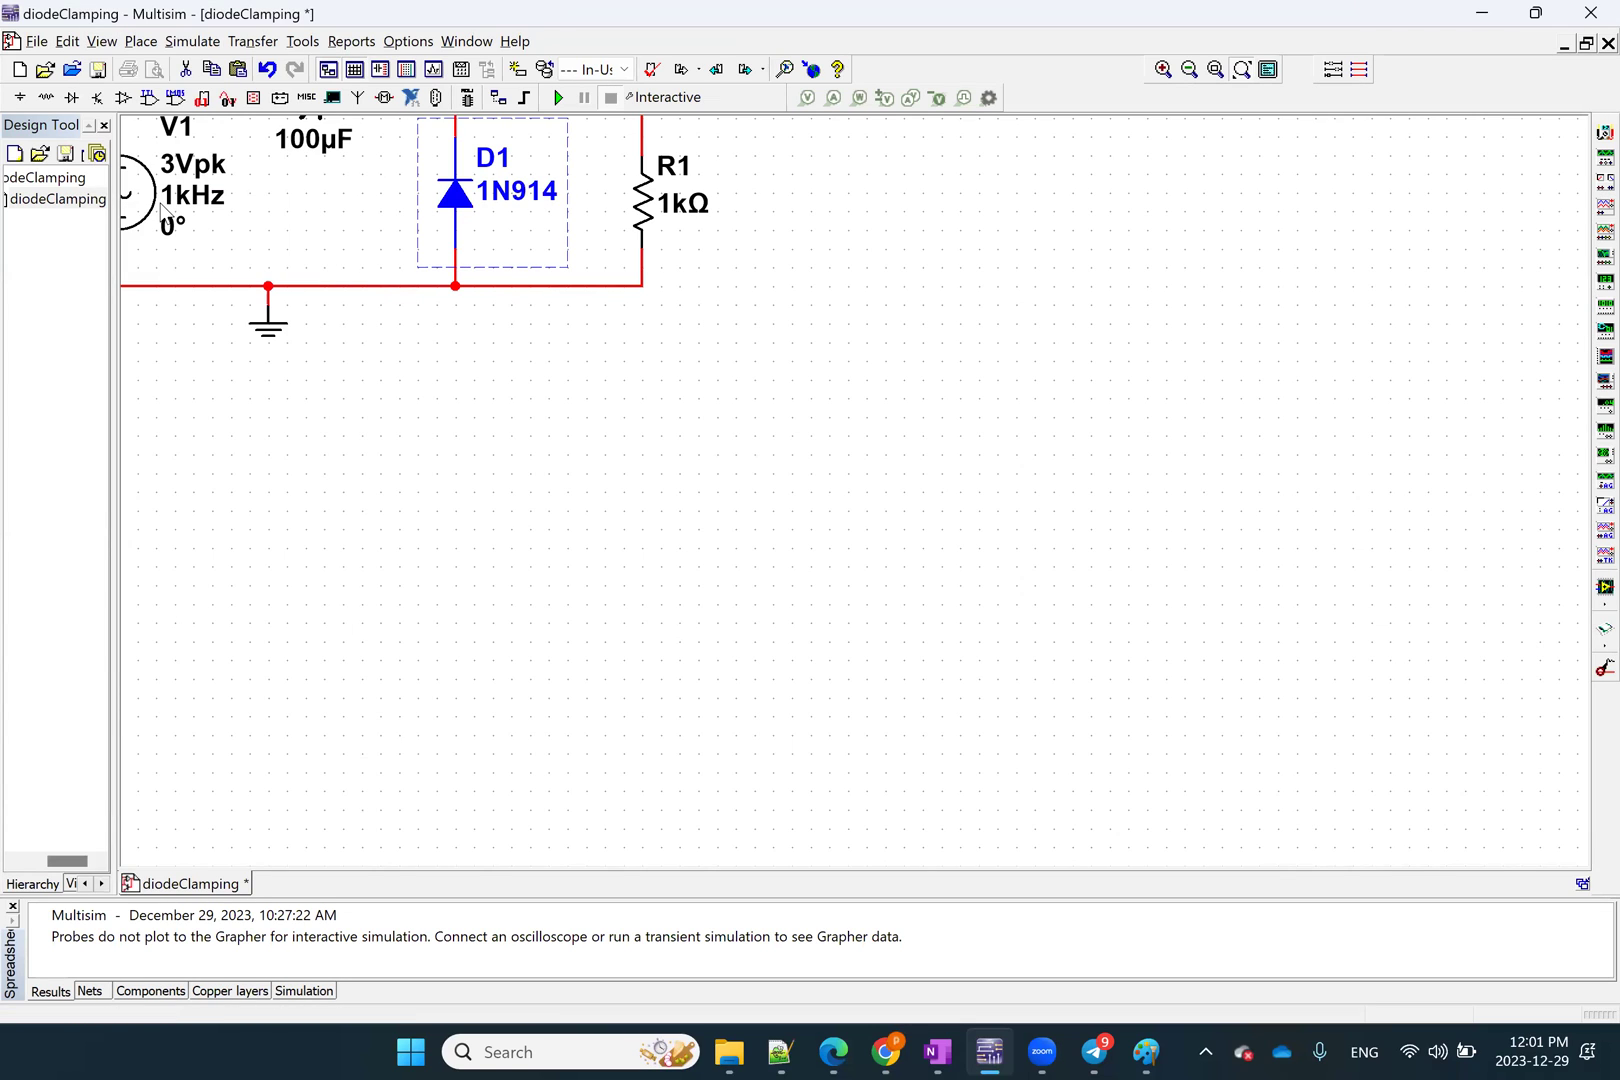
Zoom out and scroll until V1, C1, D1, R1 and XSC1 are all visible
{"action": "left_click", "coordinate": [102, 41]}
{"action": "left_click", "coordinate": [155, 152]}
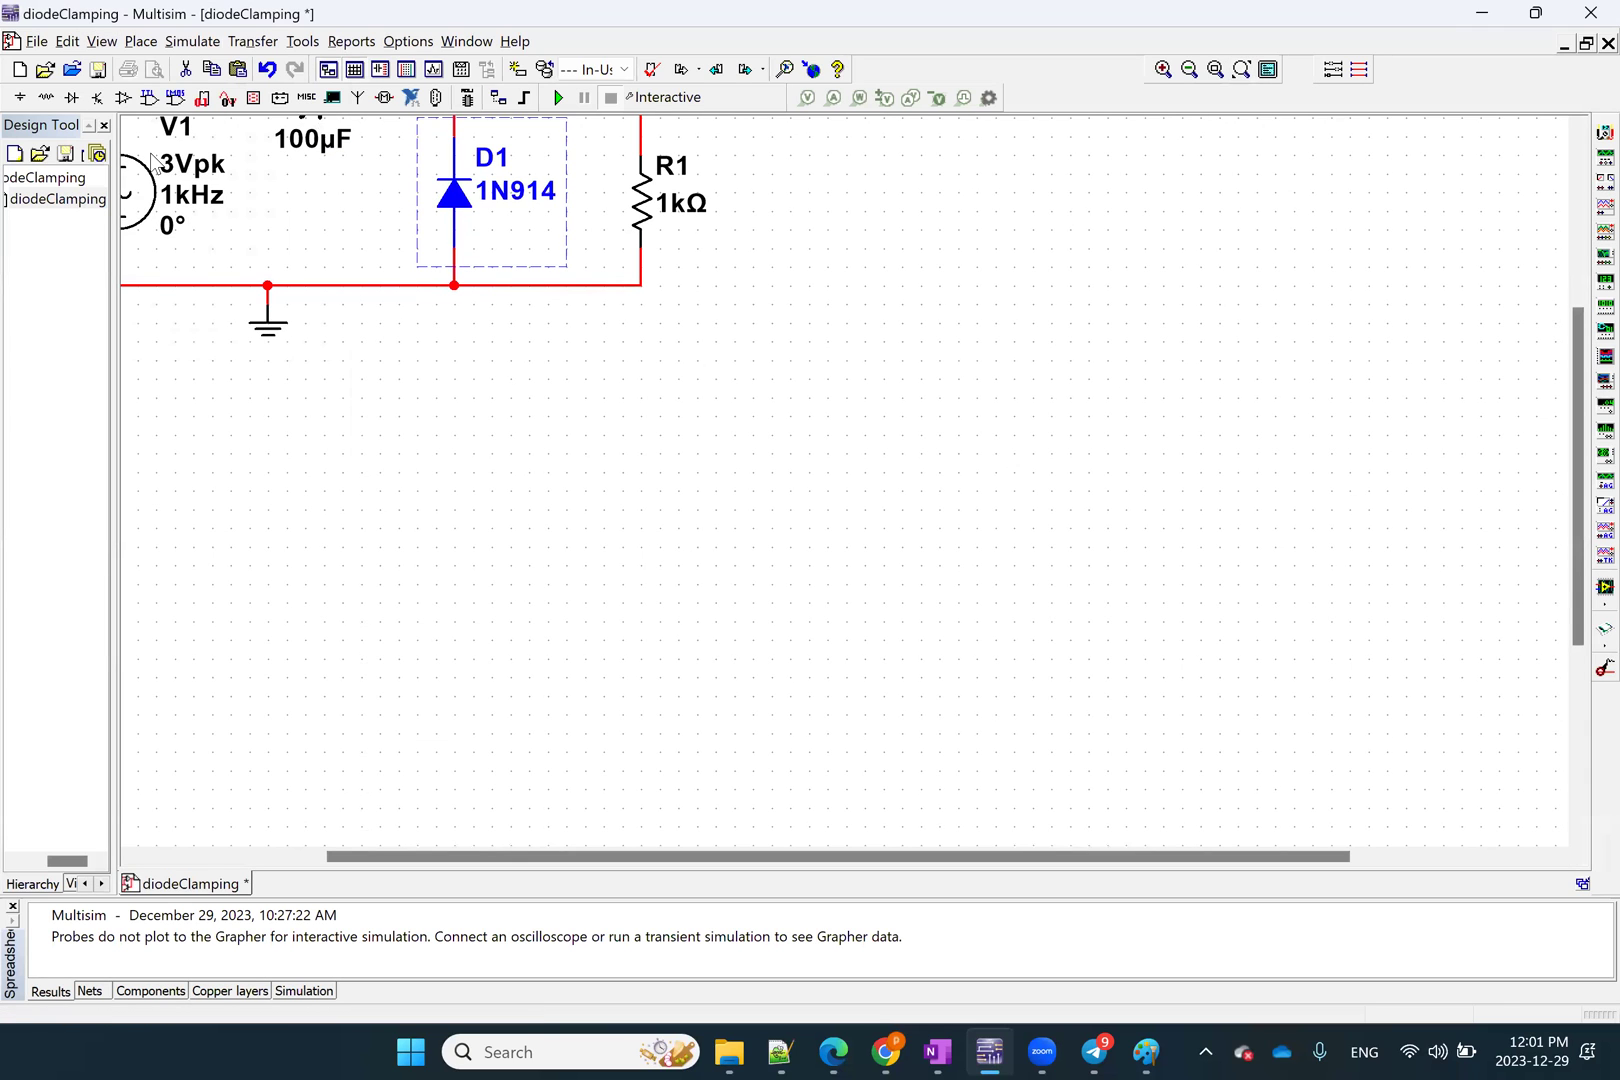
{"action": "left_click_drag", "start_coordinate": [526, 848], "coordinate": [364, 850]}
{"action": "left_click_drag", "start_coordinate": [1568, 425], "coordinate": [1584, 249]}
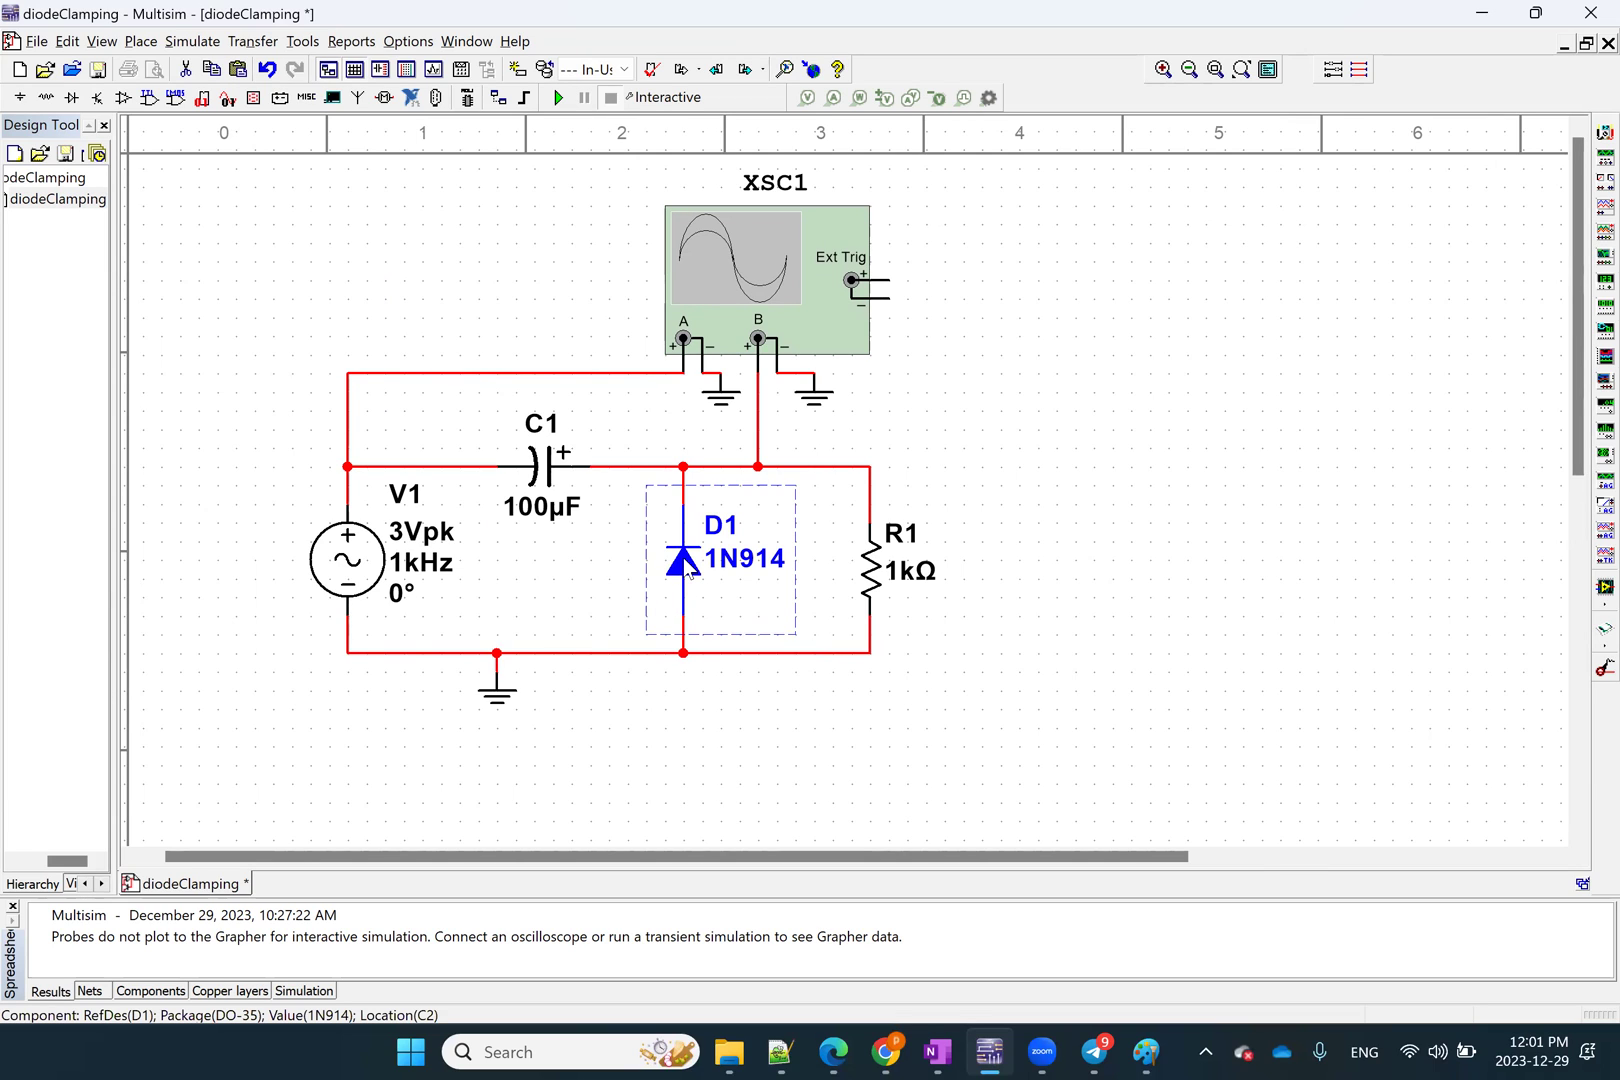
Try deleting diode D1, then undo to restore it
{"action": "key", "text": "Delete"}
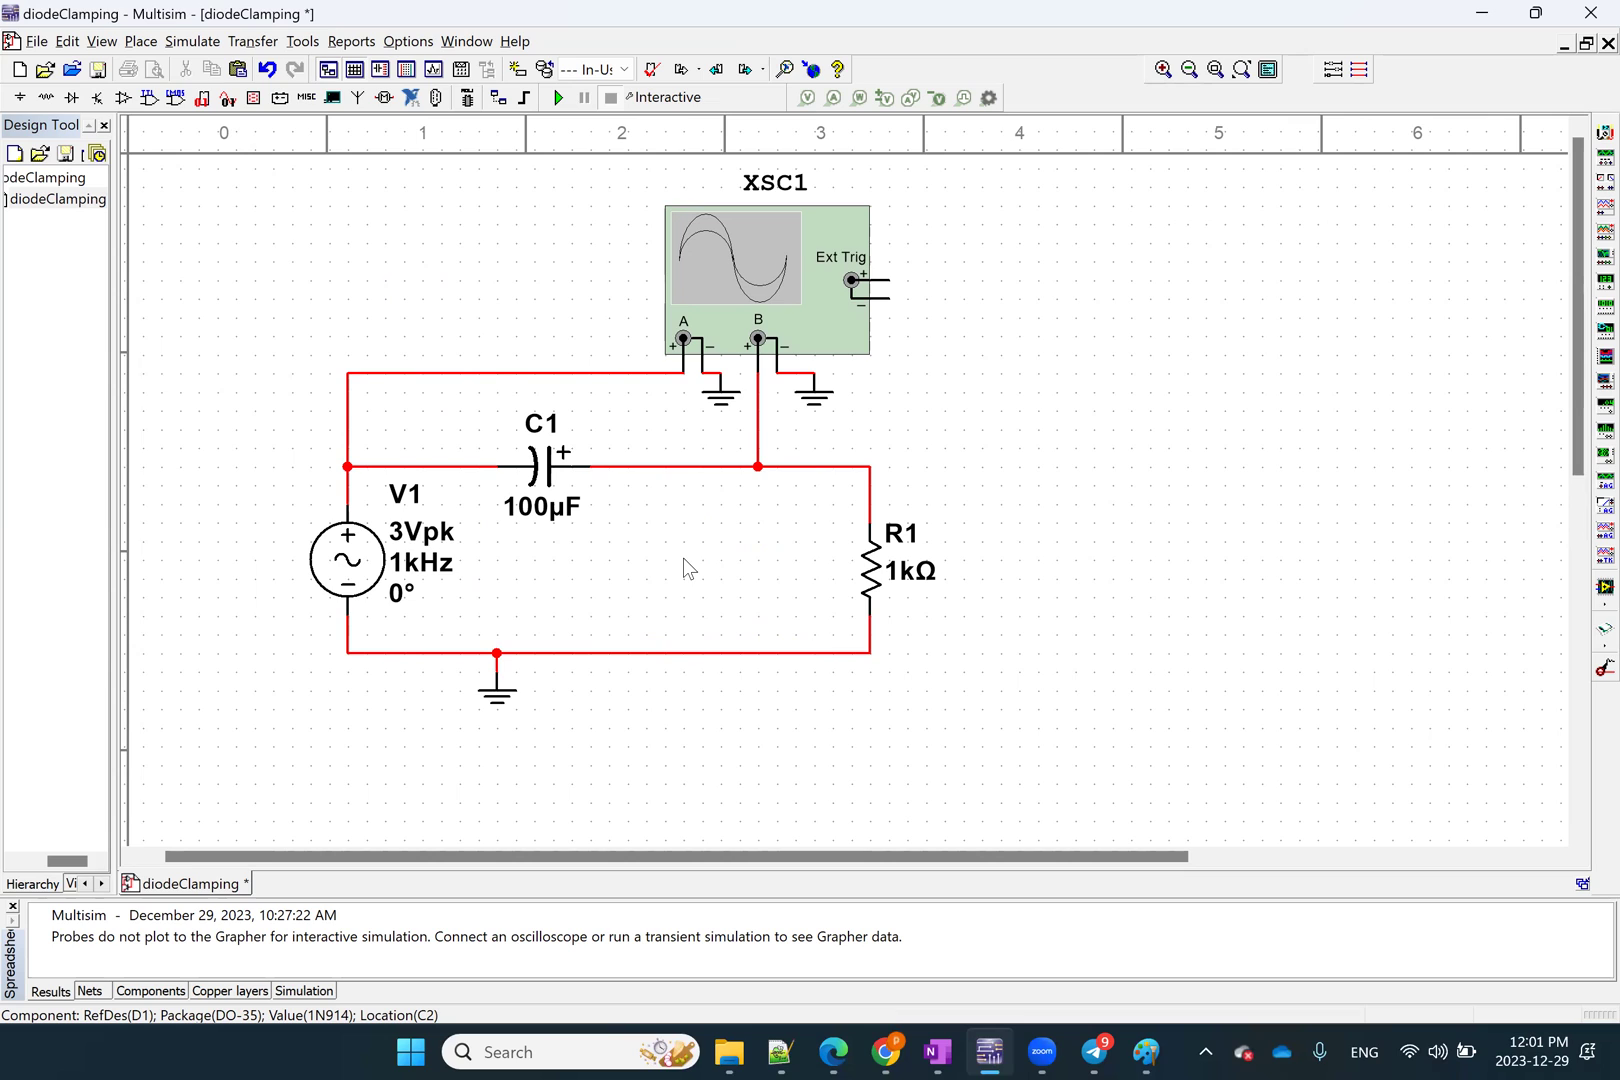
{"action": "key", "text": "ctrl+z"}
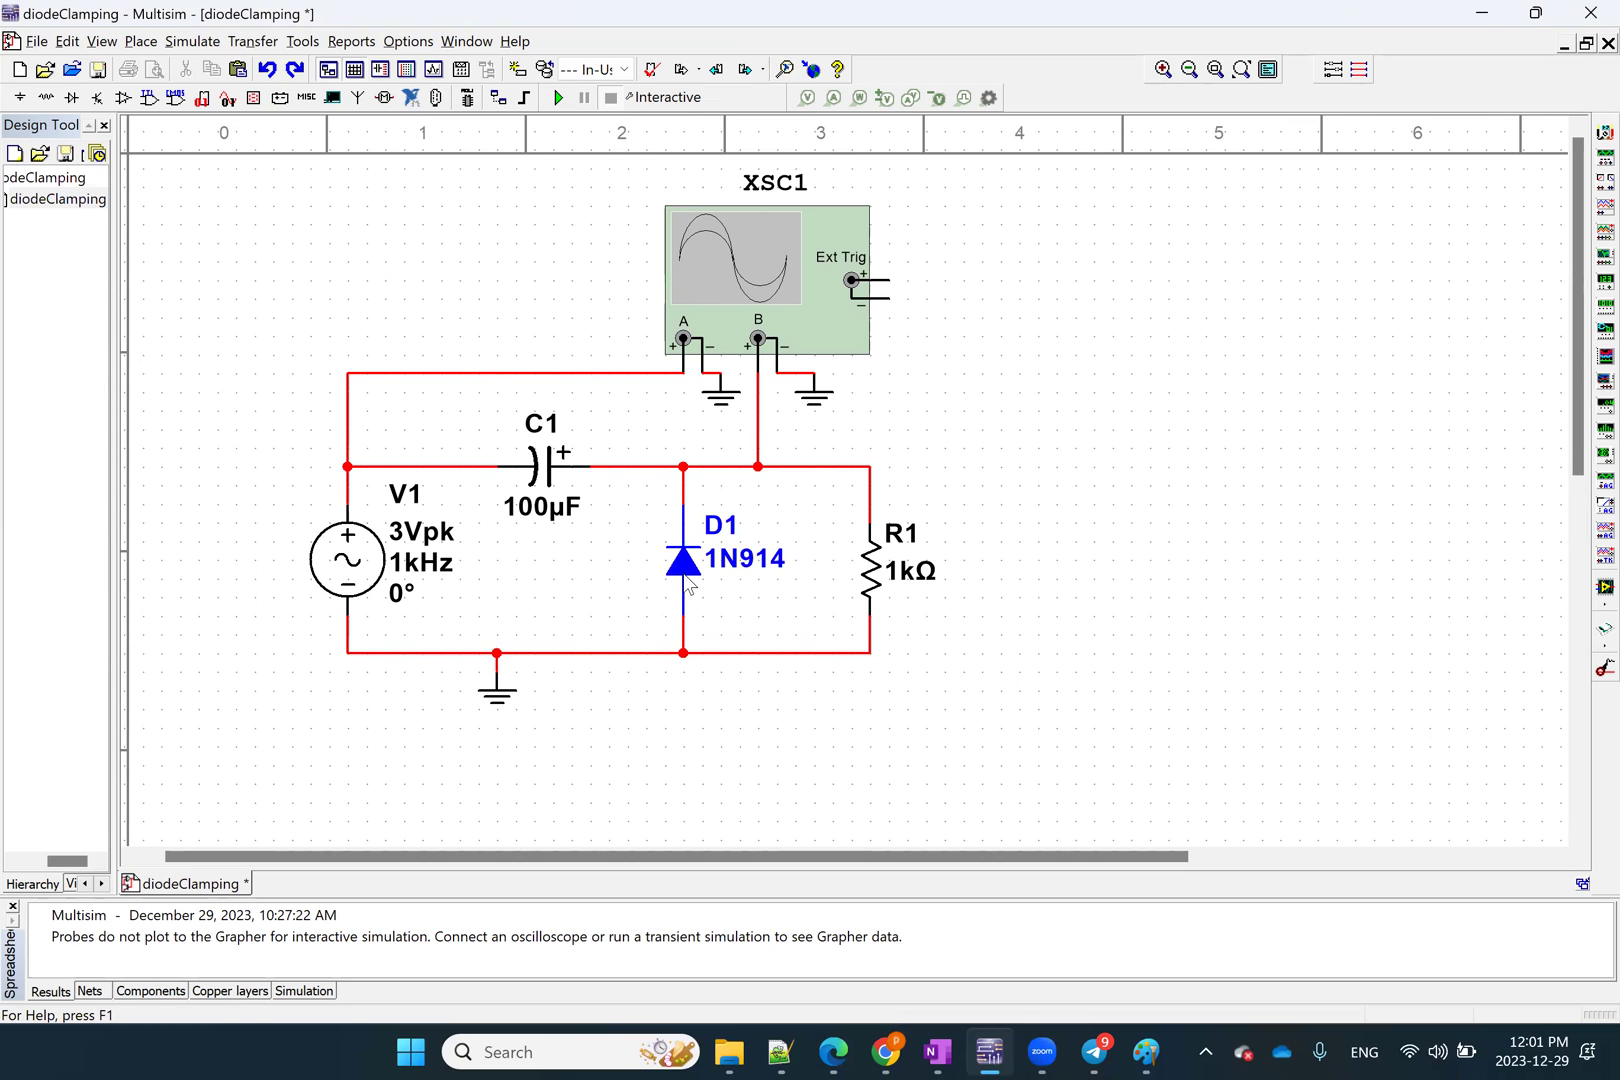
{"action": "left_click", "coordinate": [686, 575]}
{"action": "key", "text": "Delete"}
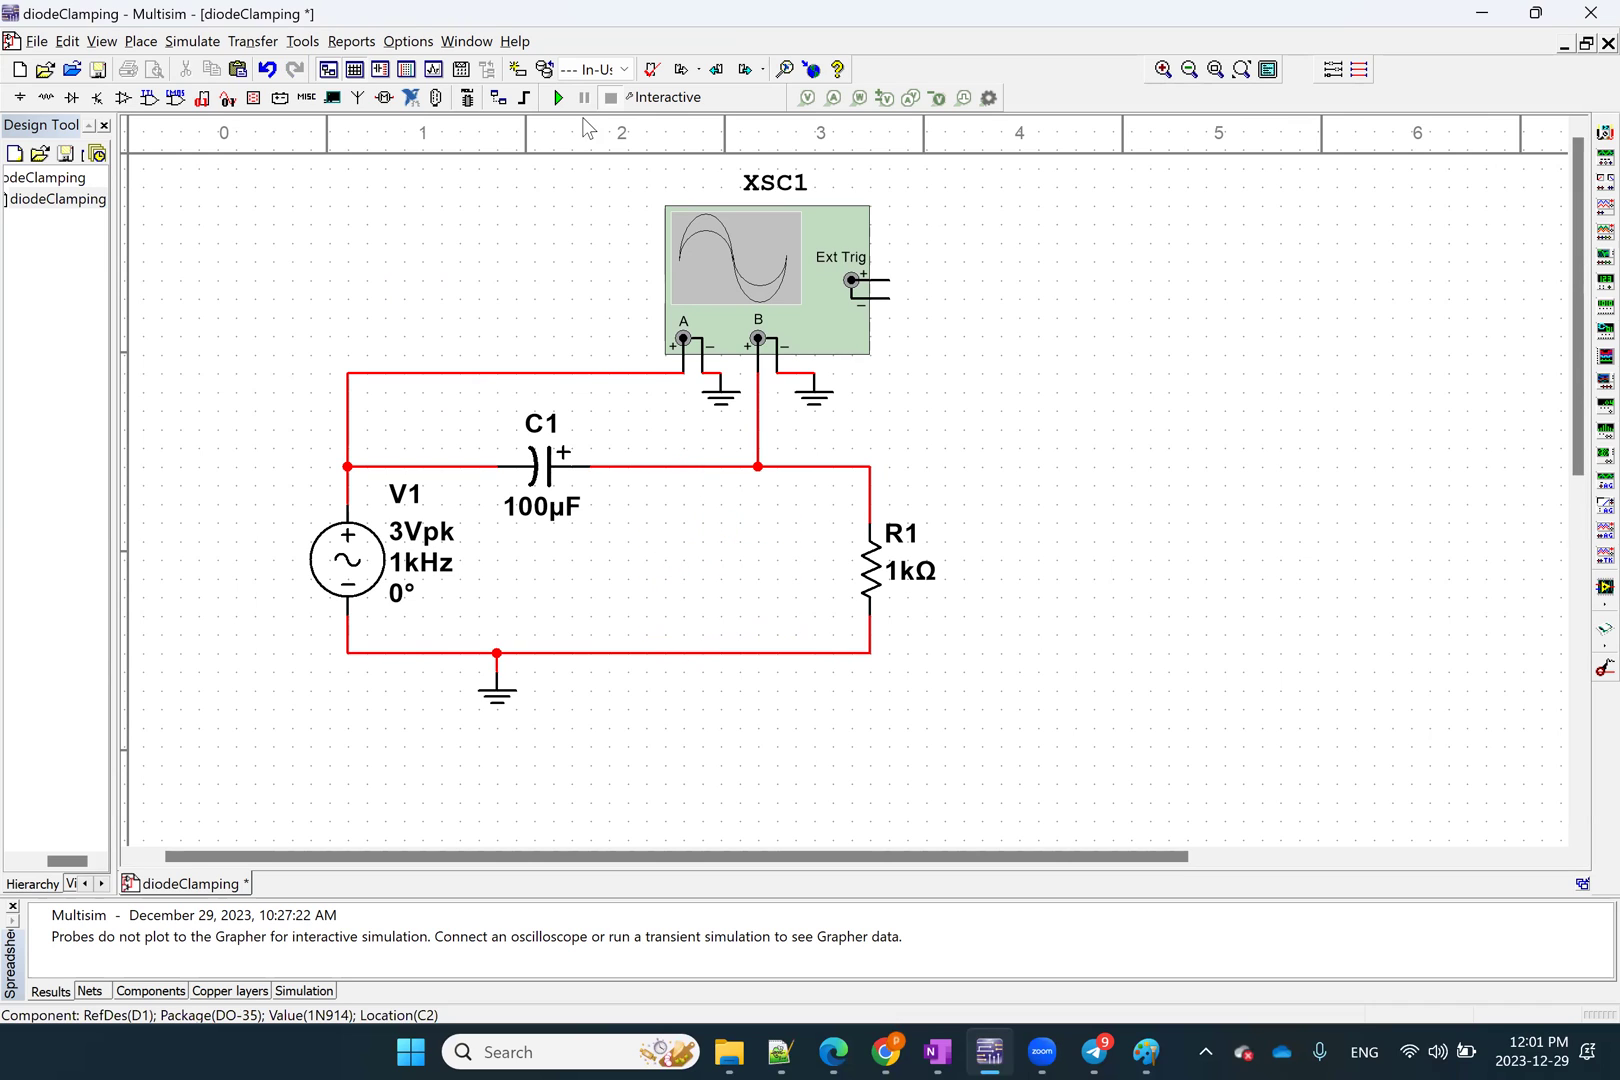
{"action": "left_click", "coordinate": [622, 70]}
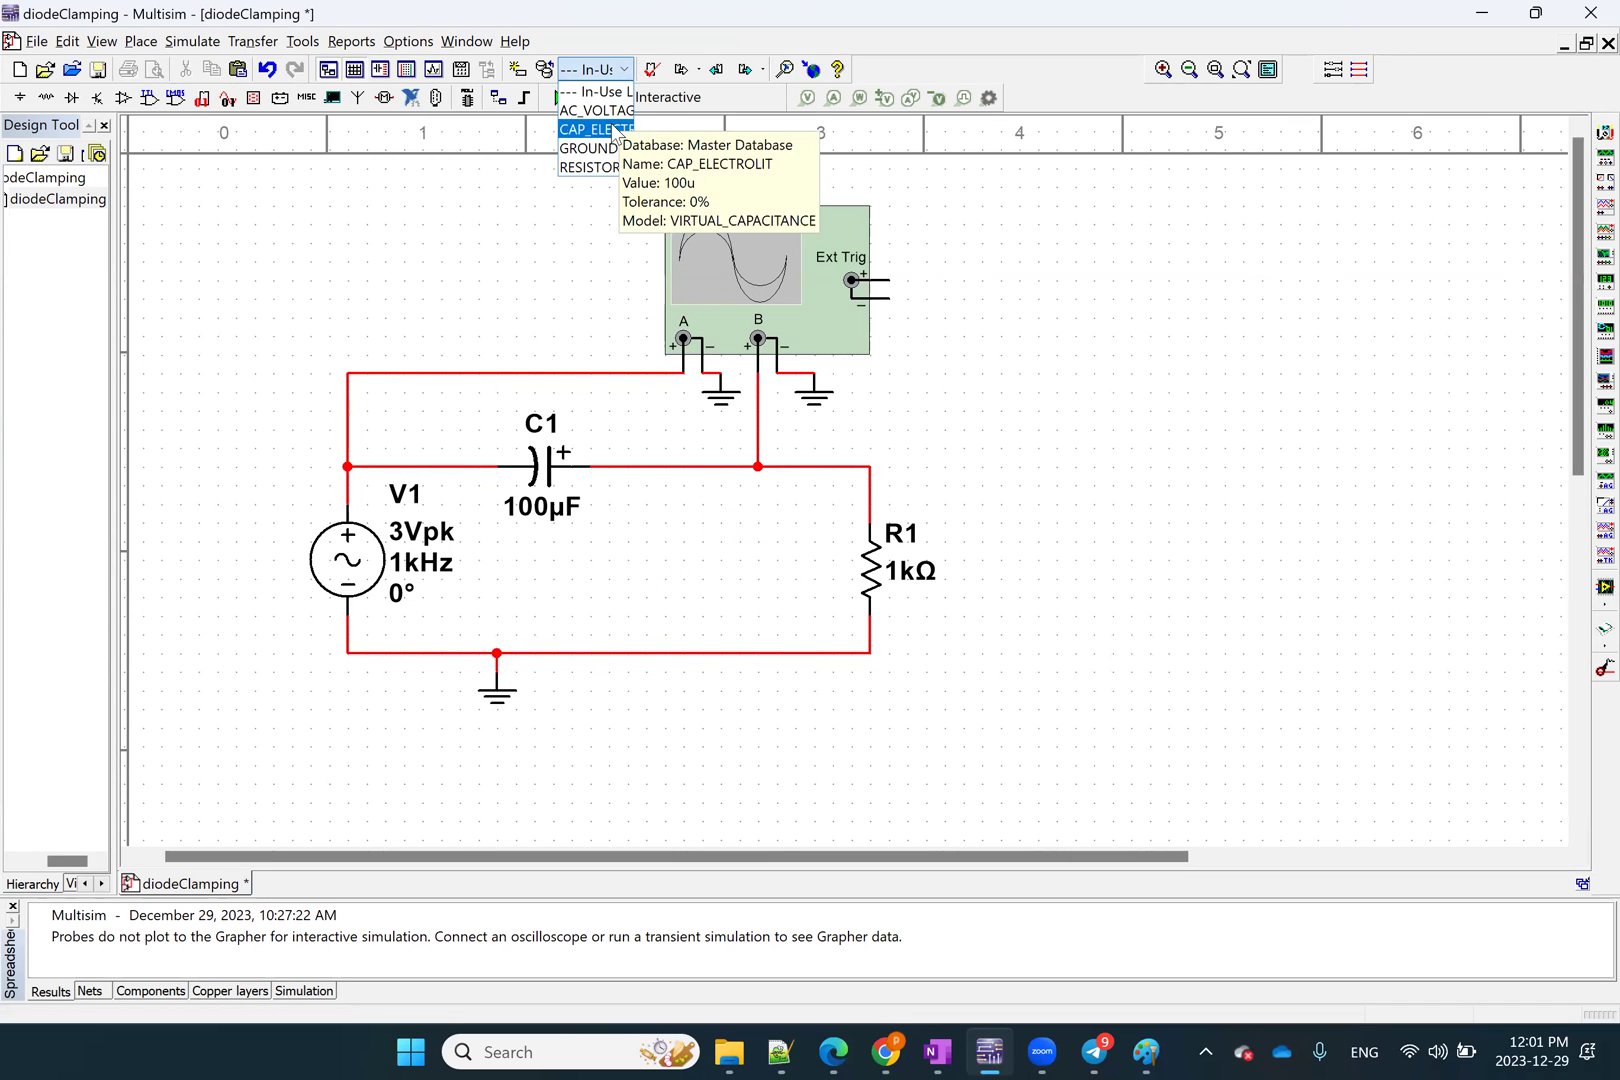
{"action": "left_click", "coordinate": [605, 325]}
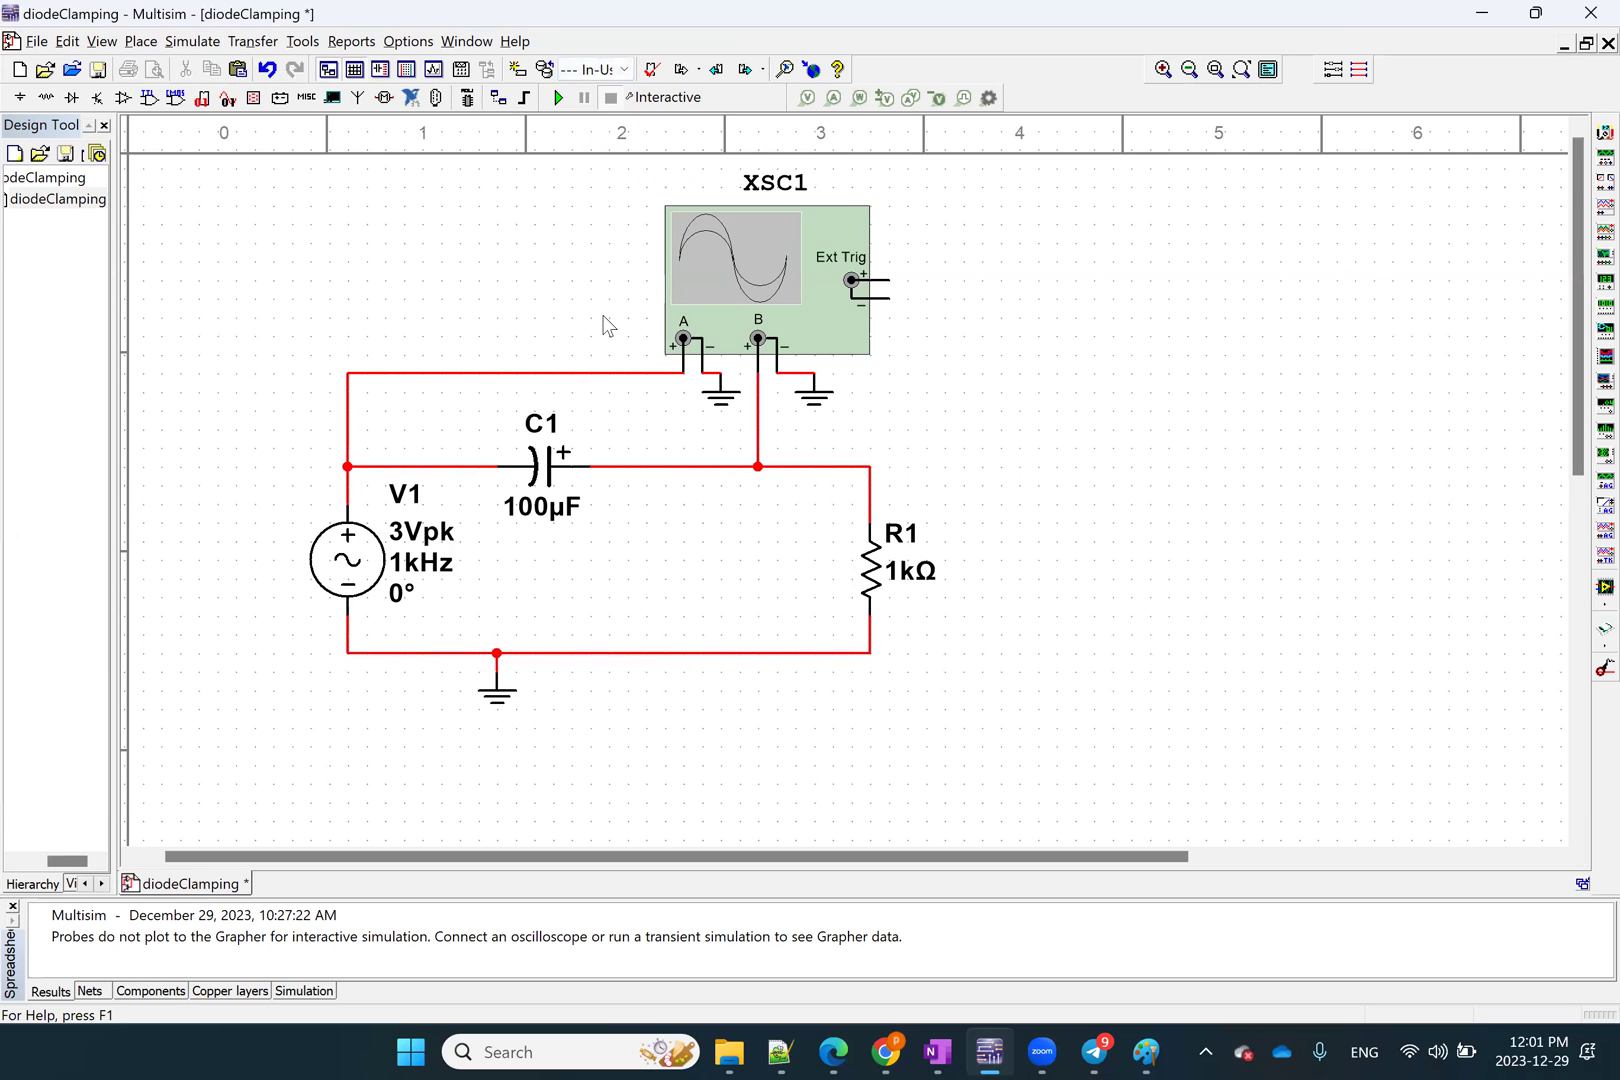
{"action": "key", "text": "ctrl+z"}
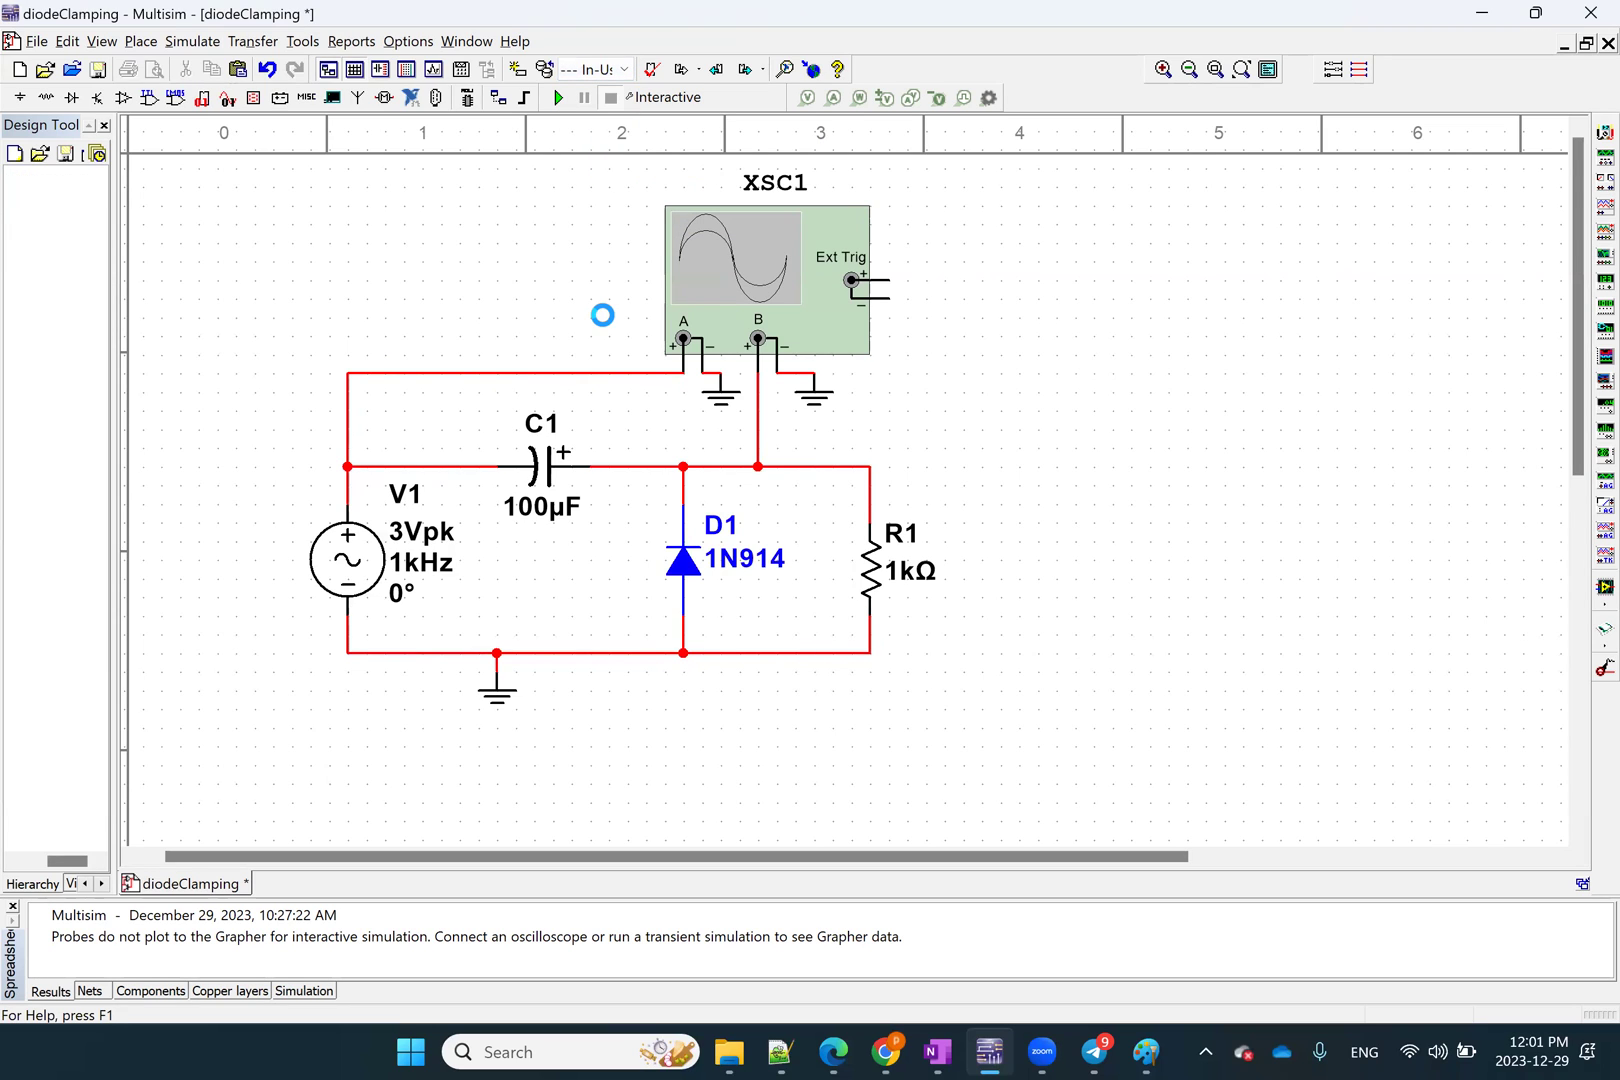
Place a new 1N914 diode D2 from the In-Use List, rotated cathode-down, beside D1
{"action": "left_click", "coordinate": [600, 69]}
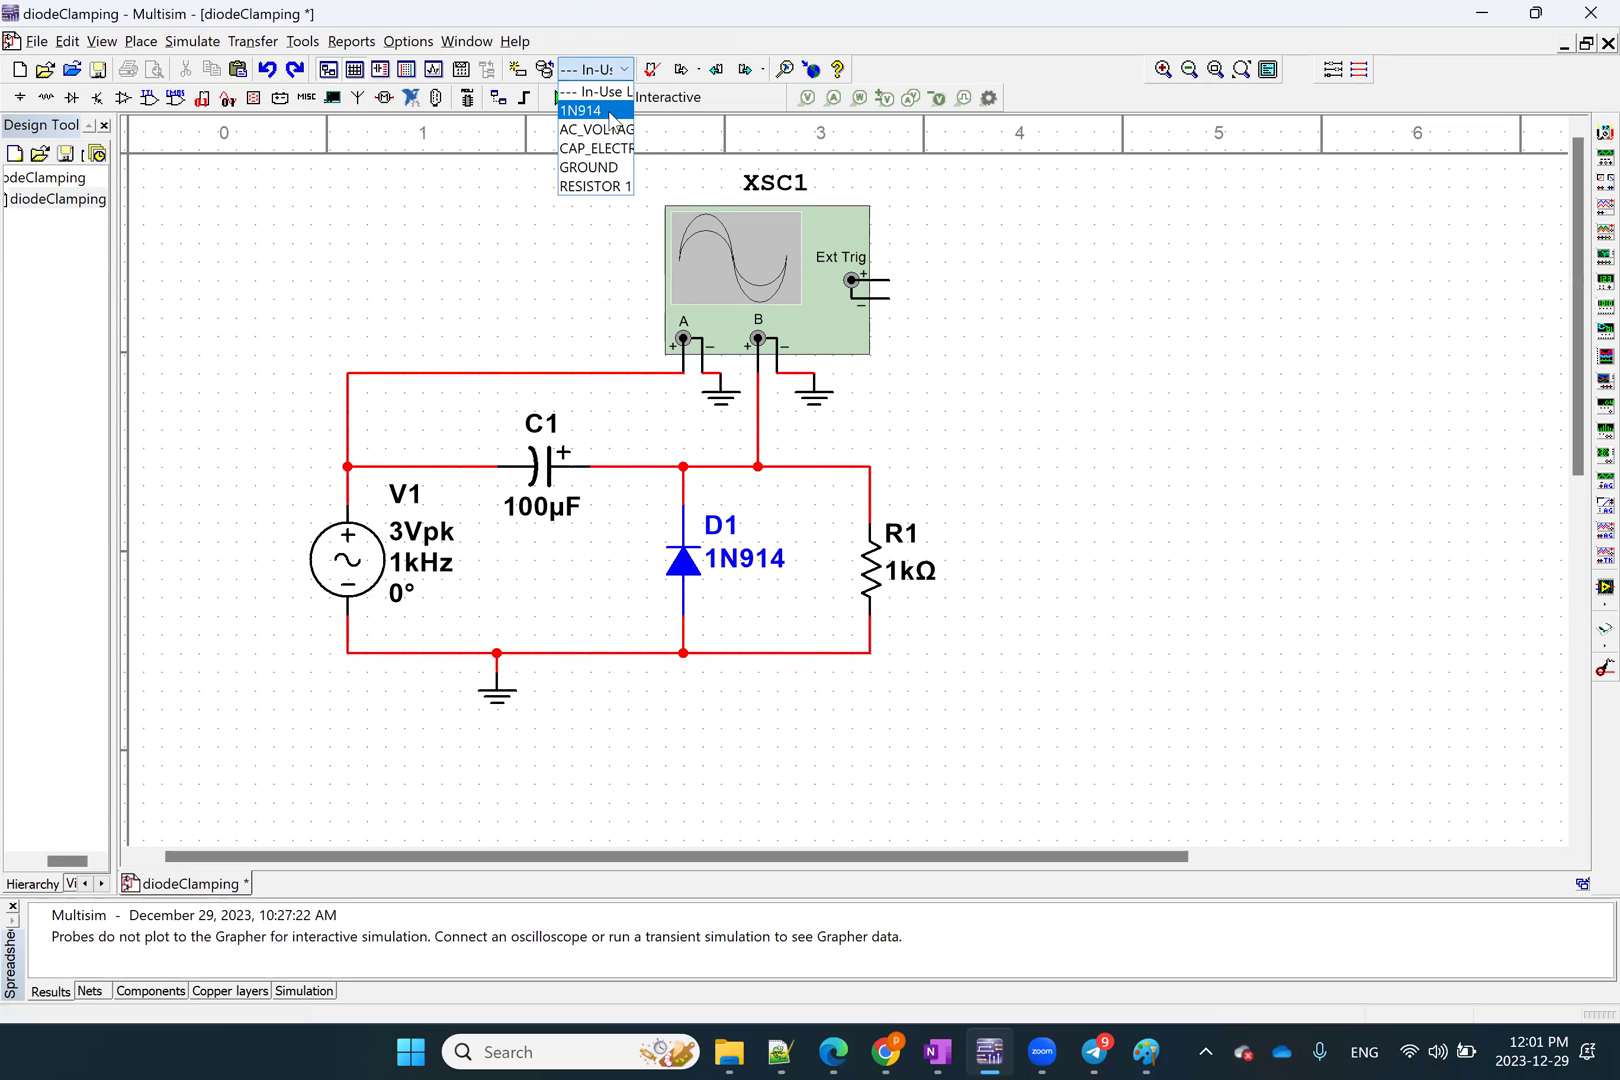
{"action": "left_click", "coordinate": [607, 112]}
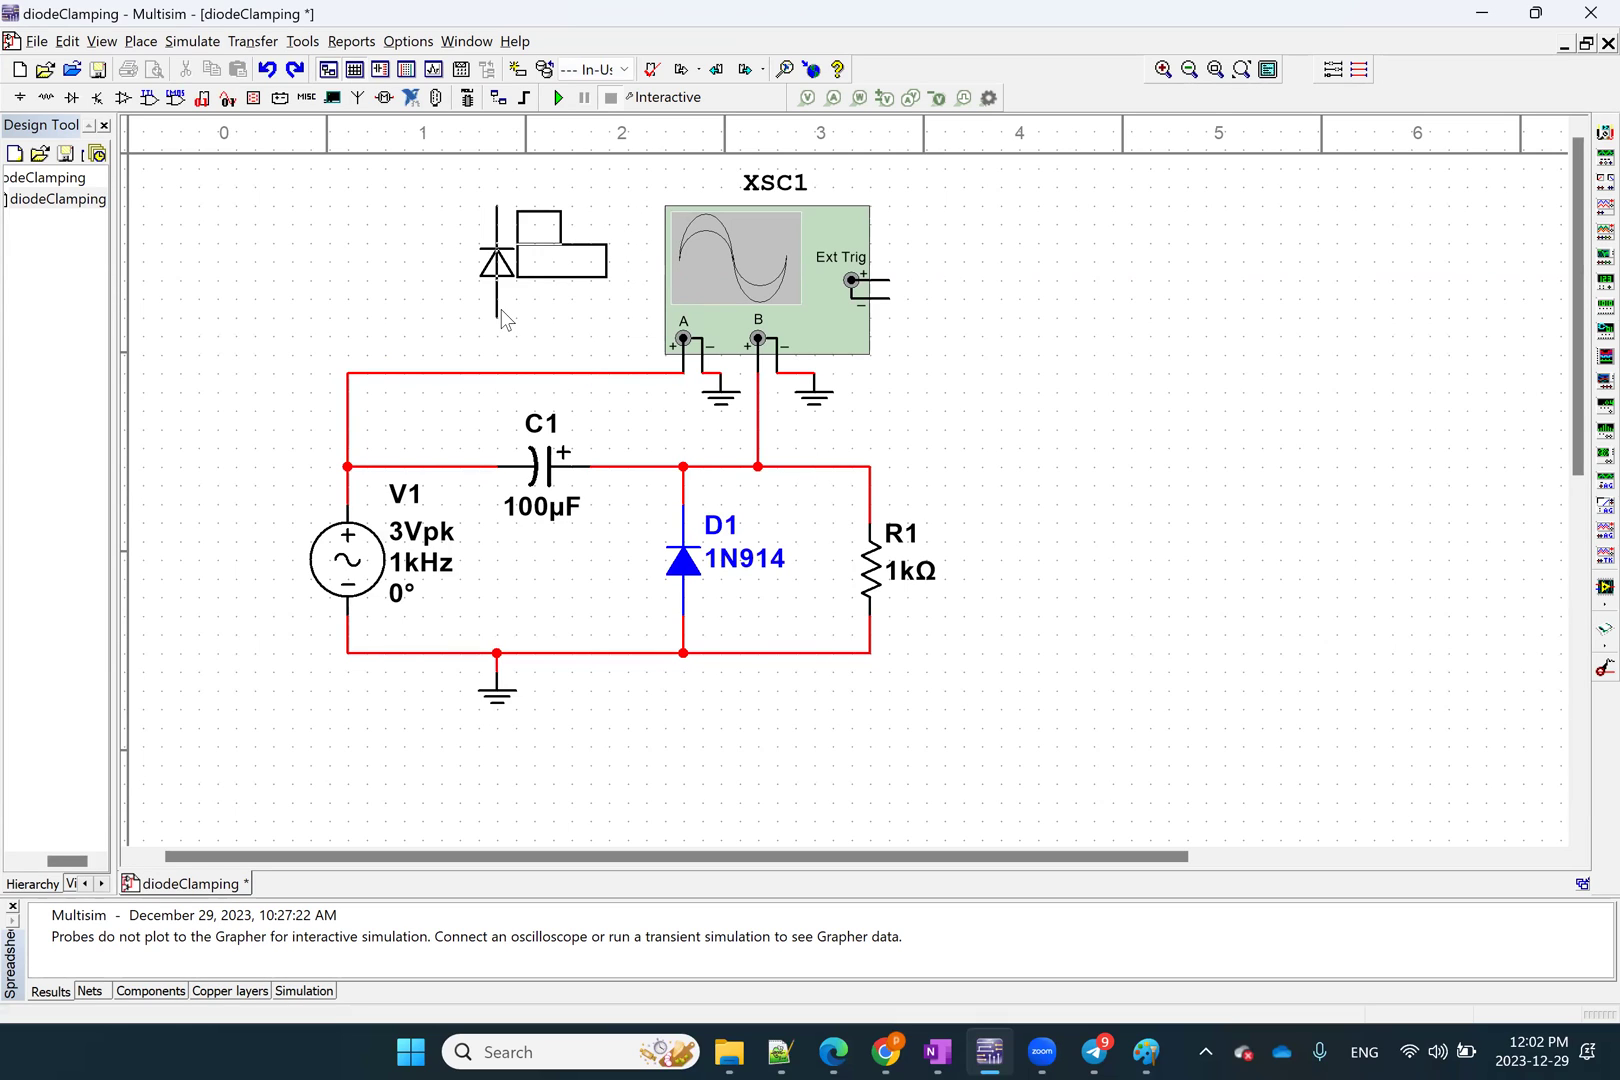
{"action": "key", "text": "ctrl+r"}
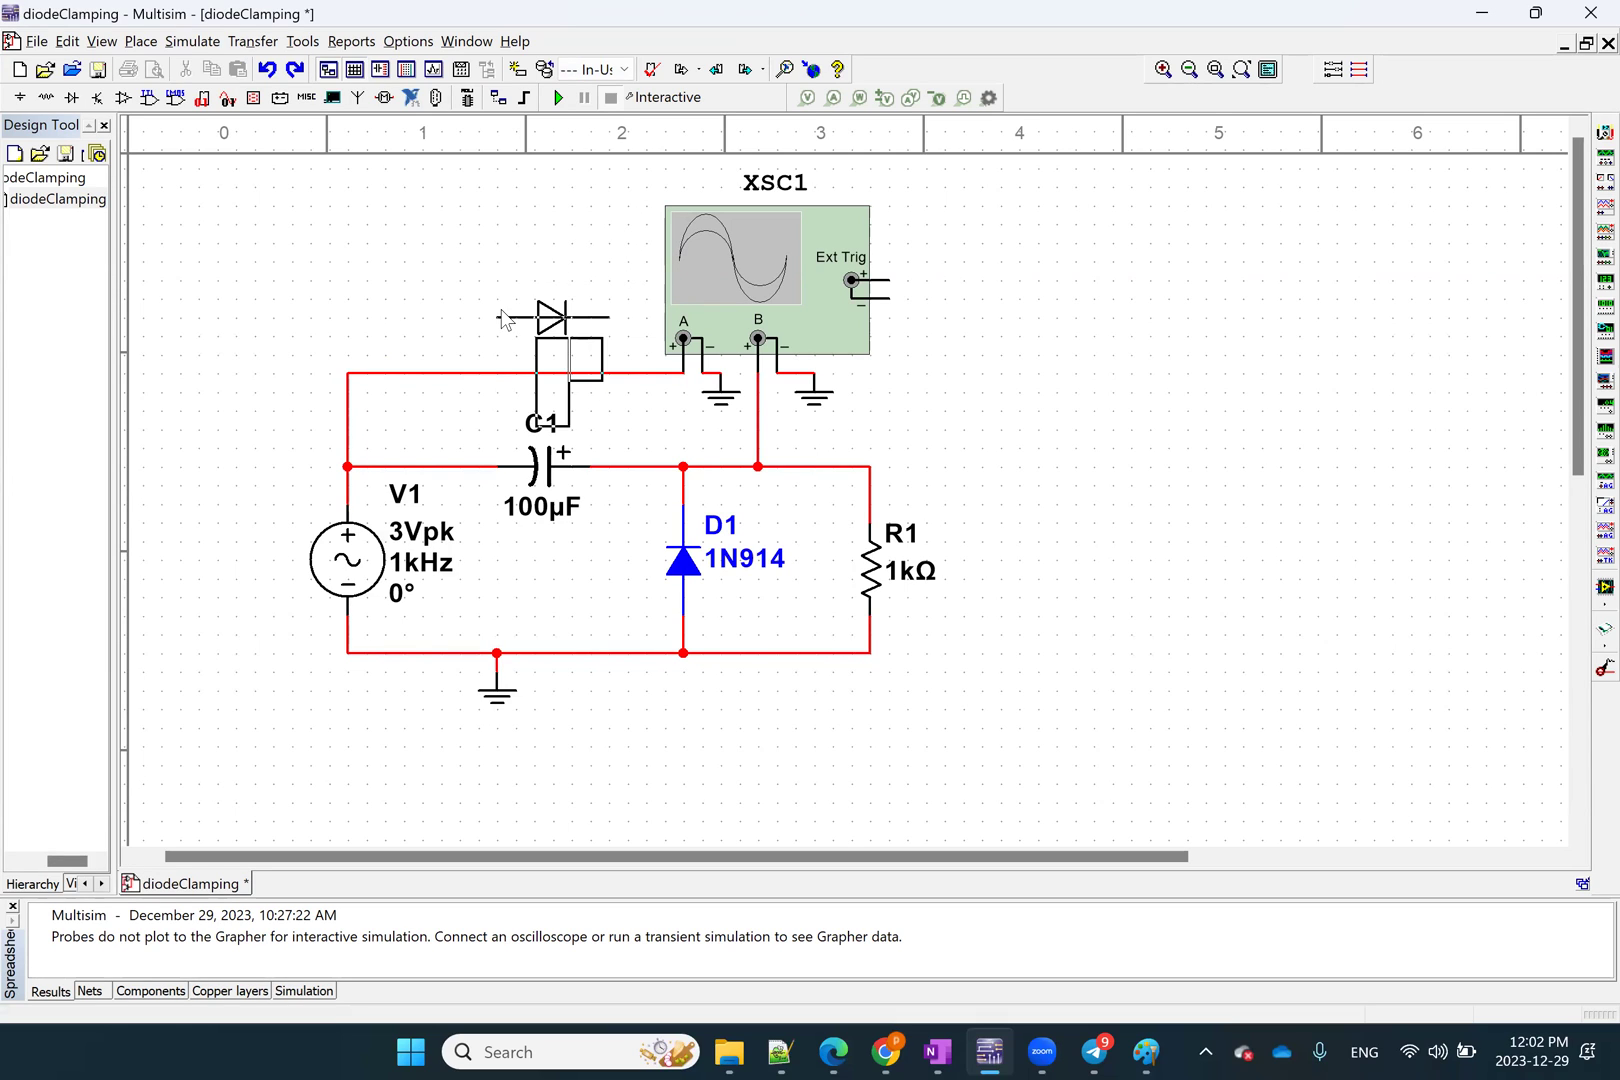
{"action": "key", "text": "ctrl+r"}
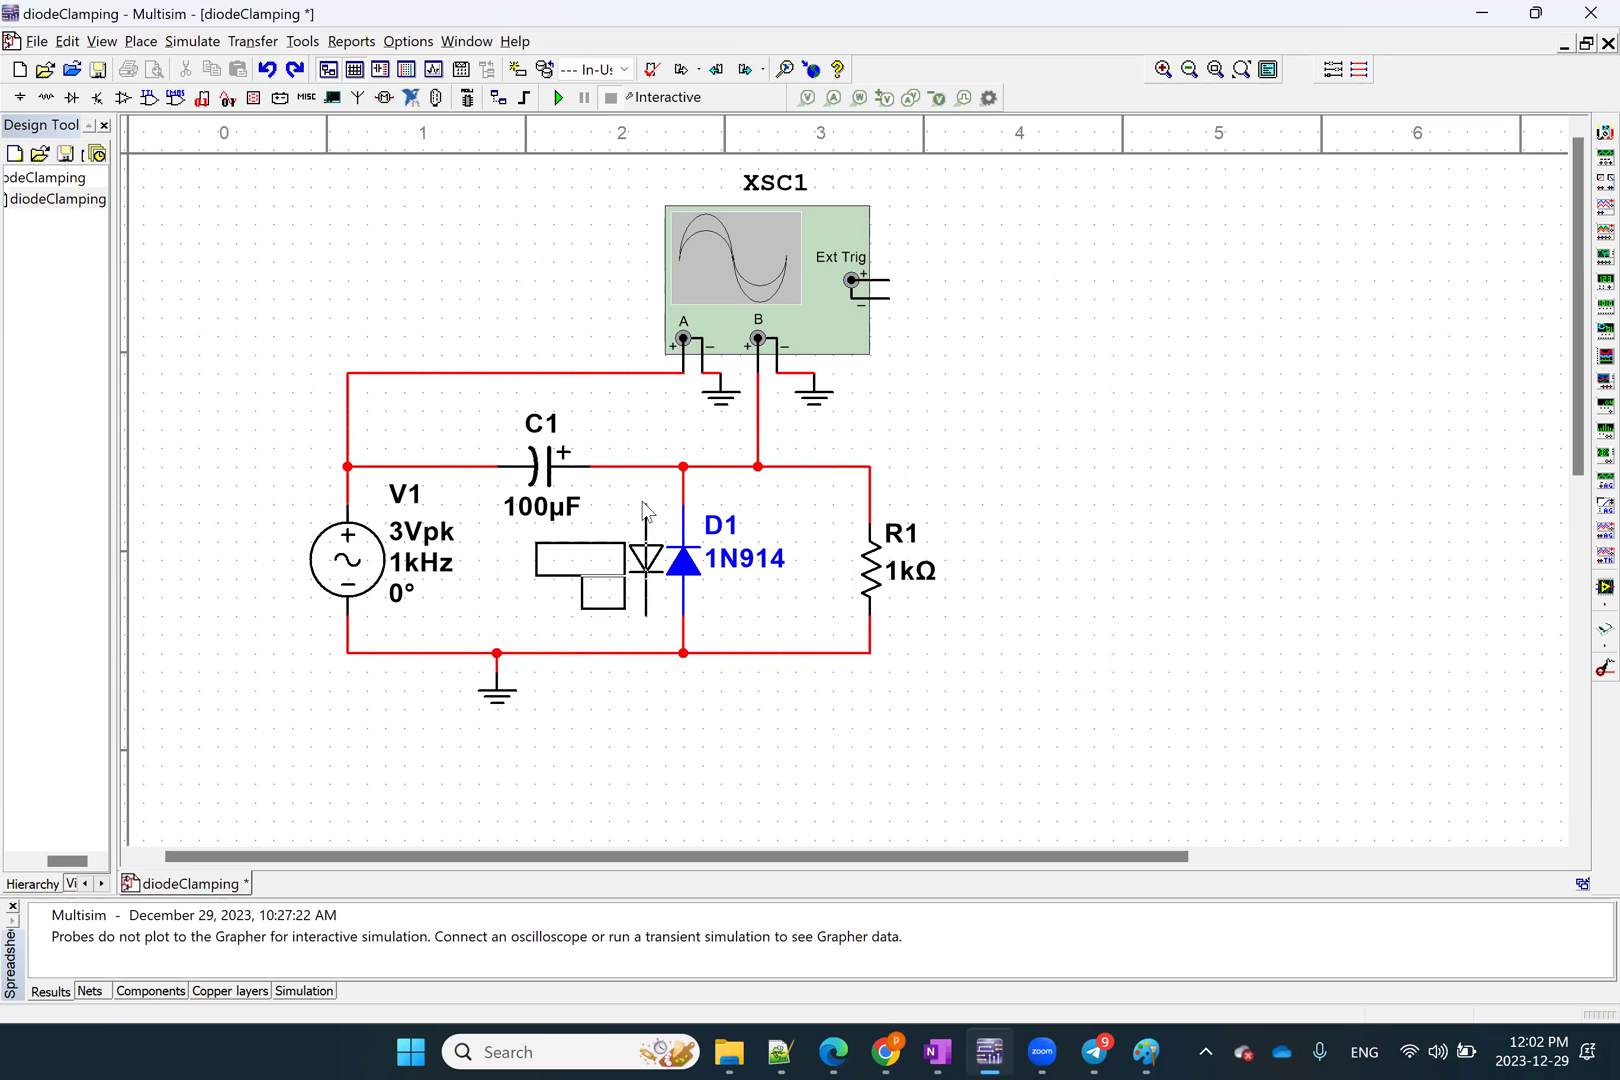
{"action": "left_click", "coordinate": [645, 512]}
Select and delete the old diode D1
{"action": "left_click", "coordinate": [697, 578]}
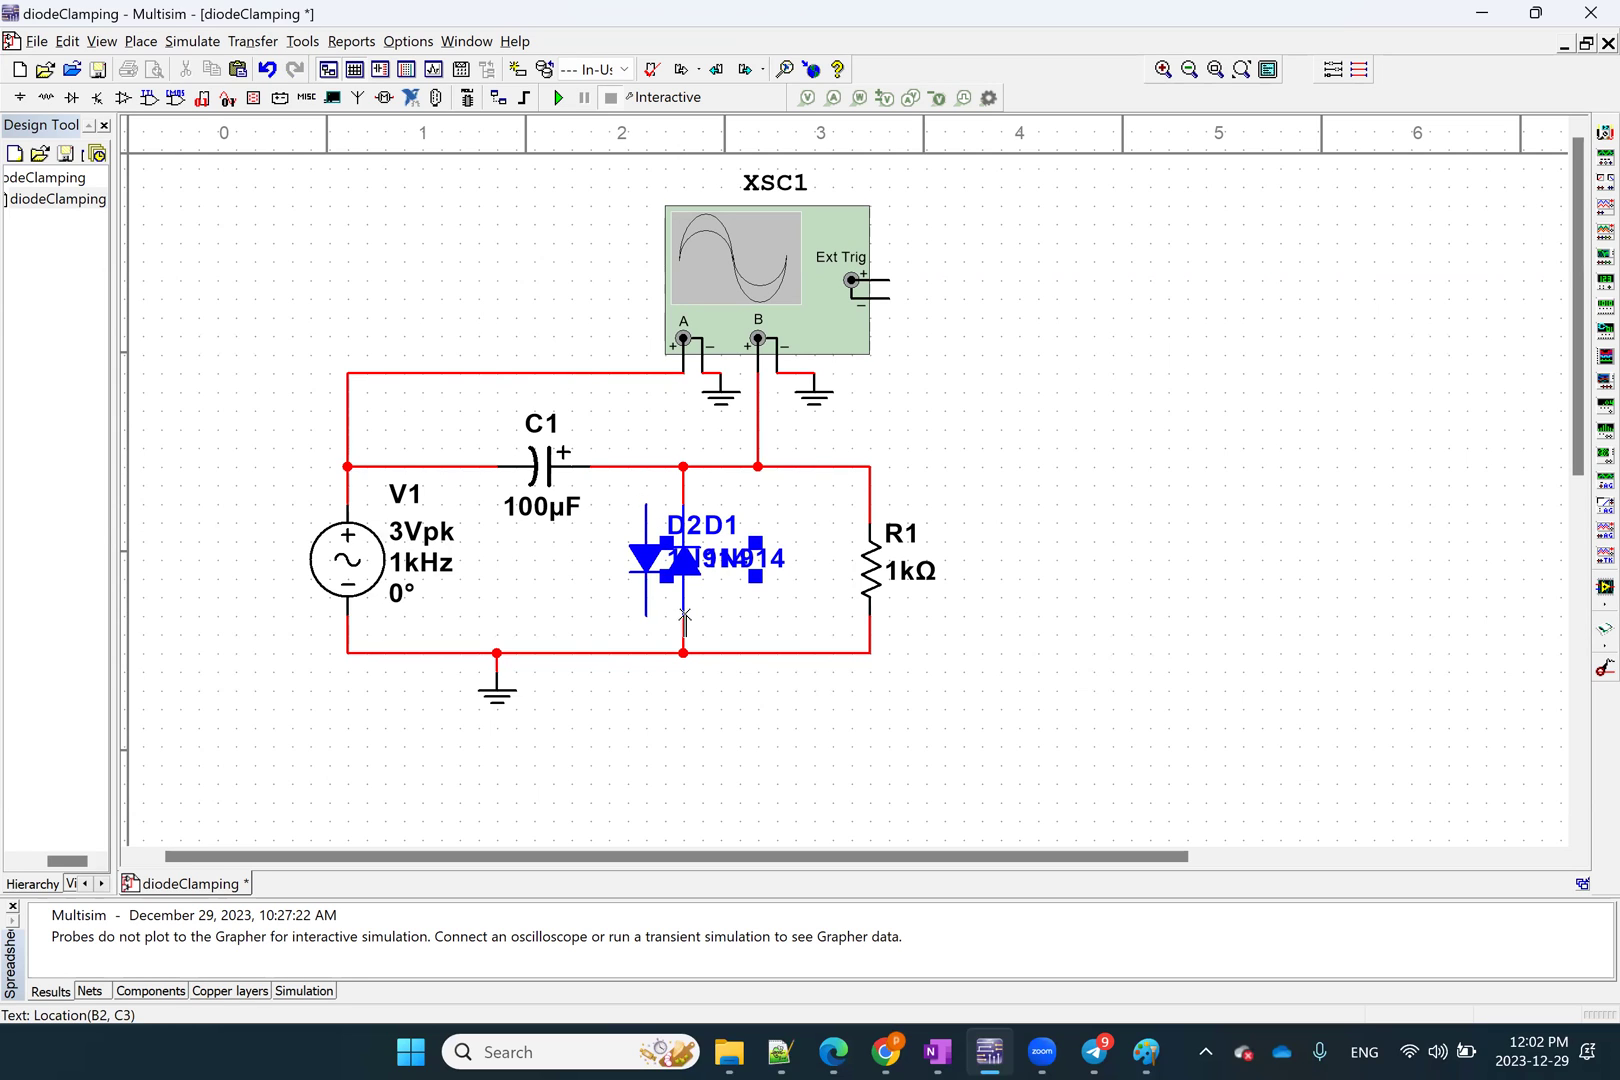
{"action": "left_click", "coordinate": [684, 608]}
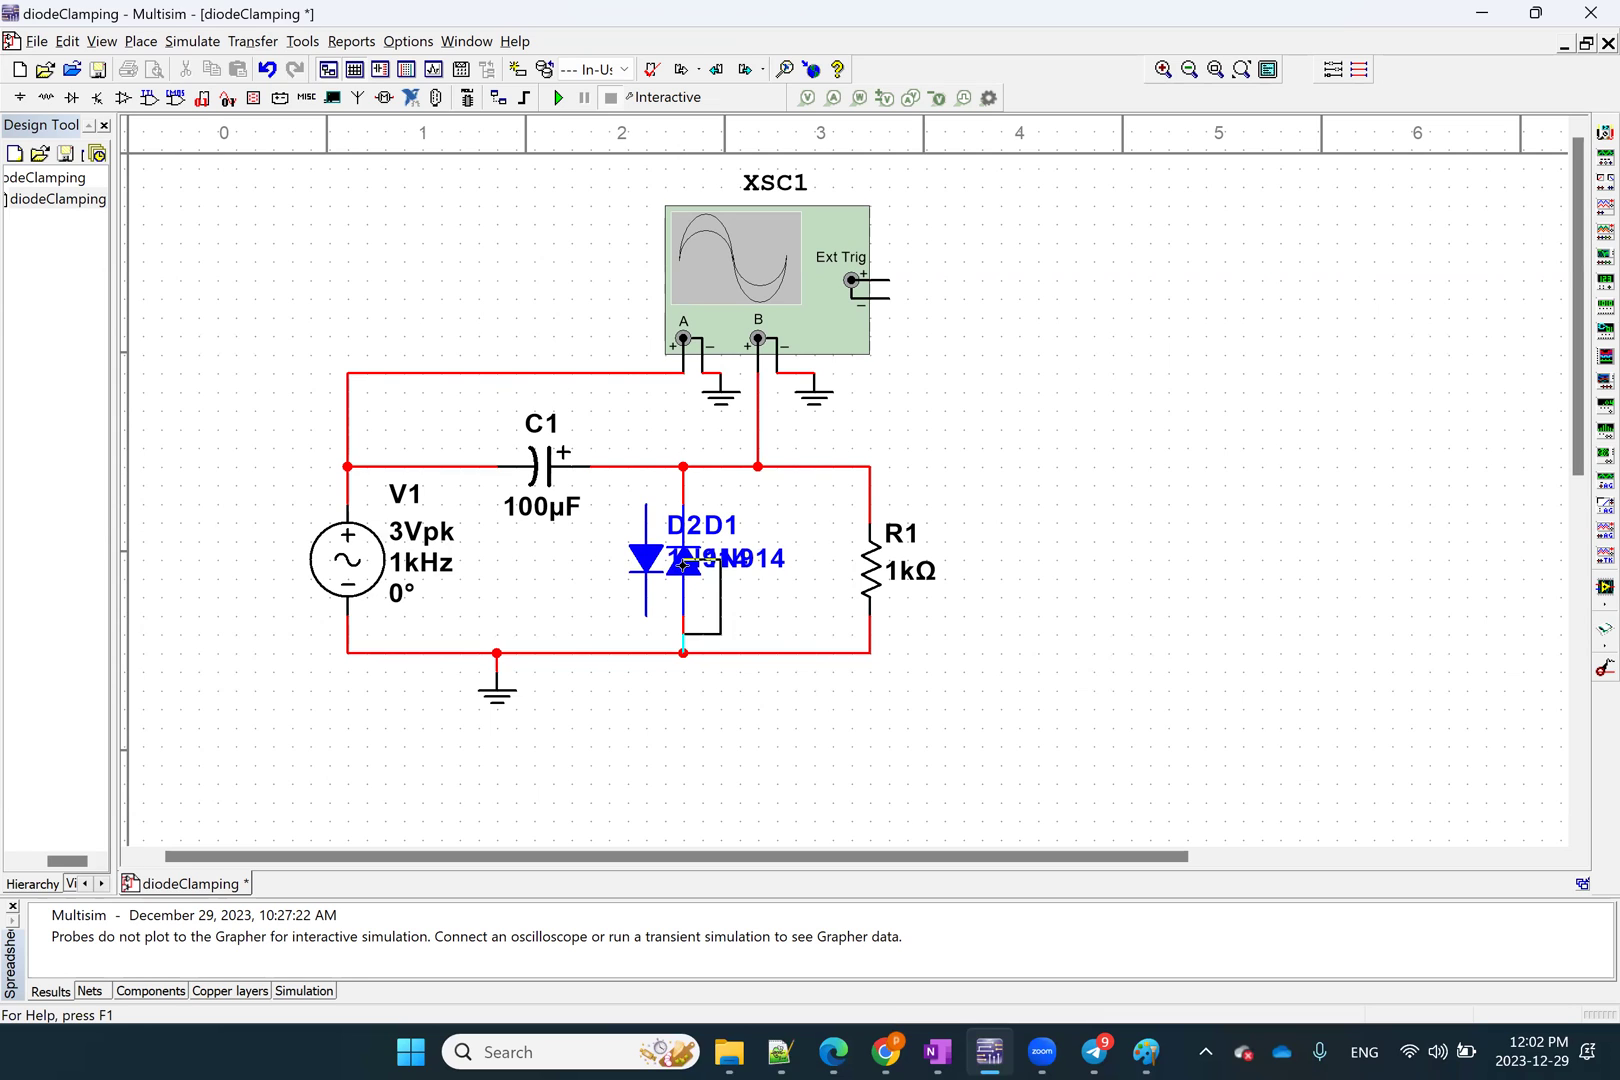
{"action": "left_click", "coordinate": [694, 580]}
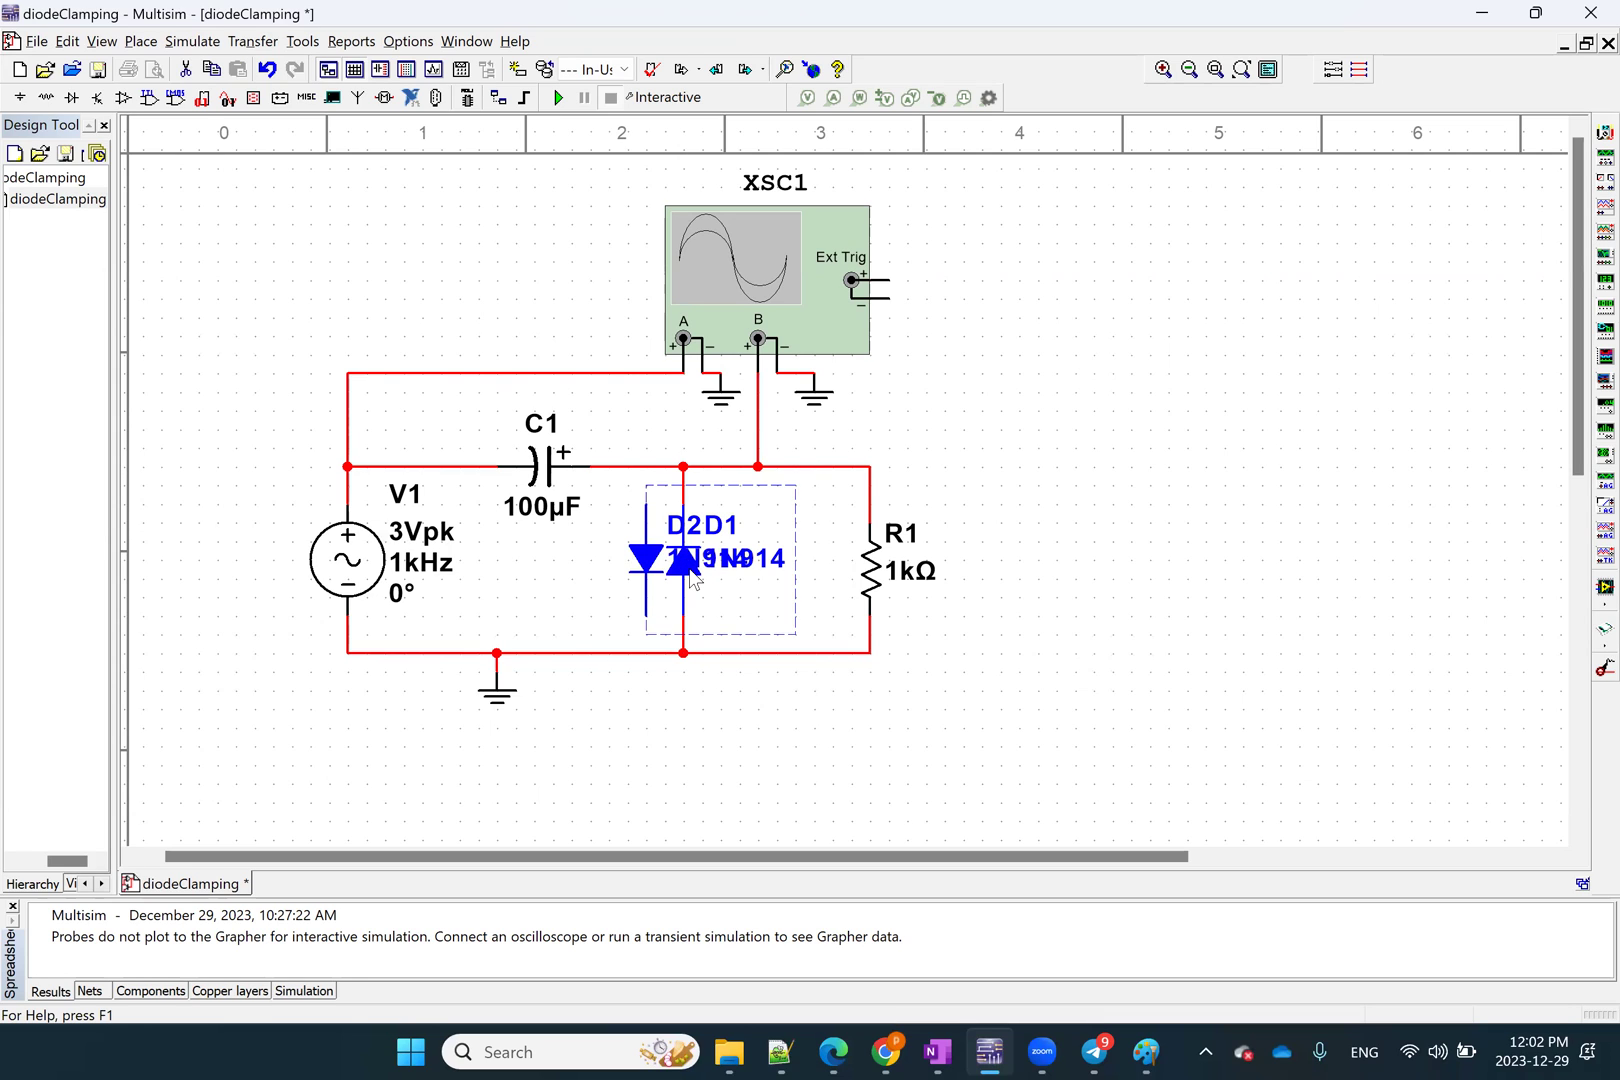
{"action": "key", "text": "Delete"}
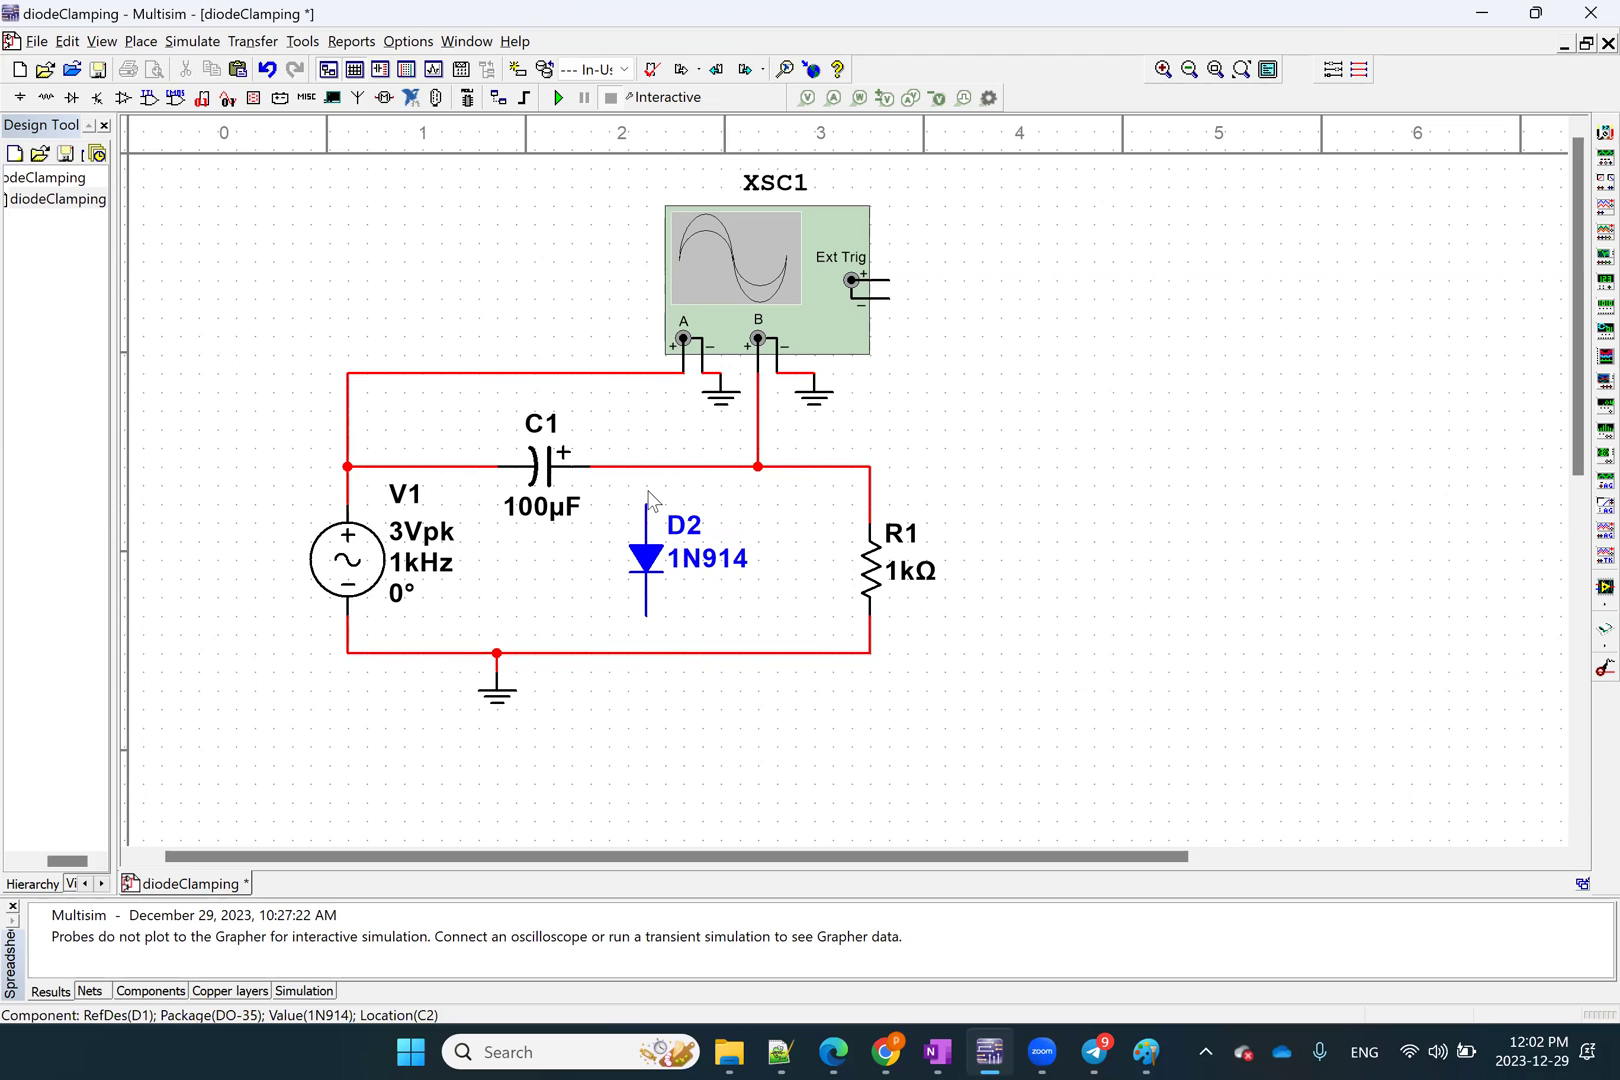
Wire D2's top pin to the C1–R1 wire and its bottom pin to ground
{"action": "left_click_drag", "start_coordinate": [645, 465], "coordinate": [643, 505]}
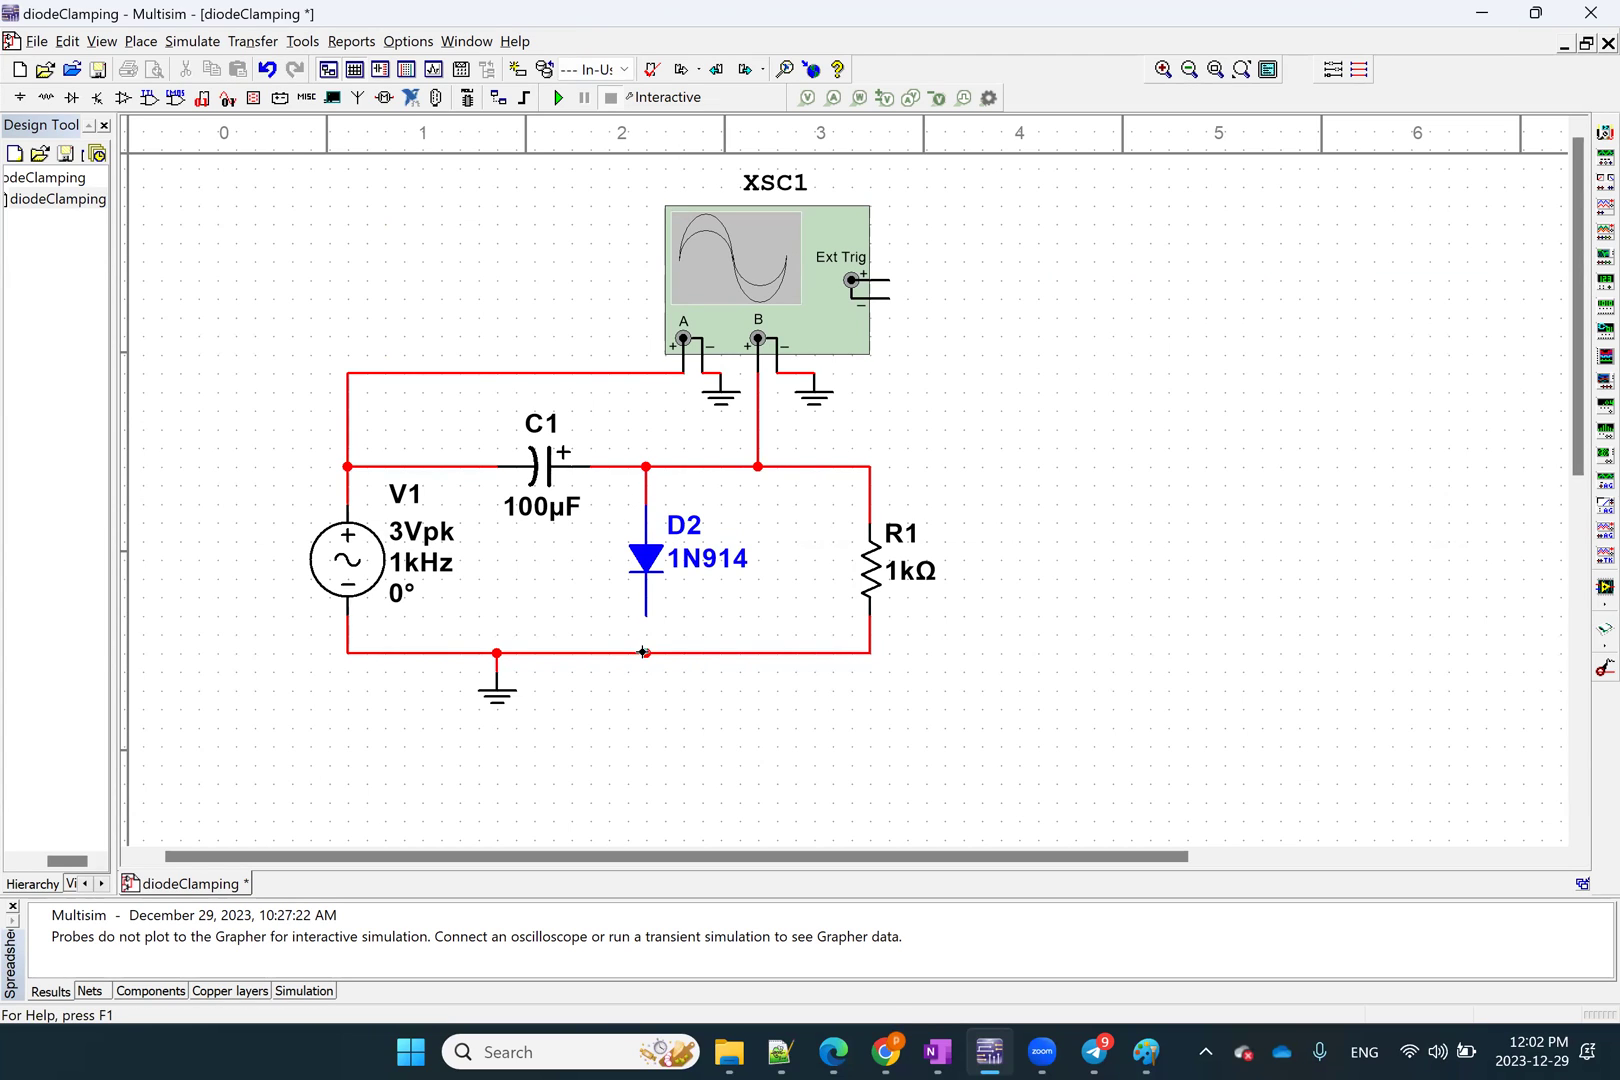
{"action": "left_click_drag", "start_coordinate": [644, 652], "coordinate": [645, 603]}
{"action": "left_click", "coordinate": [627, 70]}
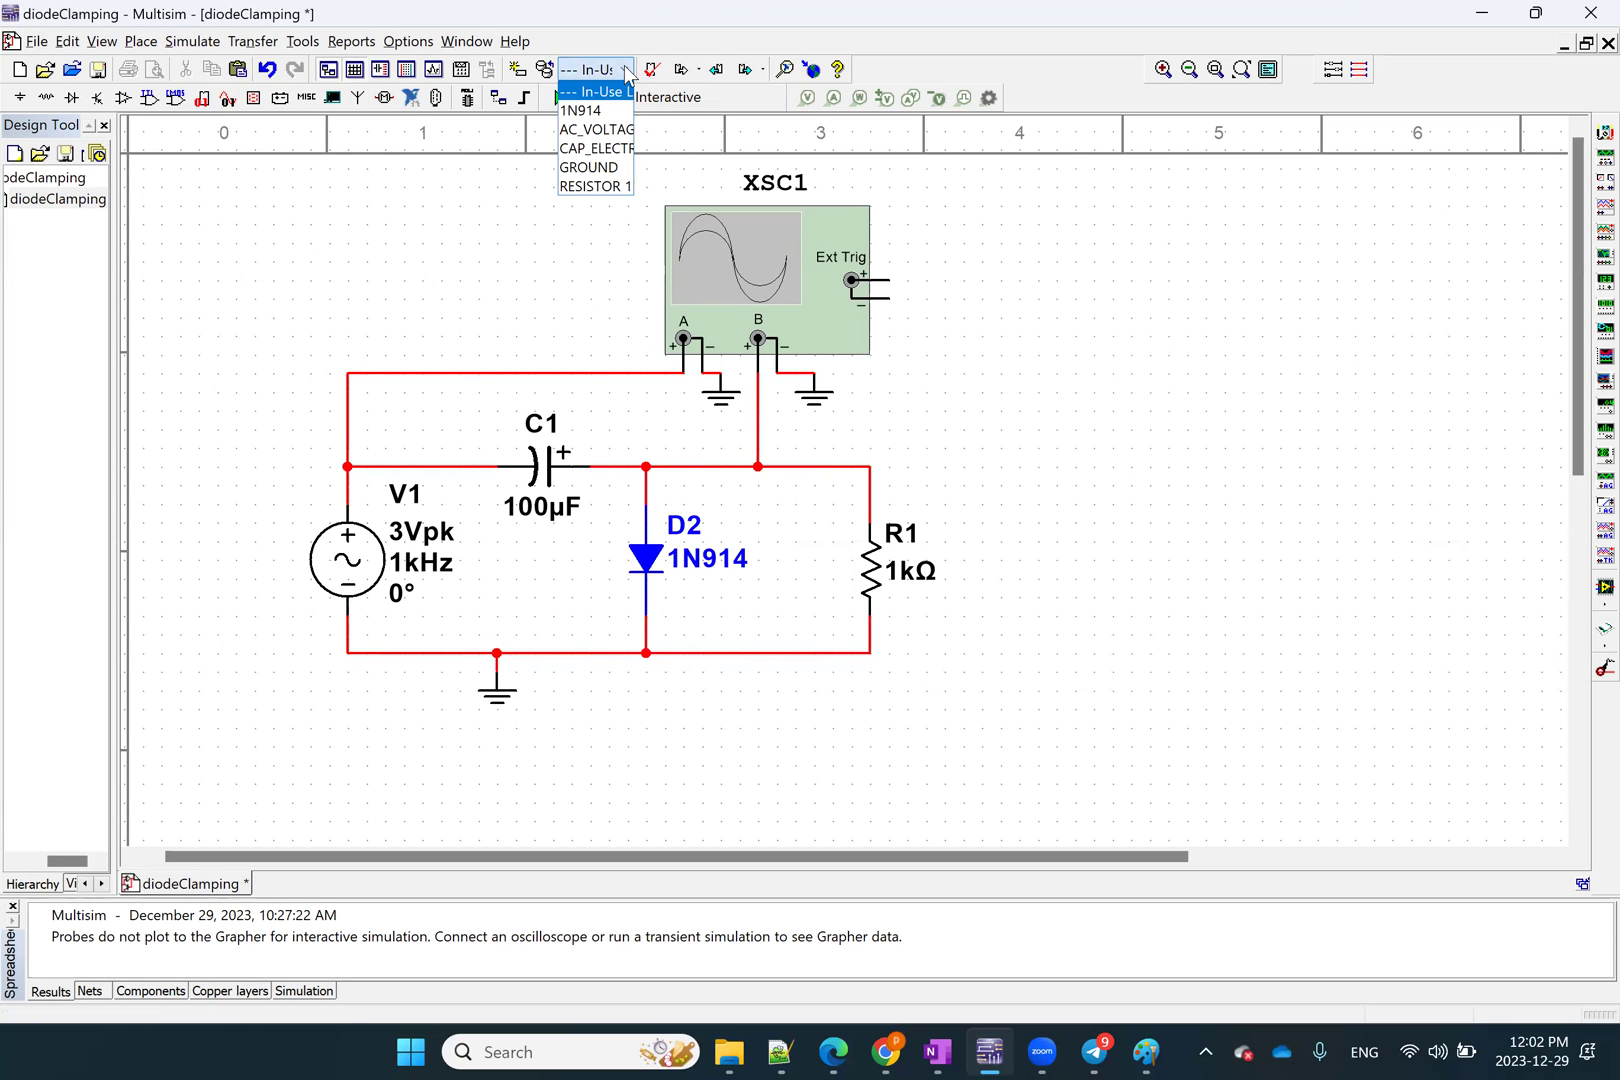
{"action": "left_click", "coordinate": [627, 70]}
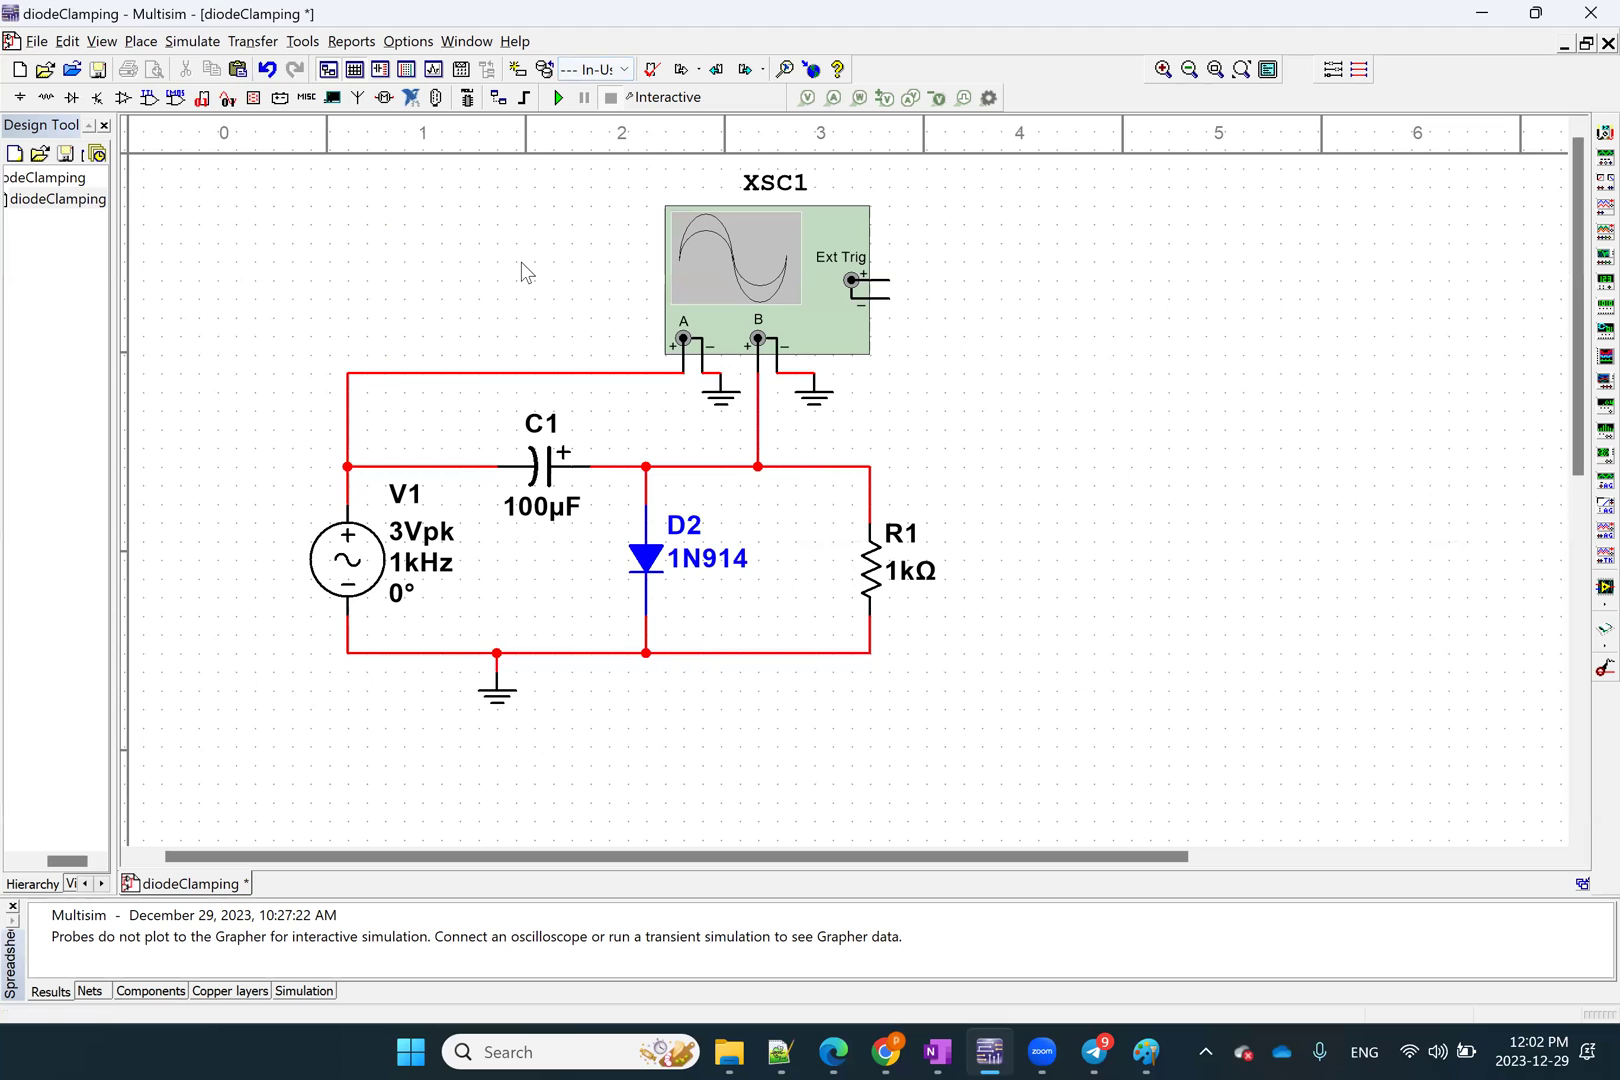
Run the simulation, view the clamped output on XSC1, then stop it at 0.394 s
{"action": "left_click", "coordinate": [559, 98]}
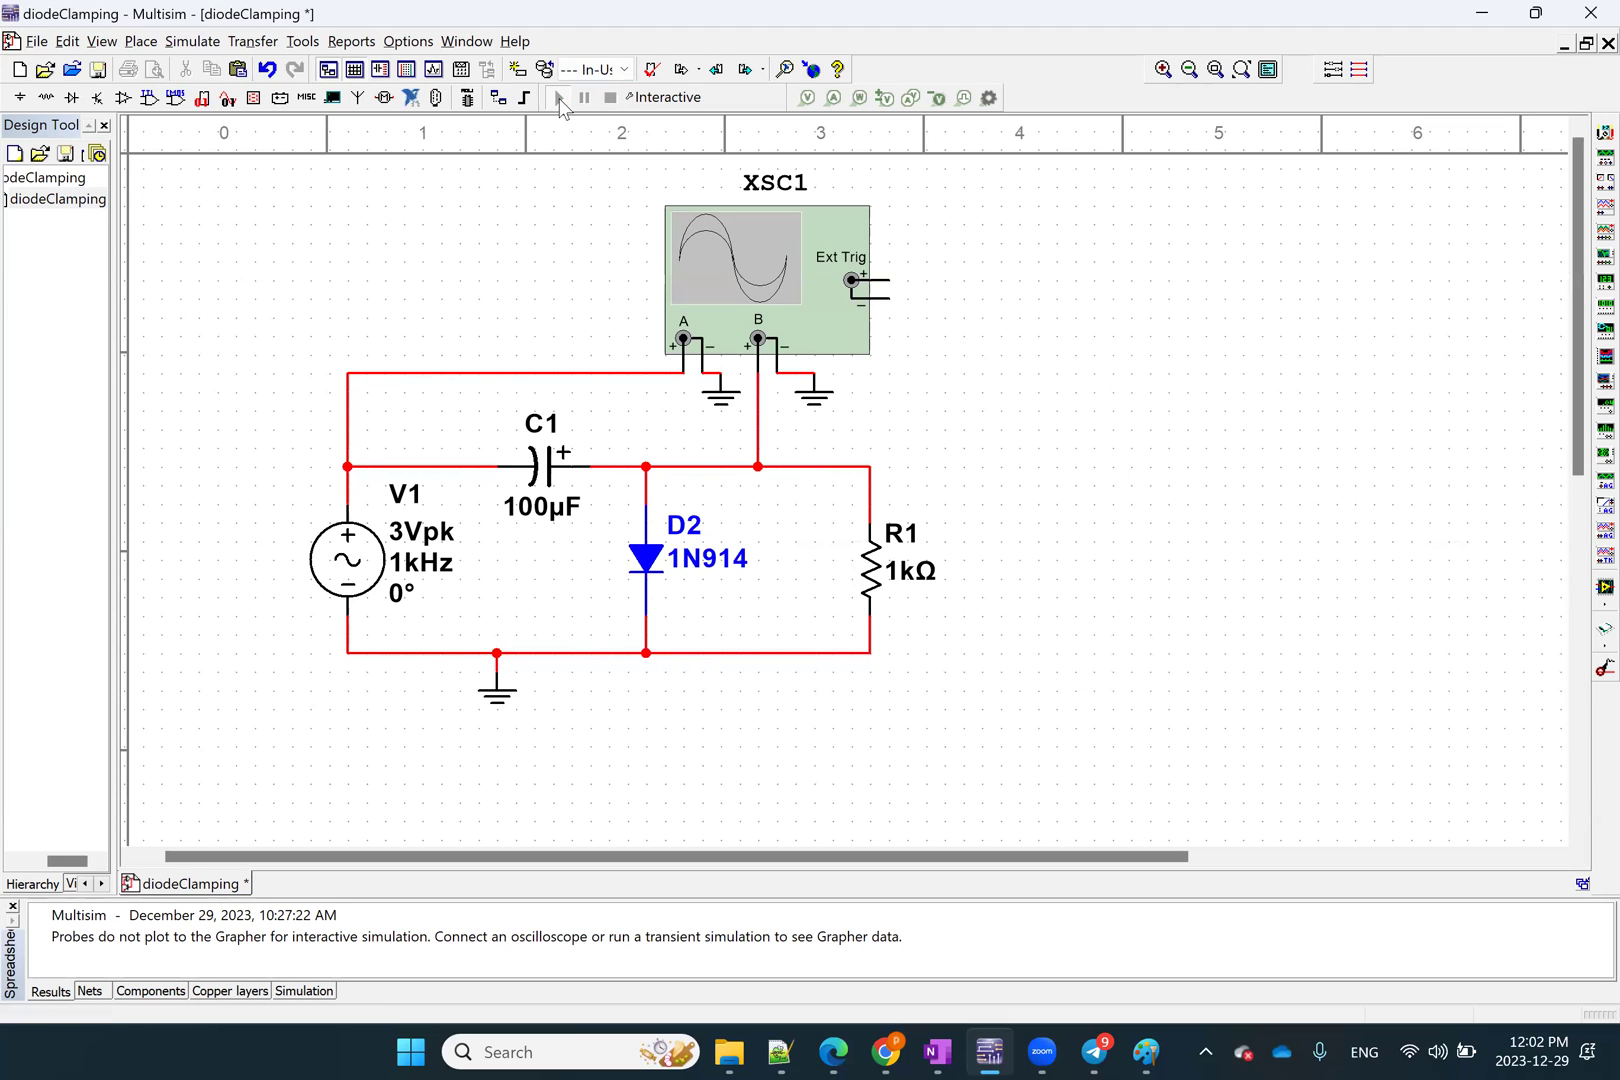
{"action": "double_click", "coordinate": [786, 285]}
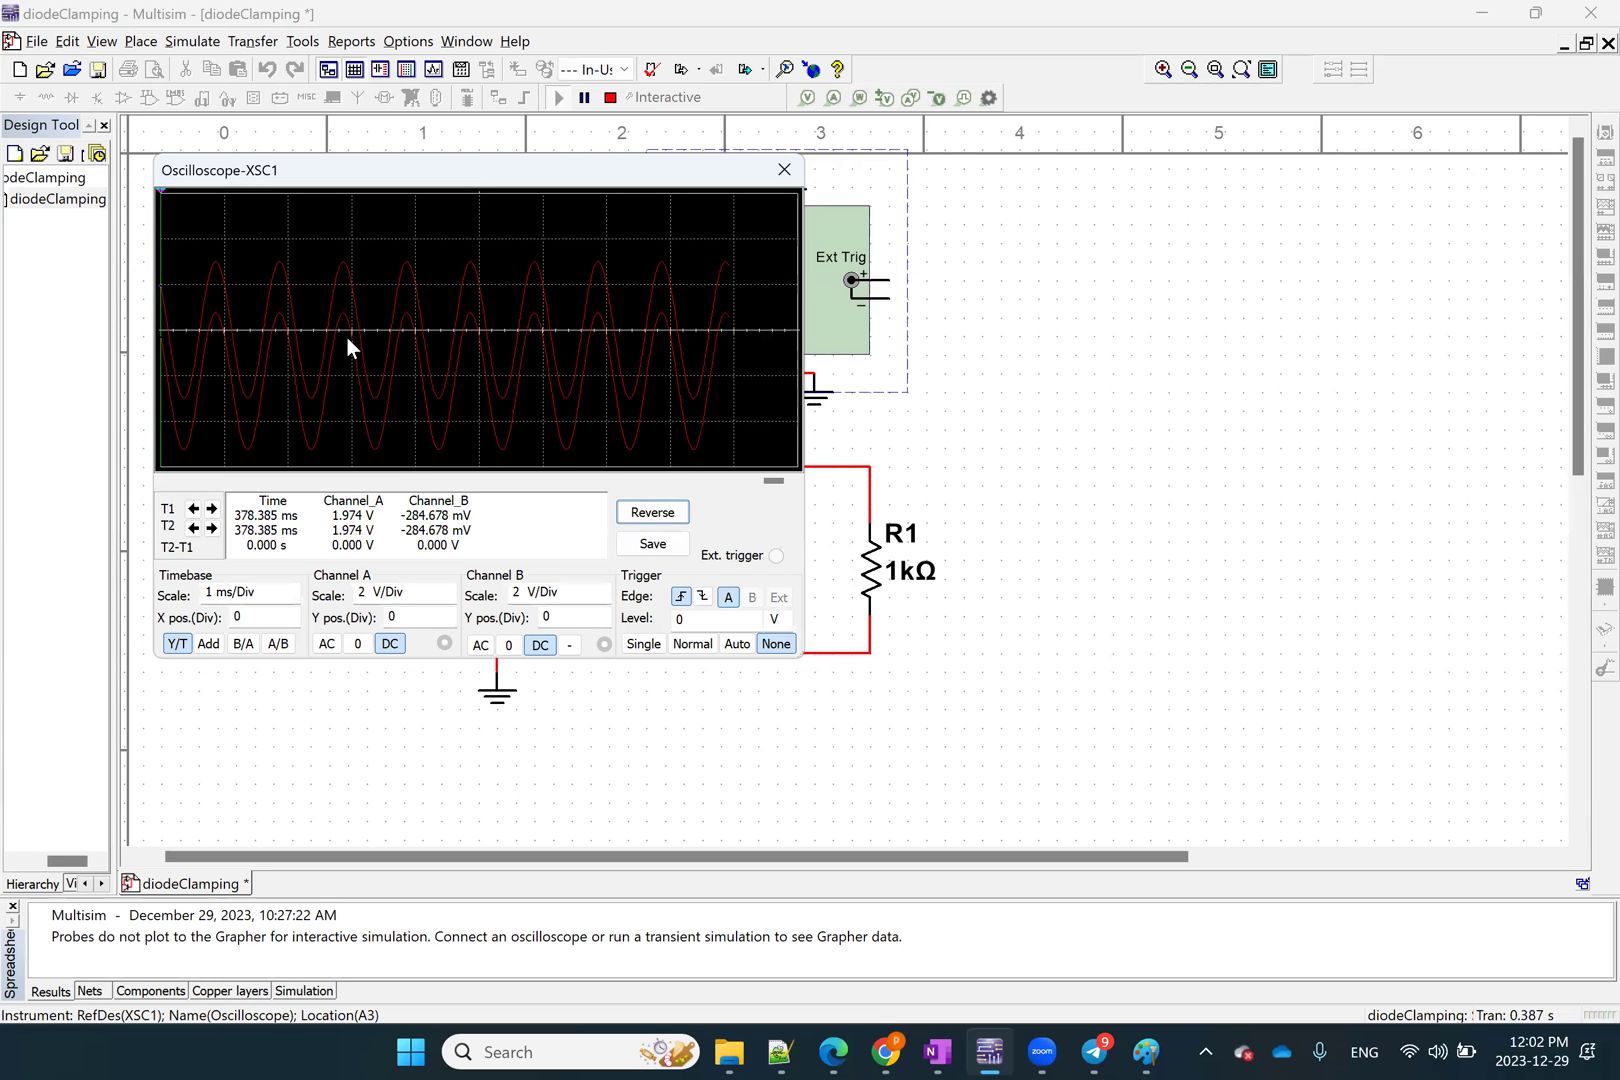
{"action": "left_click", "coordinate": [609, 98]}
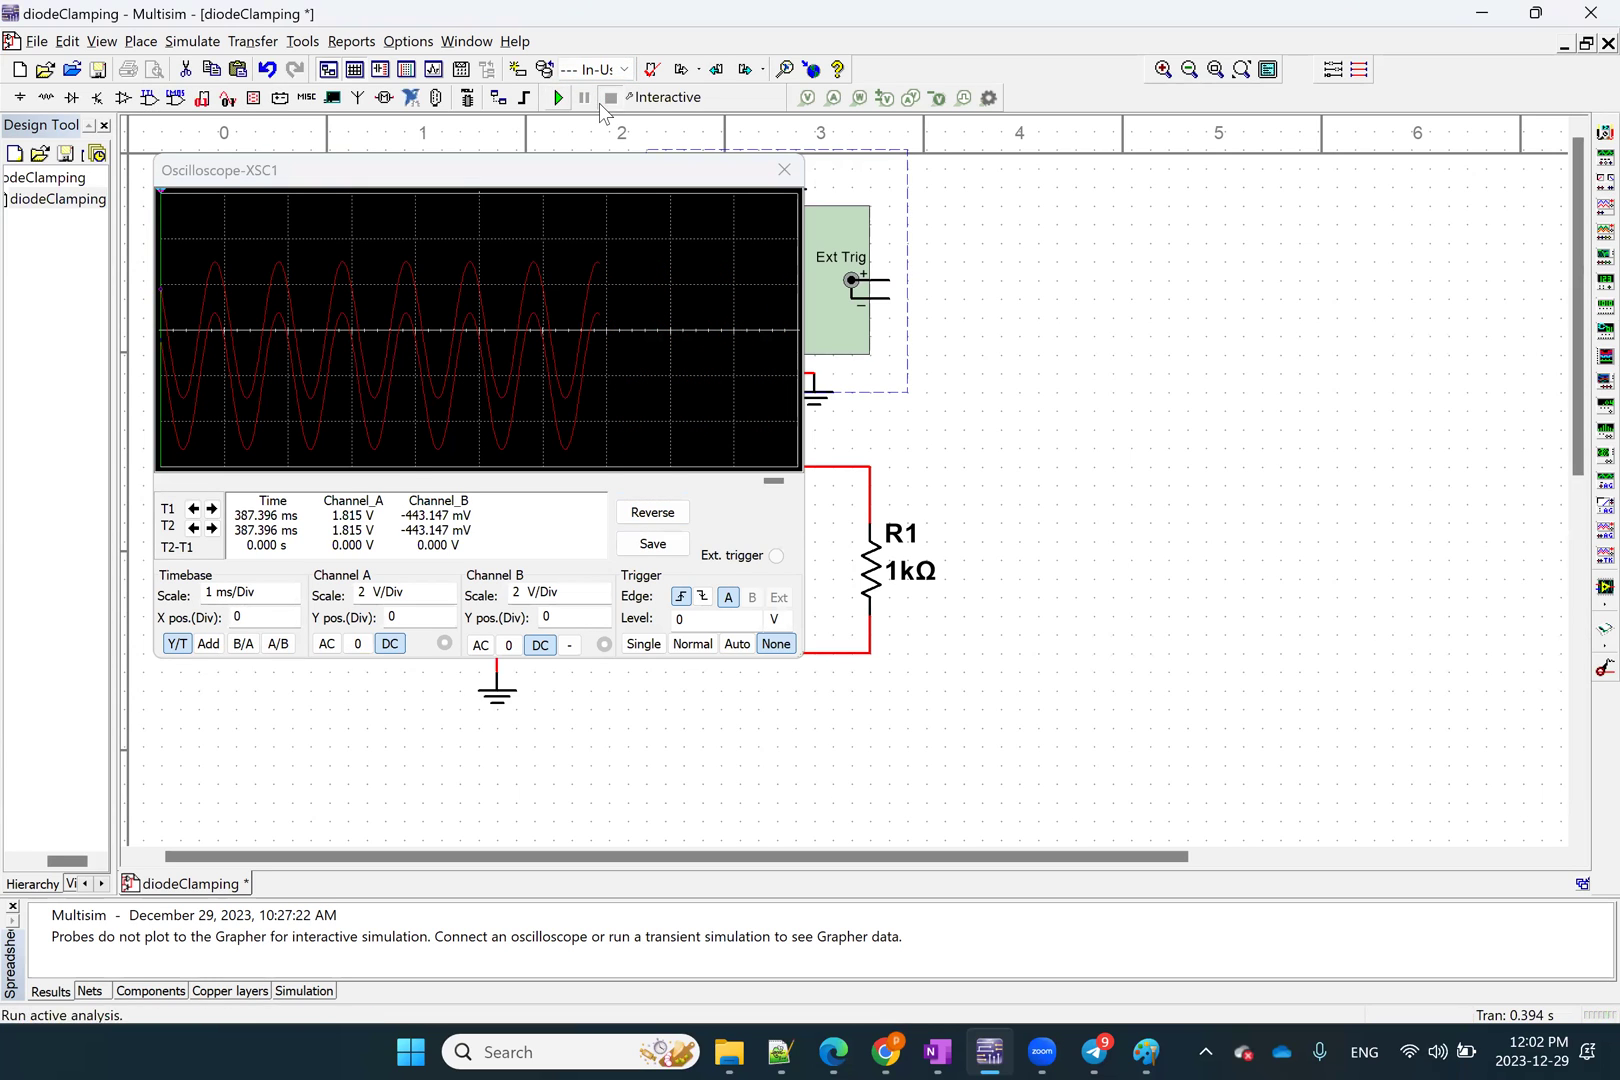
Close the Oscilloscope-XSC1 window and save the diodeClamping design with Ctrl+S
{"action": "left_click", "coordinate": [786, 172]}
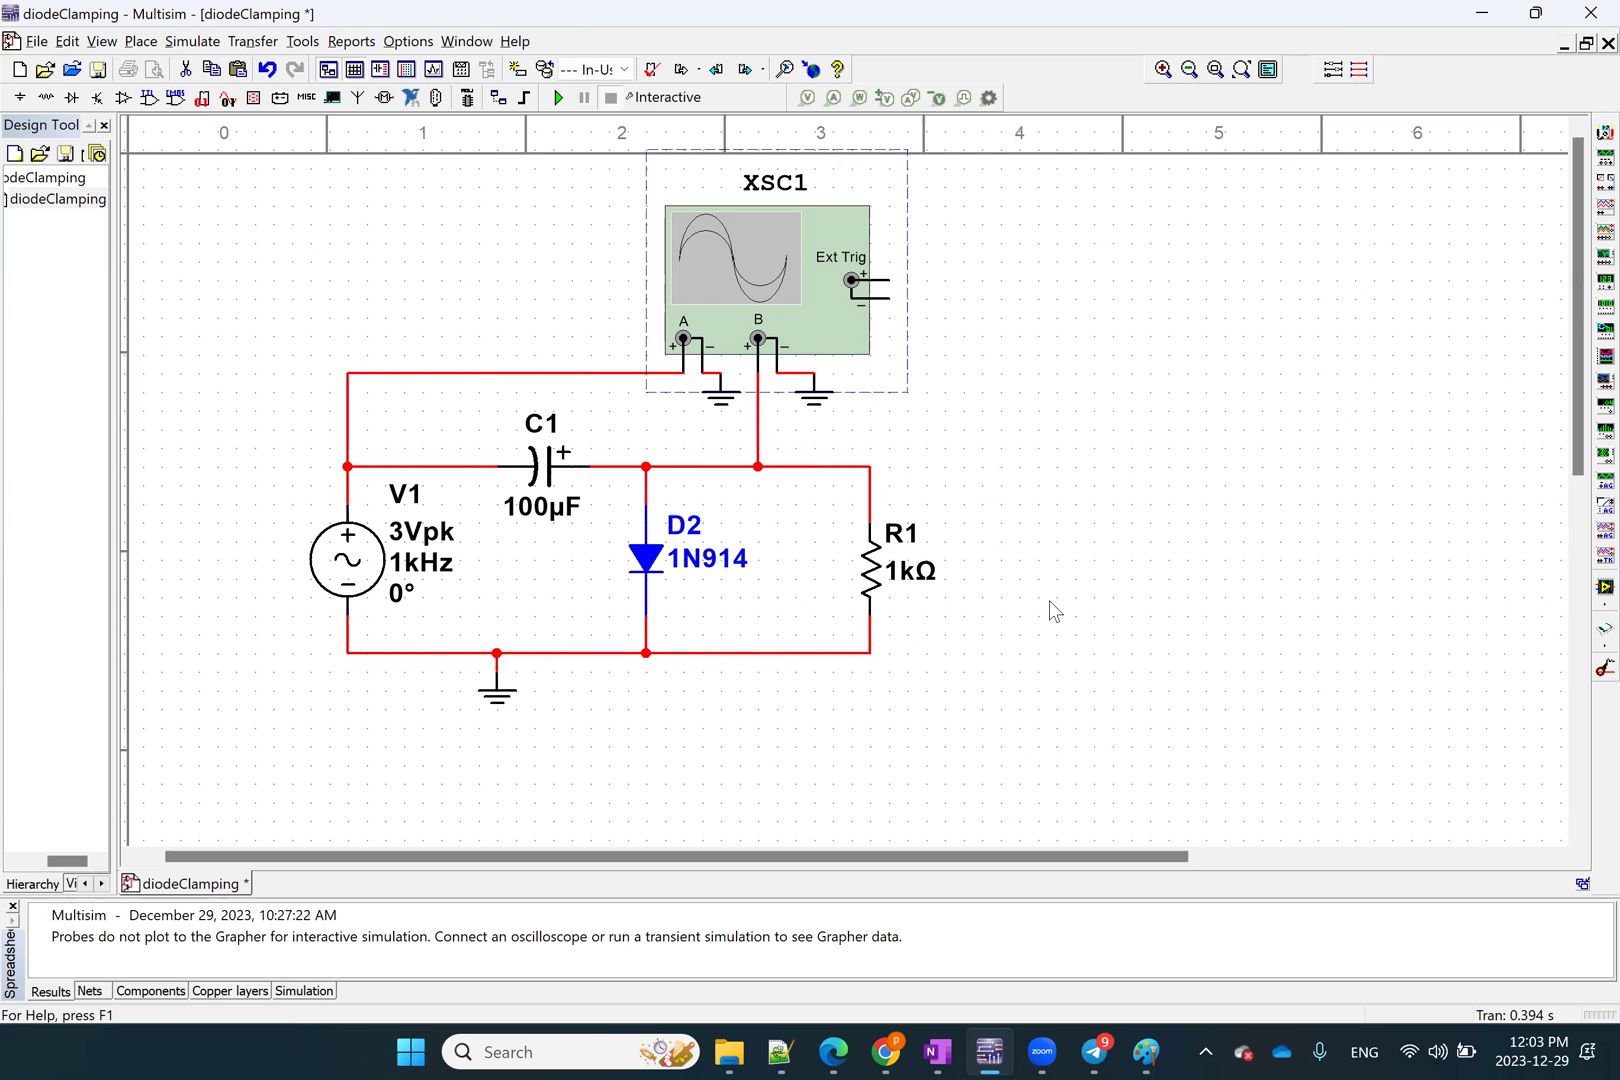
{"action": "key", "text": "ctrl+s"}
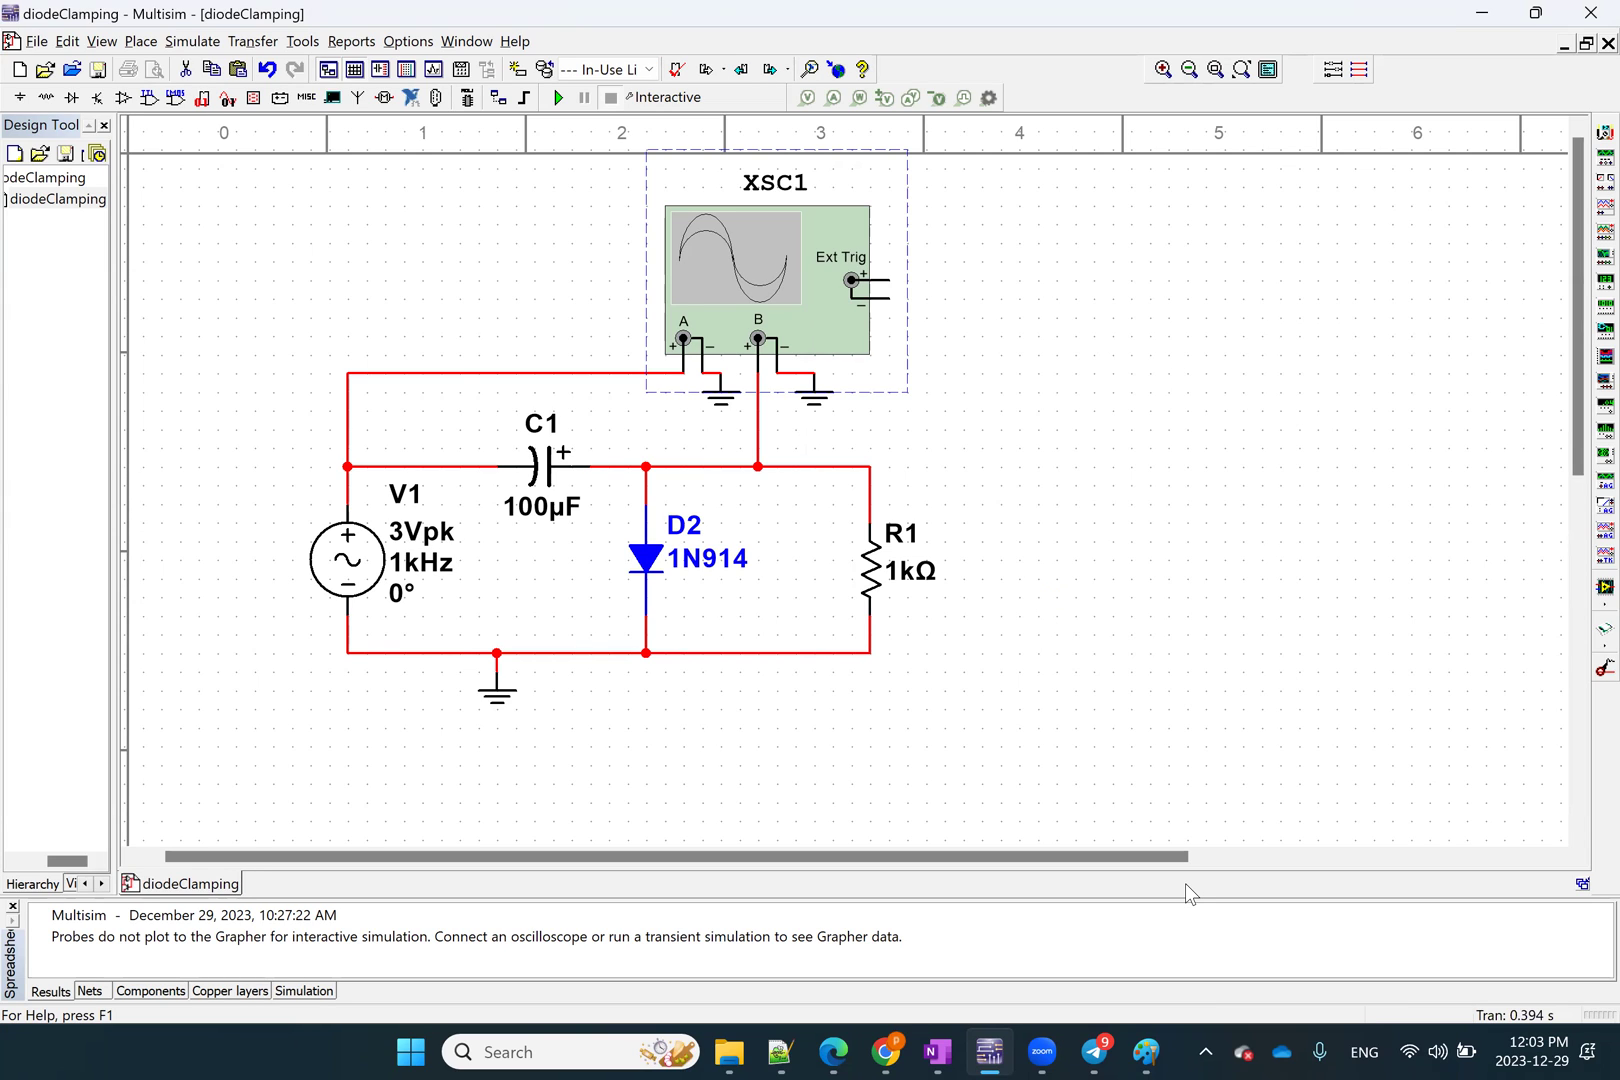